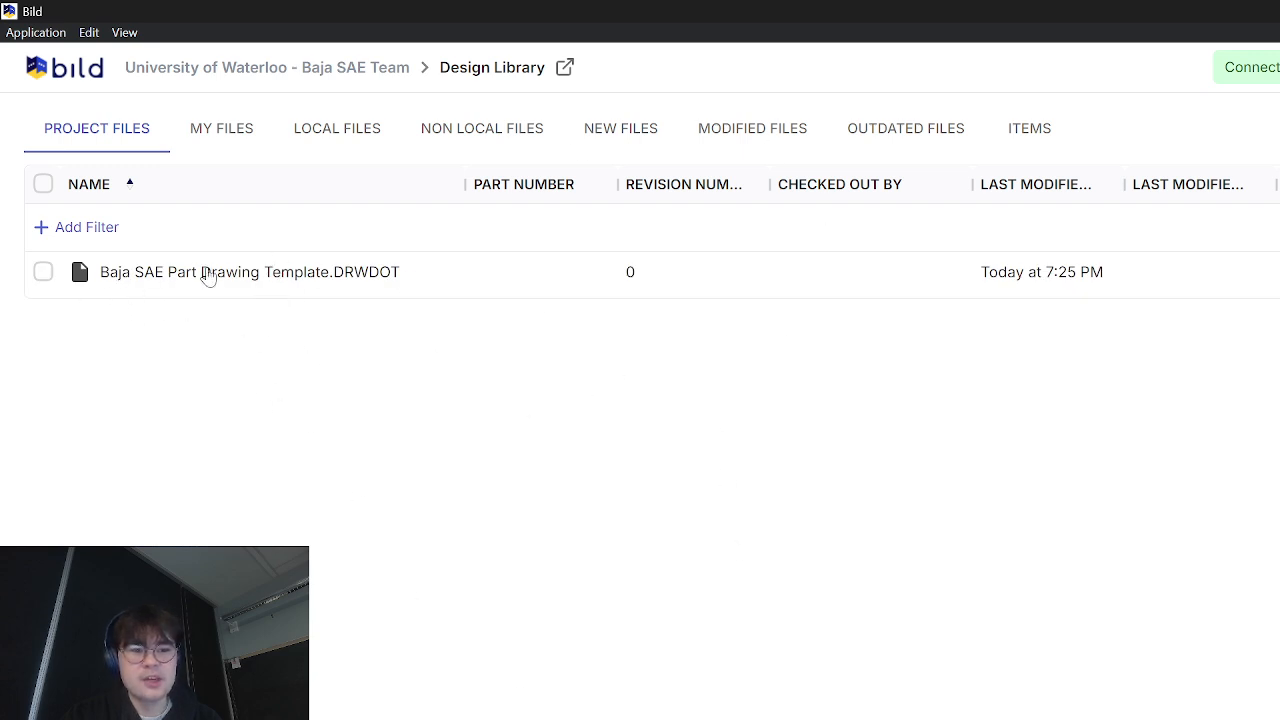
- Switch to the blank Draw2 sheet in SOLIDWORKS and check the document types and templates offered for a new document, without creating one
{"action": "double_click", "coordinate": [298, 277]}
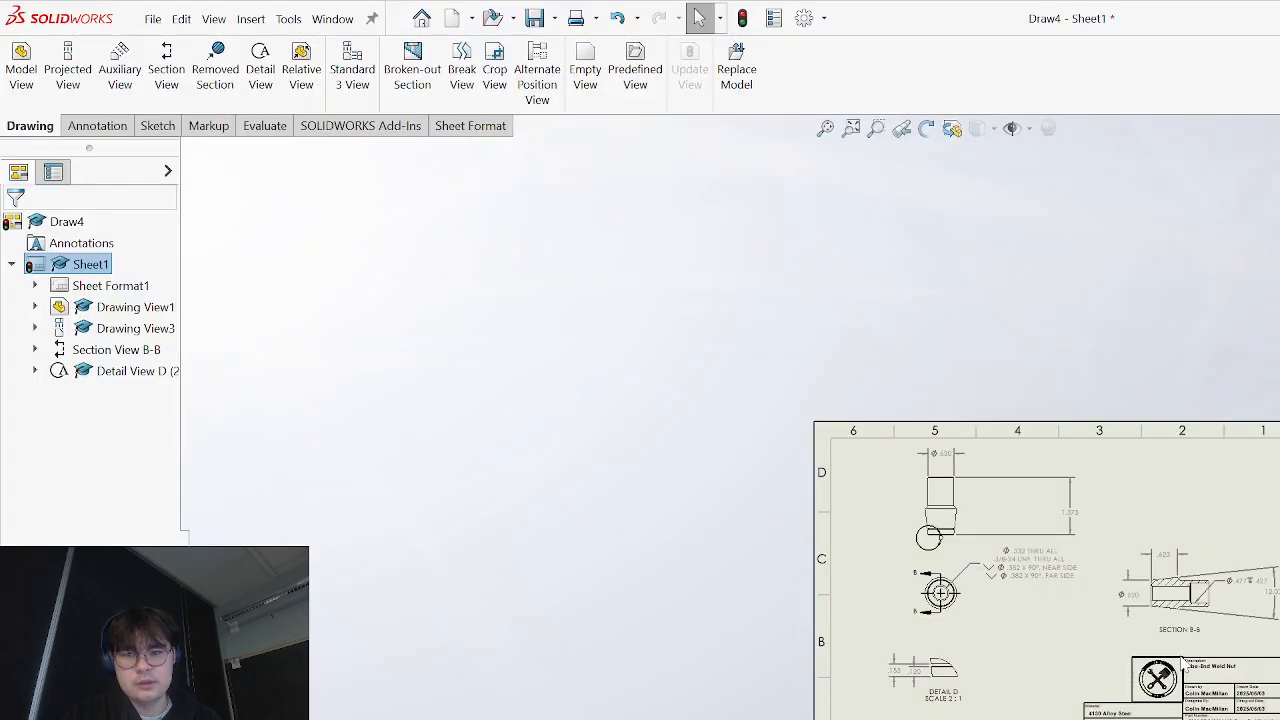
{"action": "key", "text": "ctrl+Tab"}
{"action": "key", "text": "ctrl+Tab"}
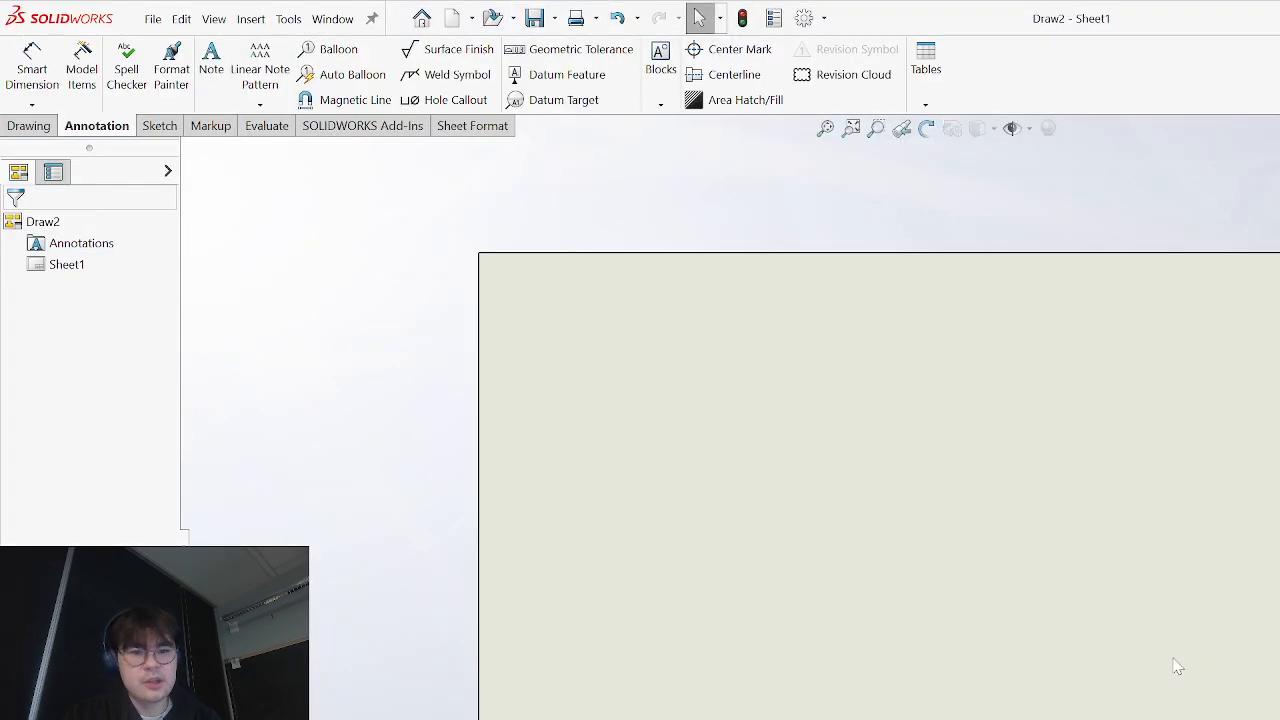
{"action": "left_click", "coordinate": [153, 19]}
{"action": "left_click", "coordinate": [180, 48]}
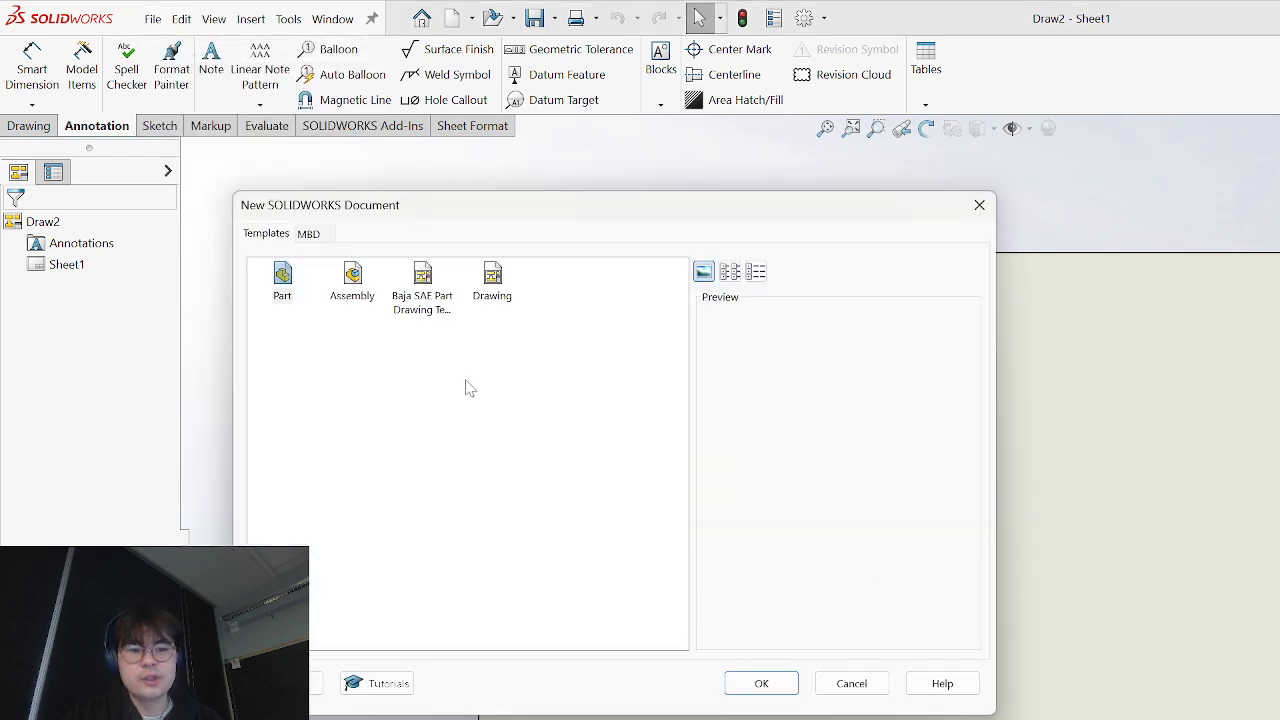
{"action": "left_click", "coordinate": [313, 683]}
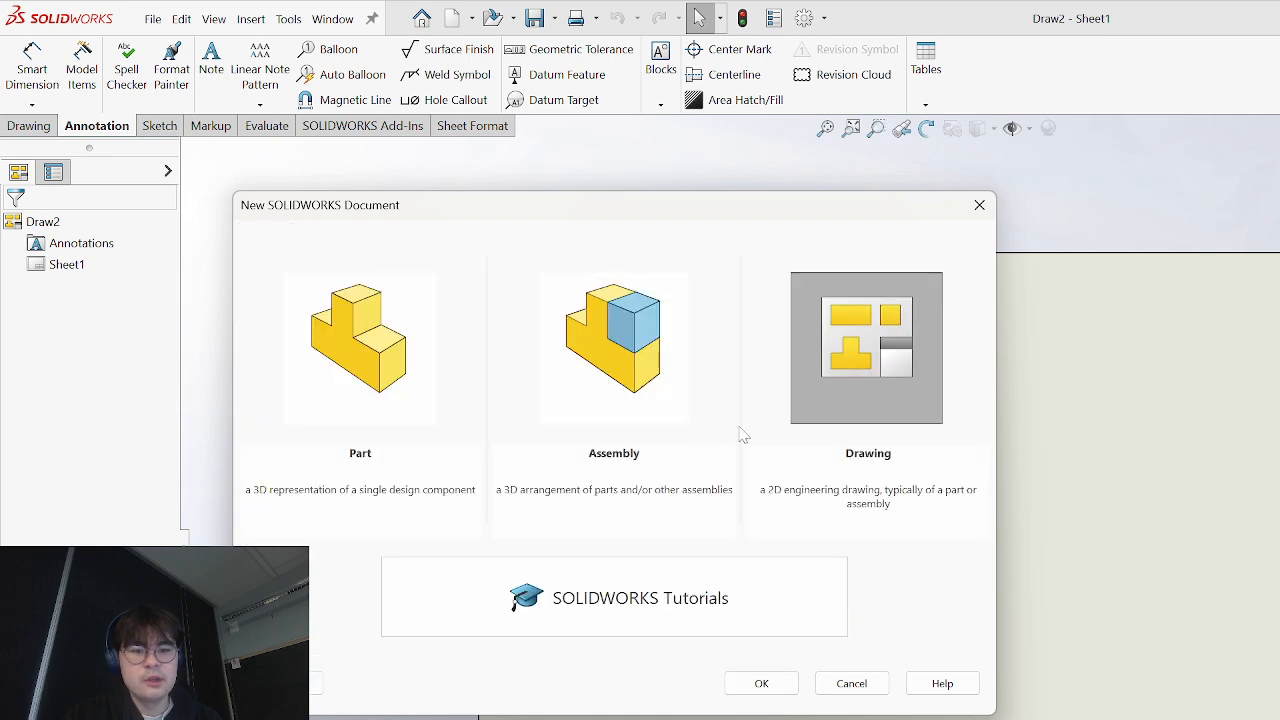
{"action": "left_click", "coordinate": [852, 685]}
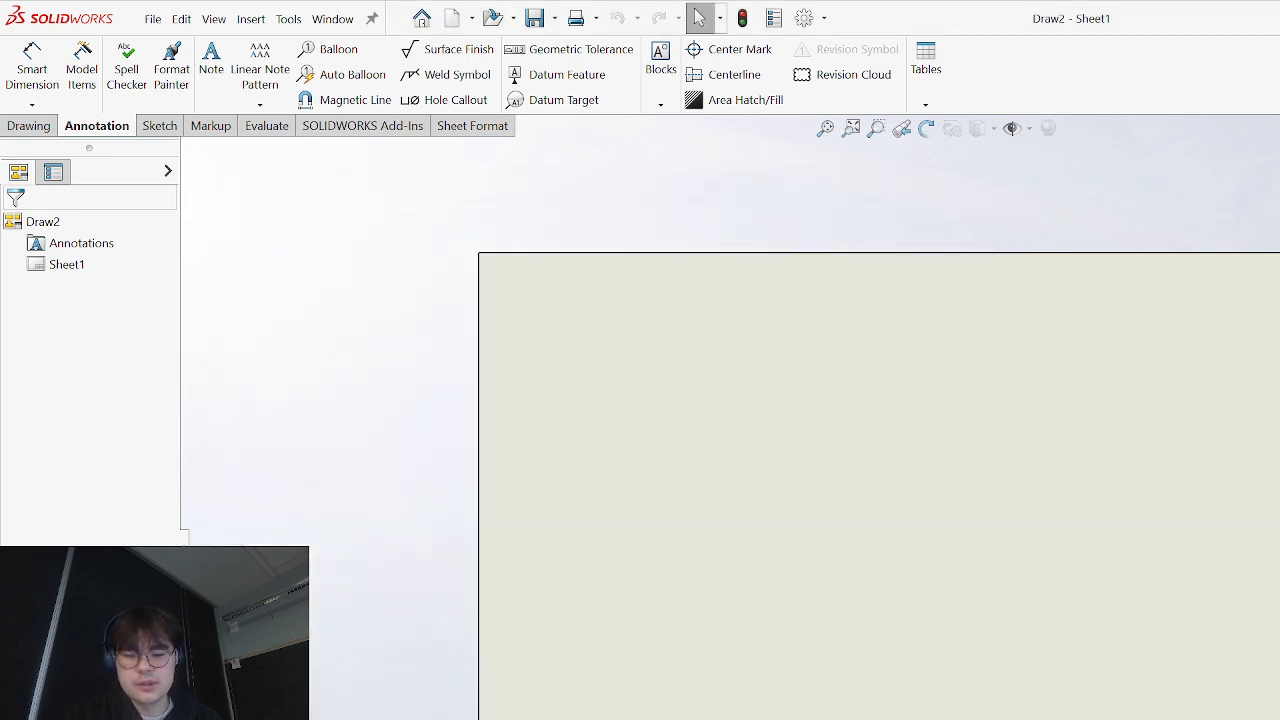
- Switch to Bild and download Baja SAE Part Drawing Template.DRWDOT from the Design Library project
{"action": "key", "text": "alt+Tab"}
{"action": "left_click", "coordinate": [274, 271]}
{"action": "right_click", "coordinate": [278, 268]}
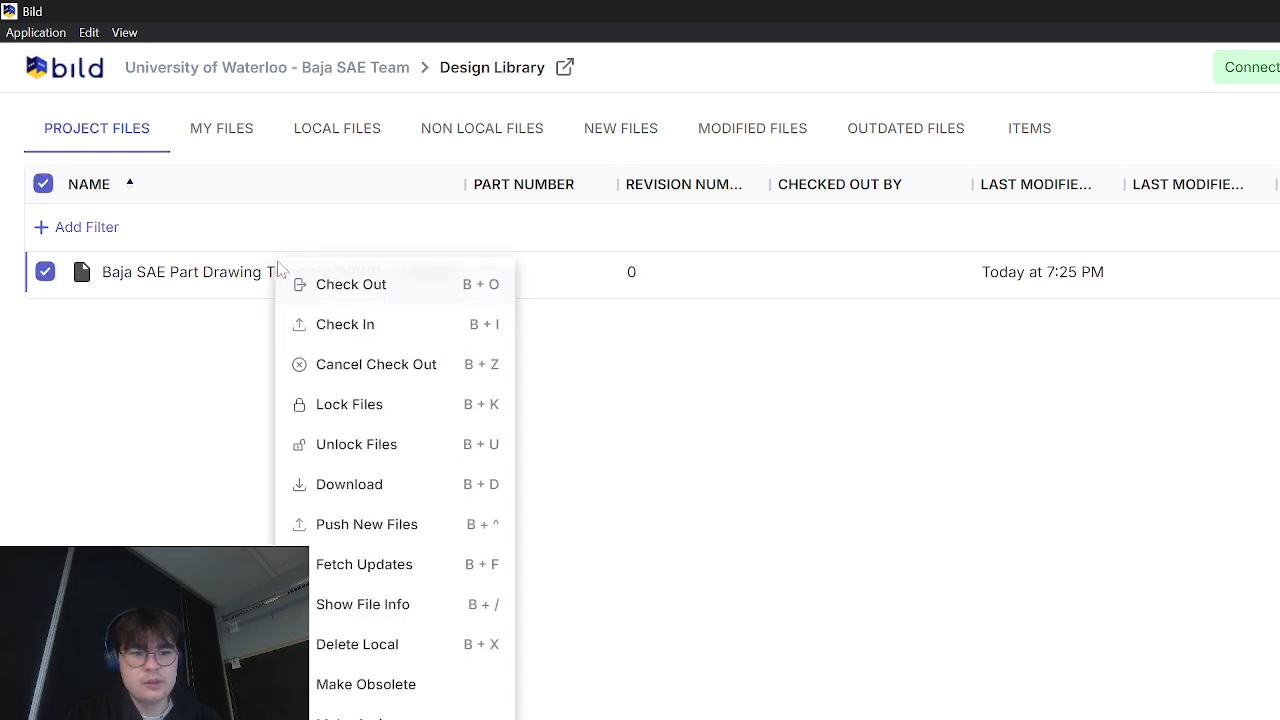
{"action": "left_click", "coordinate": [1018, 641]}
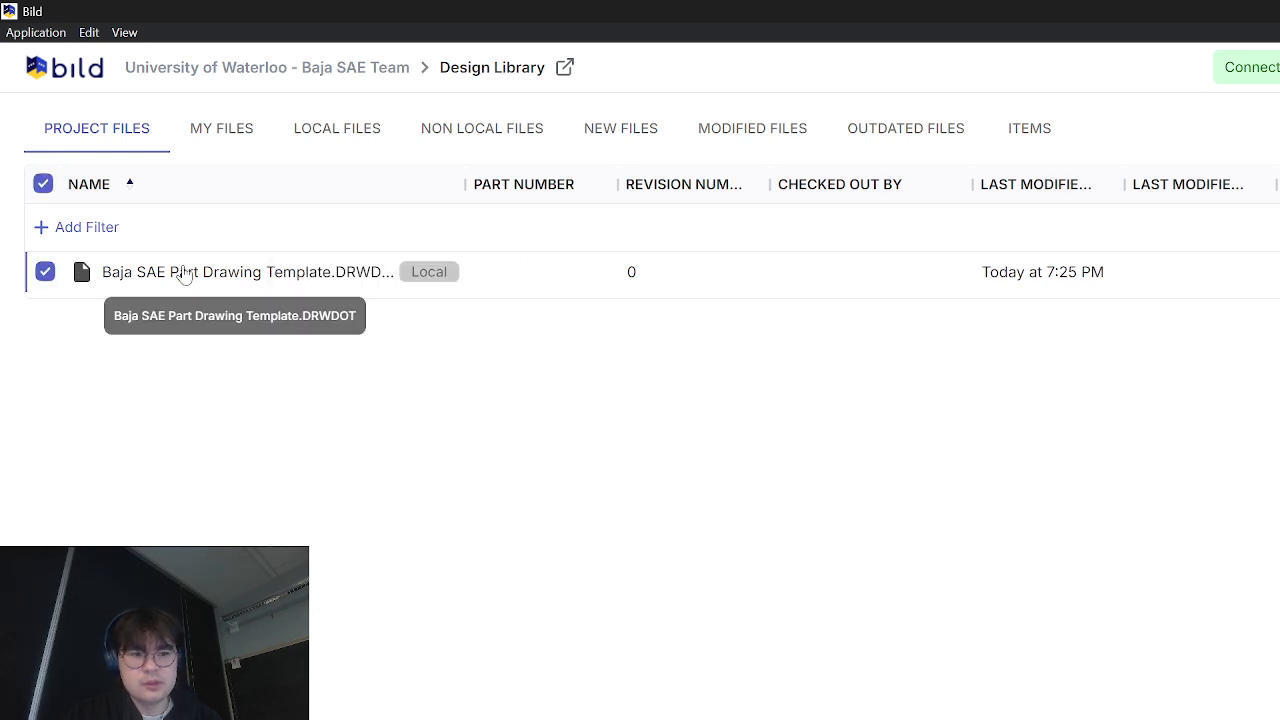
{"action": "right_click", "coordinate": [178, 270]}
{"action": "left_click", "coordinate": [260, 488]}
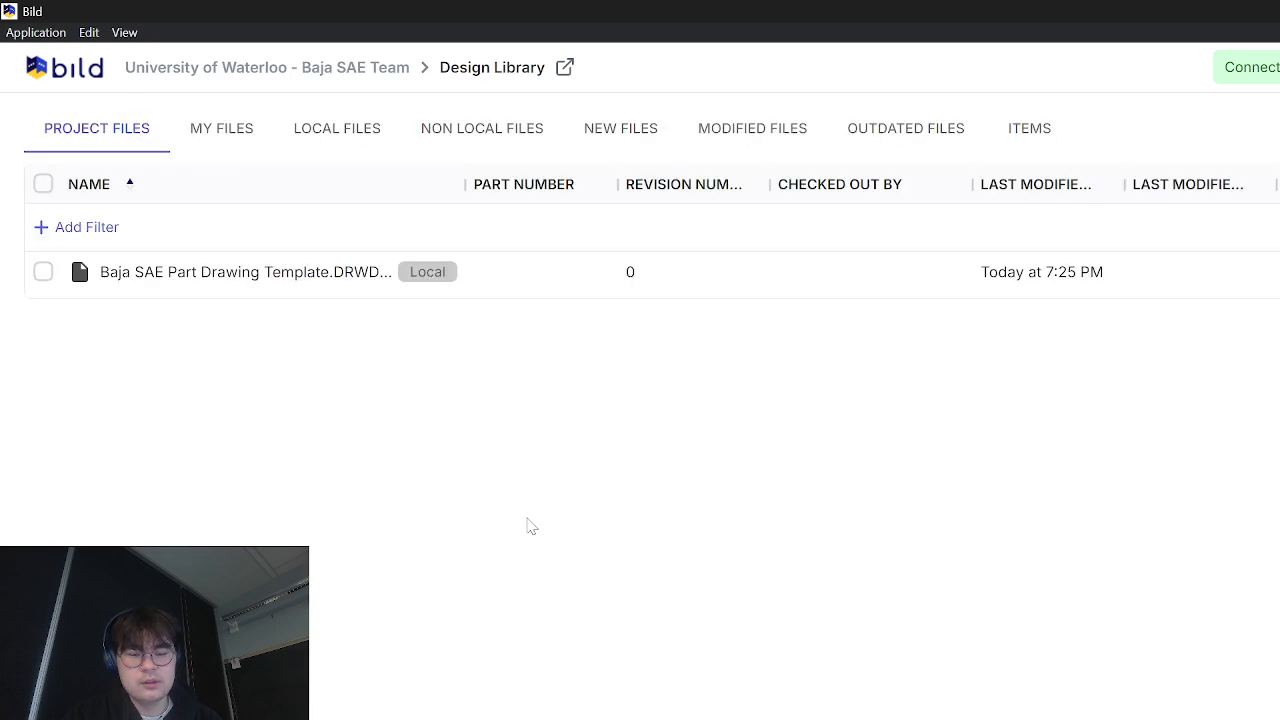
- Try to open the downloaded template file and look through the suggested apps for SOLIDWORKS, continuing to a program on this PC
{"action": "double_click", "coordinate": [325, 281]}
{"action": "scroll", "coordinate": [880, 650], "scroll_direction": "down", "scroll_amount": 5}
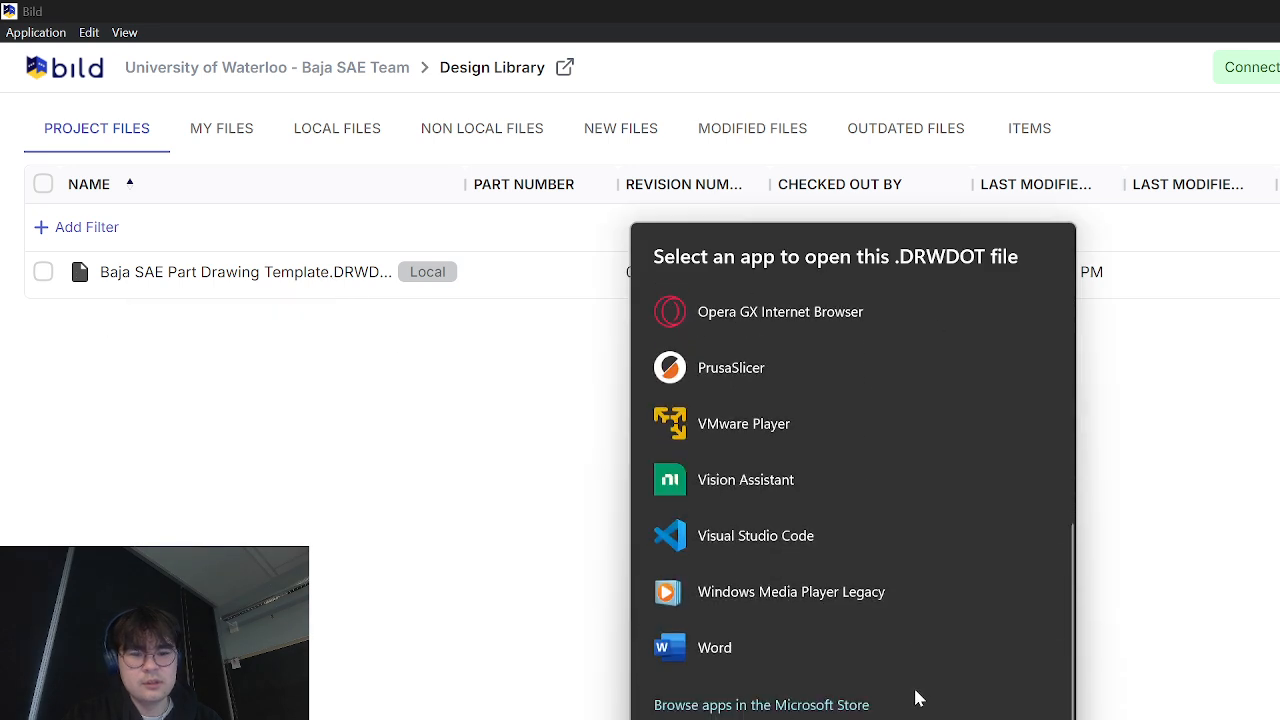
{"action": "scroll", "coordinate": [918, 698], "scroll_direction": "up", "scroll_amount": 5}
{"action": "scroll", "coordinate": [918, 698], "scroll_direction": "down", "scroll_amount": 4}
{"action": "scroll", "coordinate": [918, 698], "scroll_direction": "up", "scroll_amount": 1}
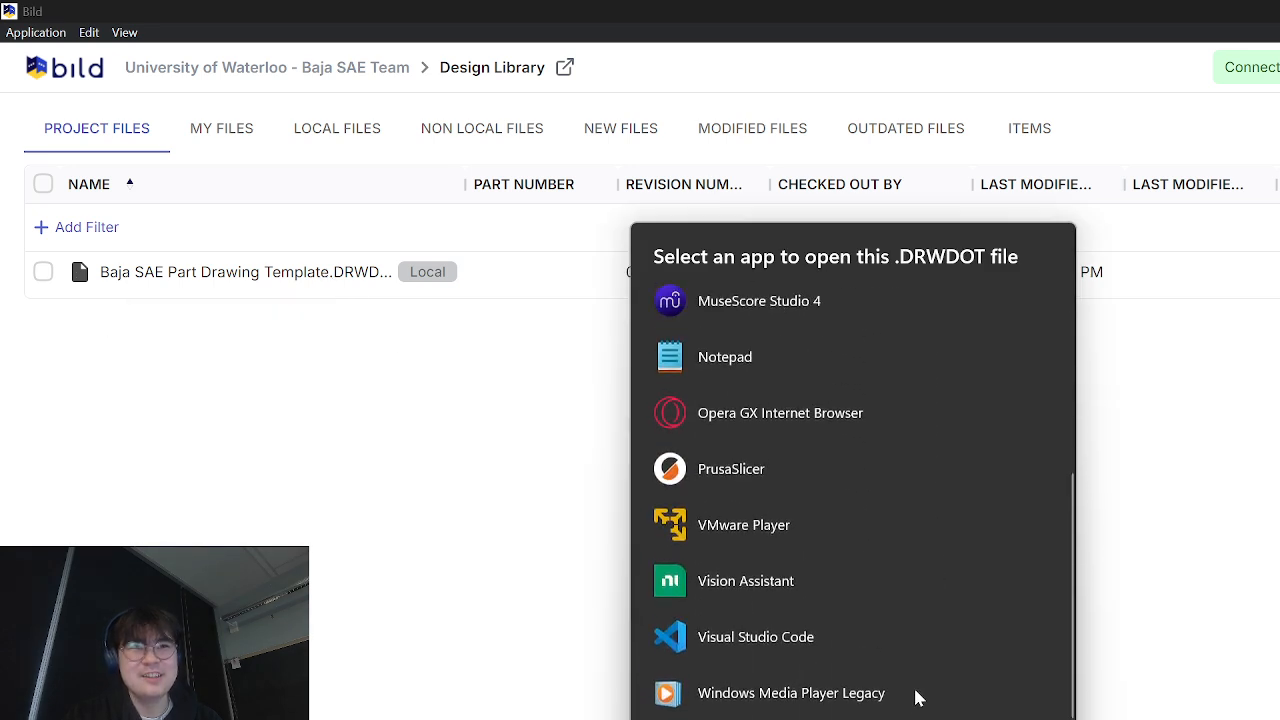
{"action": "scroll", "coordinate": [918, 698], "scroll_direction": "down", "scroll_amount": 1}
{"action": "left_click", "coordinate": [740, 718]}
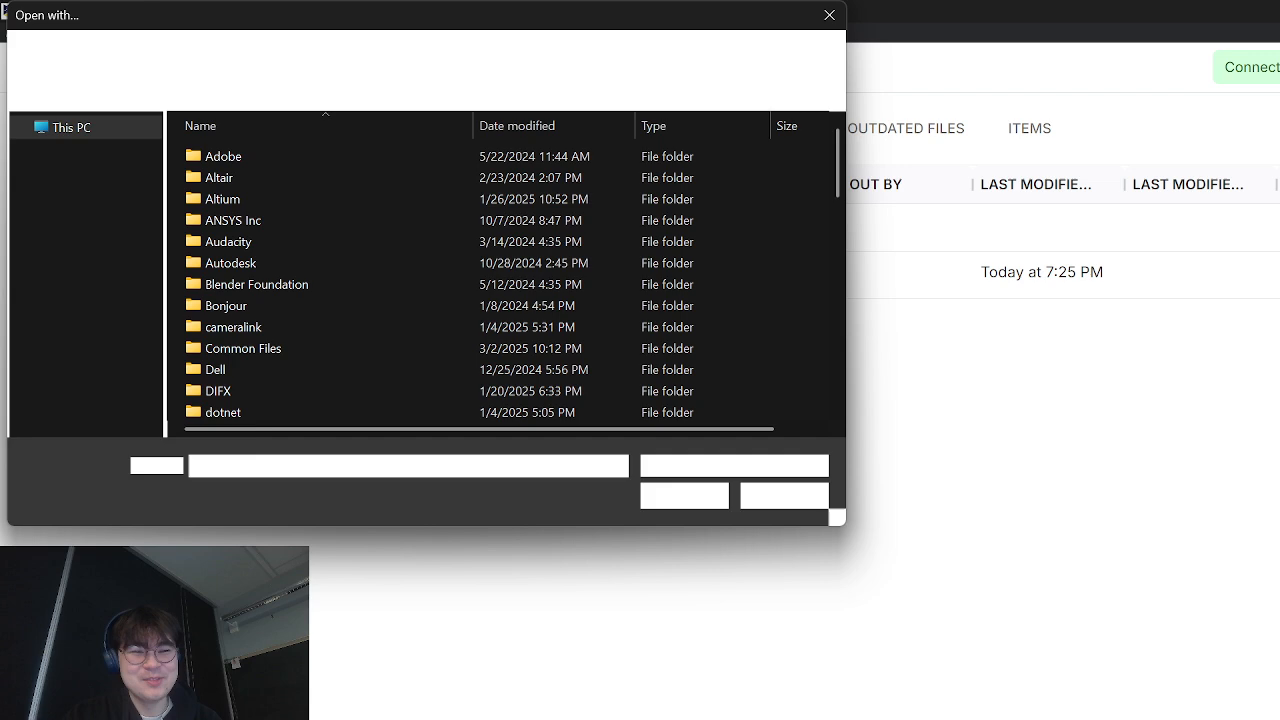
- Browse the SOLIDWORKS Corp folder in Program Files for a program to open the template with, and cancel the selection
{"action": "scroll", "coordinate": [284, 318], "scroll_direction": "down", "scroll_amount": 10}
{"action": "scroll", "coordinate": [285, 340], "scroll_direction": "up", "scroll_amount": 5}
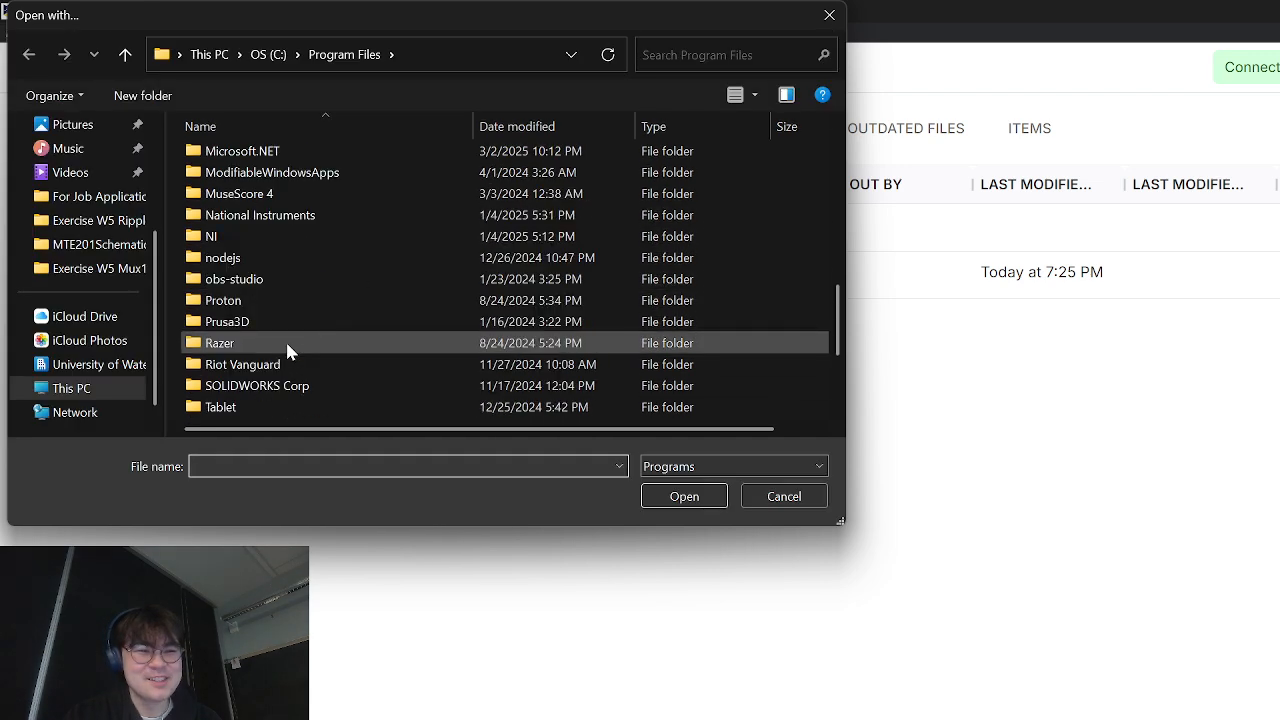
{"action": "scroll", "coordinate": [285, 340], "scroll_direction": "down", "scroll_amount": 1}
{"action": "scroll", "coordinate": [285, 345], "scroll_direction": "down", "scroll_amount": 2}
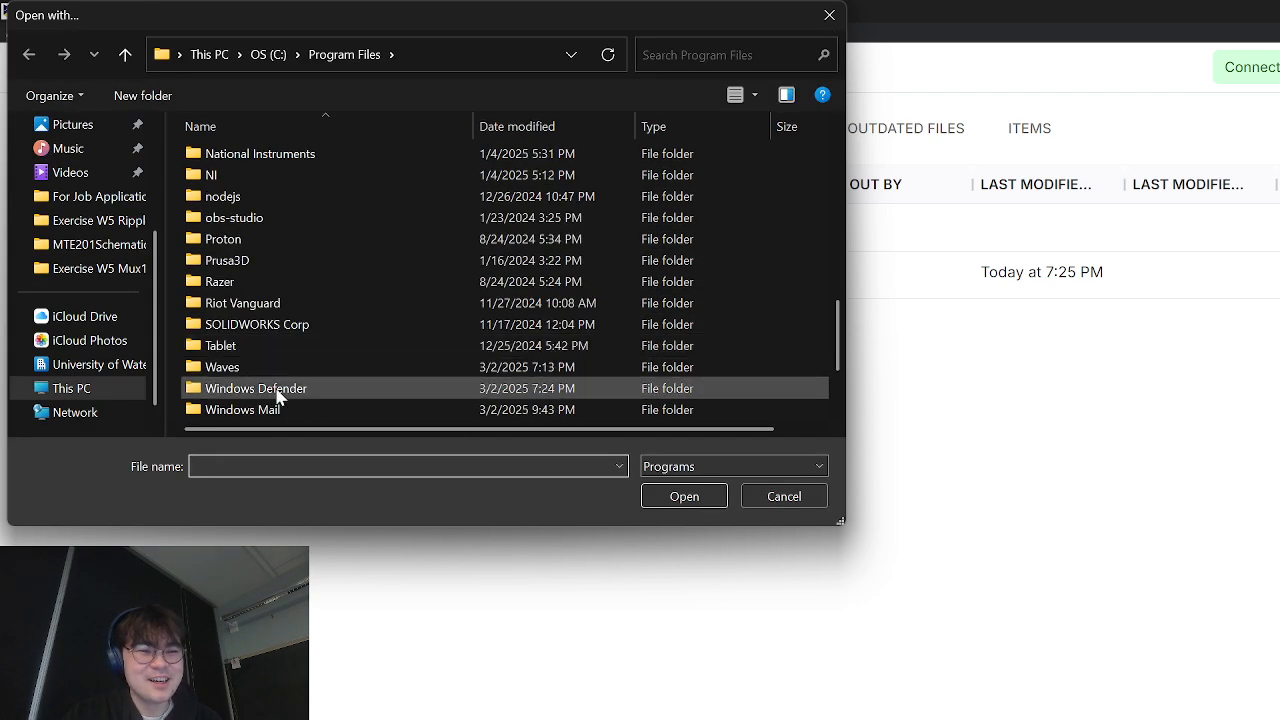
{"action": "double_click", "coordinate": [303, 325]}
{"action": "scroll", "coordinate": [568, 300], "scroll_direction": "down", "scroll_amount": 2}
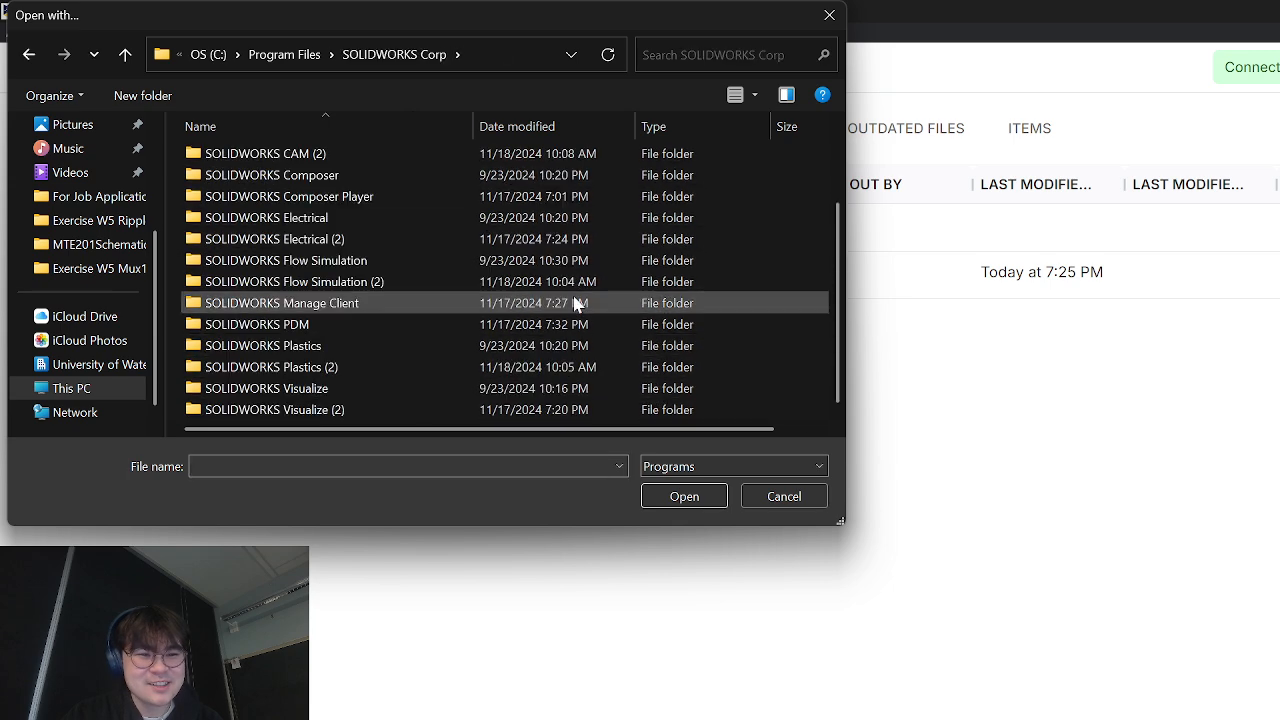
{"action": "scroll", "coordinate": [563, 370], "scroll_direction": "up", "scroll_amount": 2}
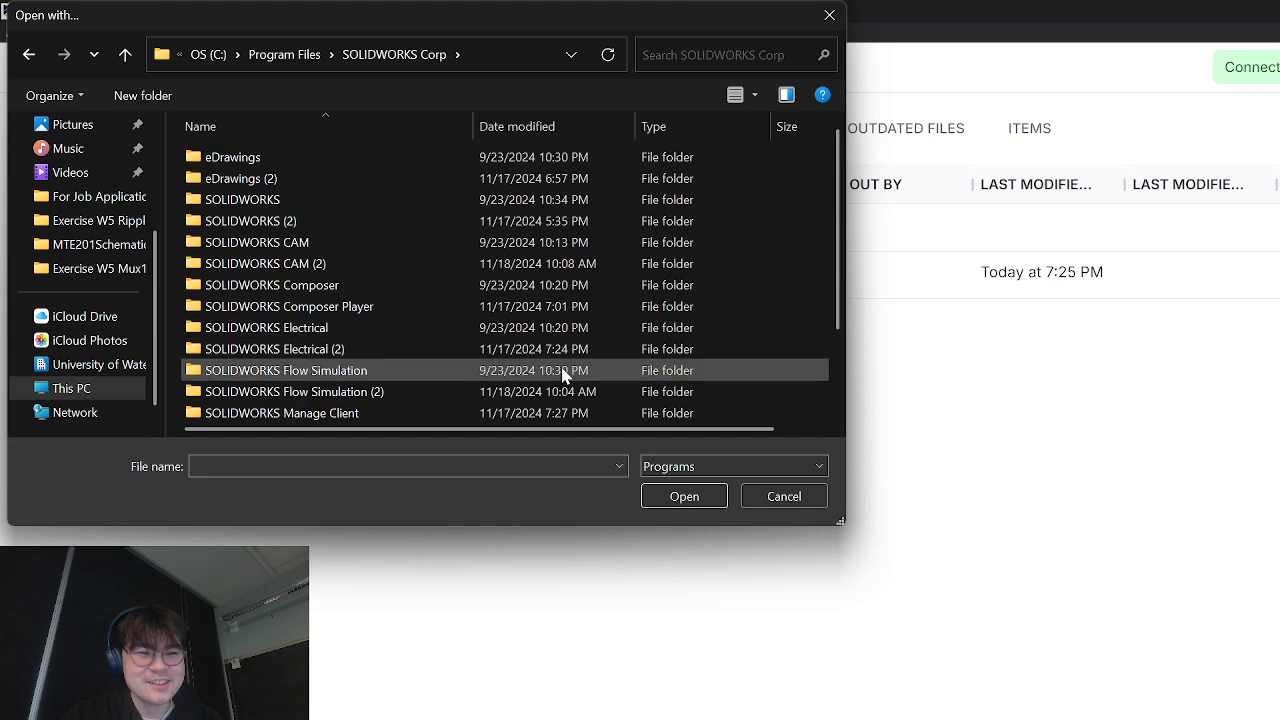
{"action": "left_click", "coordinate": [829, 15]}
{"action": "key", "text": "Escape"}
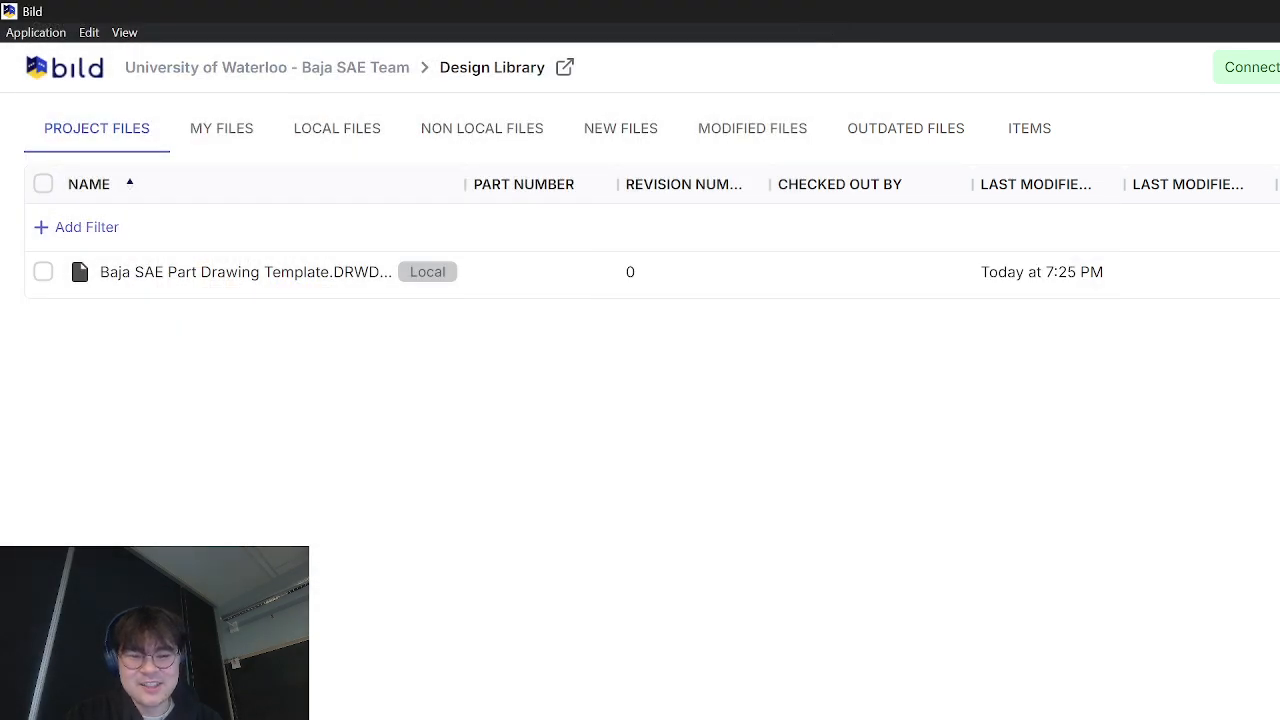
- Look for the template in the Baja 2025 folder in File Explorer and return to Bild
{"action": "key", "text": "alt+Tab"}
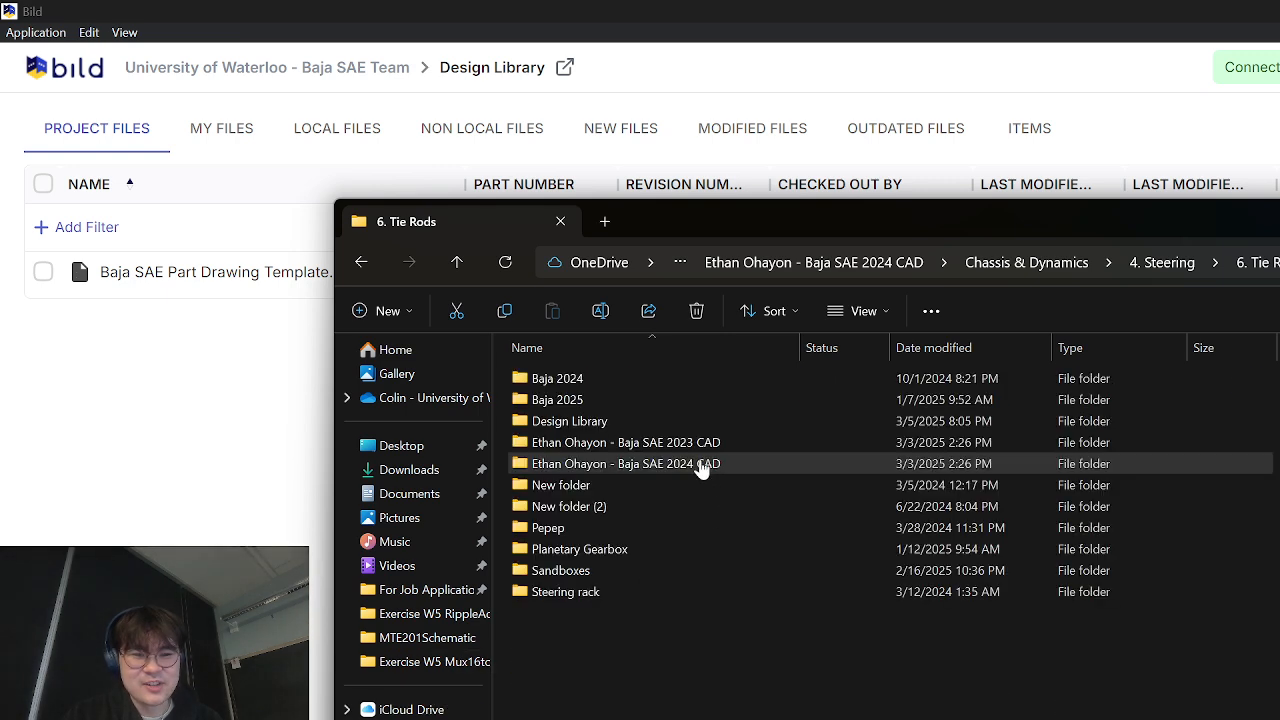
{"action": "left_click", "coordinate": [640, 404]}
{"action": "double_click", "coordinate": [640, 400]}
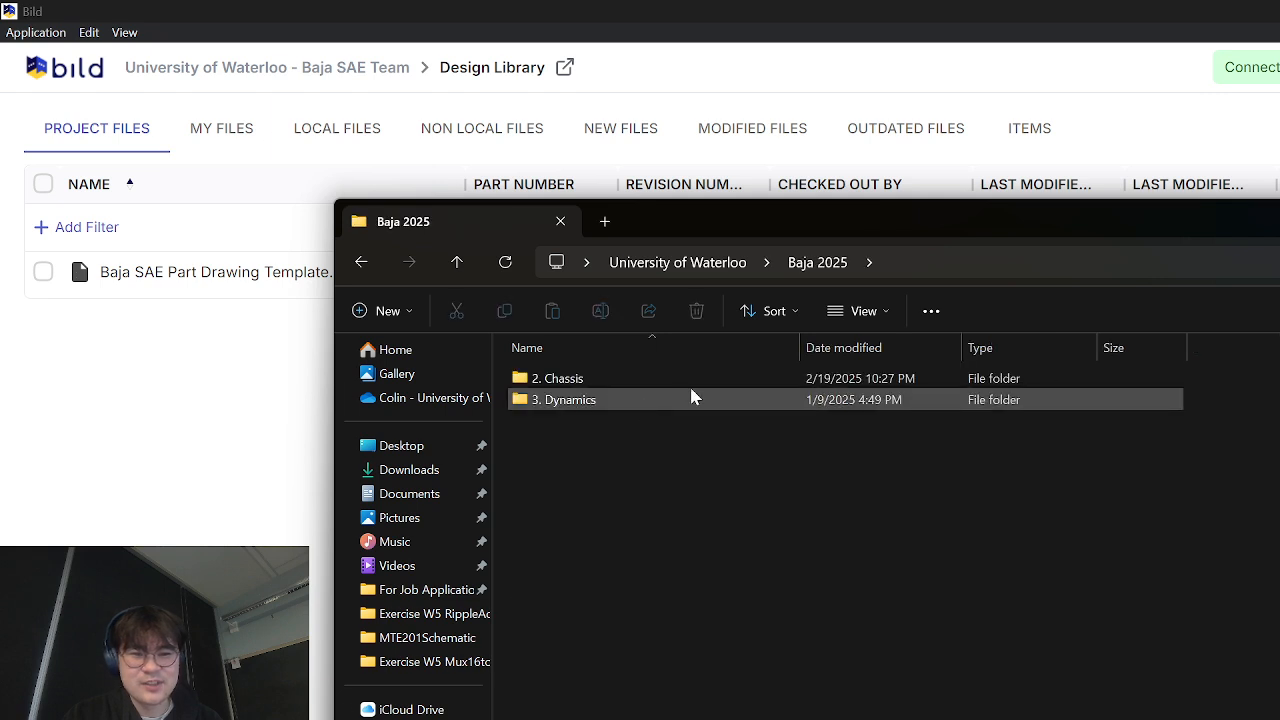
{"action": "left_click", "coordinate": [125, 485]}
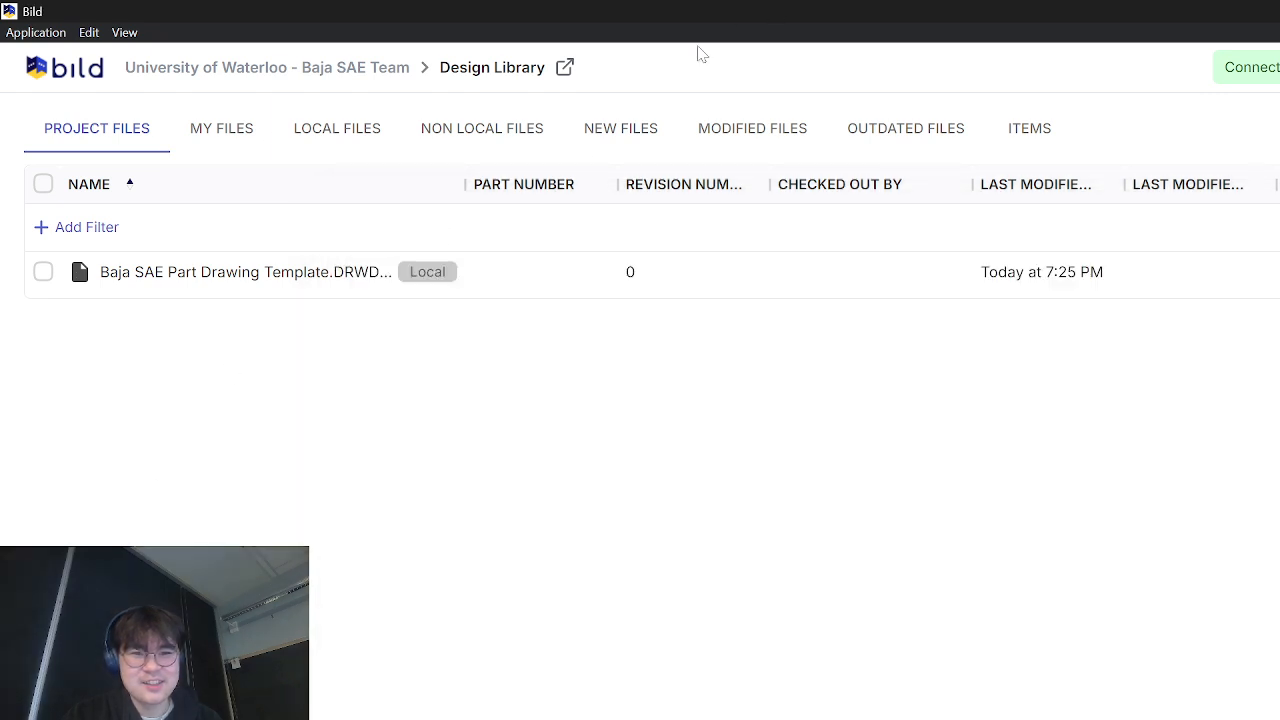
- Open the Design Library project's local folder in File Explorer and try to open the drawing template from there
{"action": "left_click", "coordinate": [566, 68]}
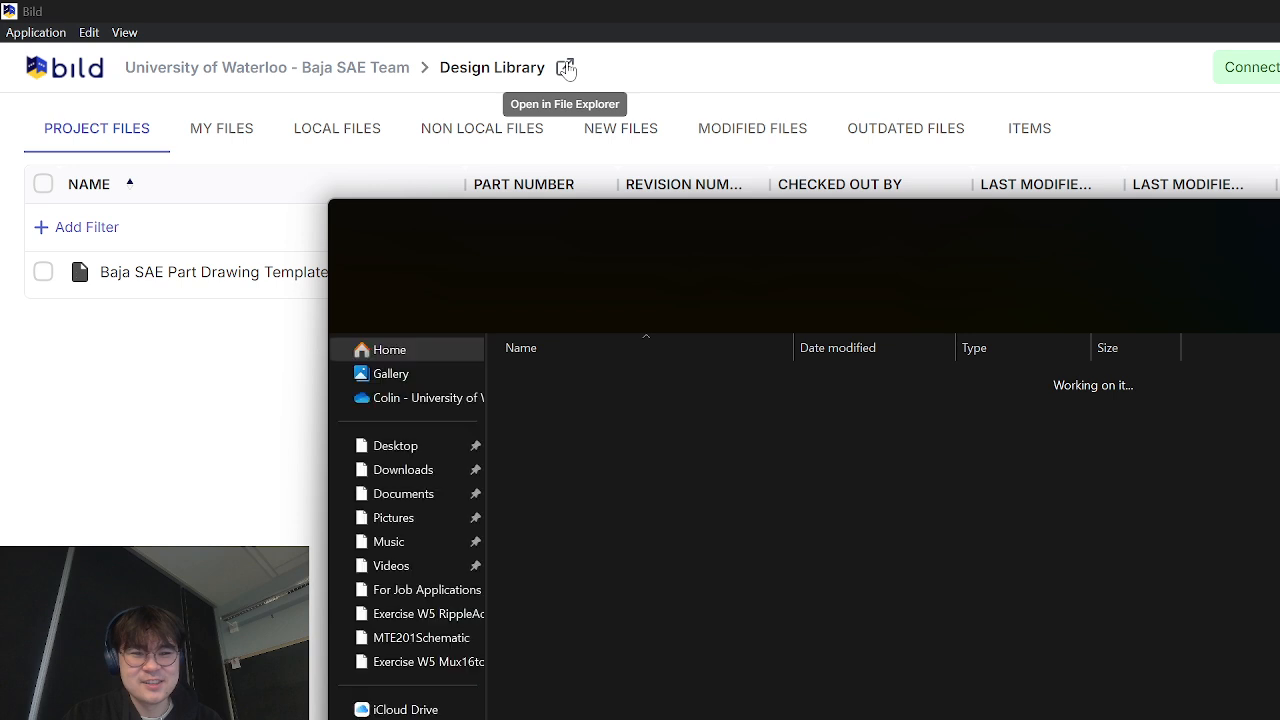
{"action": "double_click", "coordinate": [680, 378]}
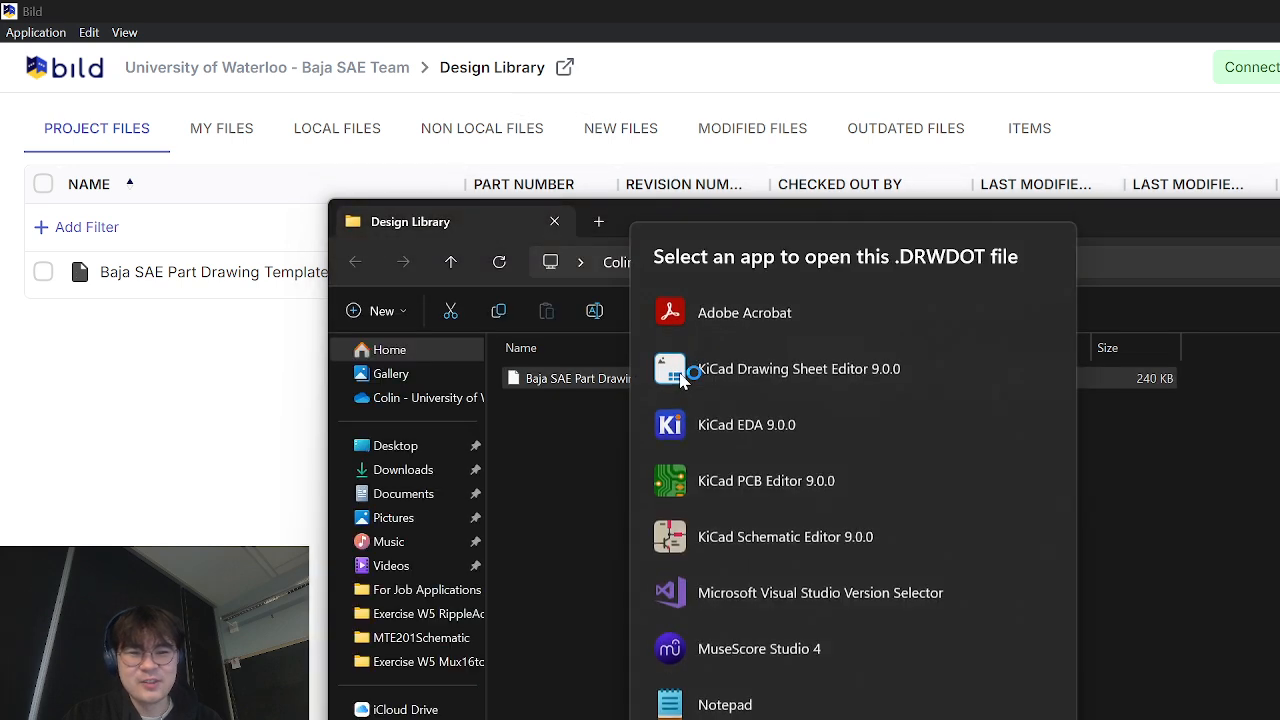
{"action": "scroll", "coordinate": [780, 570], "scroll_direction": "down", "scroll_amount": 5}
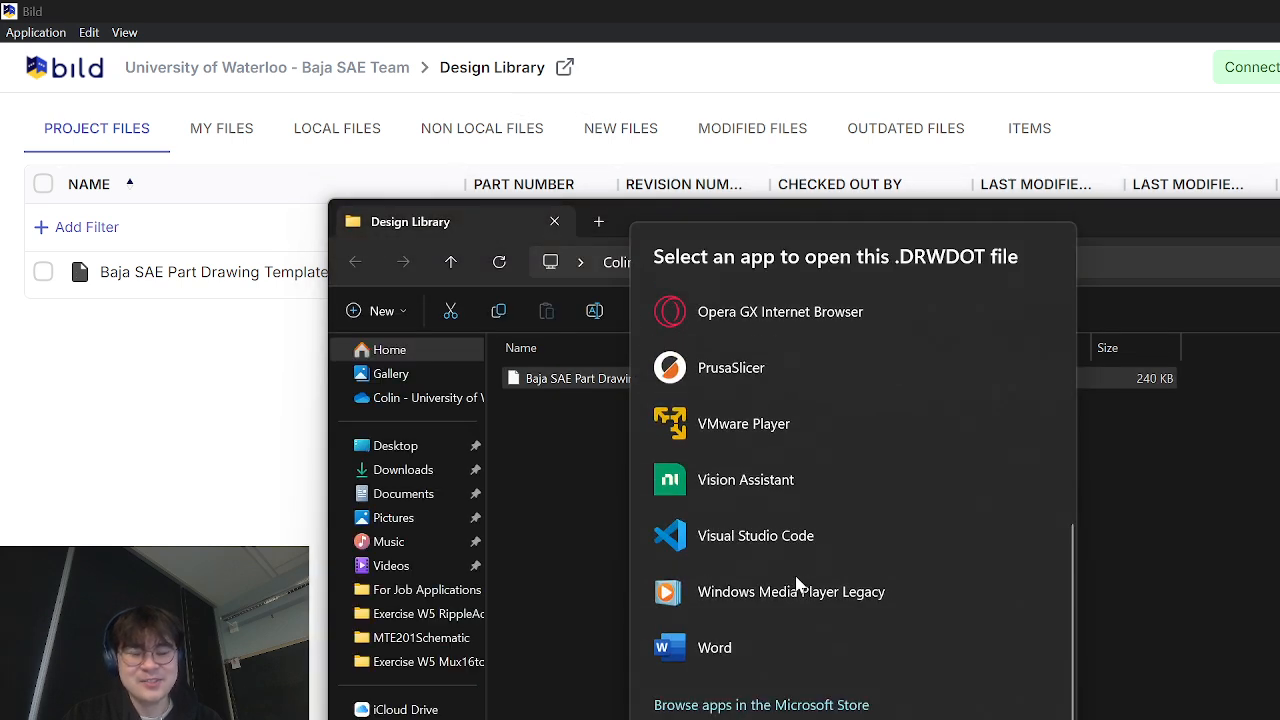
{"action": "scroll", "coordinate": [797, 587], "scroll_direction": "up", "scroll_amount": 5}
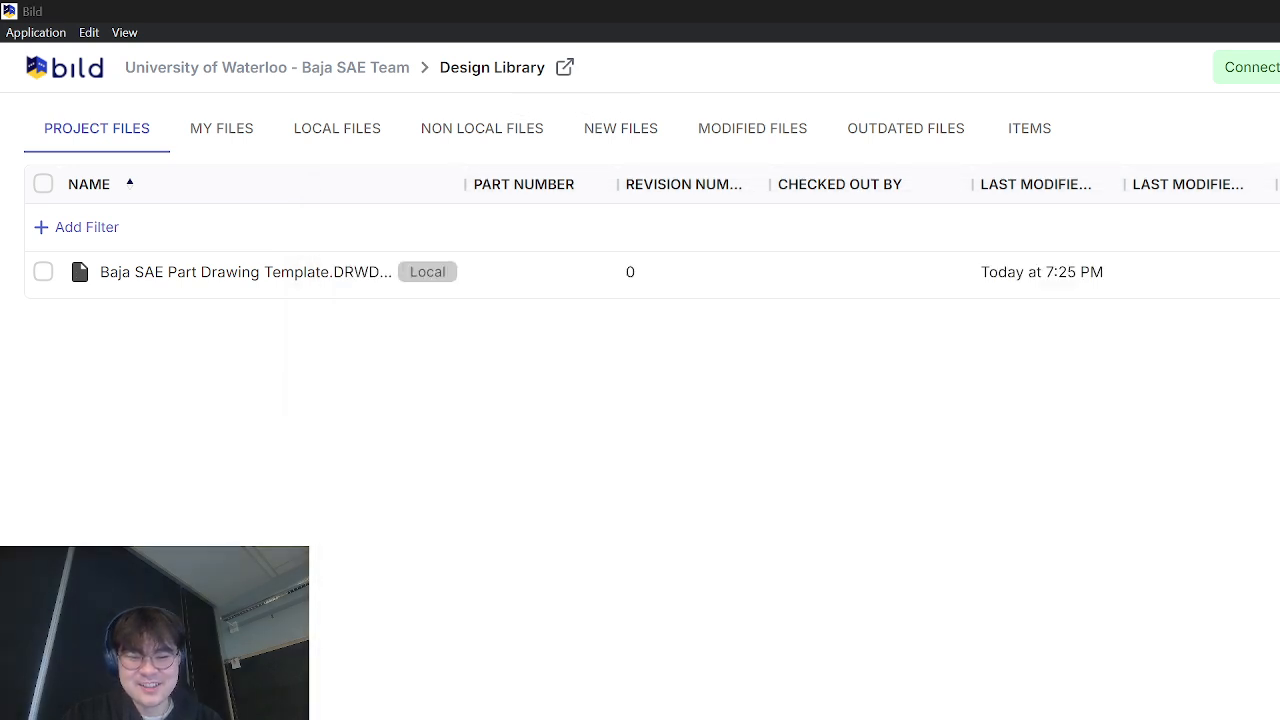
- Switch to SOLIDWORKS and open Baja SAE Part Drawing Template from the local University of Waterloo\Design Library folder
{"action": "key", "text": "alt+Tab"}
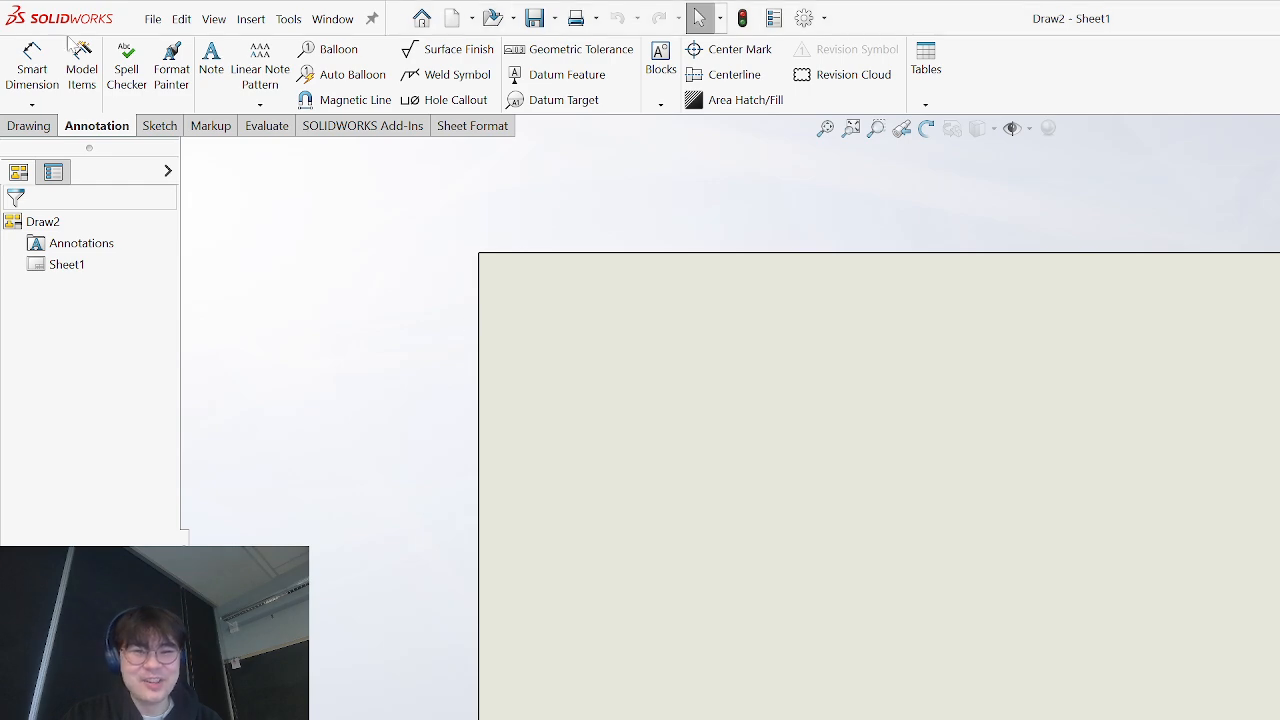
{"action": "left_click", "coordinate": [152, 19]}
{"action": "left_click", "coordinate": [185, 75]}
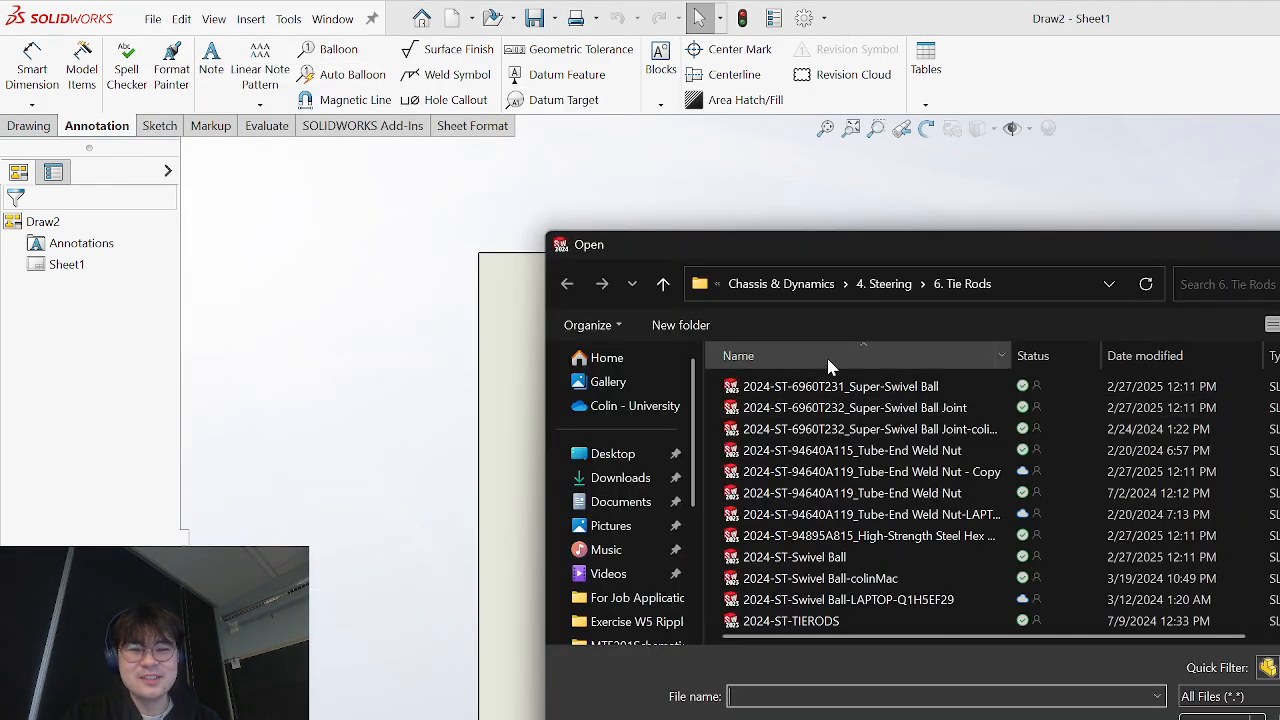
{"action": "scroll", "coordinate": [640, 520], "scroll_direction": "down", "scroll_amount": 3}
{"action": "left_click", "coordinate": [632, 546]}
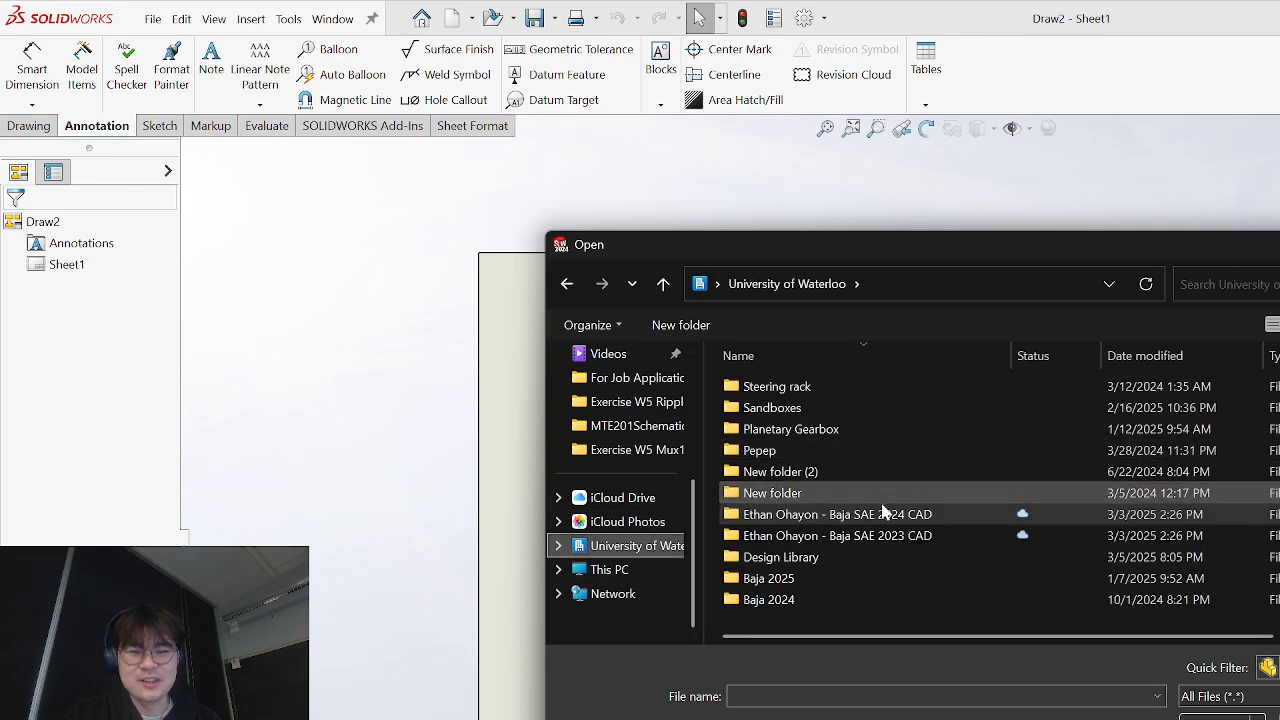
{"action": "double_click", "coordinate": [785, 578]}
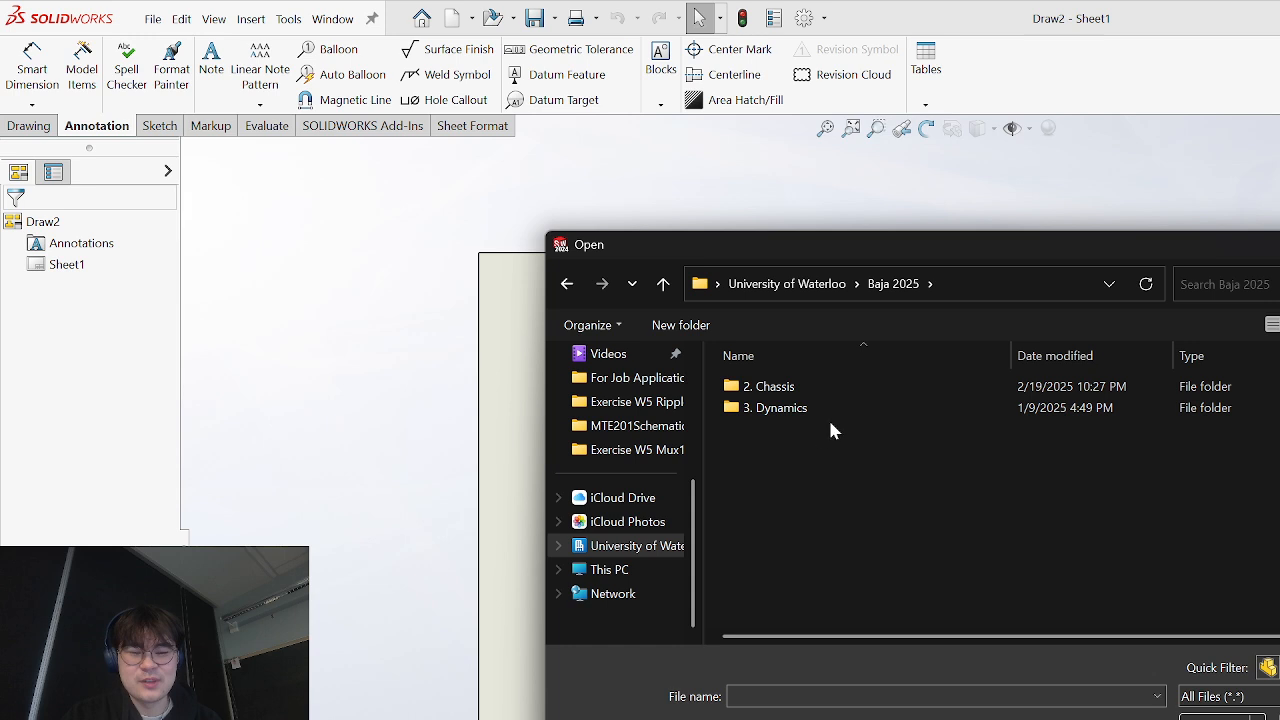
{"action": "left_click", "coordinate": [1020, 295]}
{"action": "key", "text": "ctrl+v"}
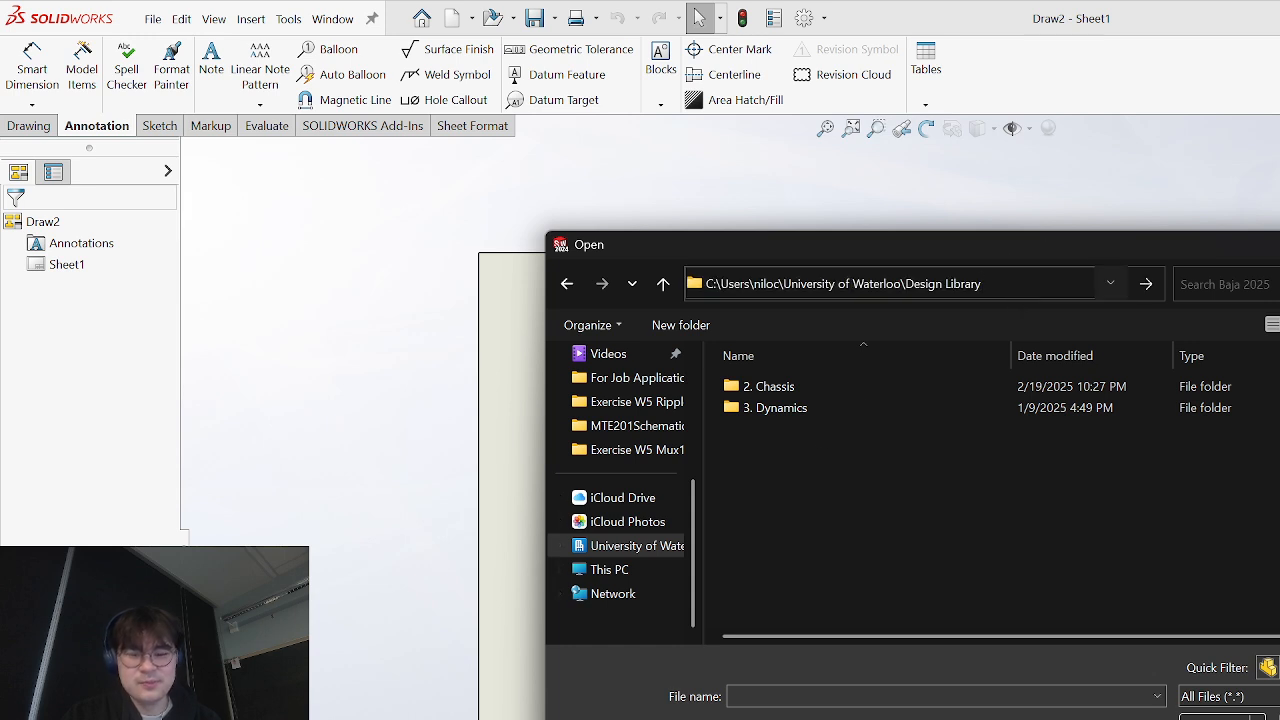
{"action": "key", "text": "Return"}
{"action": "double_click", "coordinate": [869, 396]}
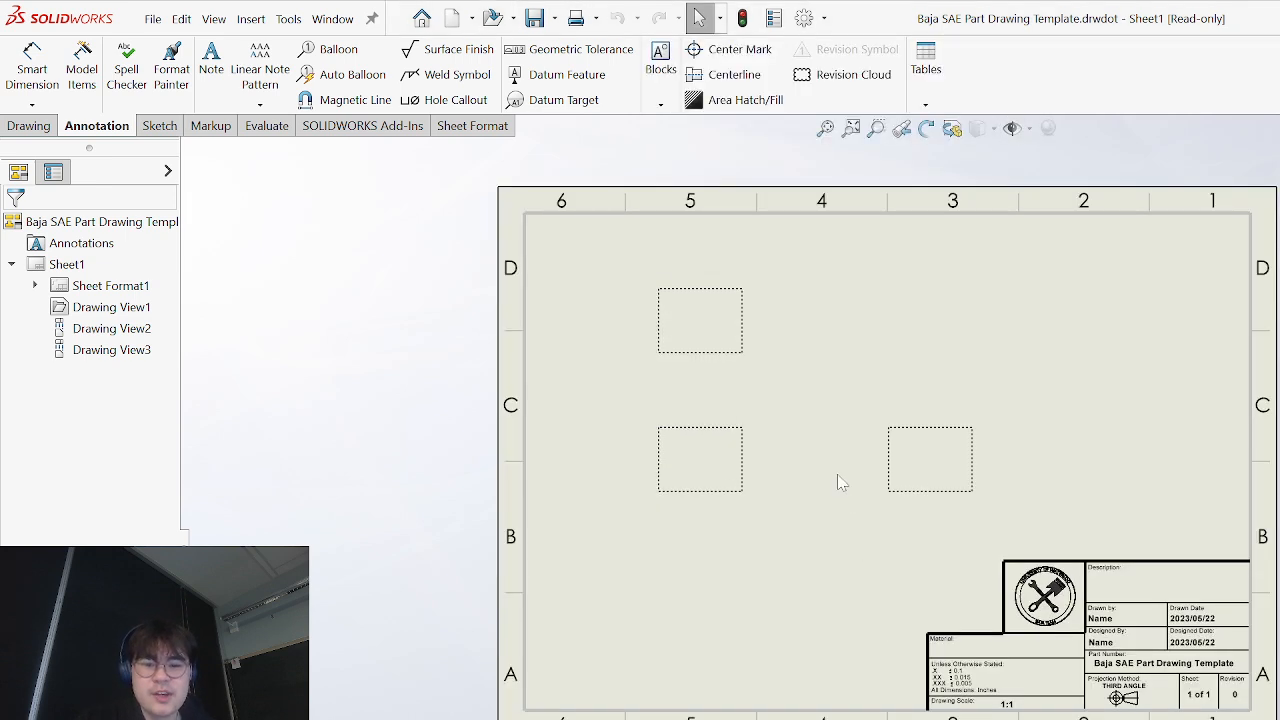
- Save the drawing as Drawing Templates (*.drwdot) named Baja SAE Part Drawing Template in the SOLIDWORKS 2024\templates folder, replacing the existing file
{"action": "scroll", "coordinate": [985, 450], "scroll_direction": "down", "scroll_amount": 2}
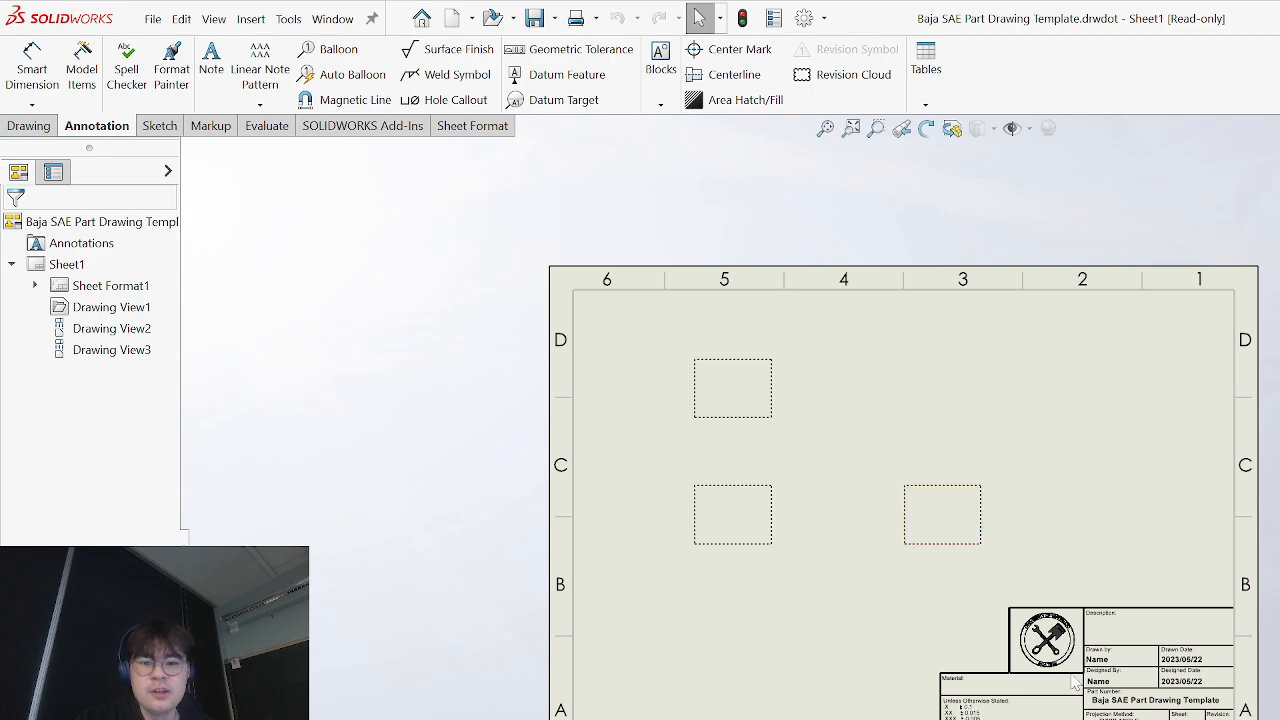
{"action": "scroll", "coordinate": [878, 505], "scroll_direction": "down", "scroll_amount": 3}
{"action": "scroll", "coordinate": [870, 491], "scroll_direction": "up", "scroll_amount": 2}
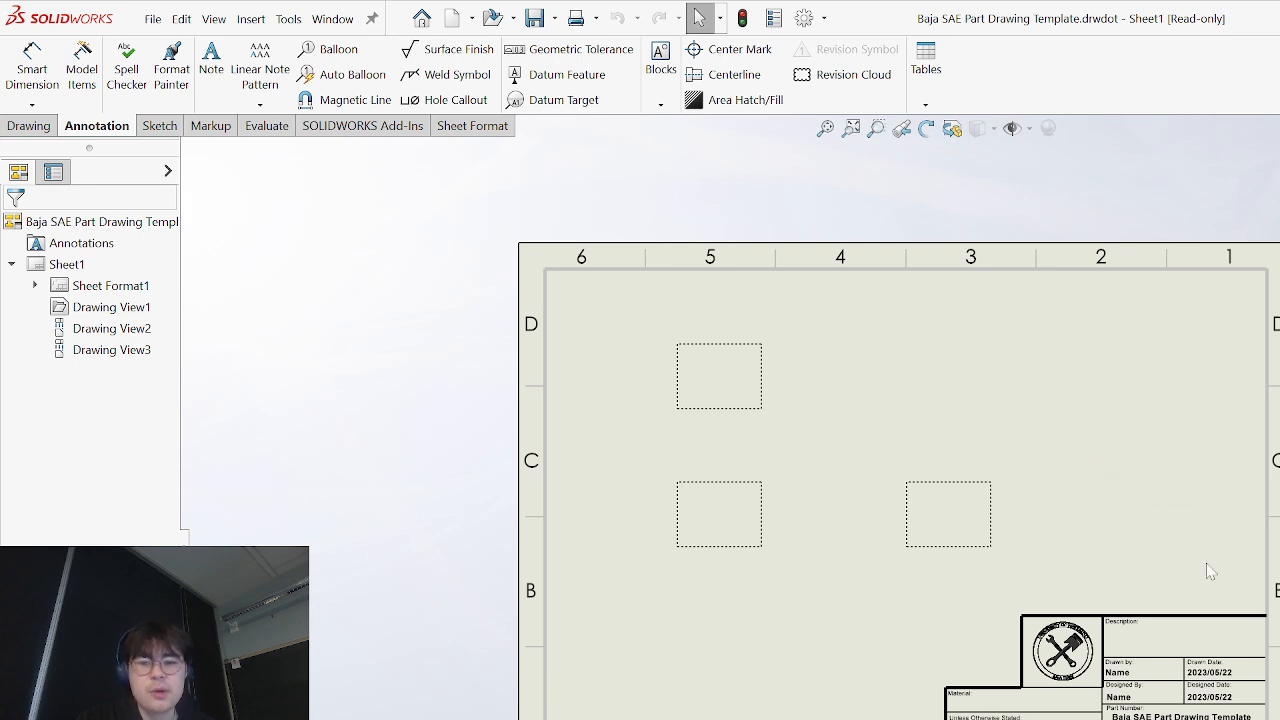
{"action": "left_click", "coordinate": [1252, 483]}
{"action": "left_click", "coordinate": [152, 20]}
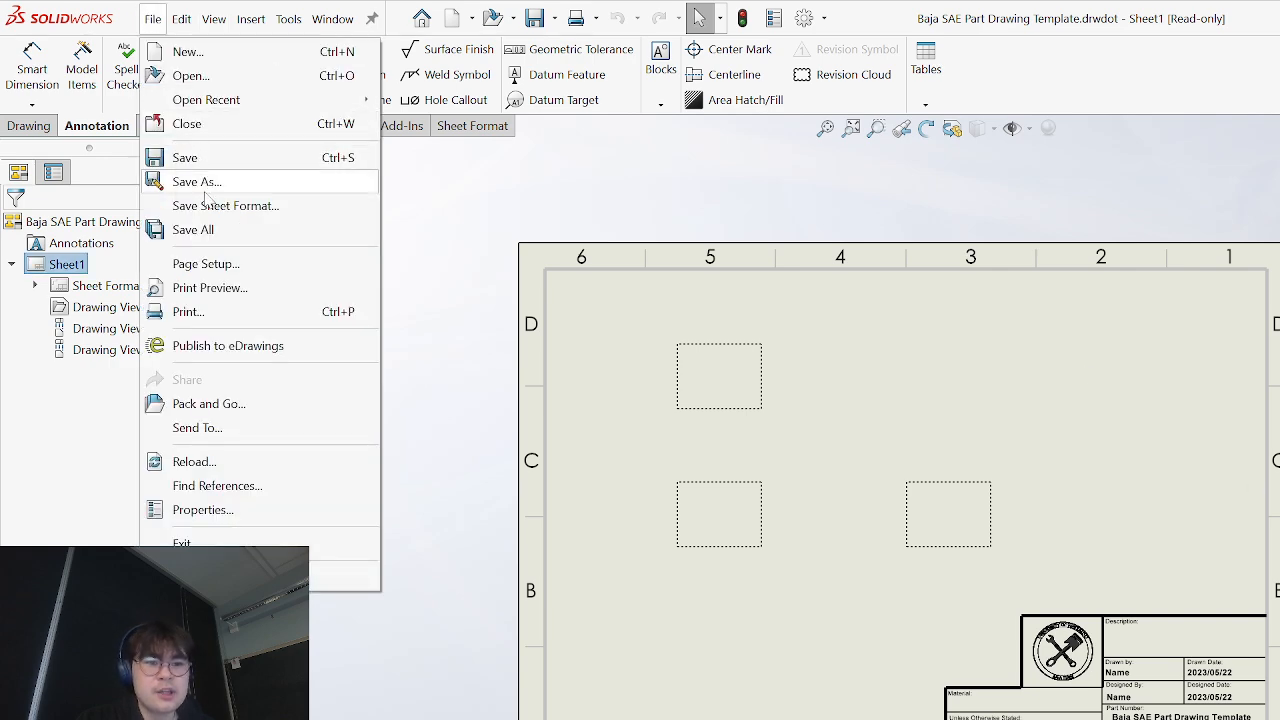
{"action": "left_click", "coordinate": [205, 190]}
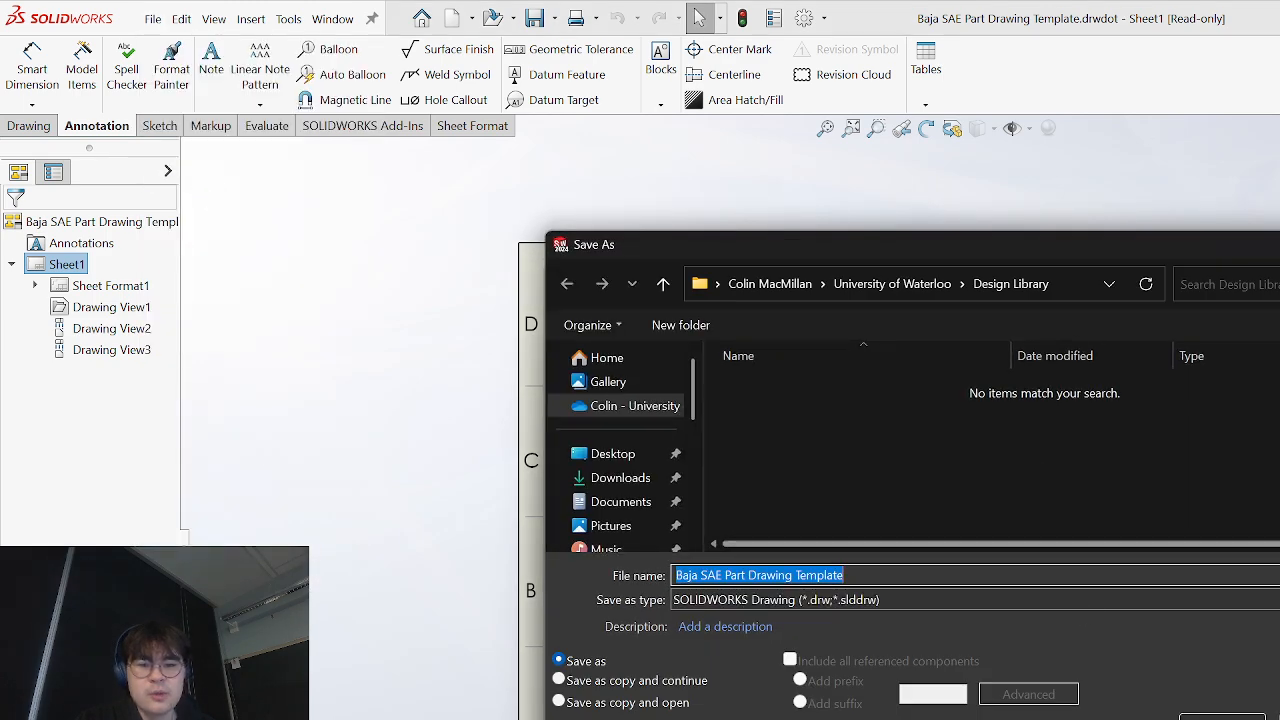
{"action": "left_click", "coordinate": [1079, 606]}
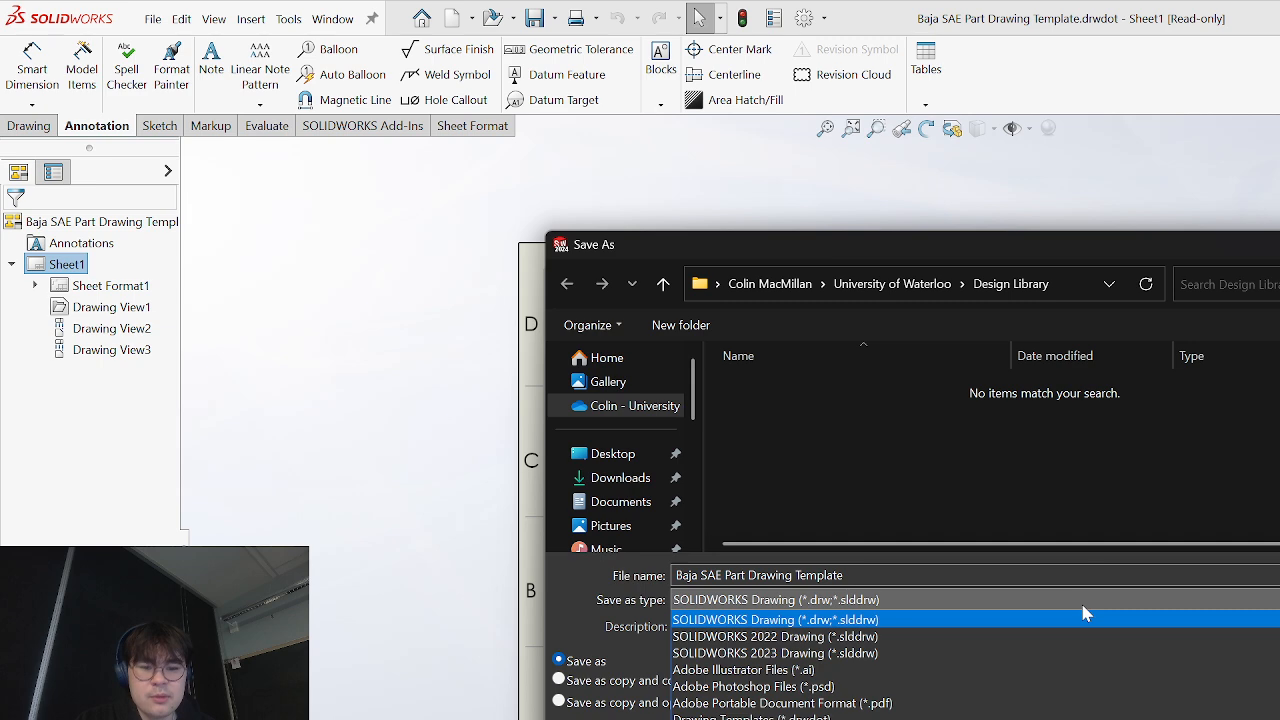
{"action": "left_click", "coordinate": [1057, 717]}
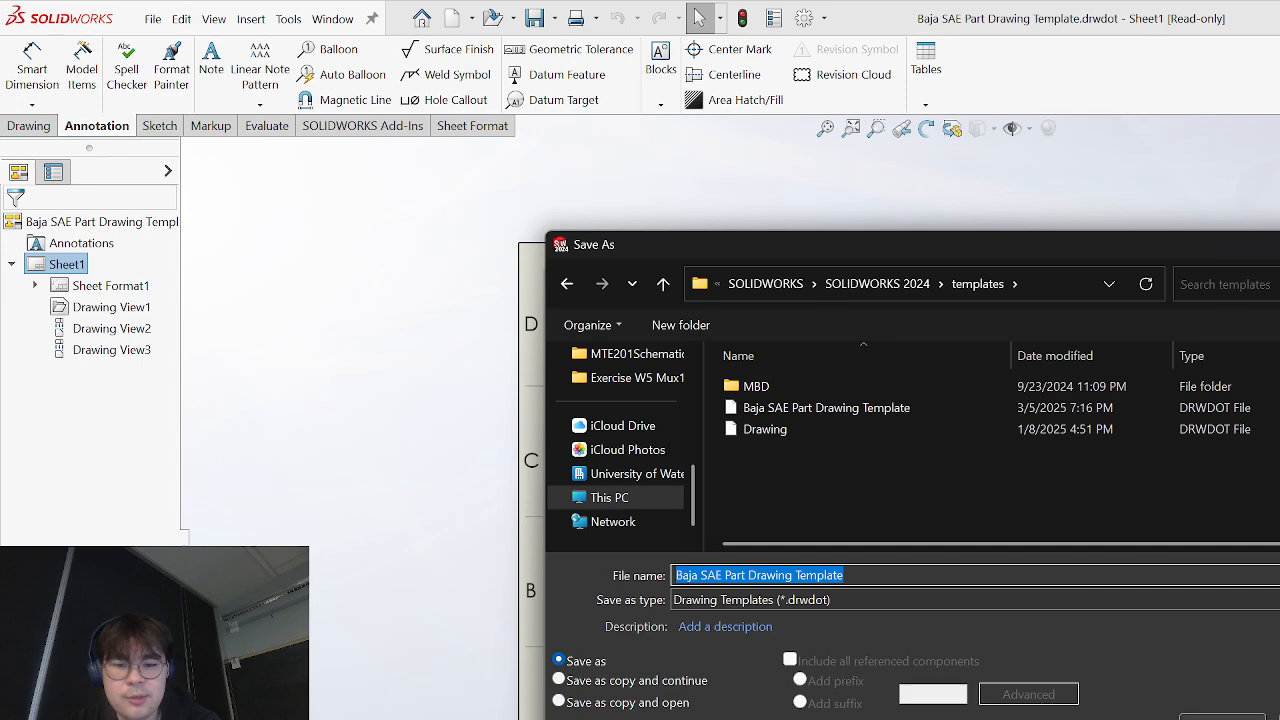
{"action": "left_click", "coordinate": [1222, 716]}
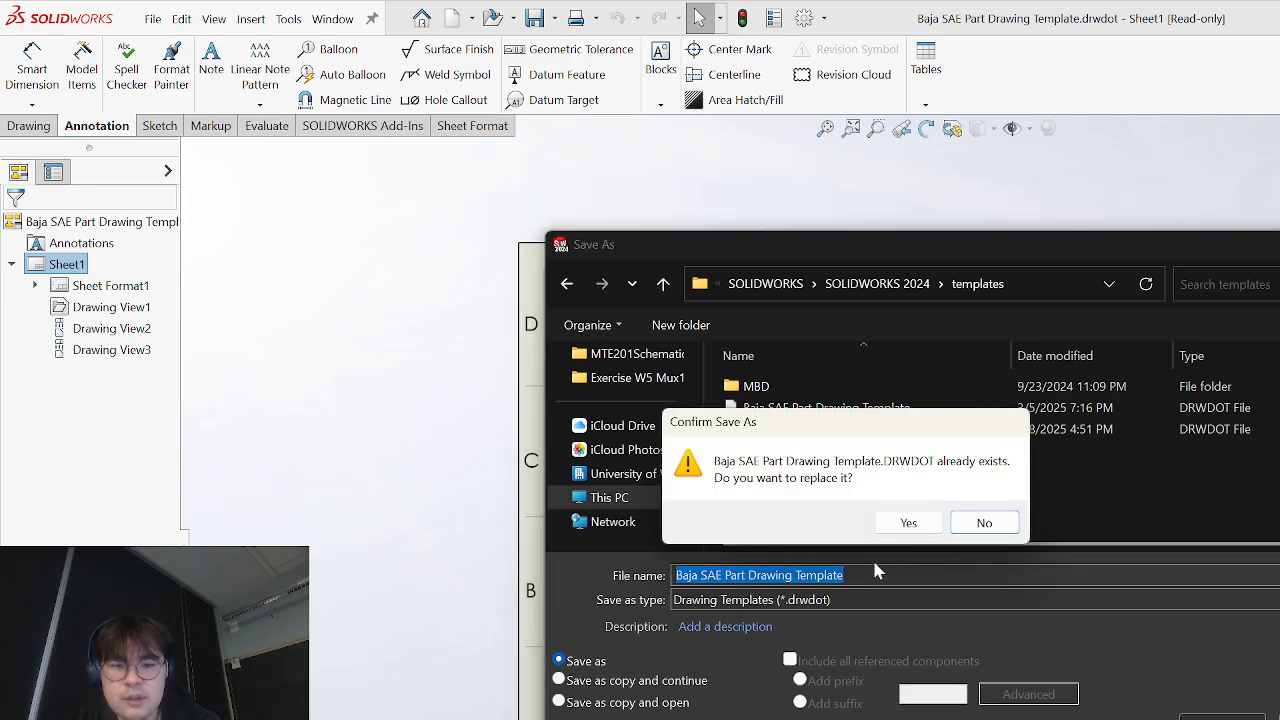
{"action": "left_click", "coordinate": [928, 520]}
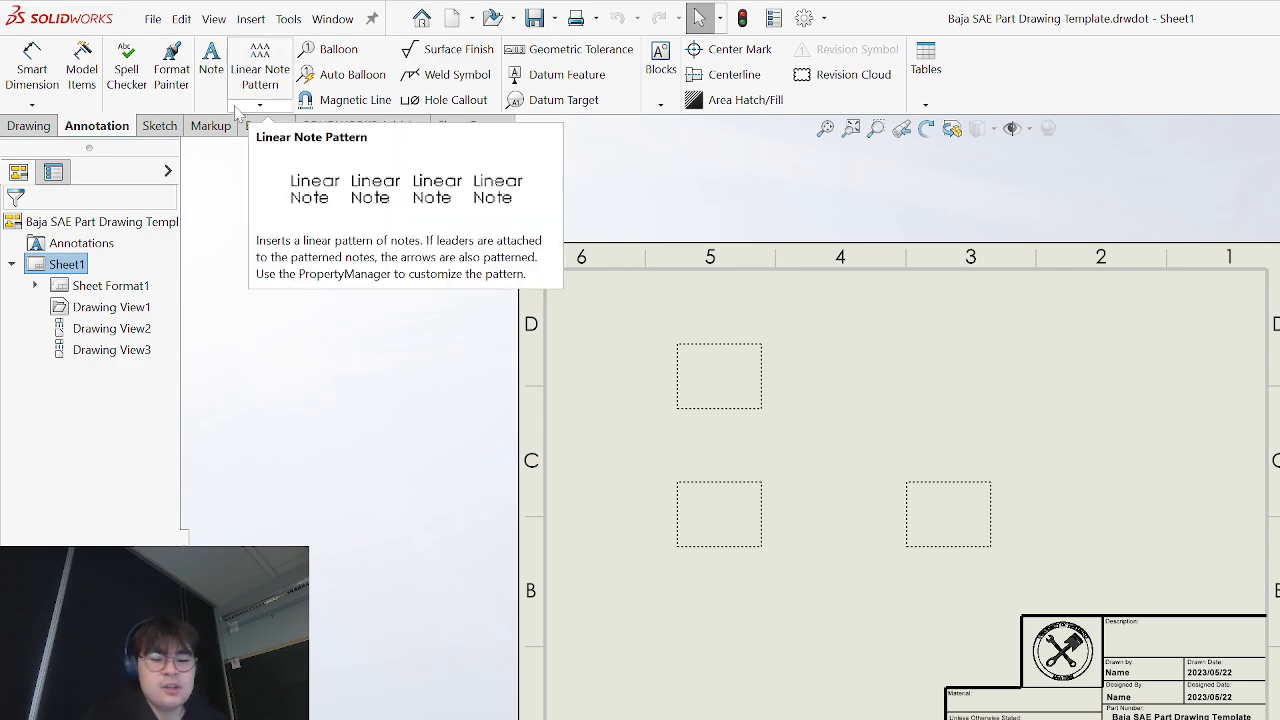
- Create a new document from the Baja SAE Part Drawing Template
{"action": "left_click", "coordinate": [153, 19]}
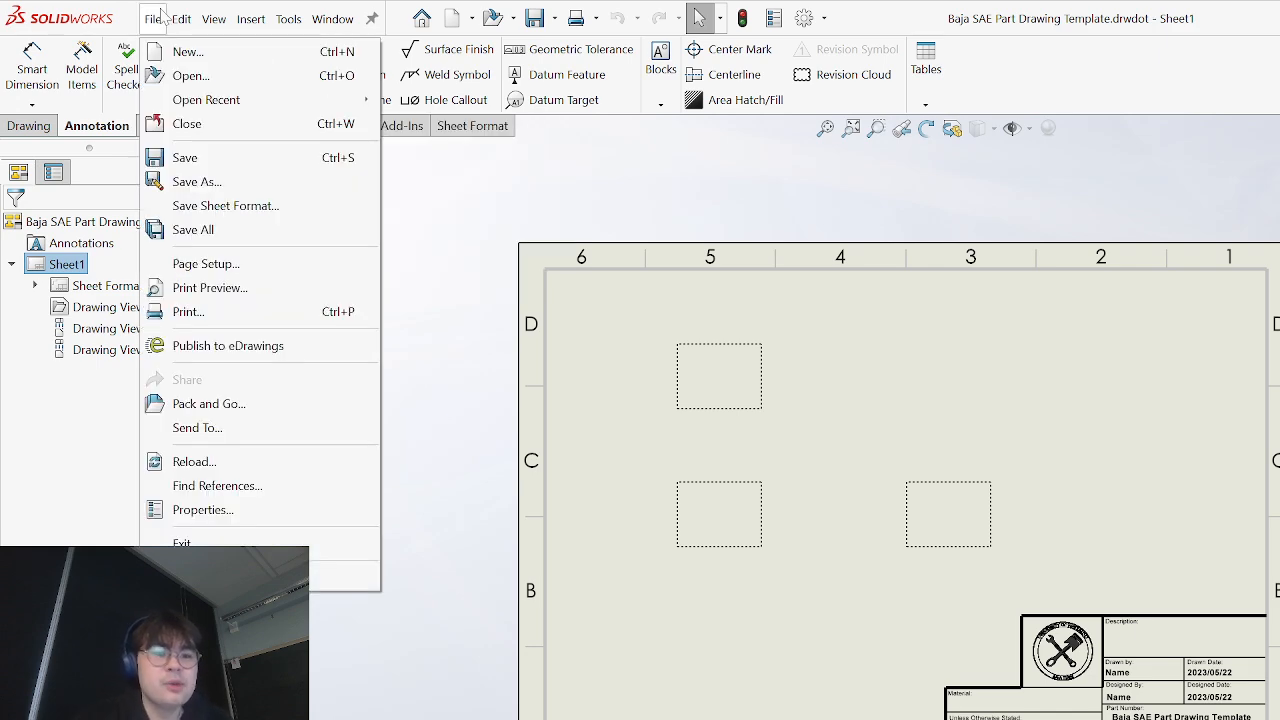
{"action": "left_click", "coordinate": [188, 51]}
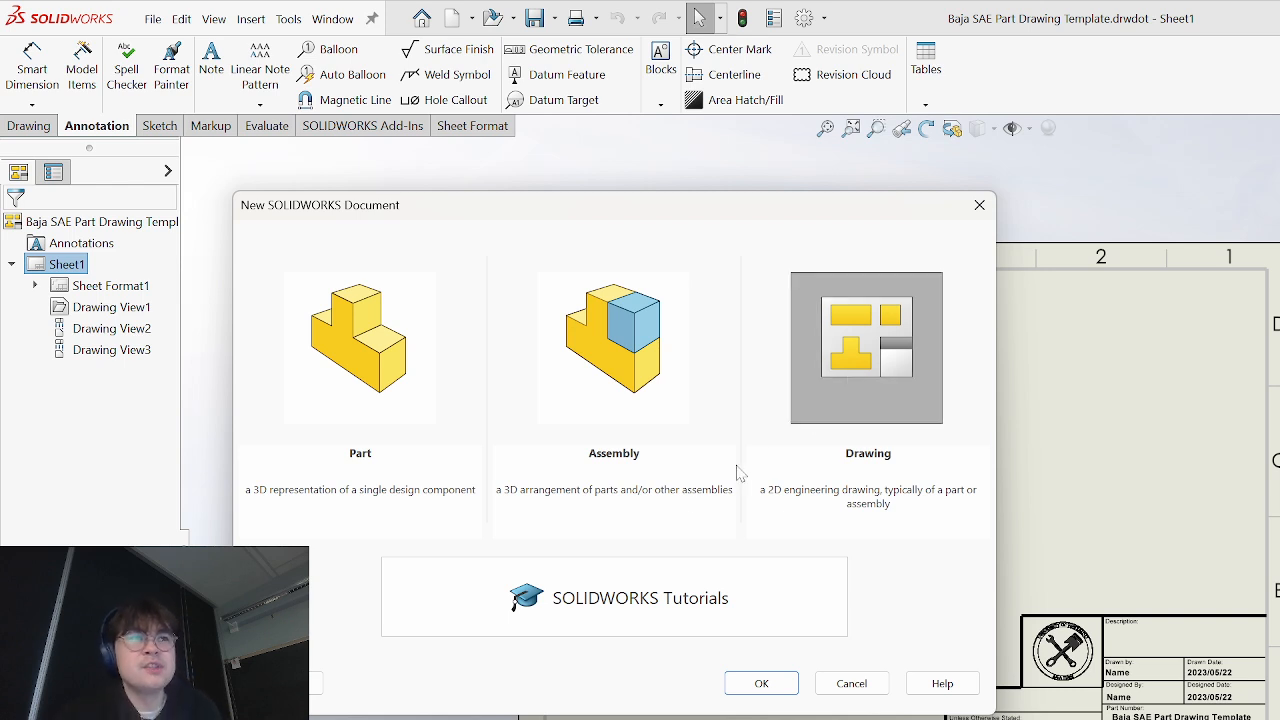
{"action": "left_click", "coordinate": [315, 685]}
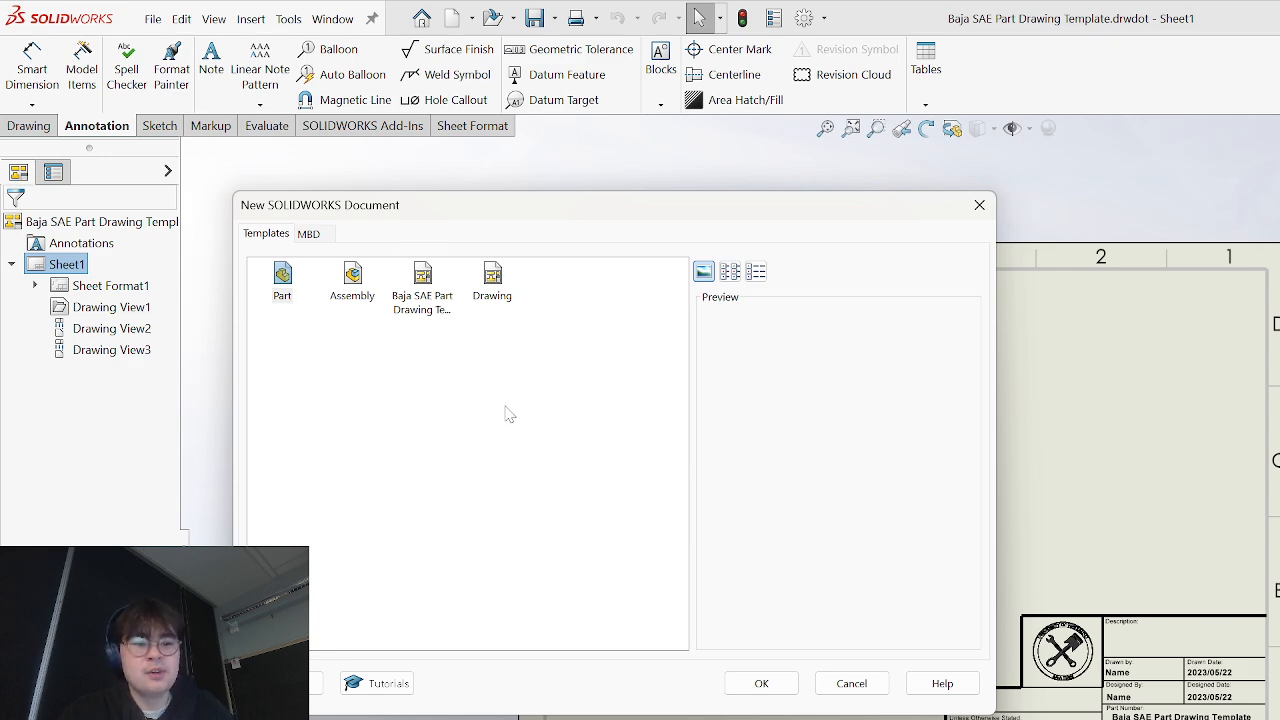
{"action": "left_click", "coordinate": [428, 300]}
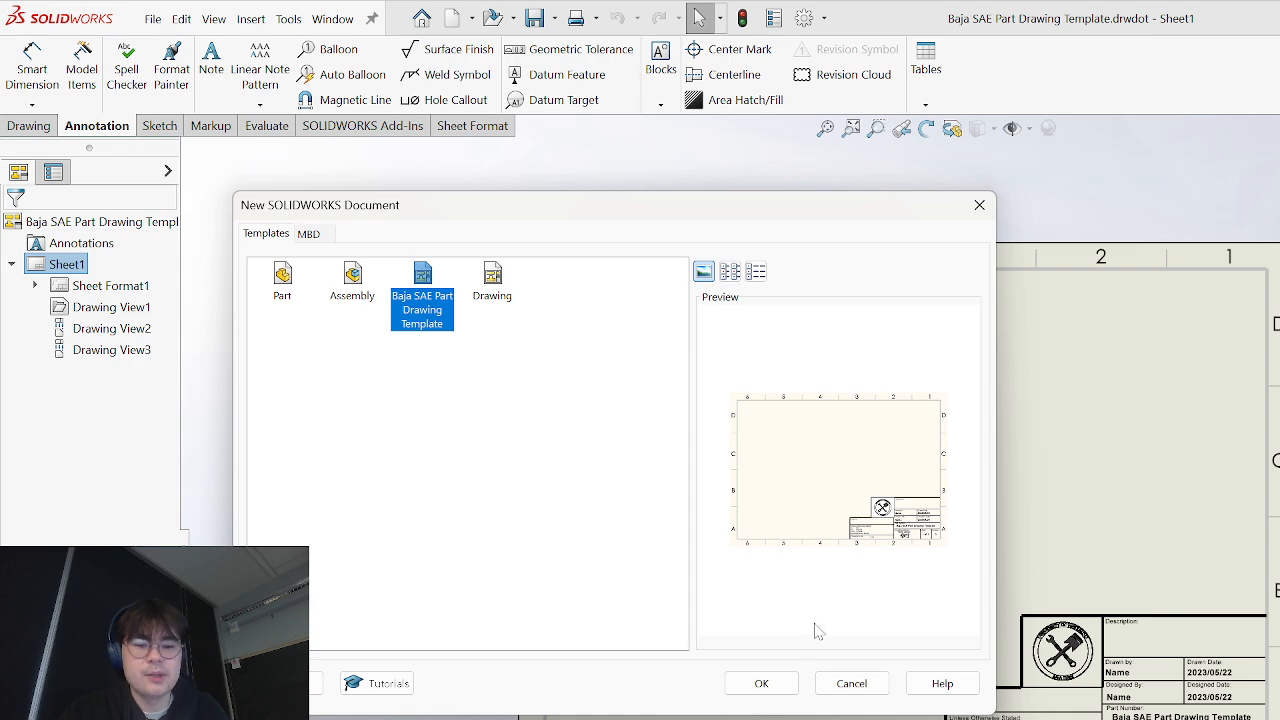
{"action": "left_click", "coordinate": [782, 688]}
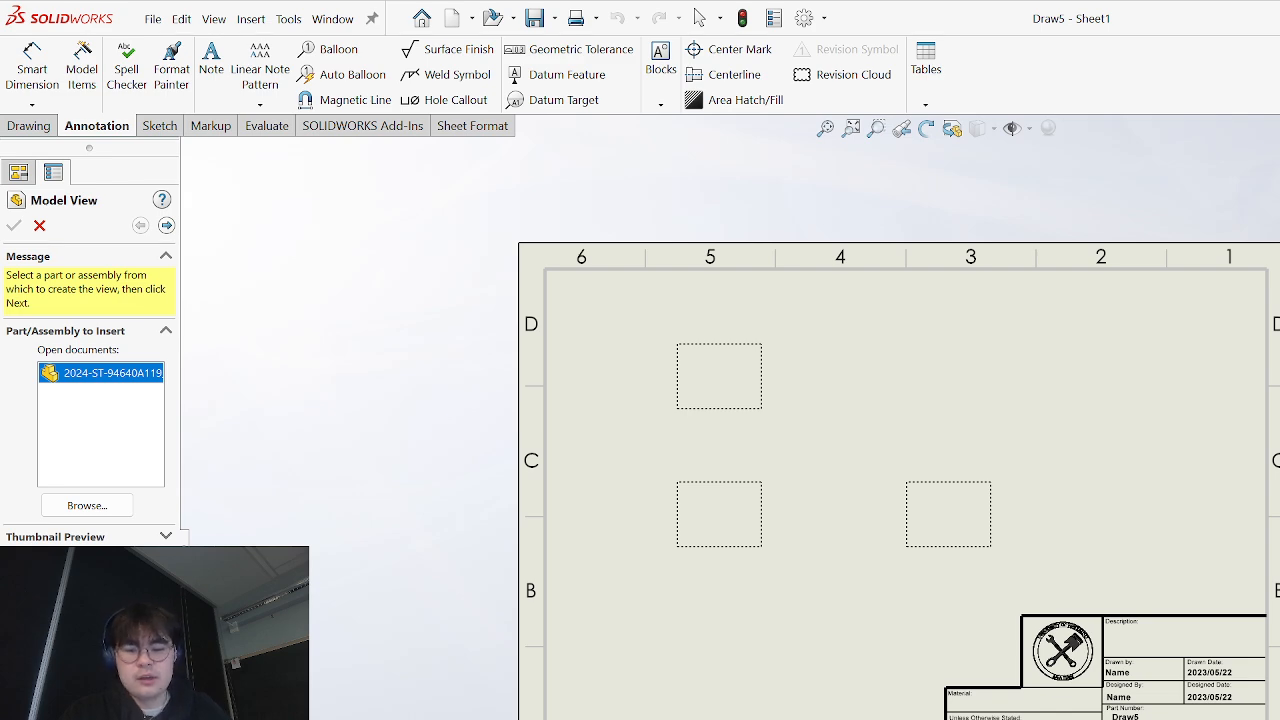
- Switch to the Drawing Tutorial in Google Slides and read the part's file path on the Tie Rod Weld Nut Example slide
{"action": "key", "text": "alt+Tab"}
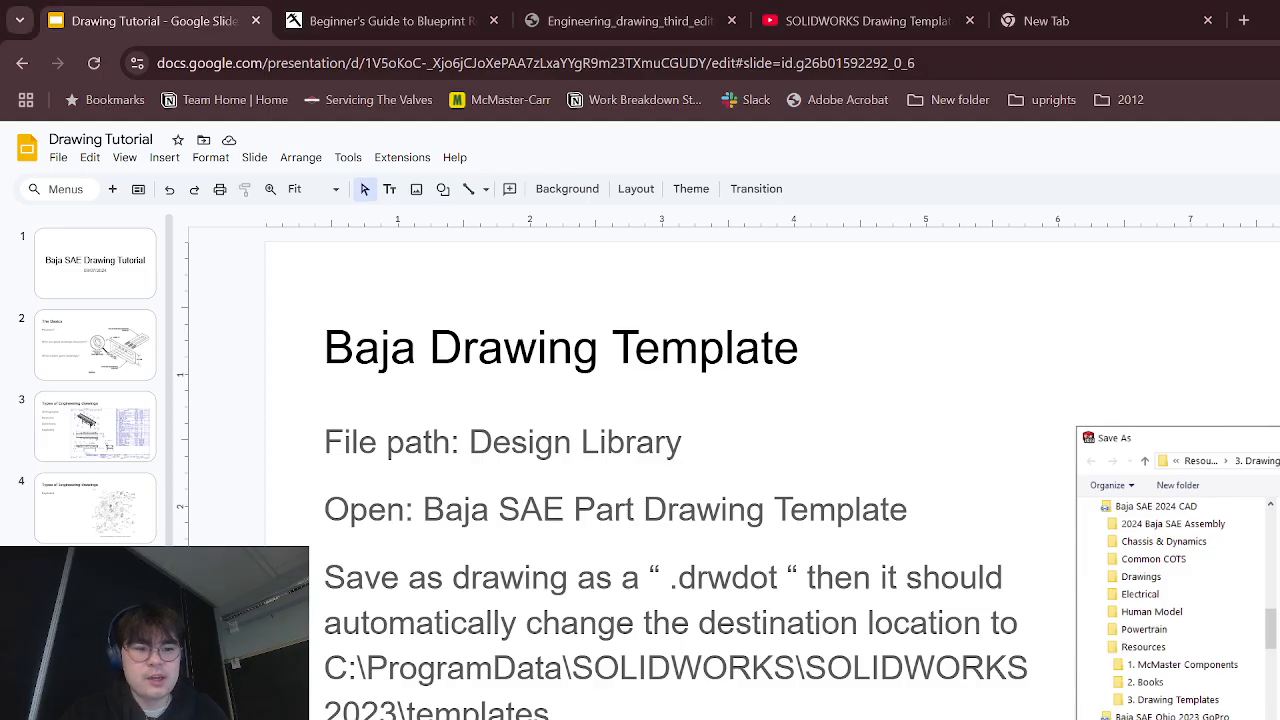
{"action": "key", "text": "Down"}
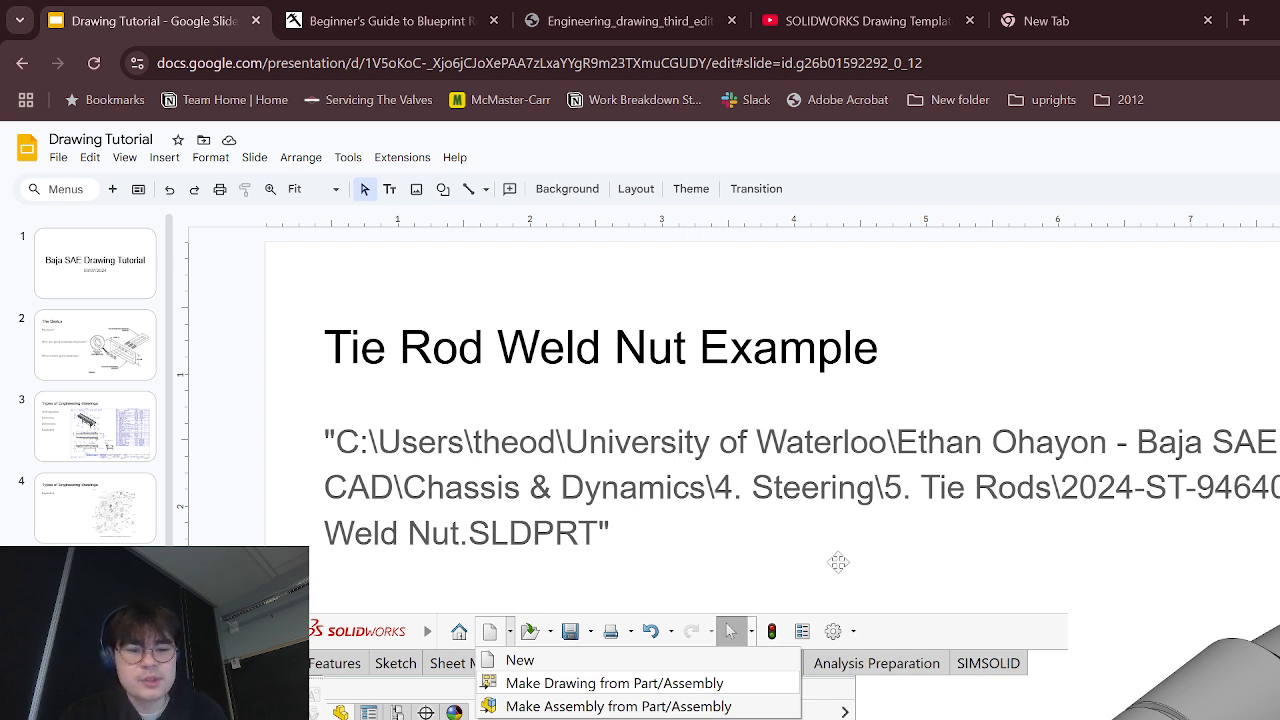
{"action": "left_click", "coordinate": [1078, 488]}
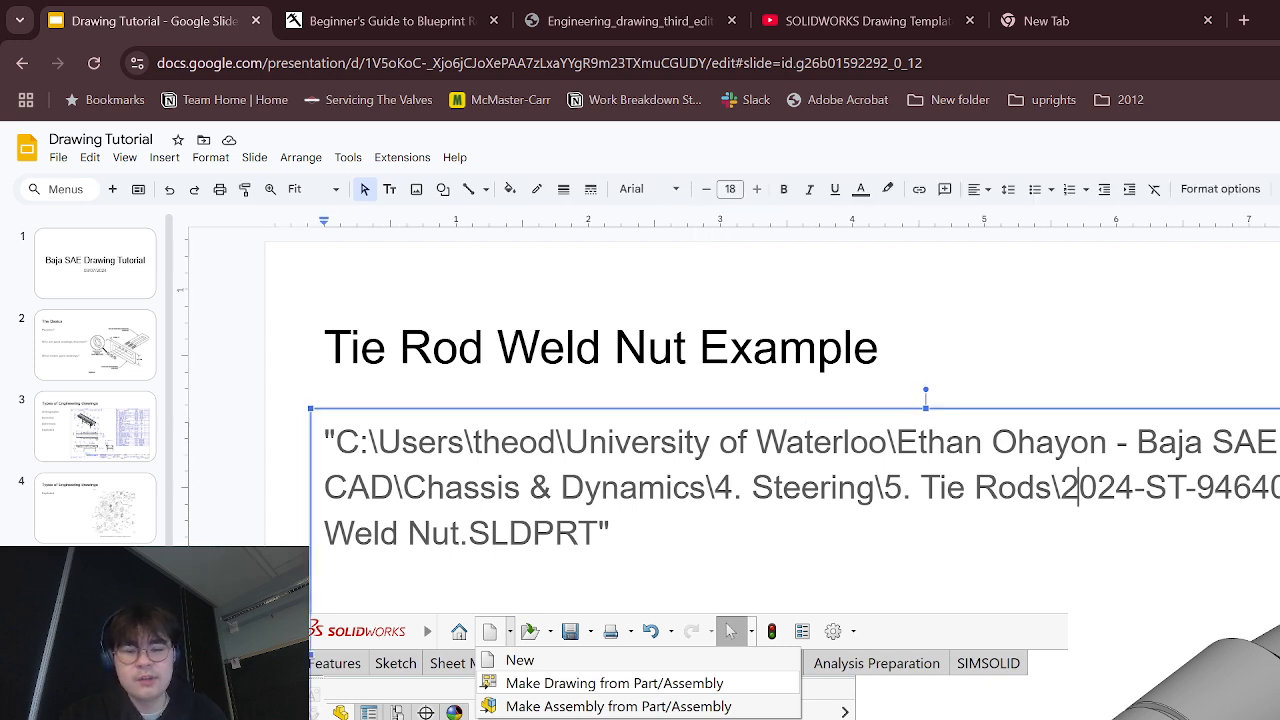
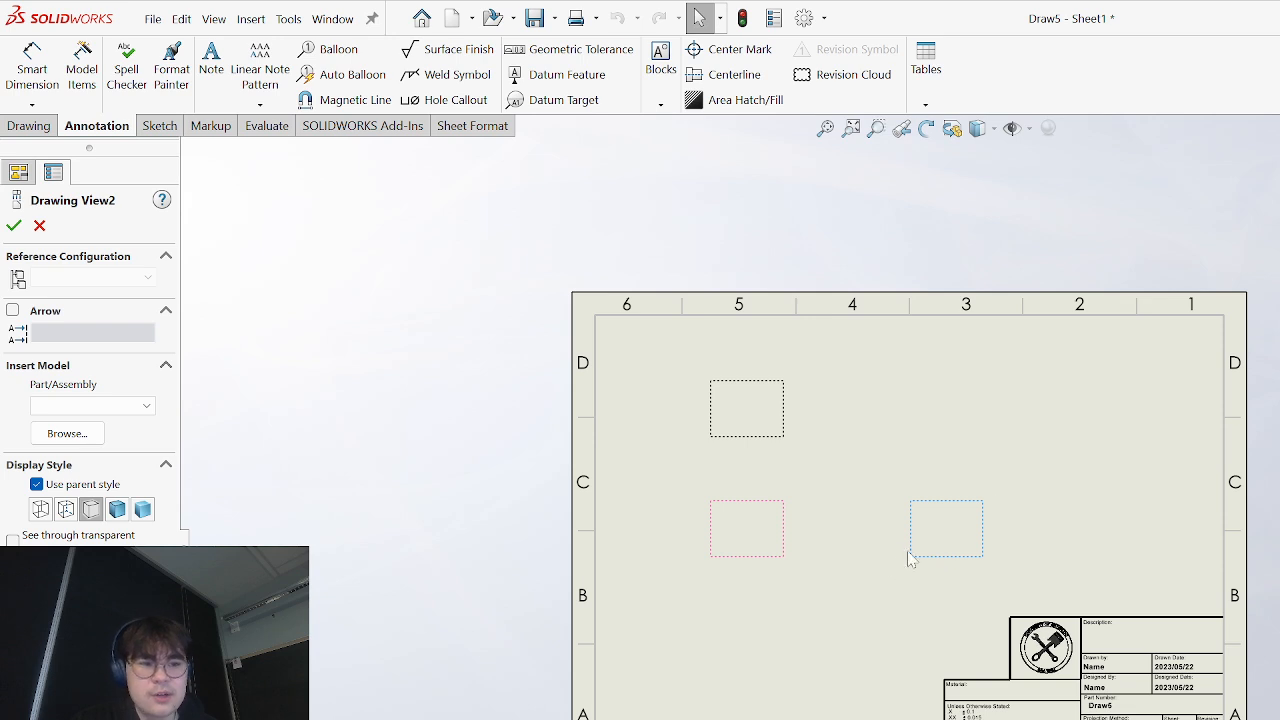
- Insert the open 2024-ST-94640A119 tube-end weld nut part as the model for the predefined drawing views and accept
{"action": "left_click", "coordinate": [147, 410]}
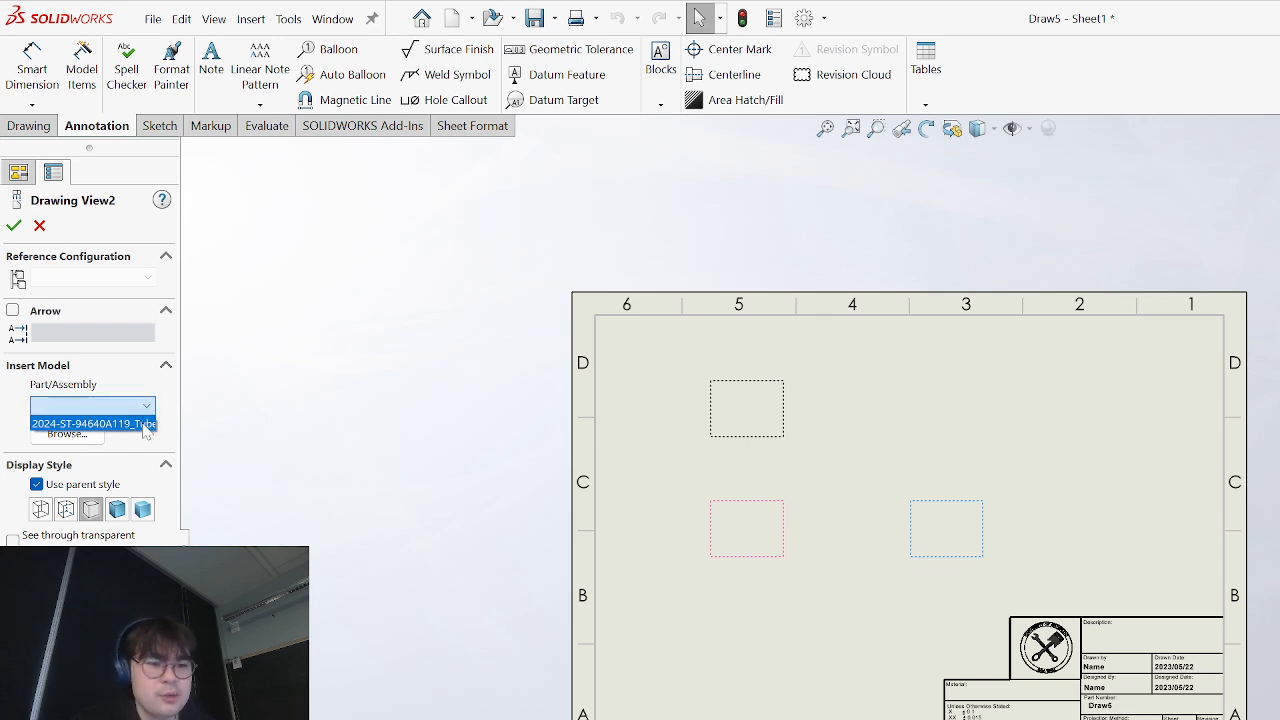
{"action": "left_click", "coordinate": [143, 424]}
{"action": "left_click", "coordinate": [145, 407]}
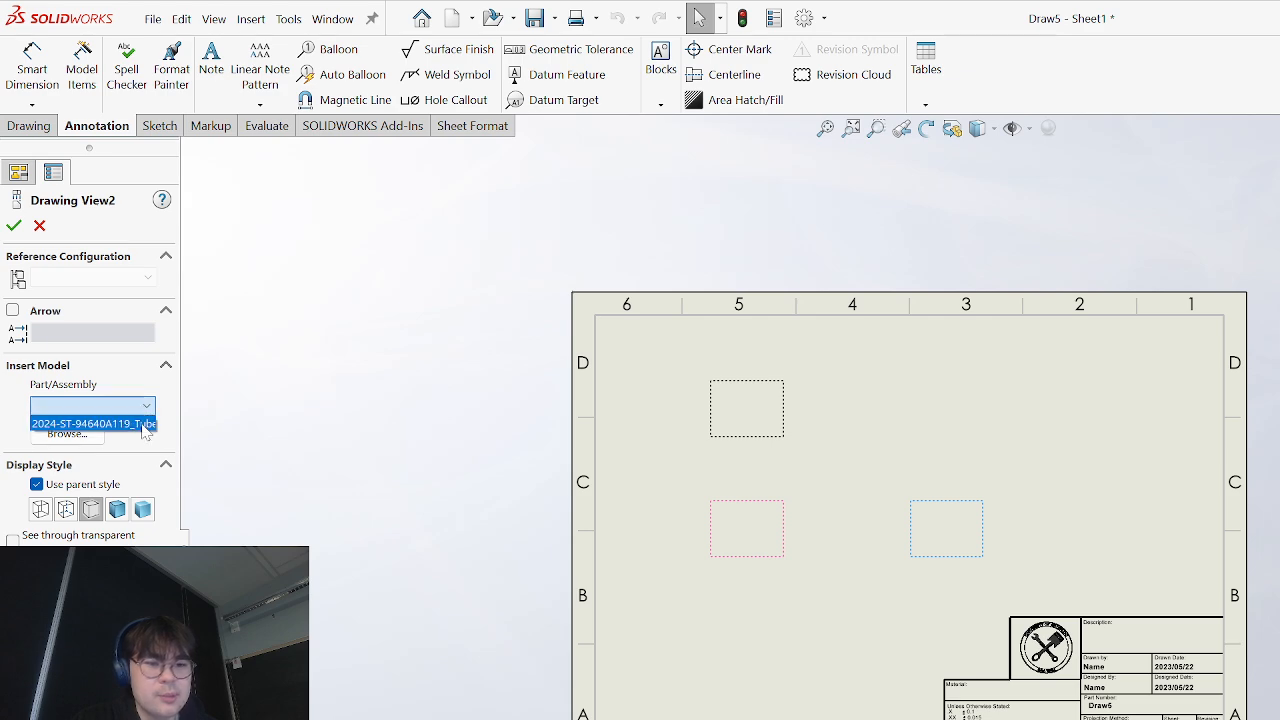
{"action": "left_click", "coordinate": [145, 424]}
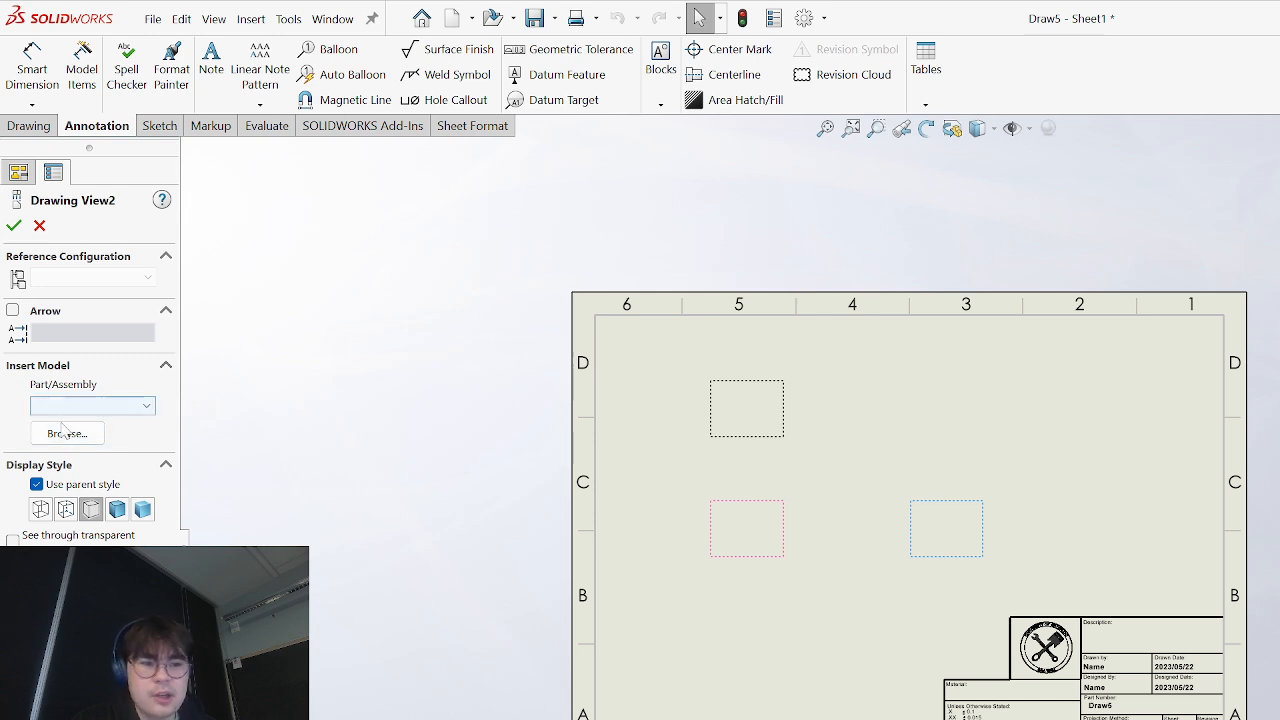
{"action": "left_click", "coordinate": [88, 407]}
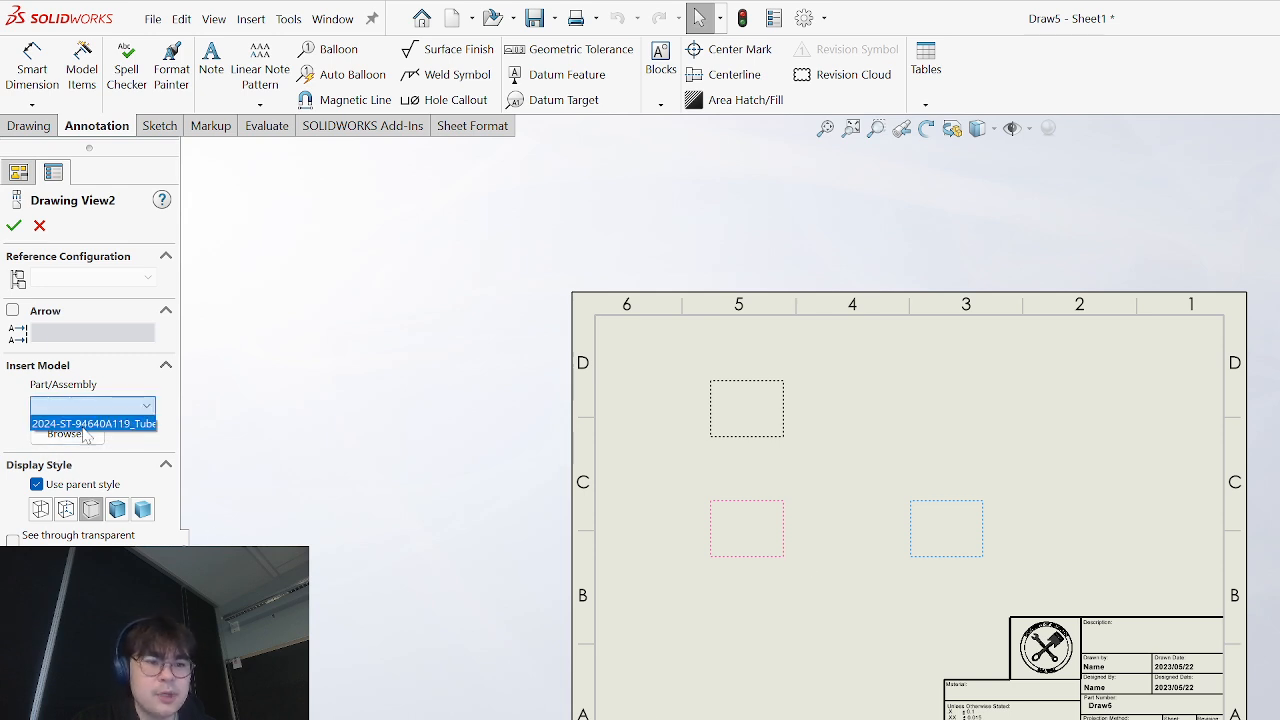
{"action": "left_click", "coordinate": [83, 424]}
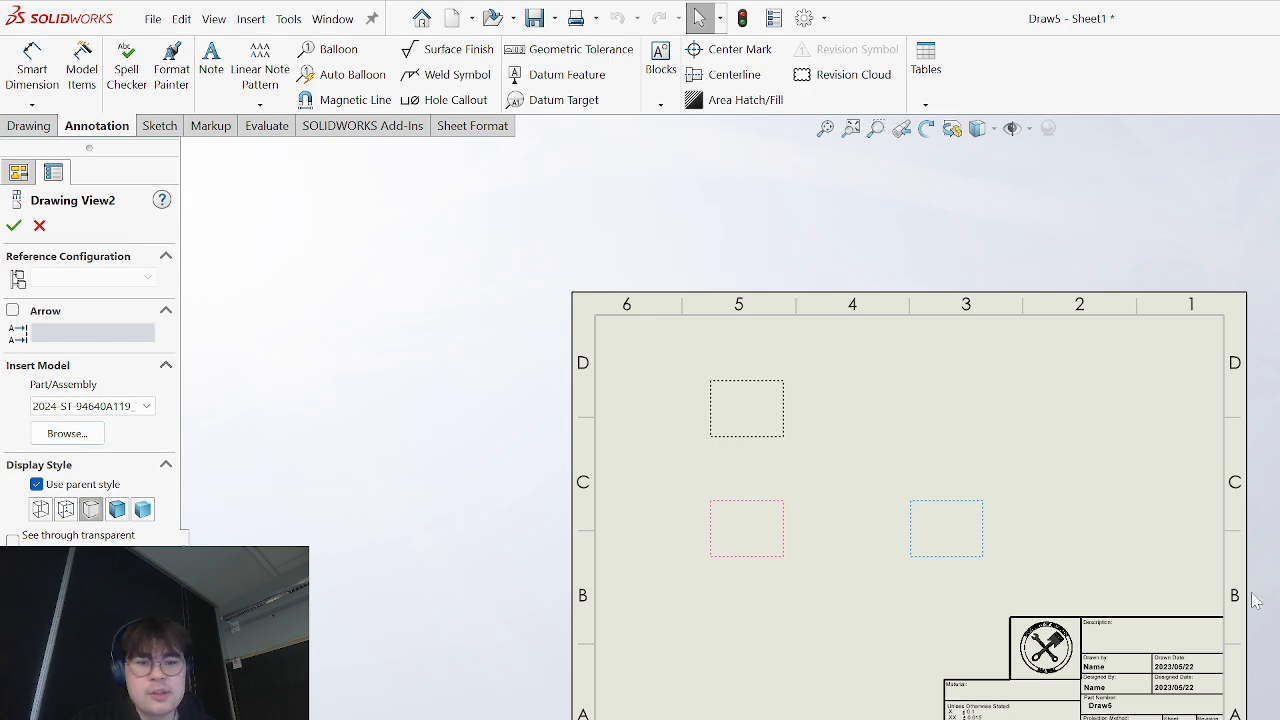
{"action": "scroll", "coordinate": [1190, 590], "scroll_direction": "down", "scroll_amount": 1}
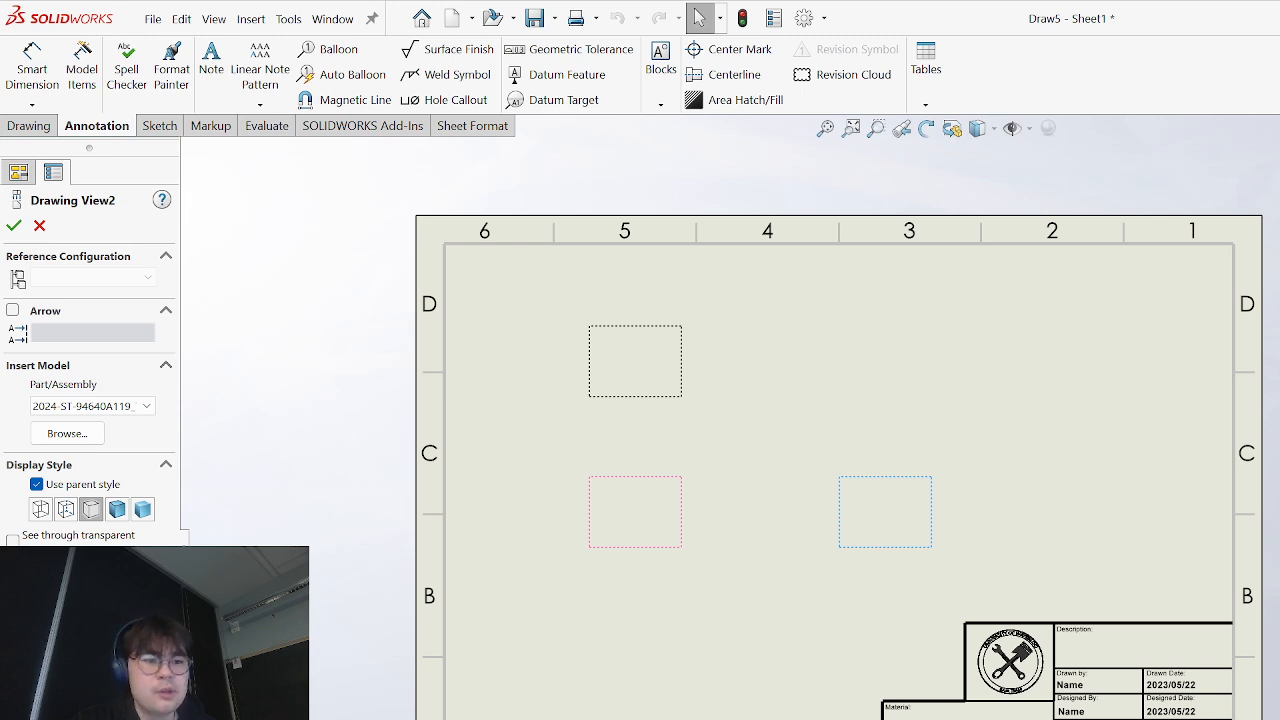
{"action": "left_click", "coordinate": [13, 225]}
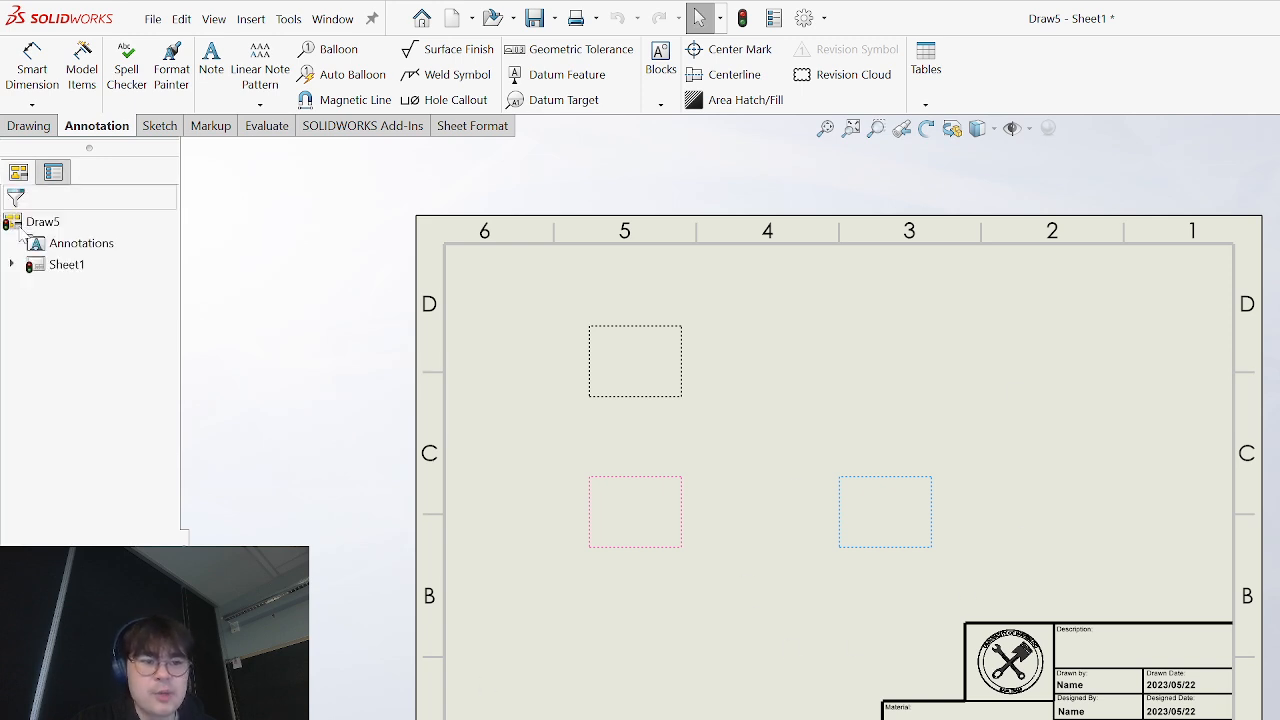
- Check the populated part views and the title block's description and material entries
{"action": "scroll", "coordinate": [880, 429], "scroll_direction": "down", "scroll_amount": 2}
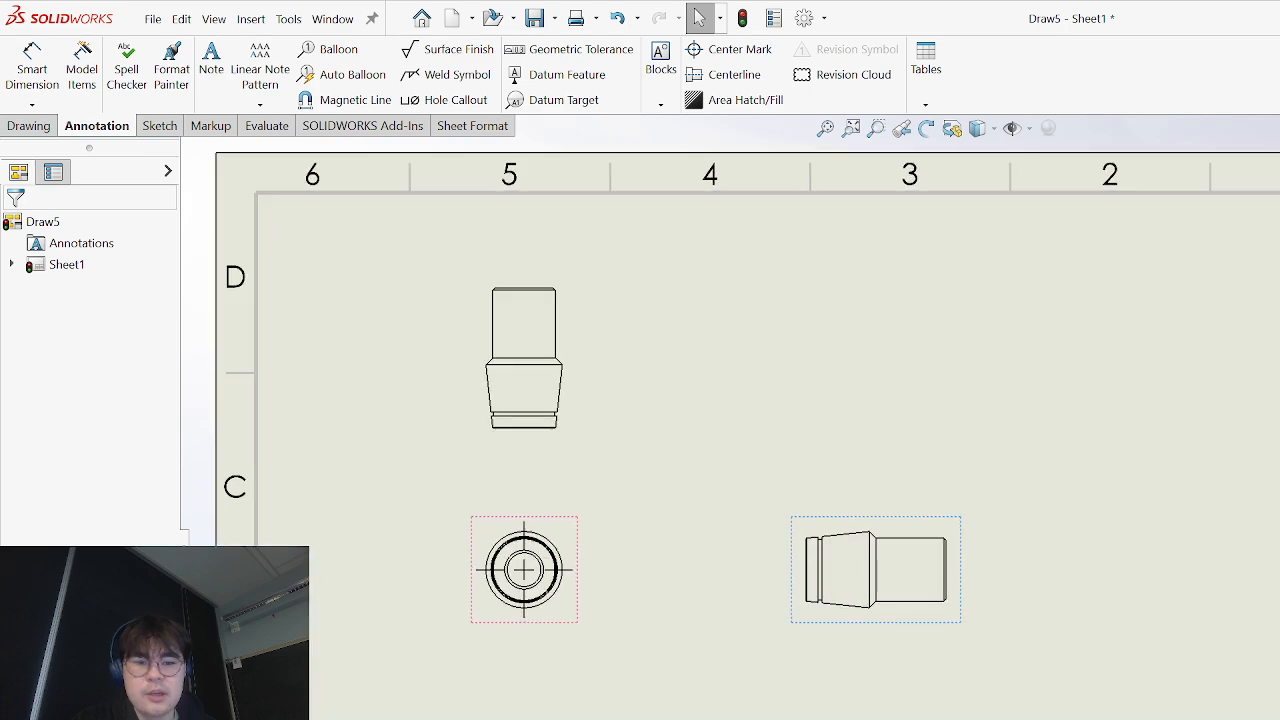
{"action": "scroll", "coordinate": [631, 600], "scroll_direction": "down", "scroll_amount": 1}
{"action": "scroll", "coordinate": [631, 600], "scroll_direction": "up", "scroll_amount": 1}
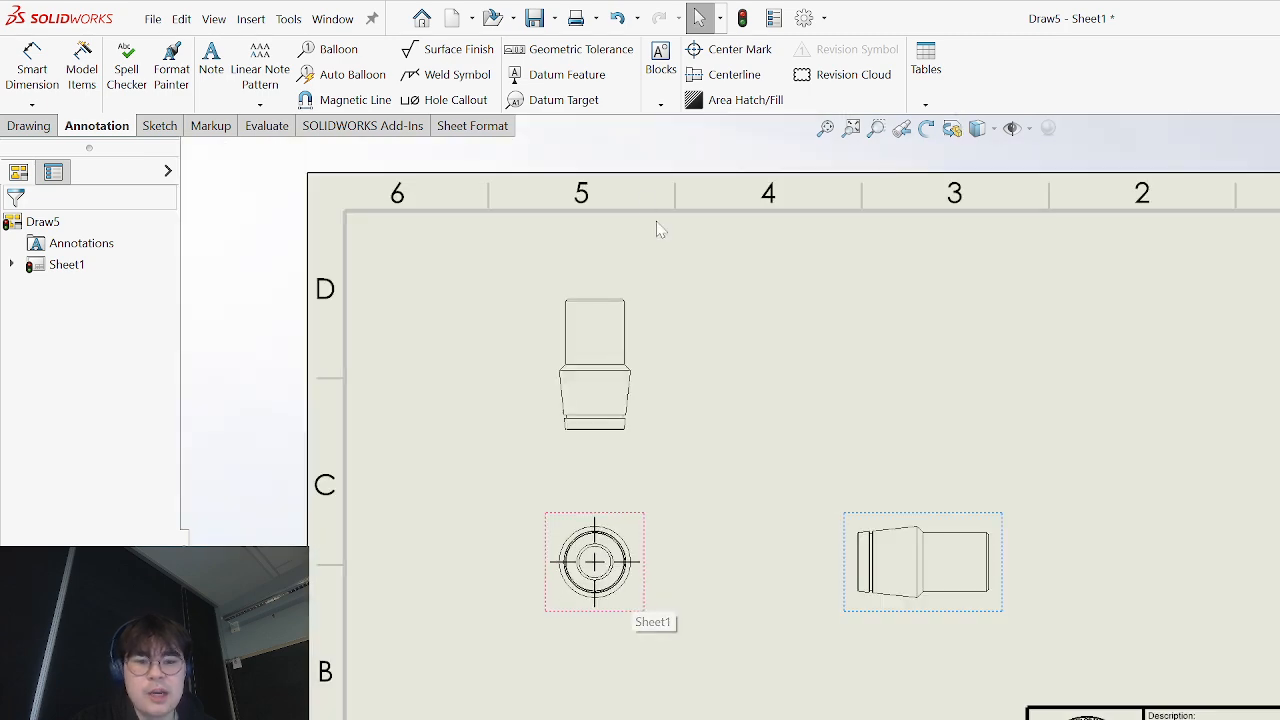
{"action": "scroll", "coordinate": [1080, 700], "scroll_direction": "down", "scroll_amount": 5}
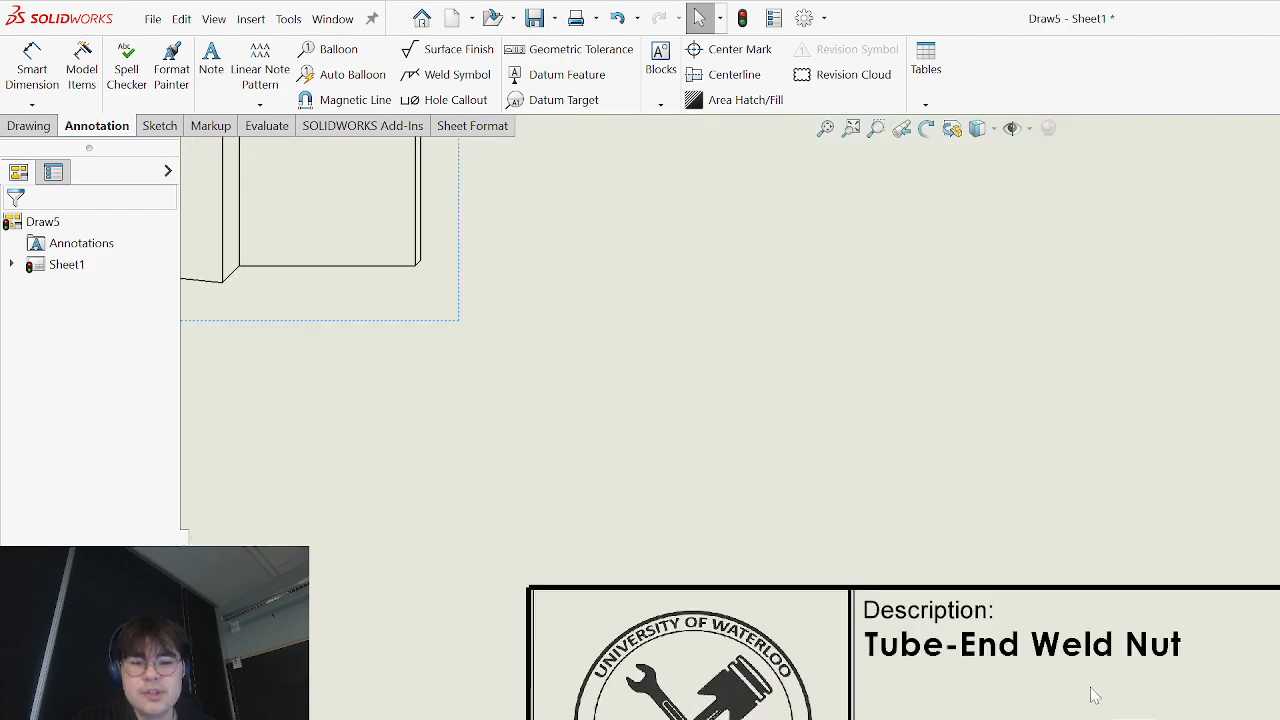
{"action": "scroll", "coordinate": [700, 570], "scroll_direction": "up", "scroll_amount": 3}
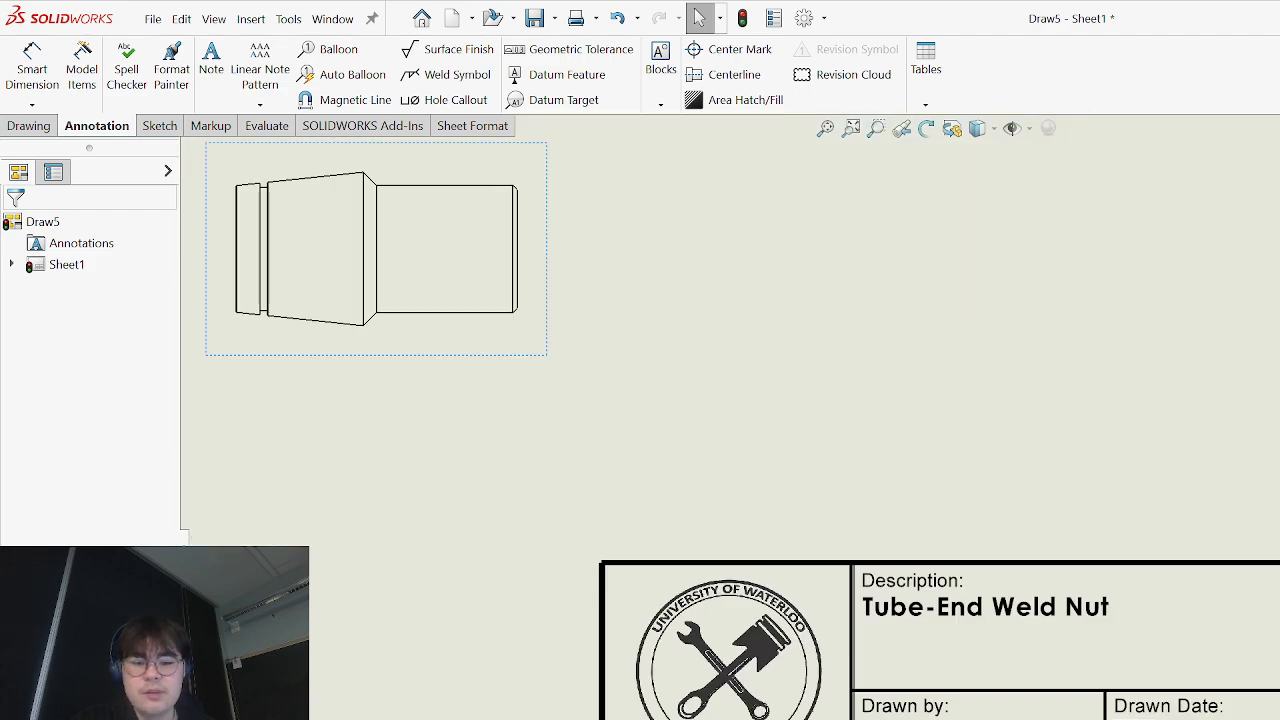
{"action": "scroll", "coordinate": [720, 640], "scroll_direction": "down", "scroll_amount": 3}
{"action": "scroll", "coordinate": [958, 690], "scroll_direction": "up", "scroll_amount": 4}
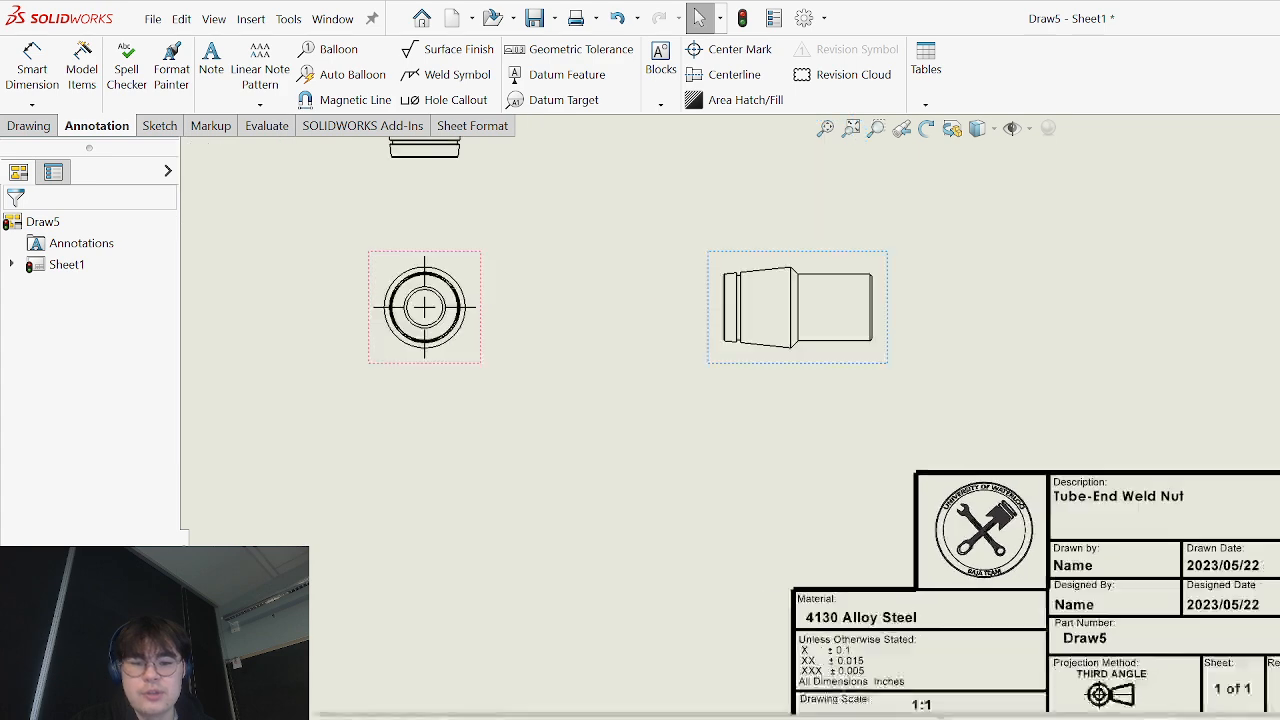
{"action": "scroll", "coordinate": [702, 357], "scroll_direction": "down", "scroll_amount": 3}
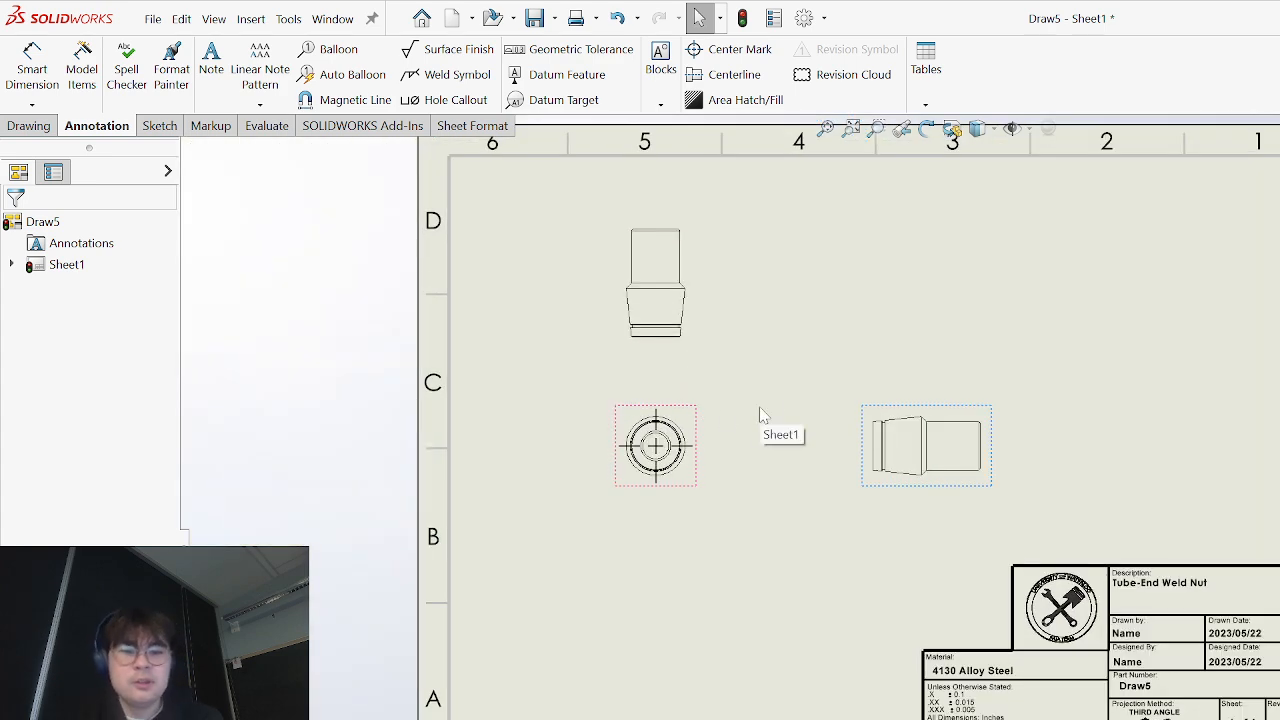
- Examine the arrangement of the weld nut's top, front and side views on the sheet
{"action": "scroll", "coordinate": [813, 395], "scroll_direction": "down", "scroll_amount": 1}
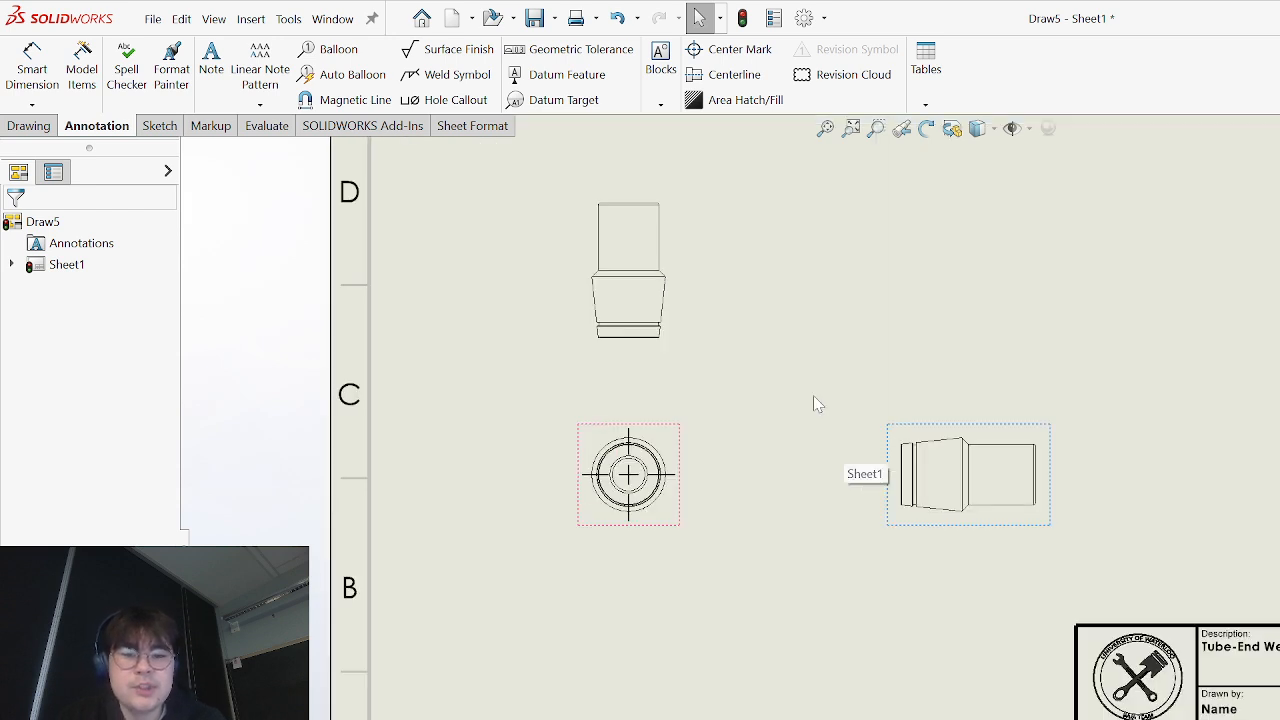
{"action": "scroll", "coordinate": [659, 346], "scroll_direction": "up", "scroll_amount": 1}
{"action": "scroll", "coordinate": [702, 302], "scroll_direction": "down", "scroll_amount": 2}
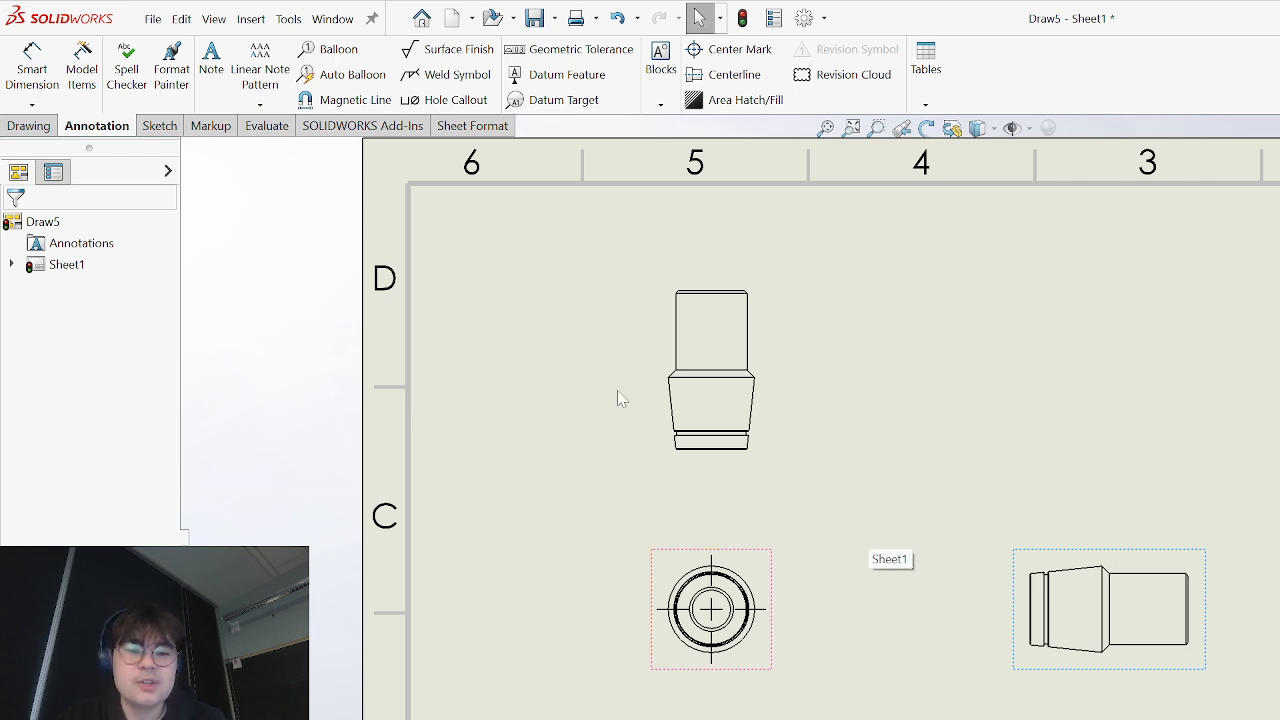
{"action": "scroll", "coordinate": [618, 398], "scroll_direction": "down", "scroll_amount": 1}
{"action": "scroll", "coordinate": [1100, 640], "scroll_direction": "up", "scroll_amount": 2}
{"action": "scroll", "coordinate": [1053, 652], "scroll_direction": "down", "scroll_amount": 1}
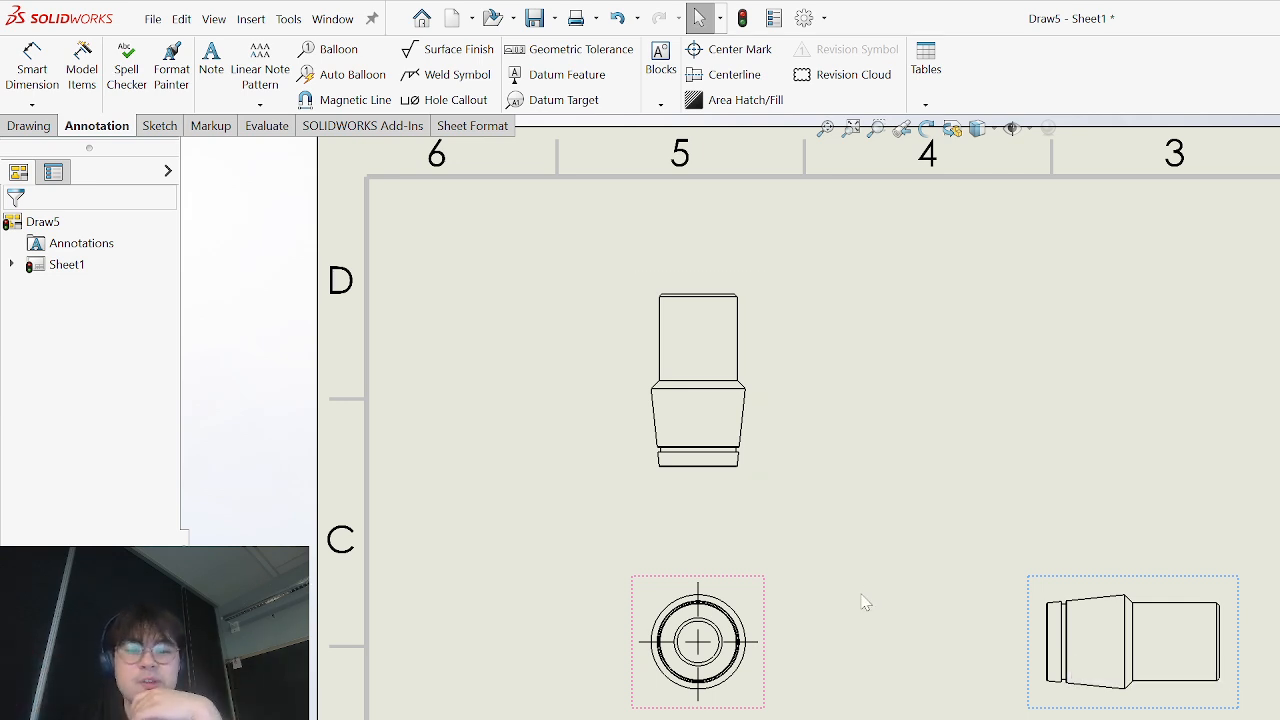
{"action": "scroll", "coordinate": [880, 640], "scroll_direction": "down", "scroll_amount": 2}
{"action": "scroll", "coordinate": [900, 666], "scroll_direction": "up", "scroll_amount": 3}
{"action": "scroll", "coordinate": [820, 474], "scroll_direction": "down", "scroll_amount": 4}
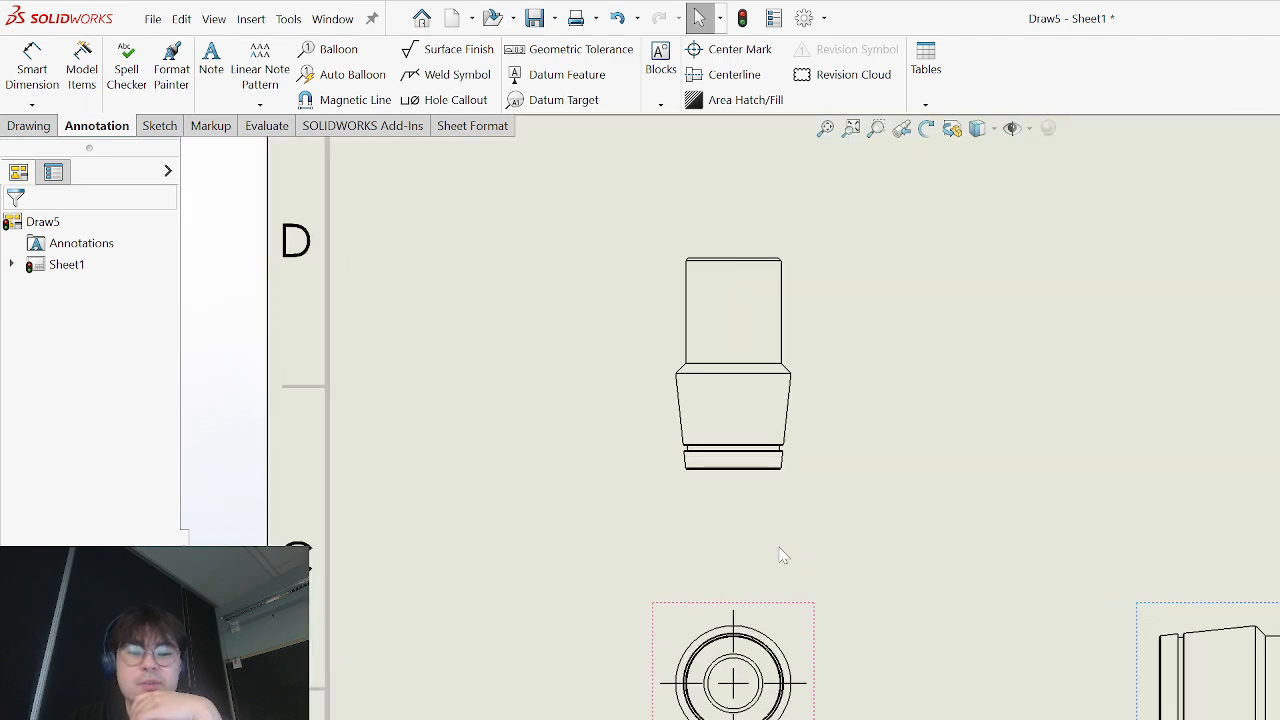
{"action": "scroll", "coordinate": [926, 610], "scroll_direction": "up", "scroll_amount": 2}
{"action": "scroll", "coordinate": [926, 610], "scroll_direction": "down", "scroll_amount": 2}
{"action": "scroll", "coordinate": [920, 600], "scroll_direction": "up", "scroll_amount": 3}
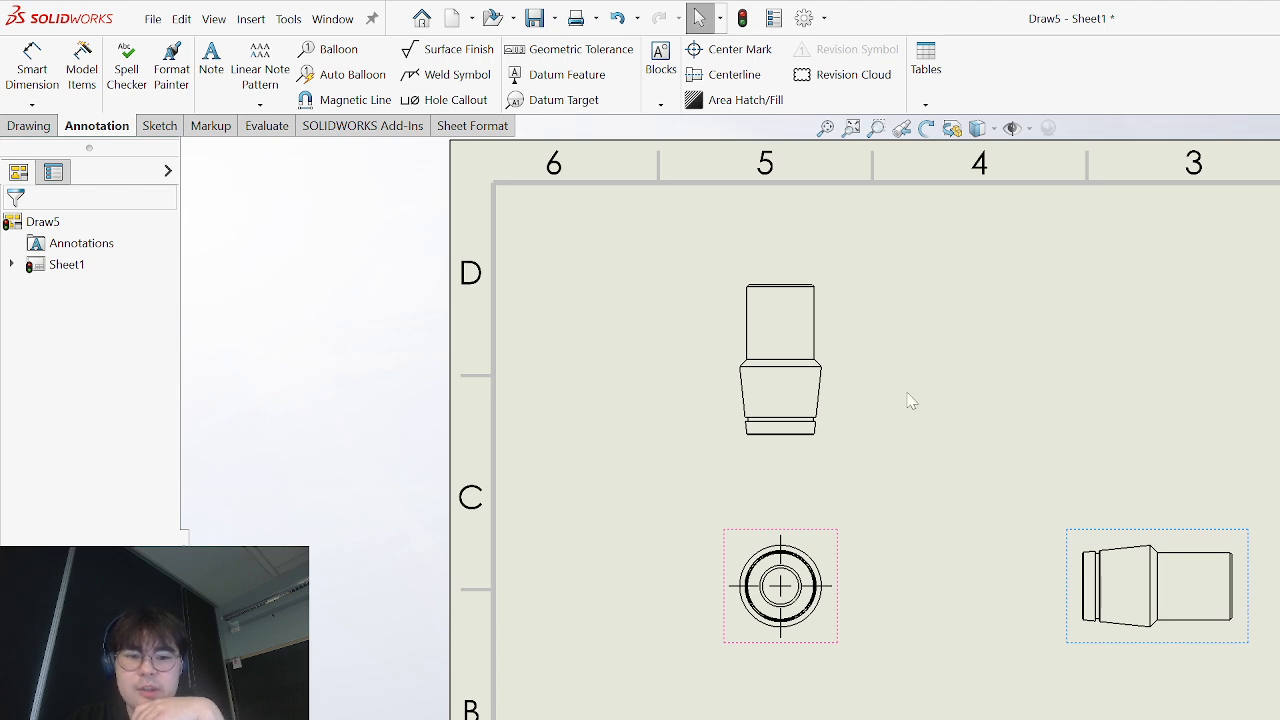
{"action": "scroll", "coordinate": [908, 400], "scroll_direction": "down", "scroll_amount": 2}
{"action": "key", "text": "d"}
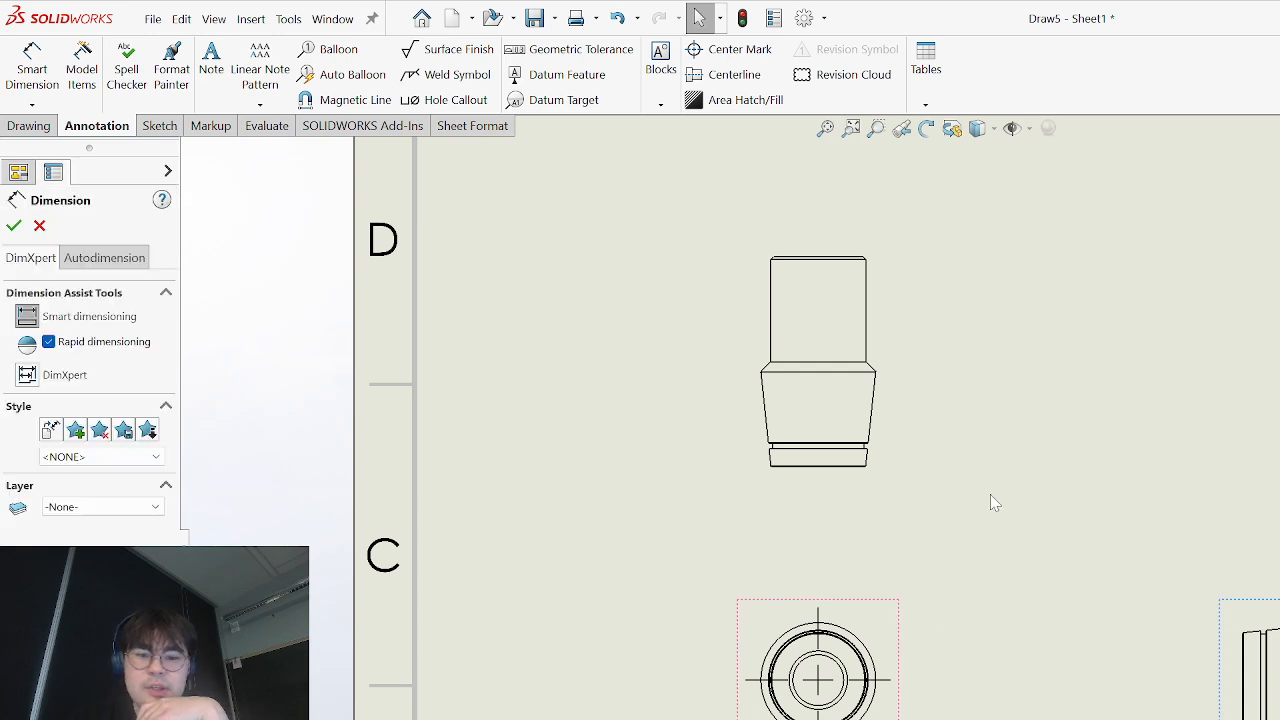
{"action": "key", "text": "Escape"}
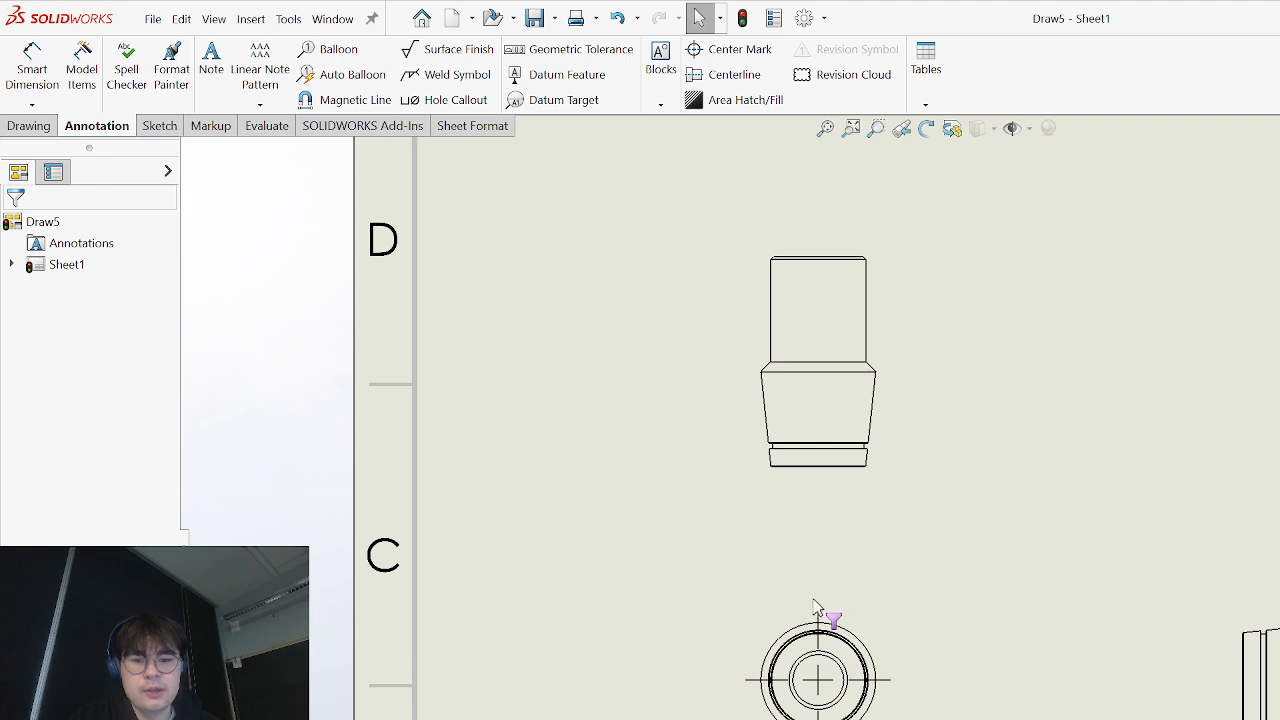
- Turn off the Filter Faces selection filter
{"action": "right_click", "coordinate": [940, 557]}
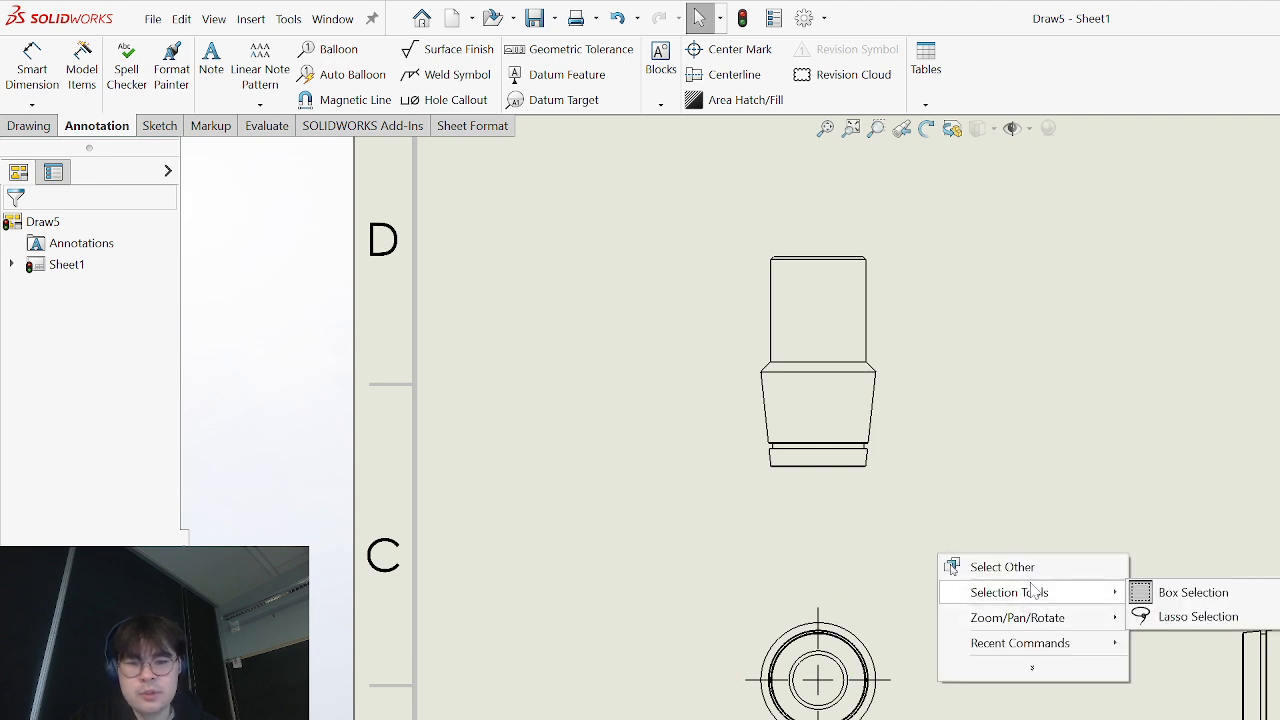
{"action": "mouse_move", "coordinate": [1098, 650]}
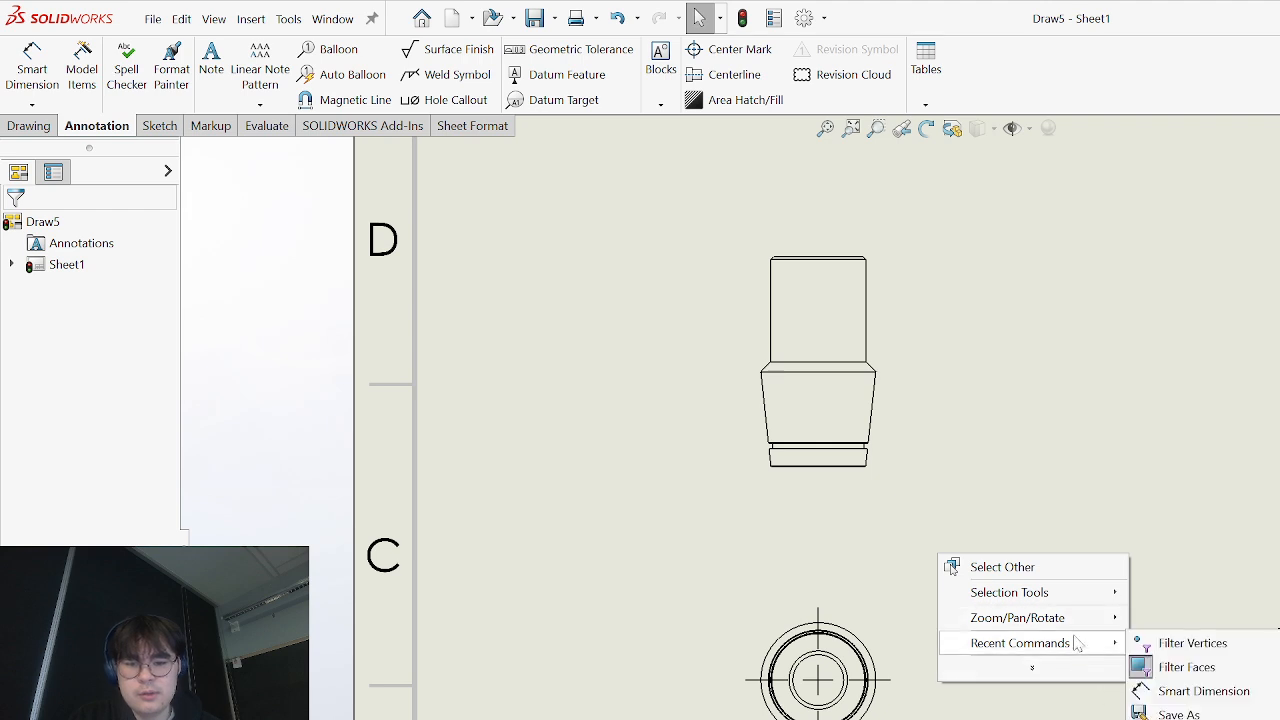
{"action": "left_click", "coordinate": [1187, 667]}
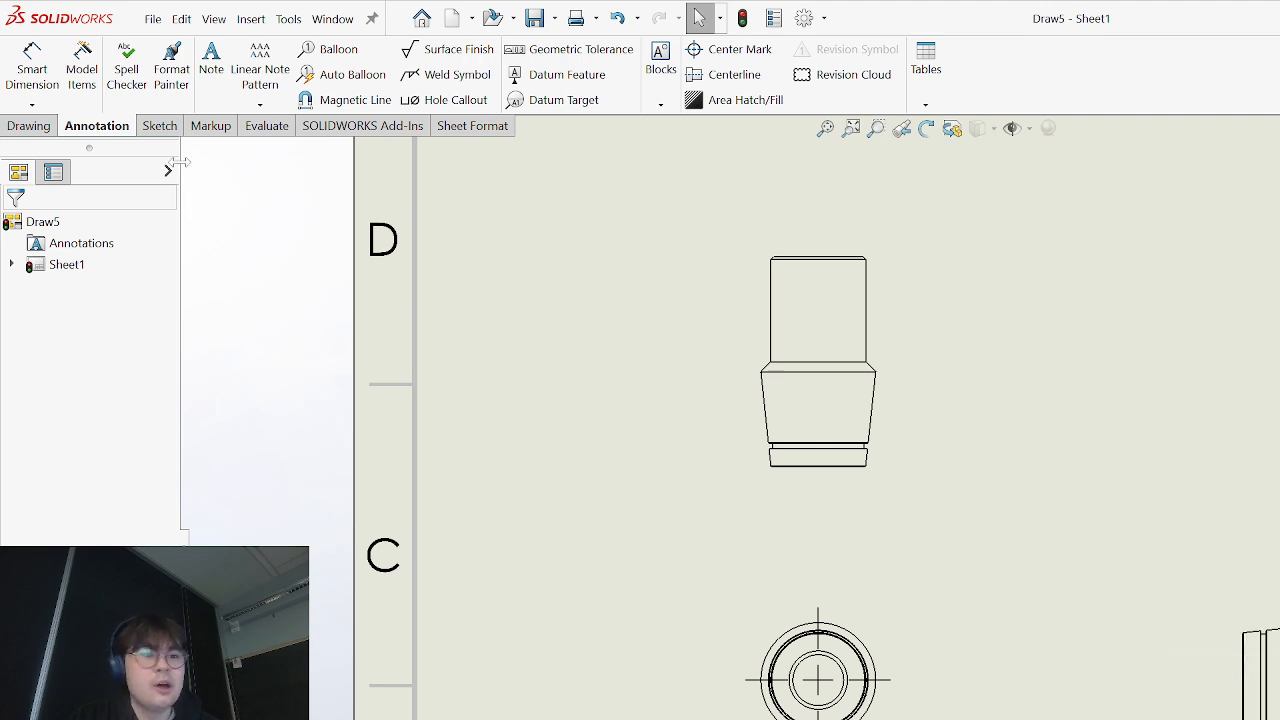
{"action": "left_click", "coordinate": [33, 75]}
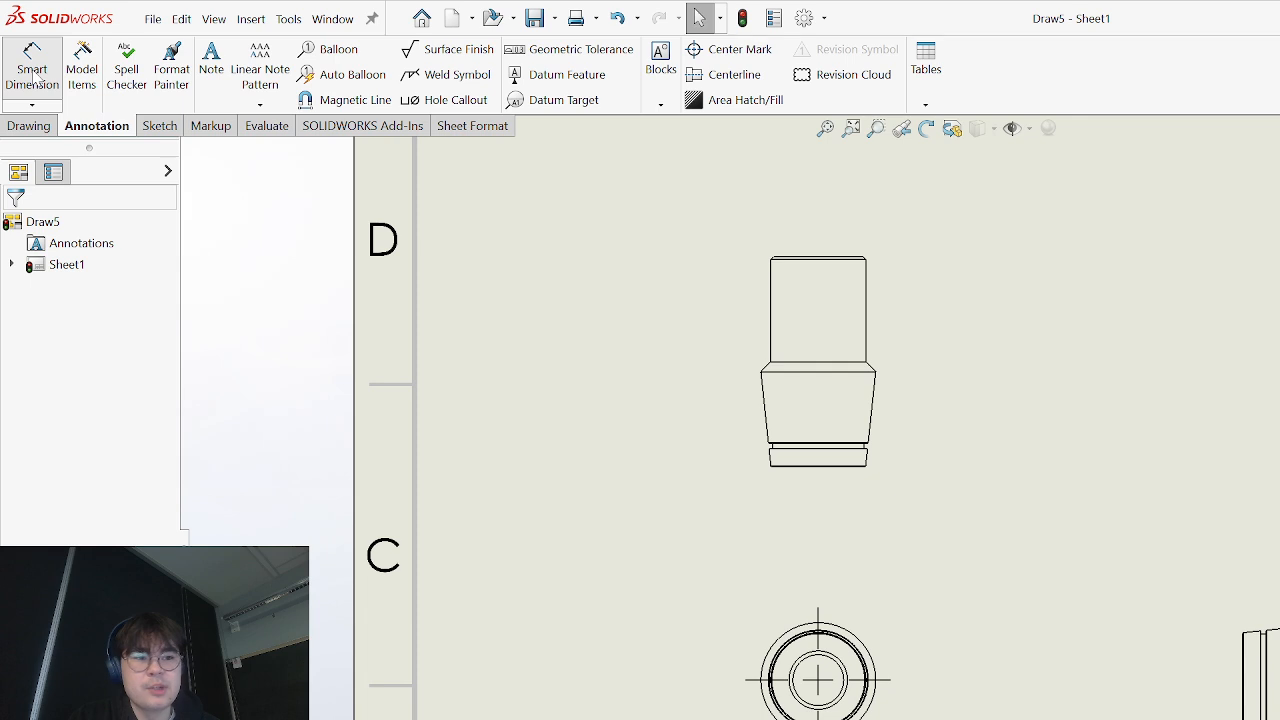
{"action": "key", "text": "Escape"}
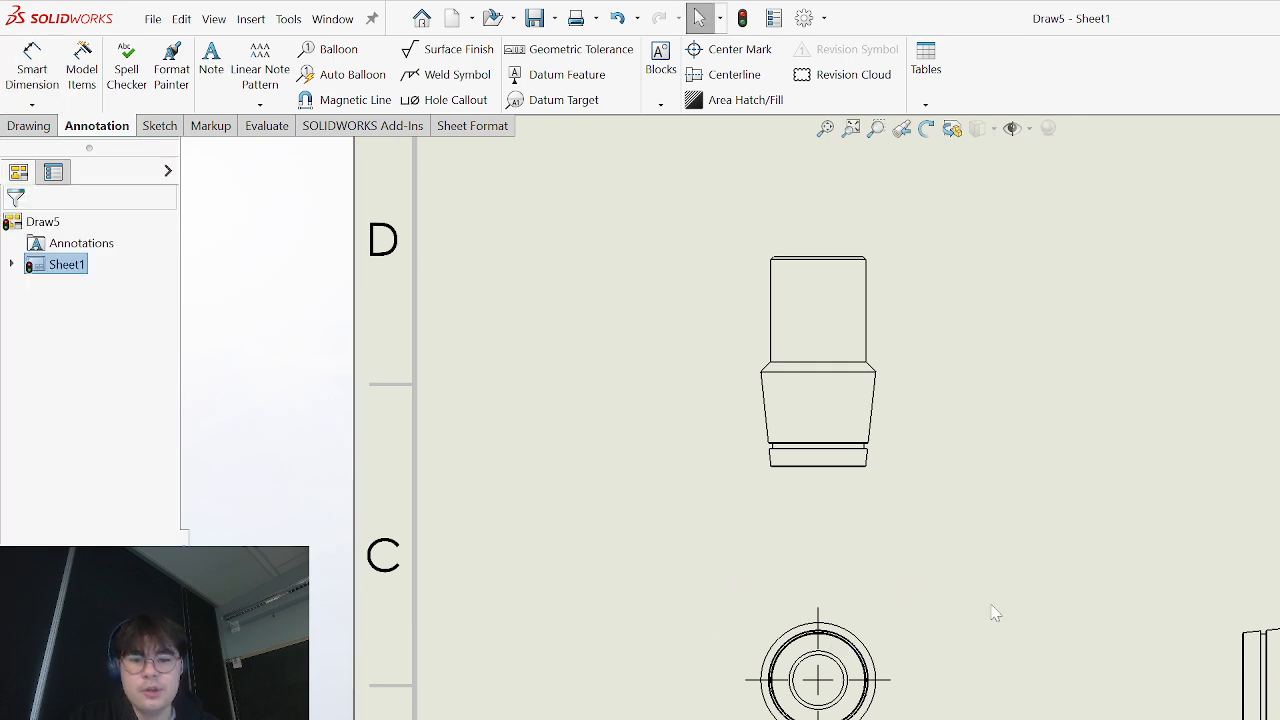
{"action": "mouse_move", "coordinate": [1045, 583]}
{"action": "right_mouse_down"}
{"action": "mouse_move", "coordinate": [1068, 602]}
{"action": "mouse_move", "coordinate": [1040, 445]}
{"action": "mouse_move", "coordinate": [1040, 470]}
{"action": "right_mouse_up"}
{"action": "key", "text": "Escape"}
{"action": "key", "text": "Escape"}
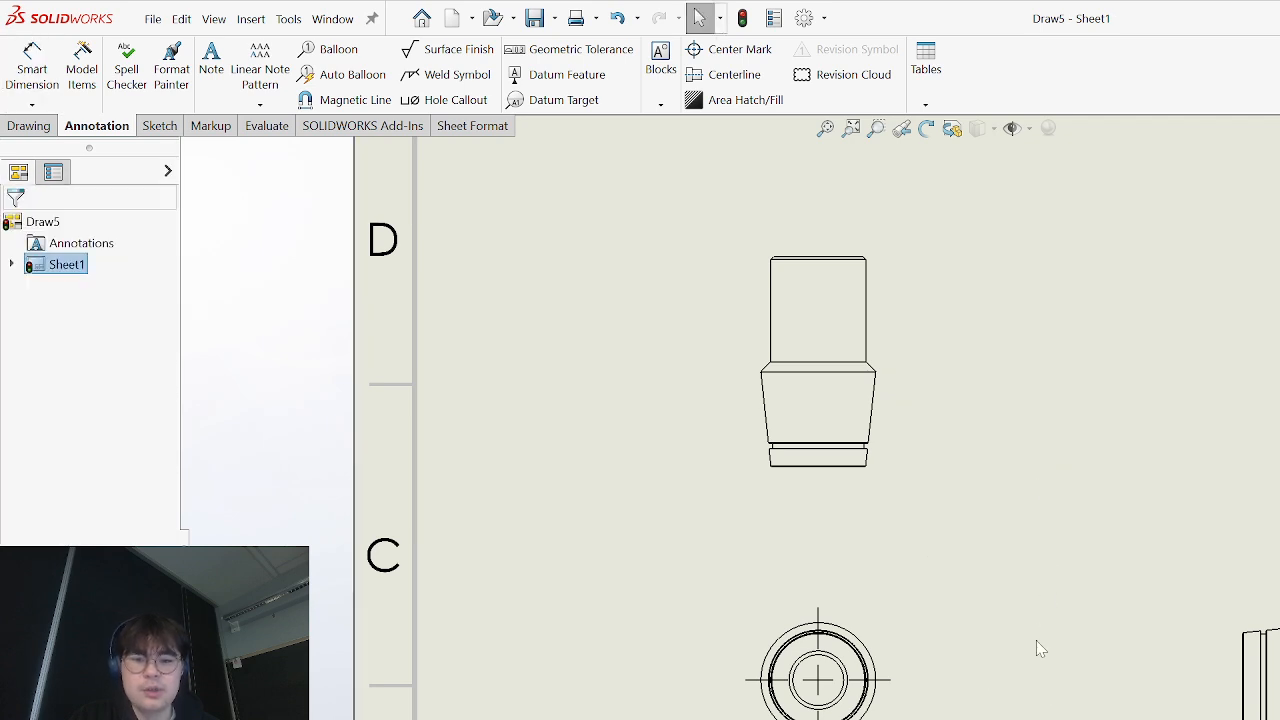
{"action": "right_click_drag", "start_coordinate": [1036, 640], "coordinate": [1038, 675]}
{"action": "key", "text": "Escape"}
{"action": "right_click_drag", "start_coordinate": [1042, 618], "coordinate": [973, 586]}
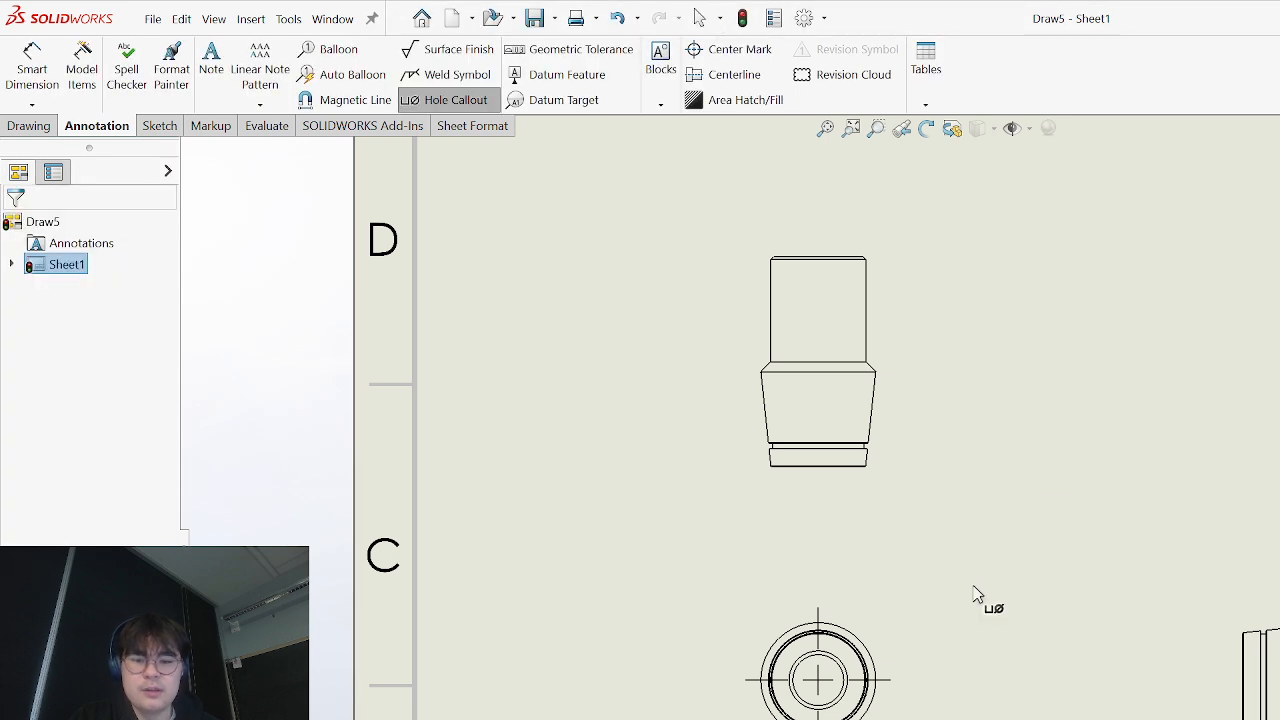
{"action": "scroll", "coordinate": [968, 466], "scroll_direction": "up", "scroll_amount": 1}
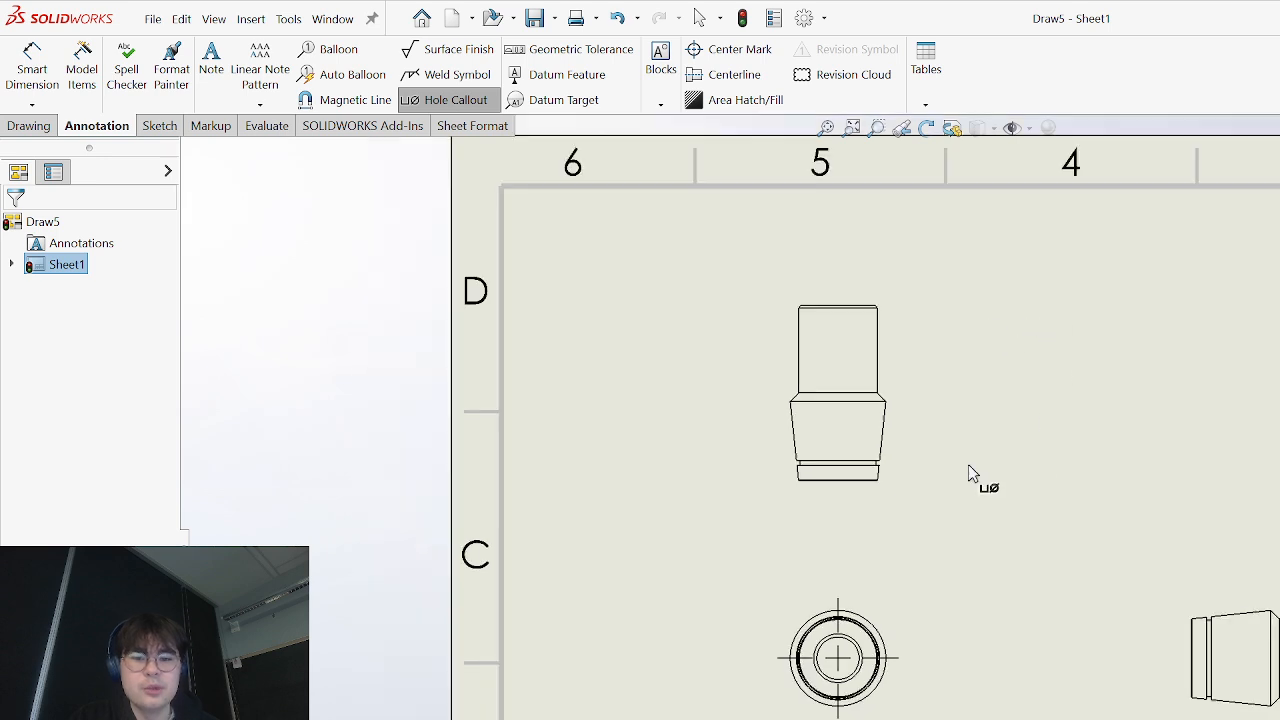
{"action": "key", "text": "Escape"}
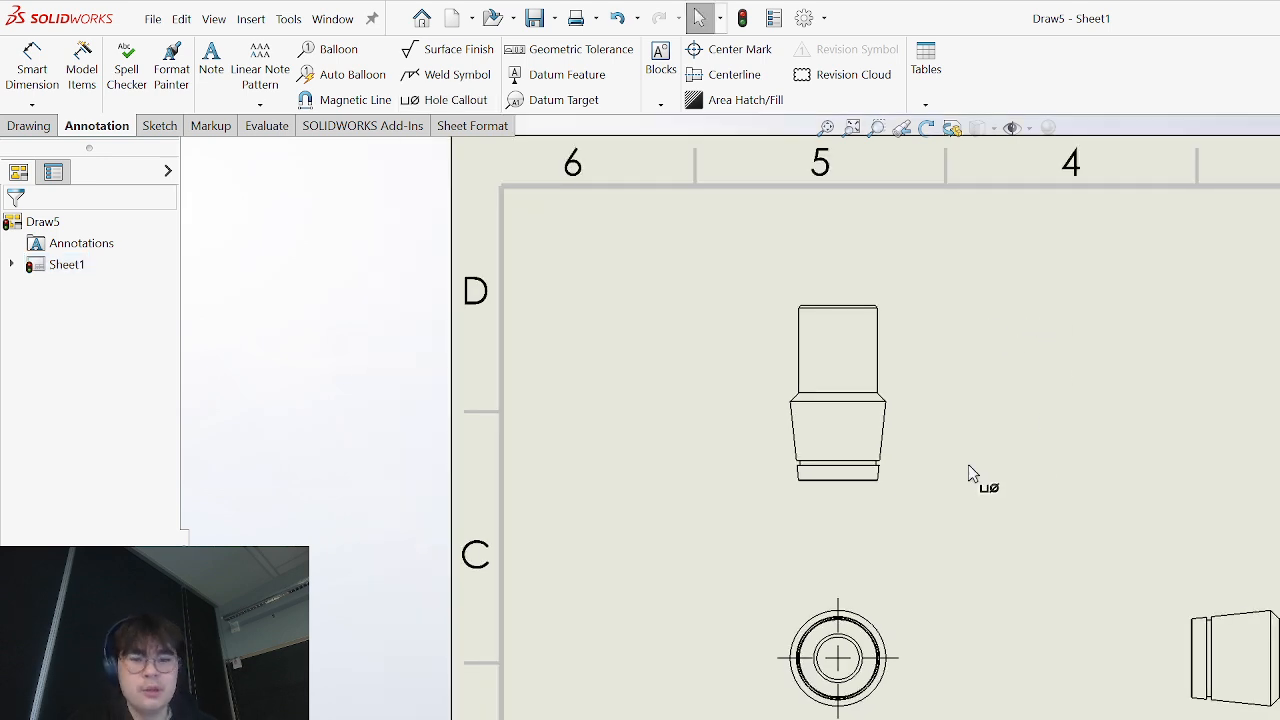
- Dimension the weld nut's overall height in the upper view, placing the dimension to the right of the part, and leave Smart Dimension
{"action": "scroll", "coordinate": [964, 480], "scroll_direction": "down", "scroll_amount": 1}
{"action": "right_click_drag", "start_coordinate": [980, 596], "coordinate": [962, 520]}
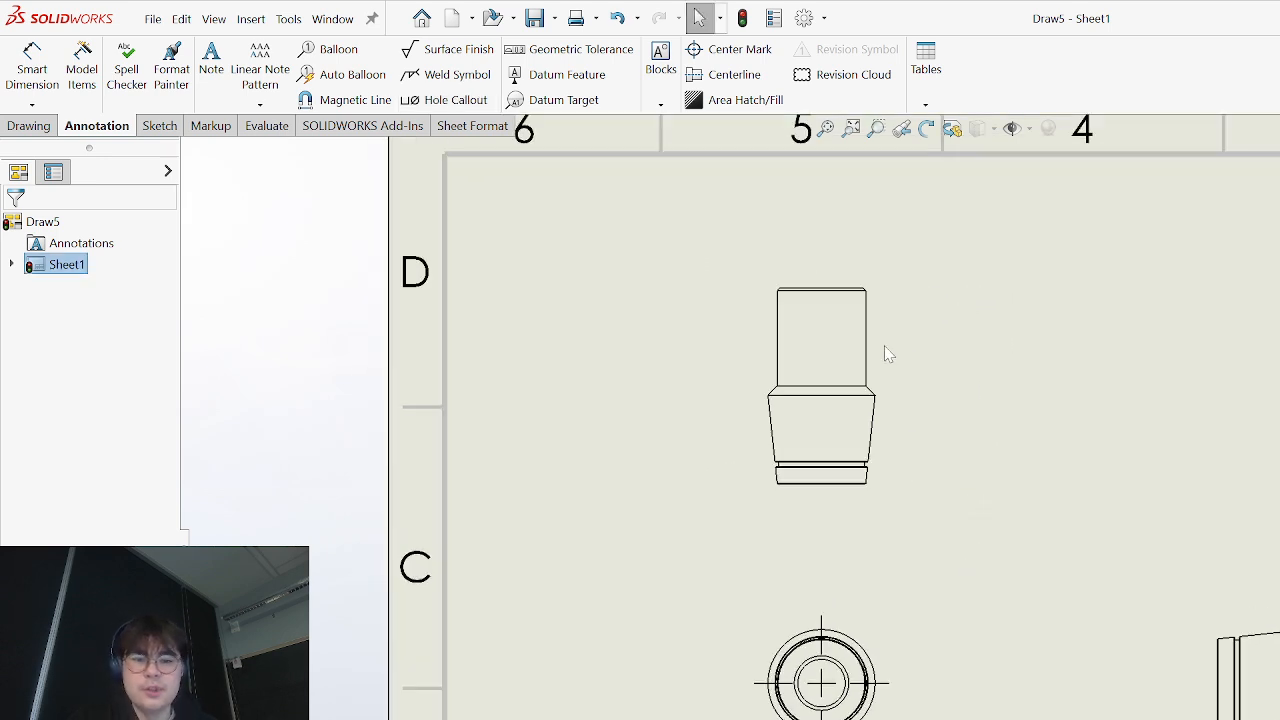
{"action": "scroll", "coordinate": [862, 325], "scroll_direction": "down", "scroll_amount": 4}
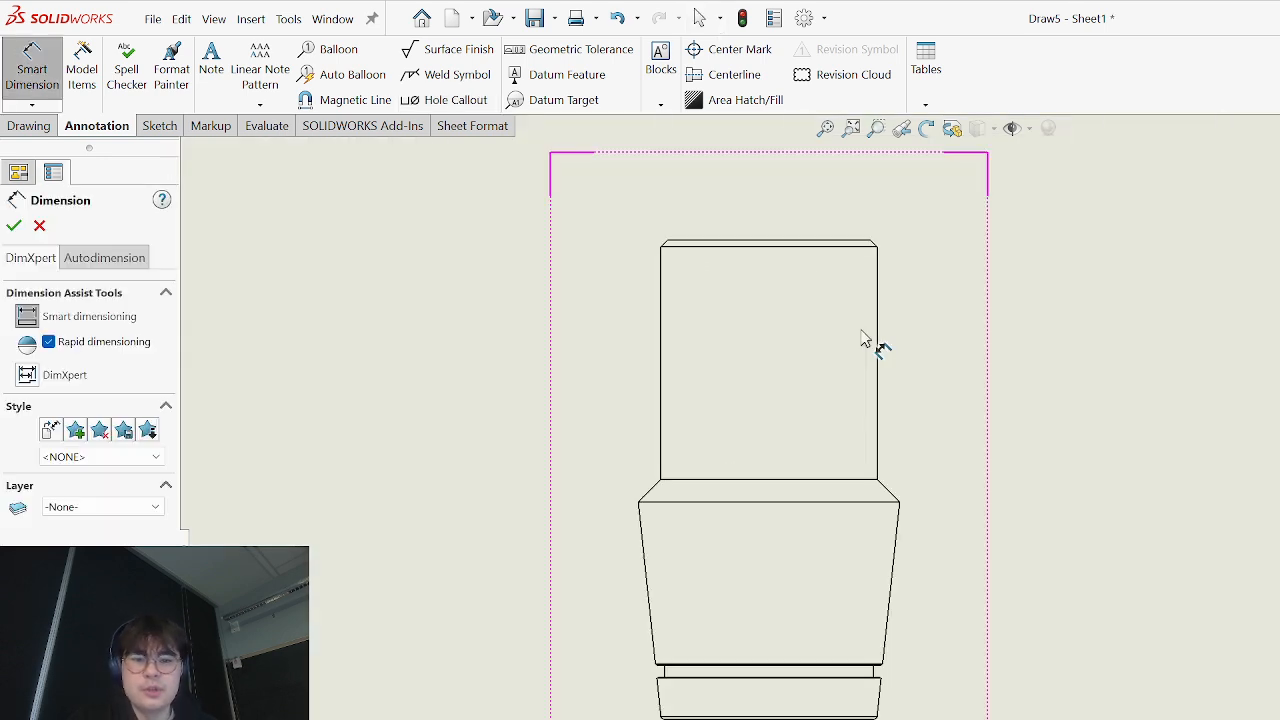
{"action": "left_click", "coordinate": [792, 248]}
{"action": "scroll", "coordinate": [768, 712], "scroll_direction": "down", "scroll_amount": 3}
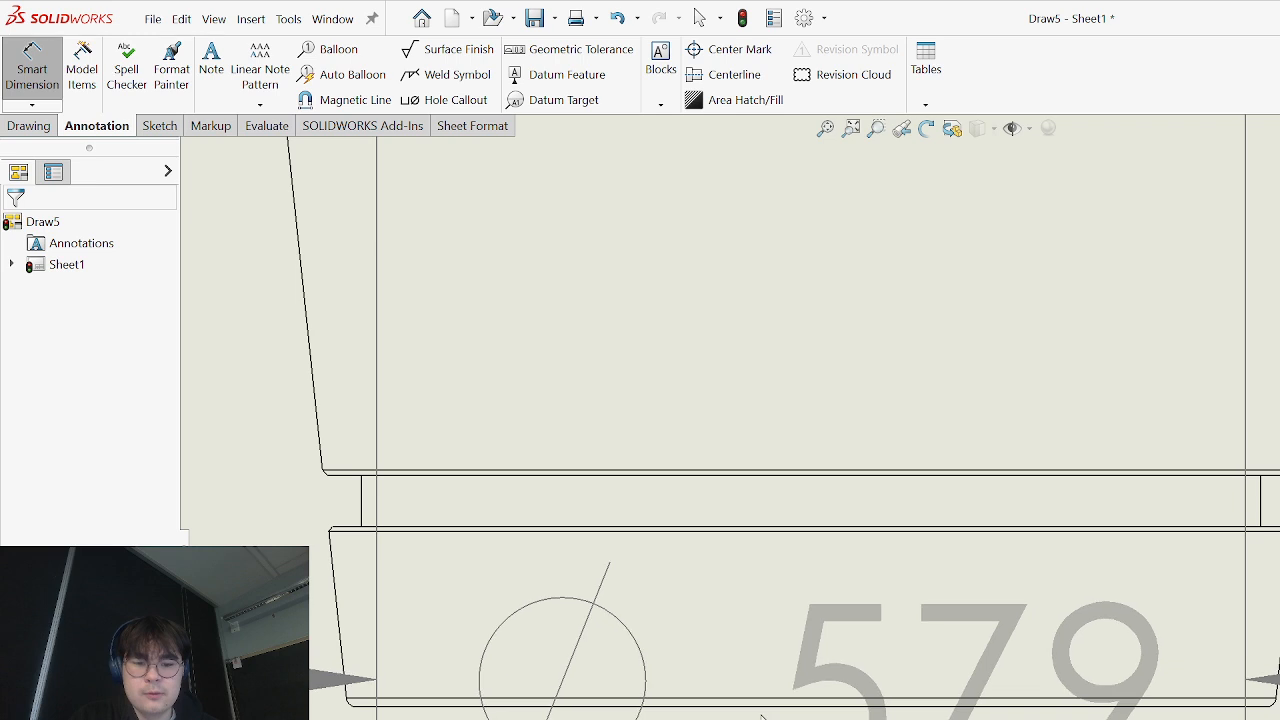
{"action": "left_click", "coordinate": [768, 712]}
{"action": "scroll", "coordinate": [768, 712], "scroll_direction": "up", "scroll_amount": 5}
{"action": "scroll", "coordinate": [1257, 386], "scroll_direction": "up", "scroll_amount": 2}
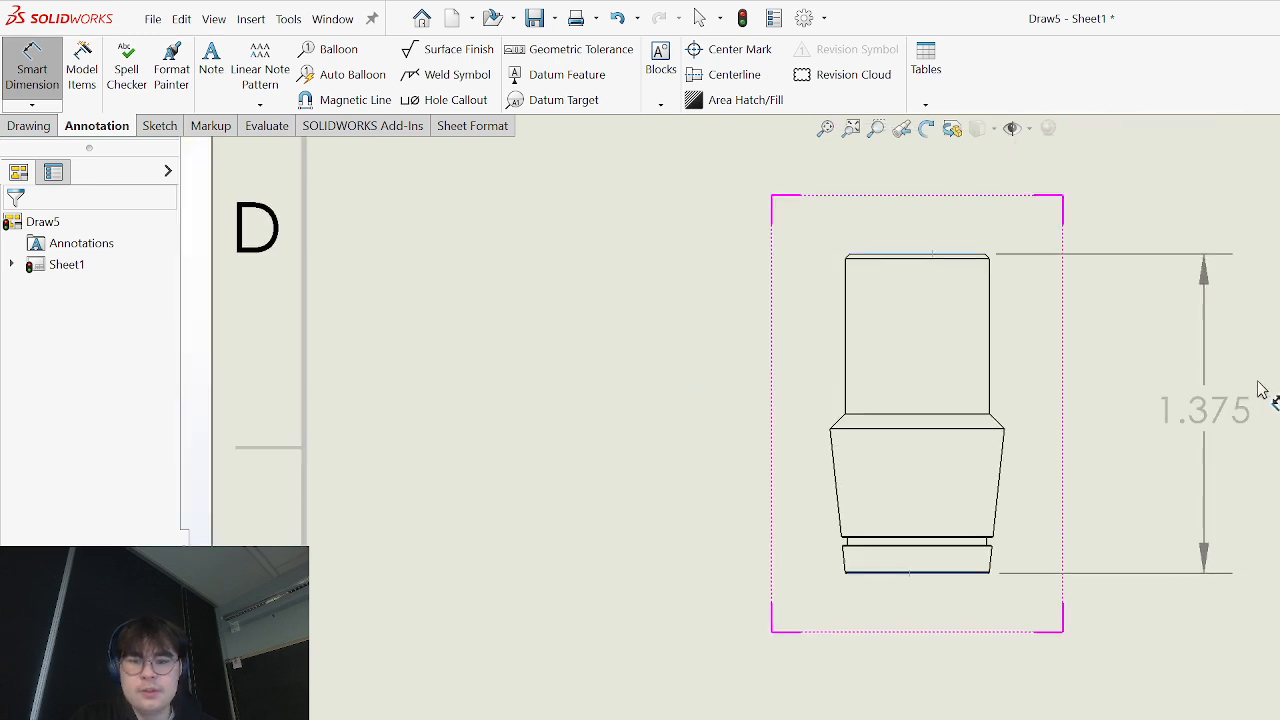
{"action": "left_click", "coordinate": [1218, 484]}
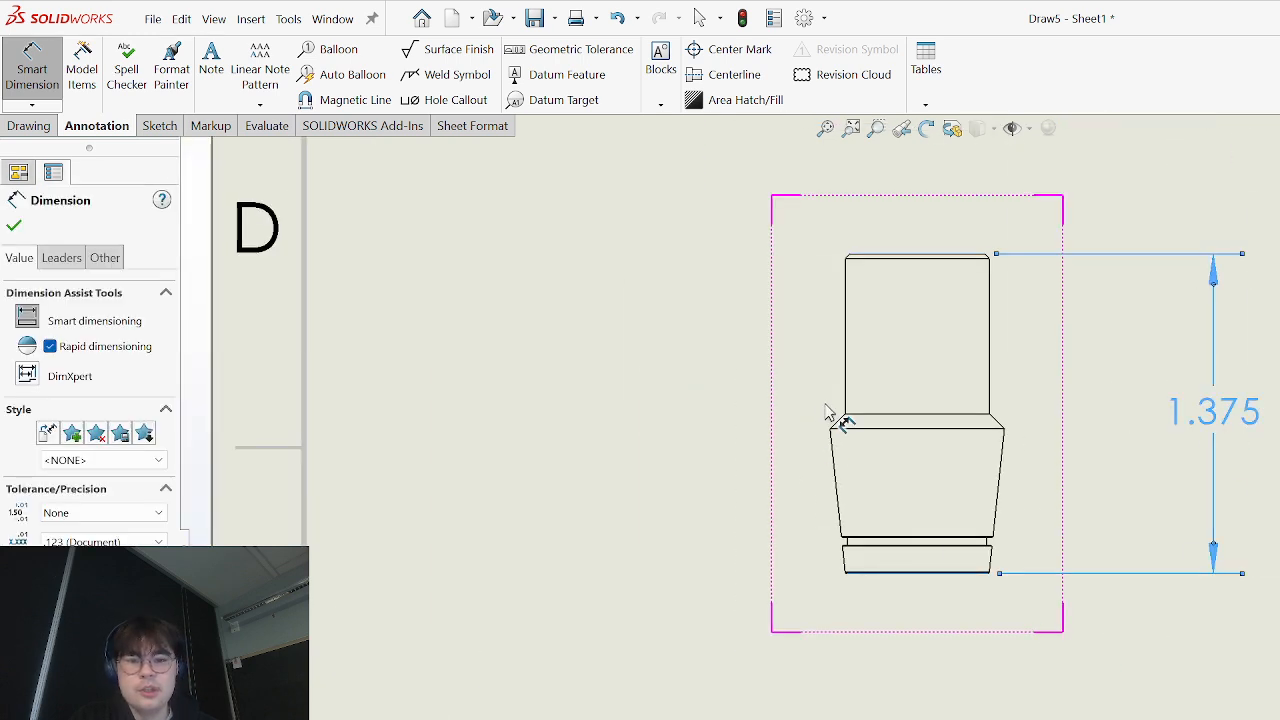
{"action": "scroll", "coordinate": [834, 417], "scroll_direction": "up", "scroll_amount": 5}
{"action": "scroll", "coordinate": [929, 523], "scroll_direction": "down", "scroll_amount": 3}
{"action": "key", "text": "Escape"}
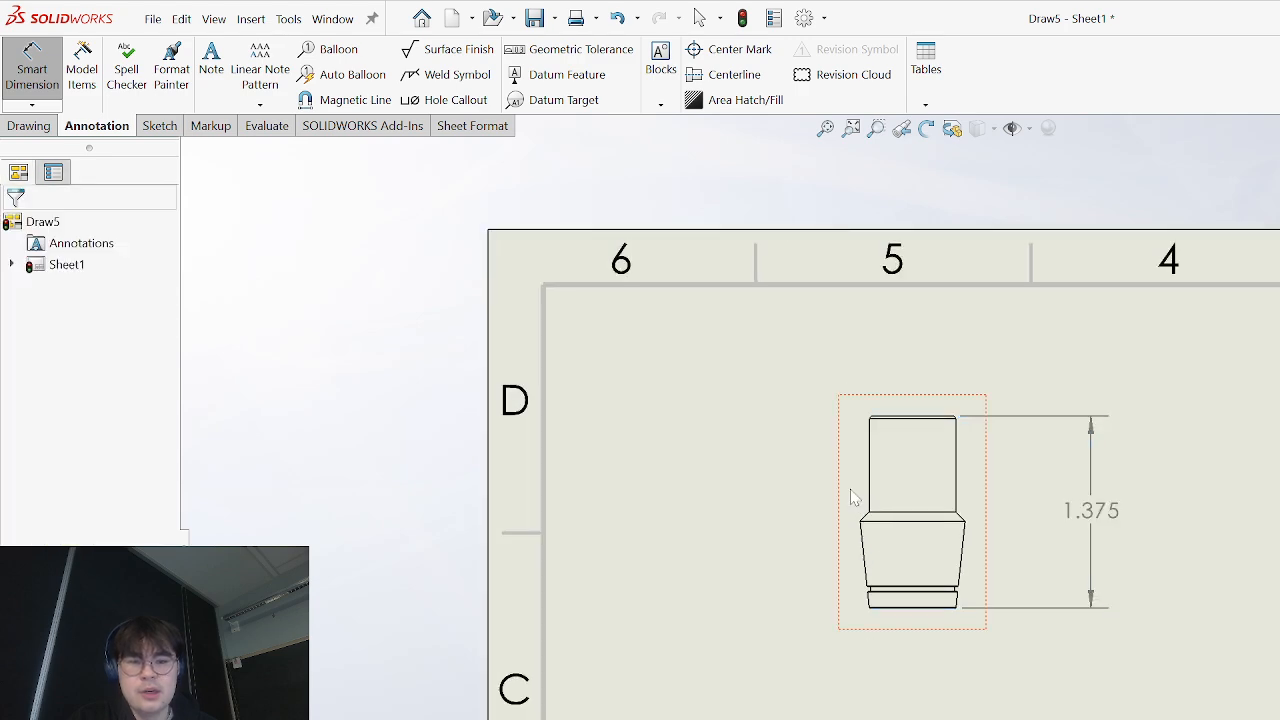
- Dimension the side edge of the weld nut's straight cylindrical section in the upper view
{"action": "scroll", "coordinate": [850, 490], "scroll_direction": "down", "scroll_amount": 2}
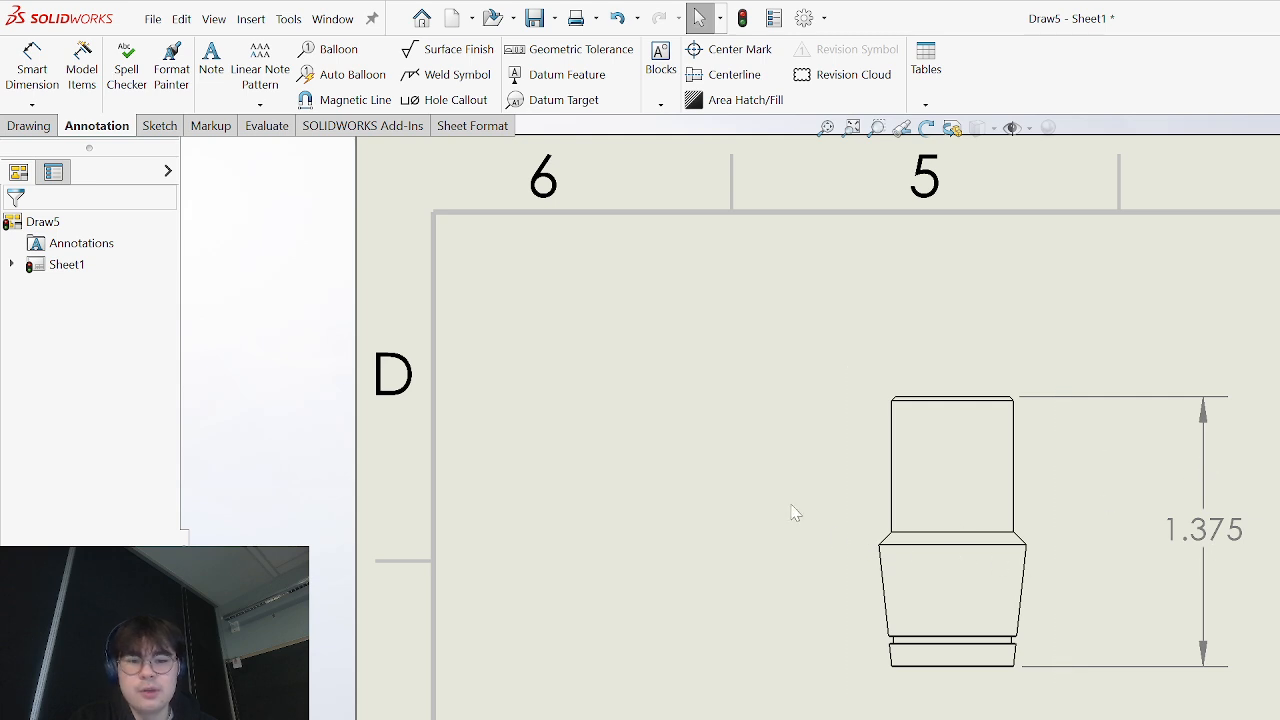
{"action": "scroll", "coordinate": [805, 522], "scroll_direction": "up", "scroll_amount": 2}
{"action": "scroll", "coordinate": [900, 480], "scroll_direction": "down", "scroll_amount": 4}
{"action": "scroll", "coordinate": [966, 445], "scroll_direction": "up", "scroll_amount": 2}
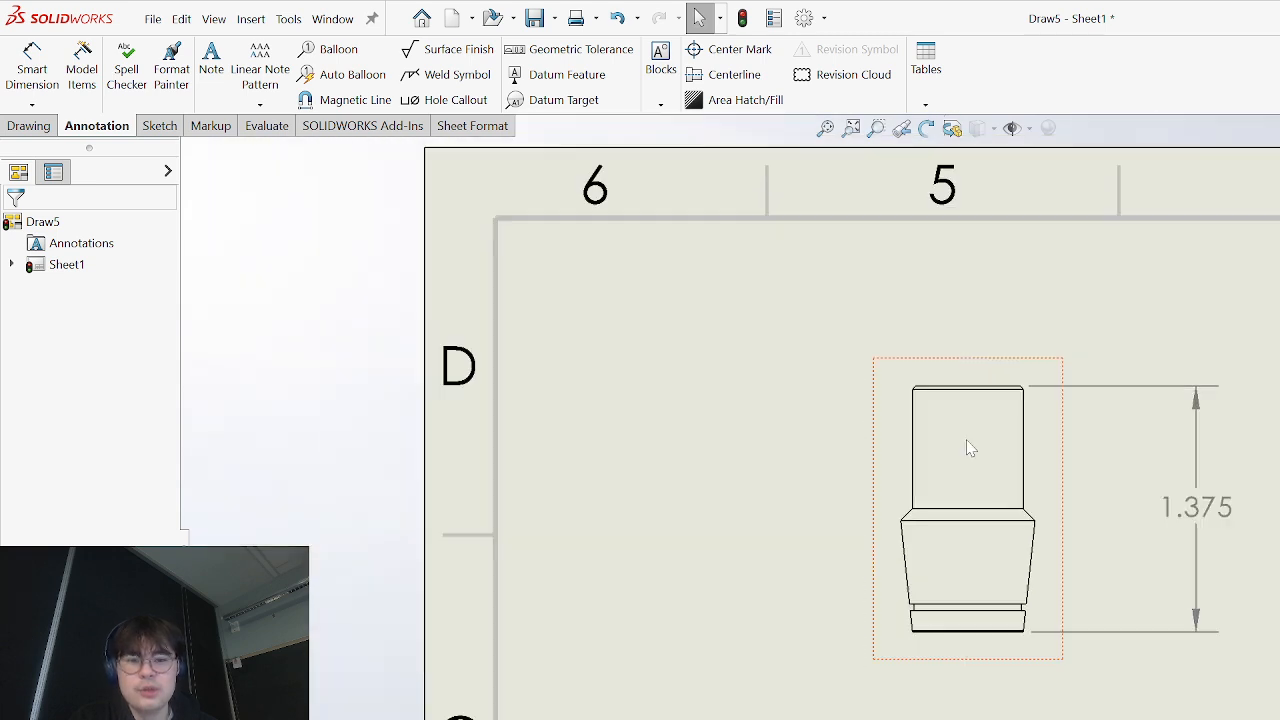
{"action": "scroll", "coordinate": [921, 476], "scroll_direction": "down", "scroll_amount": 2}
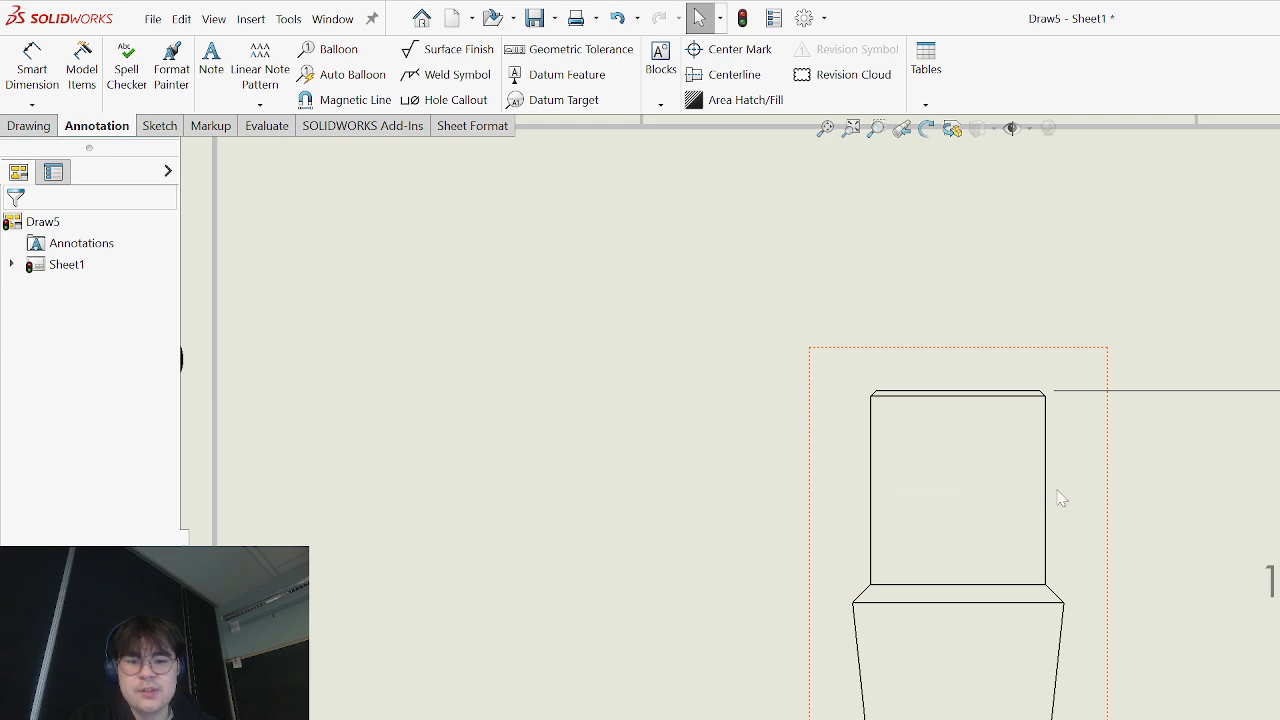
{"action": "right_click_drag", "start_coordinate": [738, 530], "coordinate": [676, 349]}
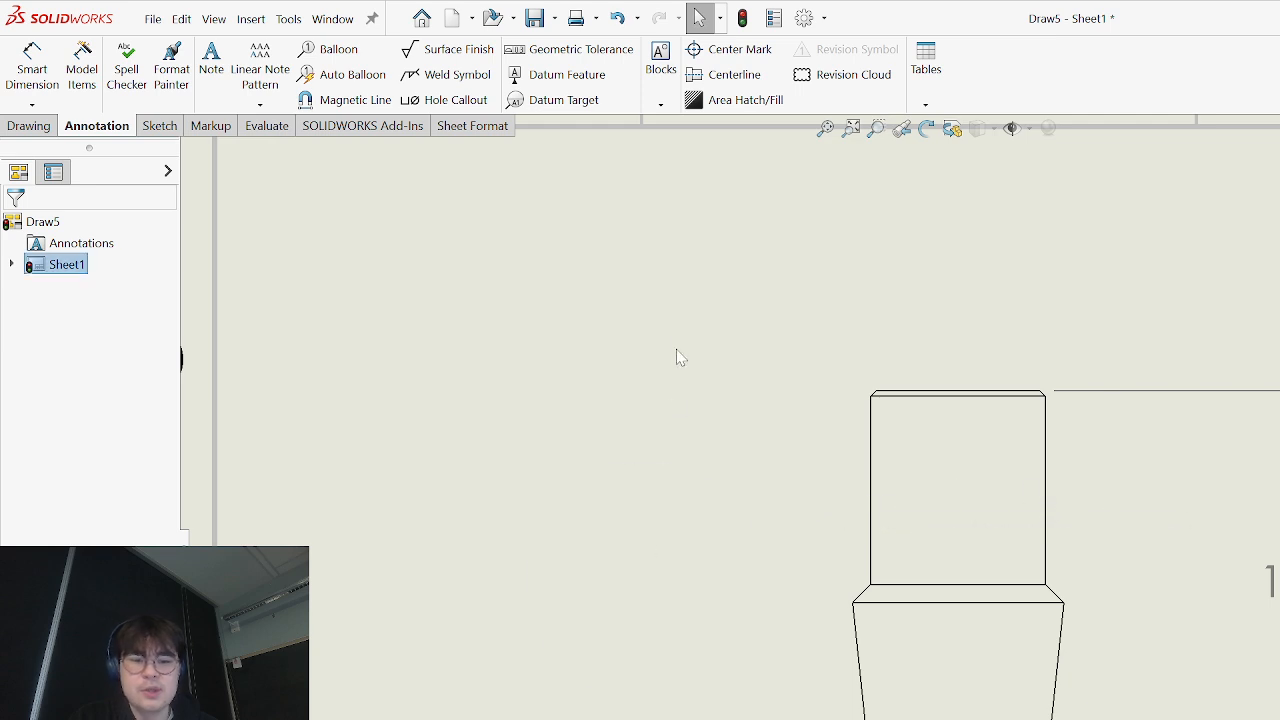
{"action": "left_click", "coordinate": [871, 487]}
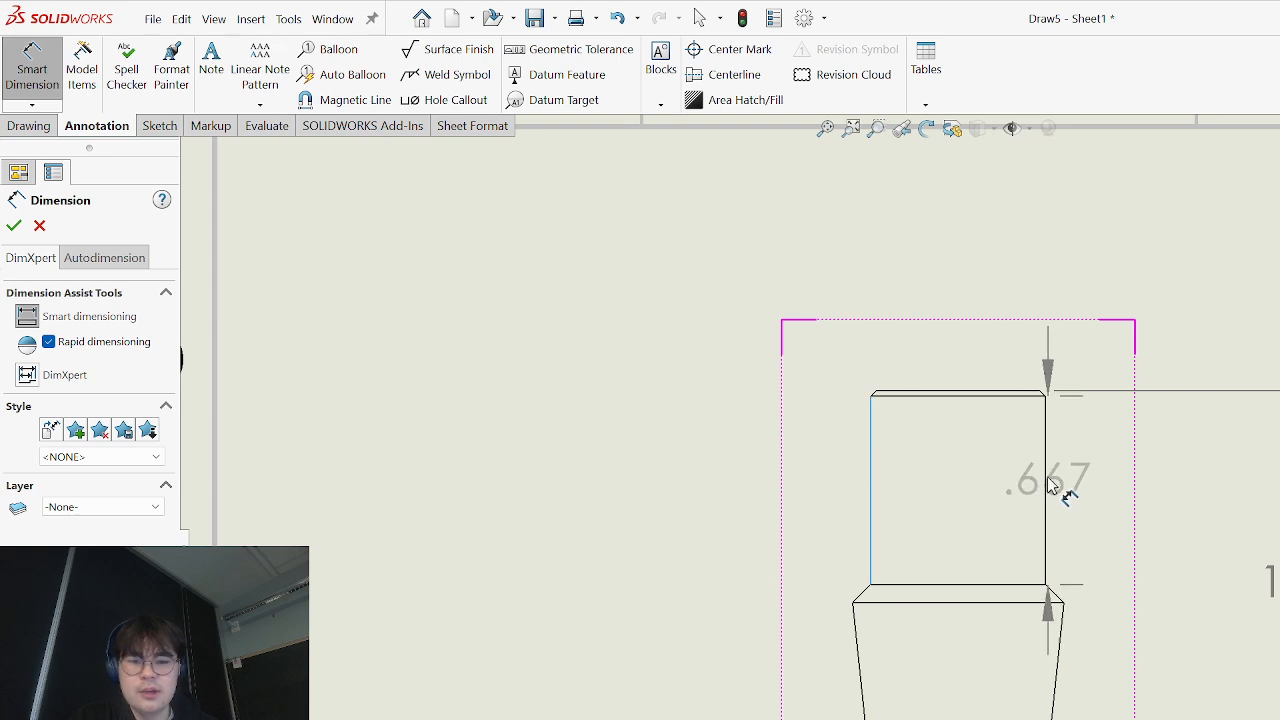
{"action": "left_click", "coordinate": [1052, 482]}
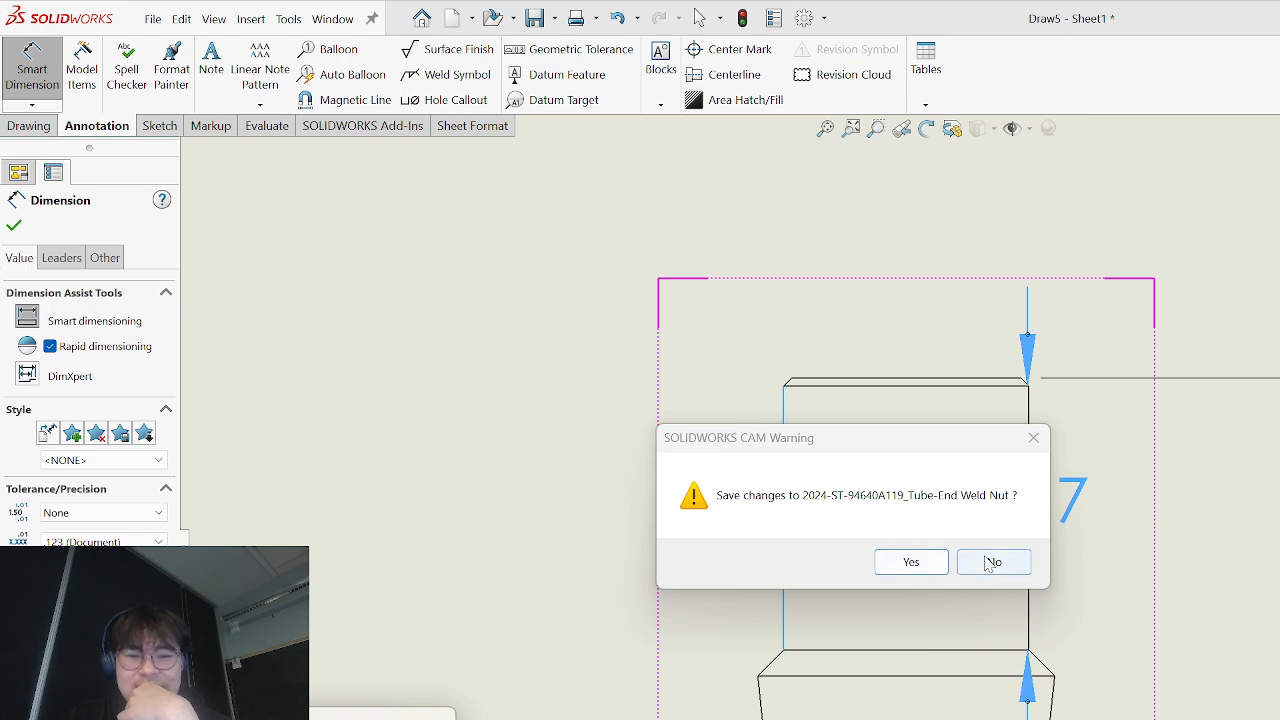
- Decline saving changes to the weld nut part and restart SOLIDWORKS from the error report
{"action": "left_click", "coordinate": [989, 566]}
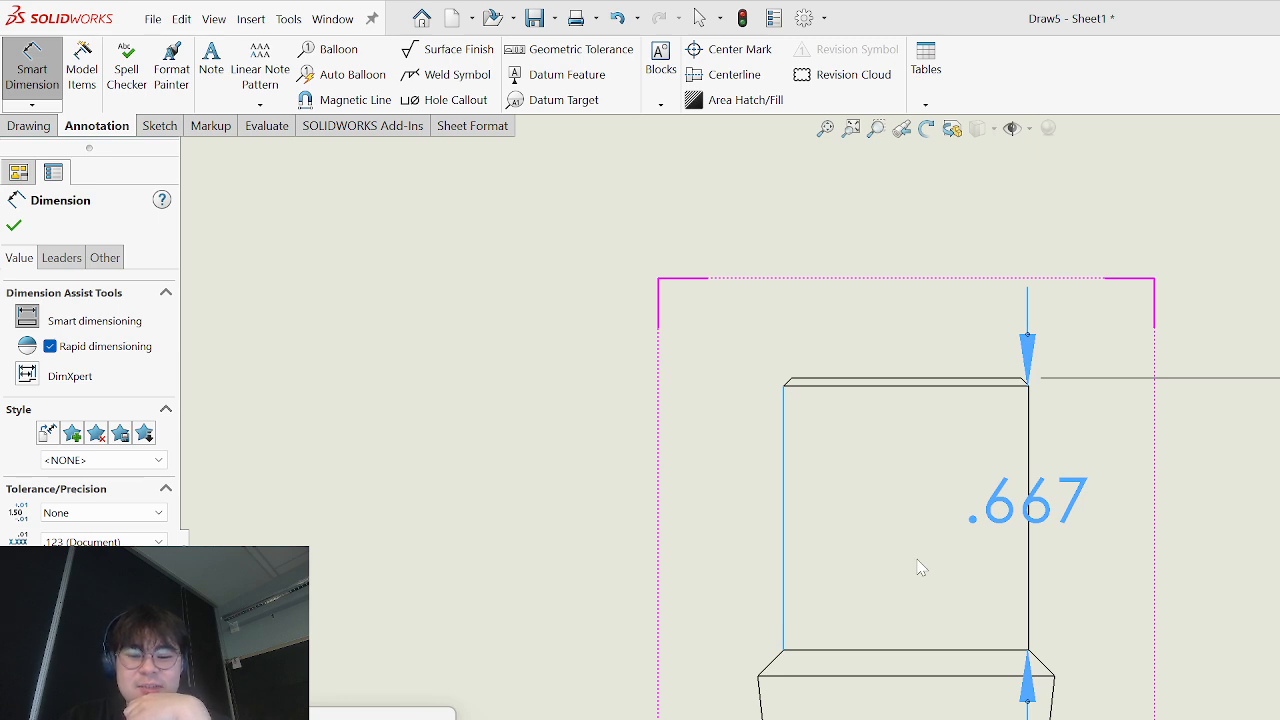
{"action": "key", "text": "alt+Tab"}
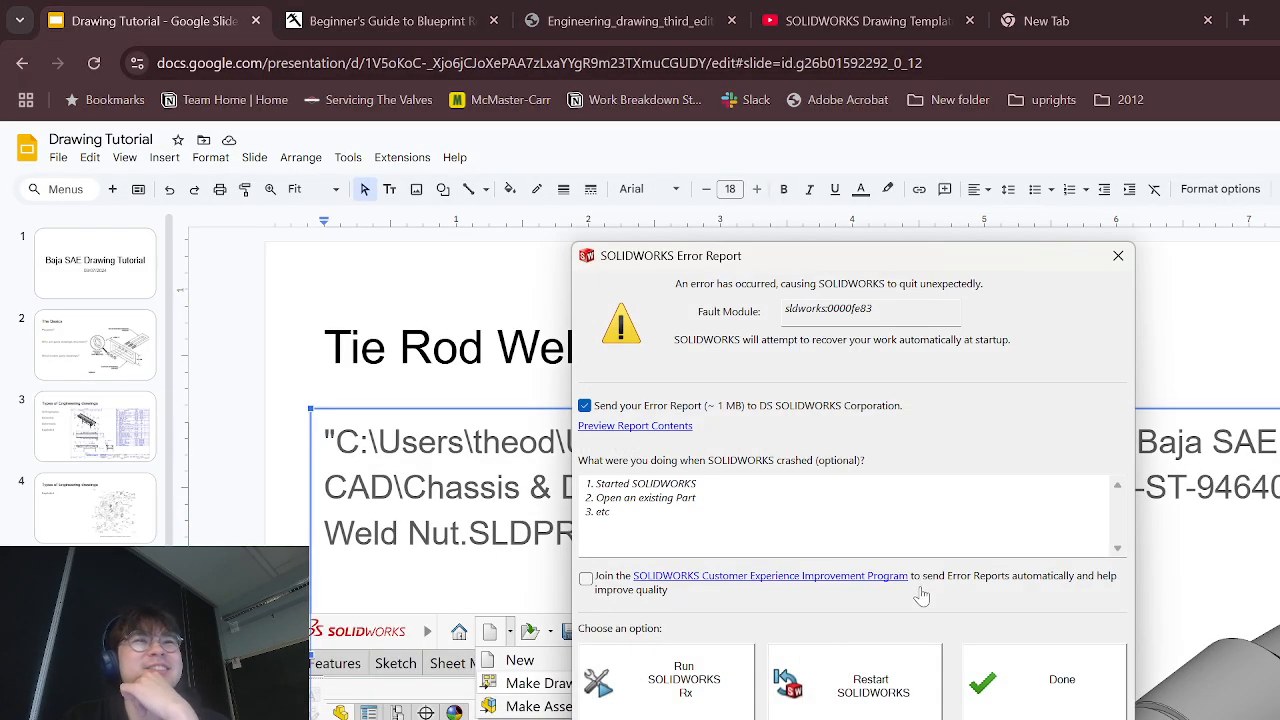
{"action": "left_click", "coordinate": [855, 705]}
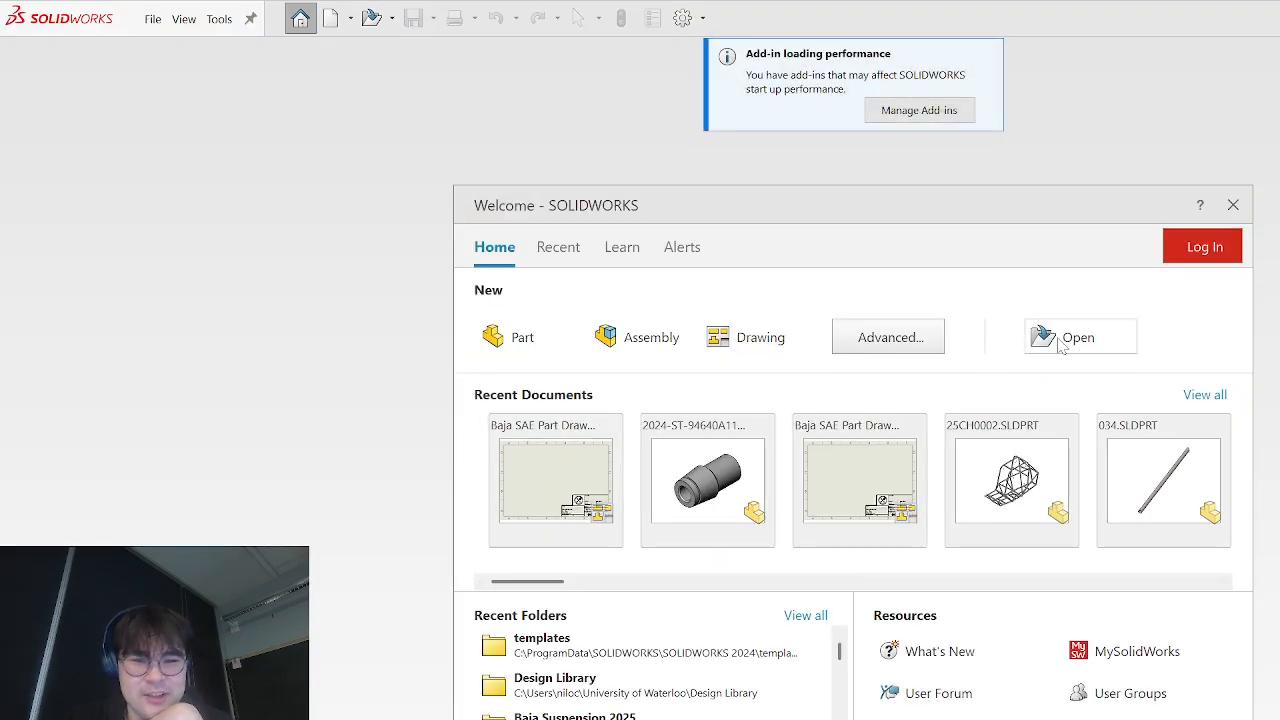
- Create a new drawing from the Baja SAE Part Drawing Template
{"action": "left_click", "coordinate": [146, 26]}
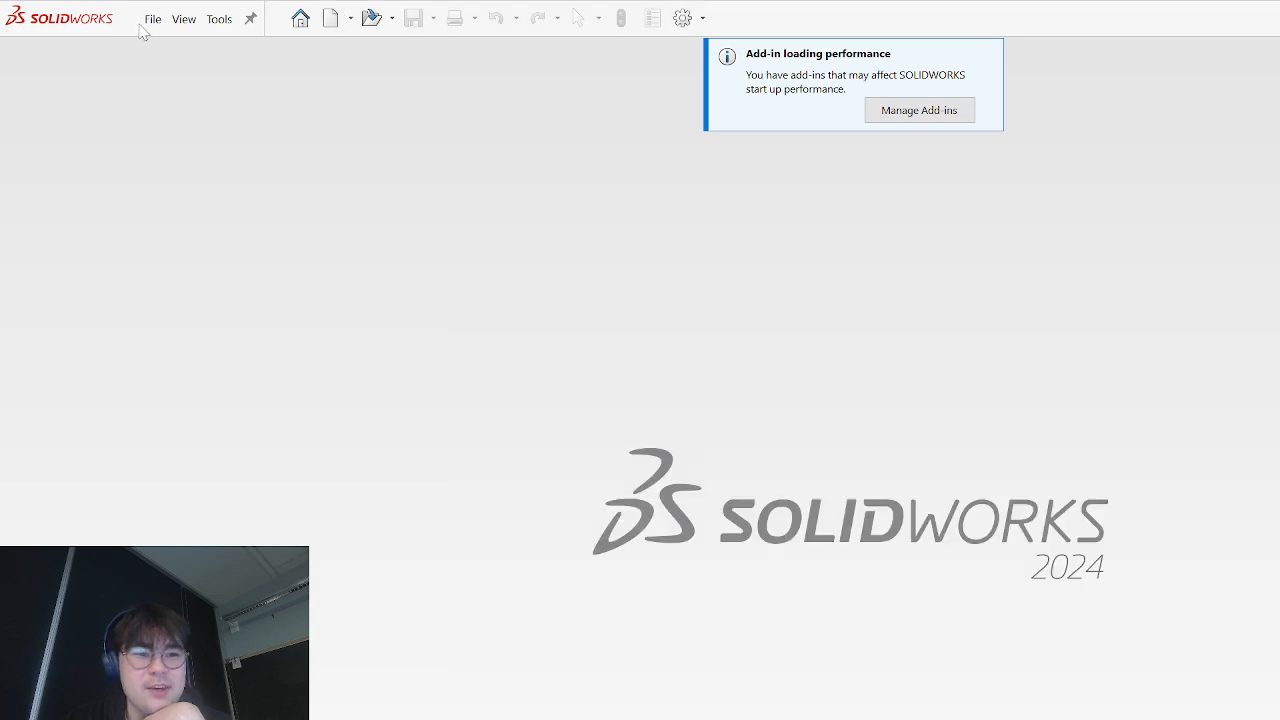
{"action": "left_click", "coordinate": [236, 52]}
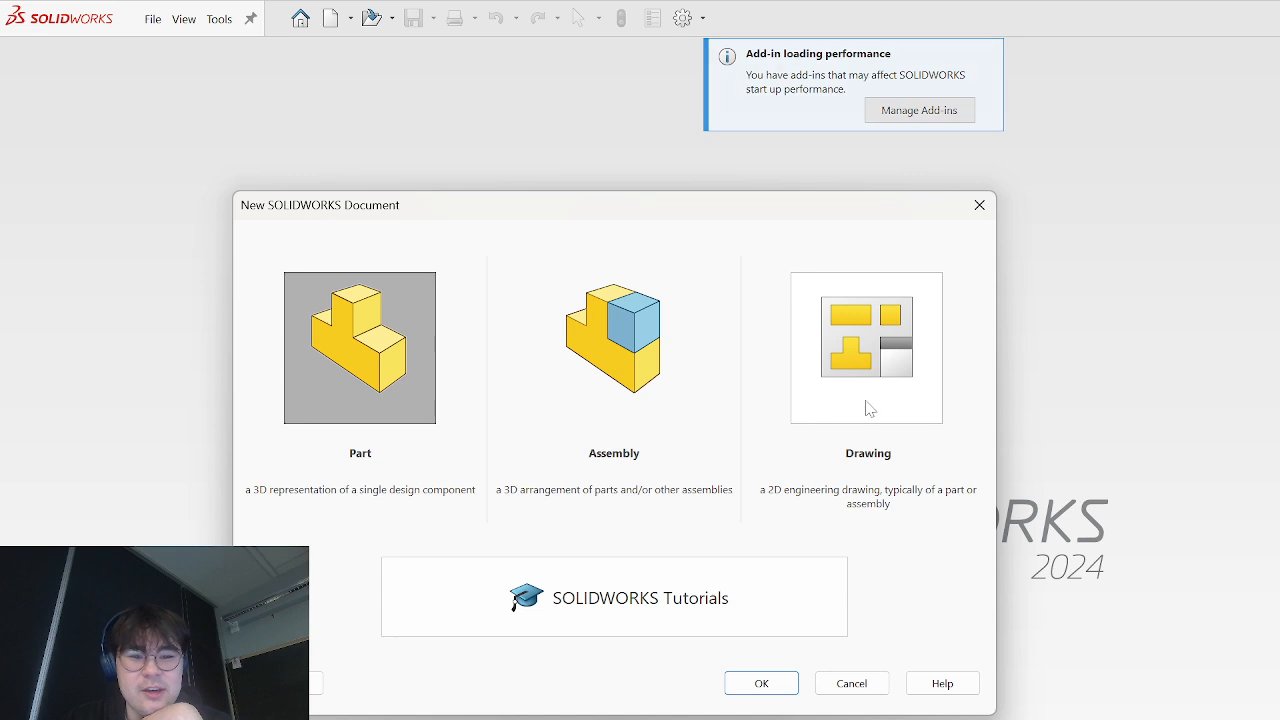
{"action": "left_click", "coordinate": [316, 680]}
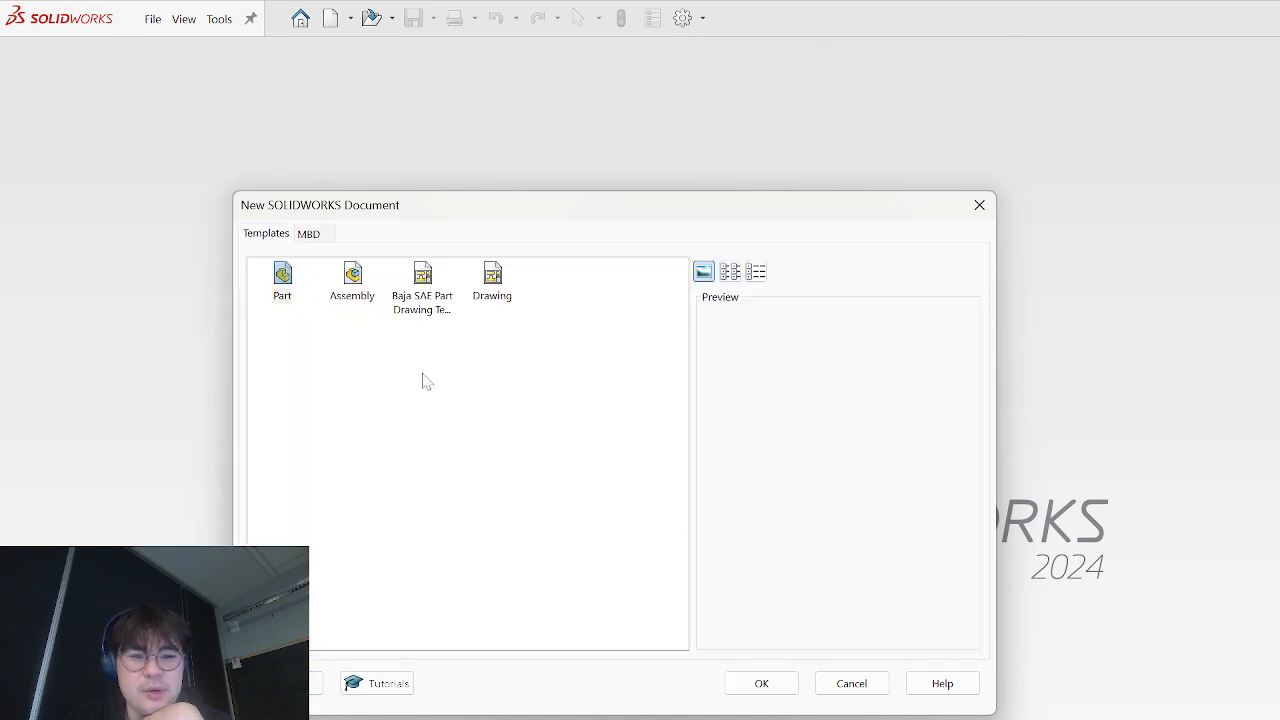
{"action": "left_click", "coordinate": [422, 285]}
{"action": "left_click", "coordinate": [761, 683]}
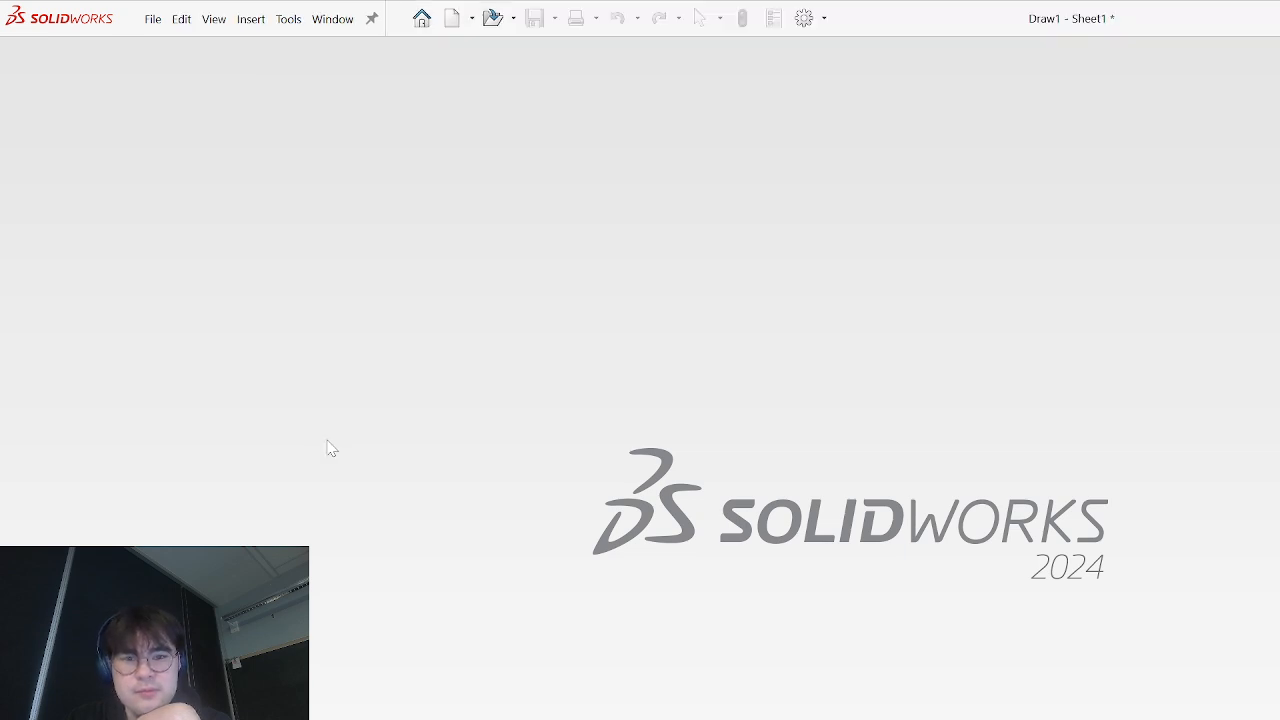
{"action": "scroll", "coordinate": [886, 450], "scroll_direction": "down", "scroll_amount": 2}
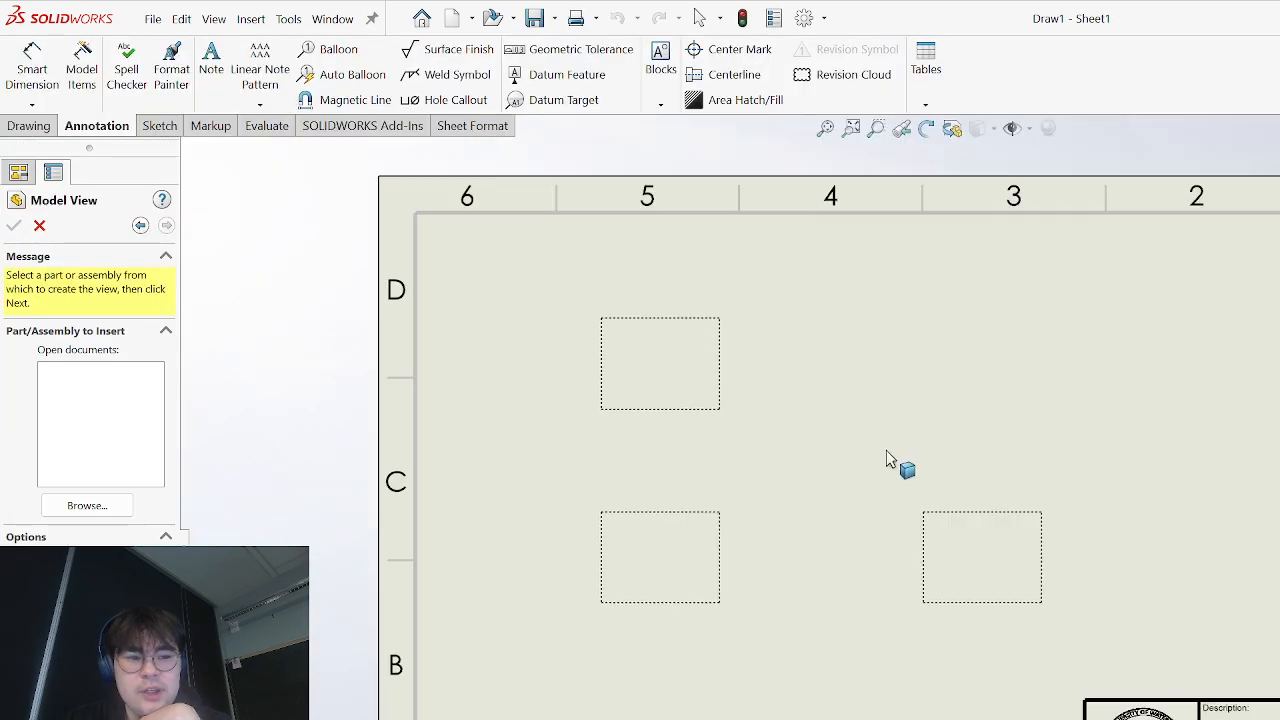
{"action": "left_click", "coordinate": [80, 507]}
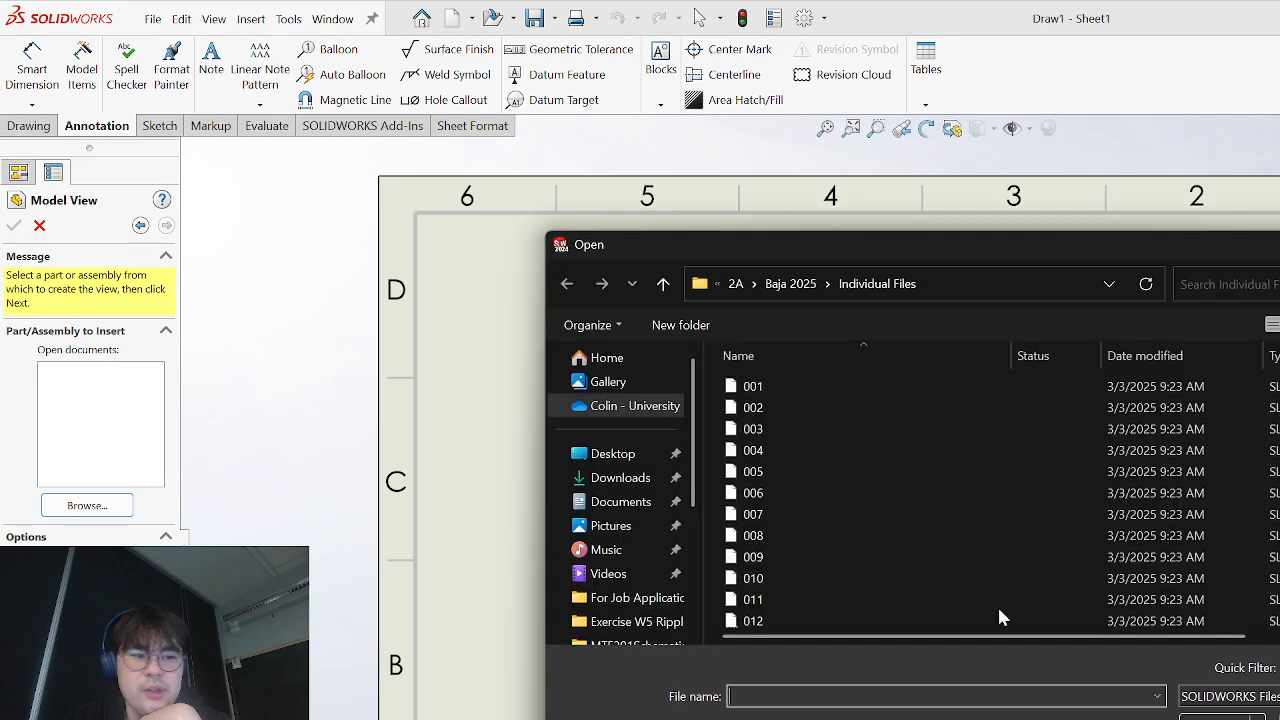
{"action": "key", "text": "Escape"}
{"action": "key", "text": "Escape"}
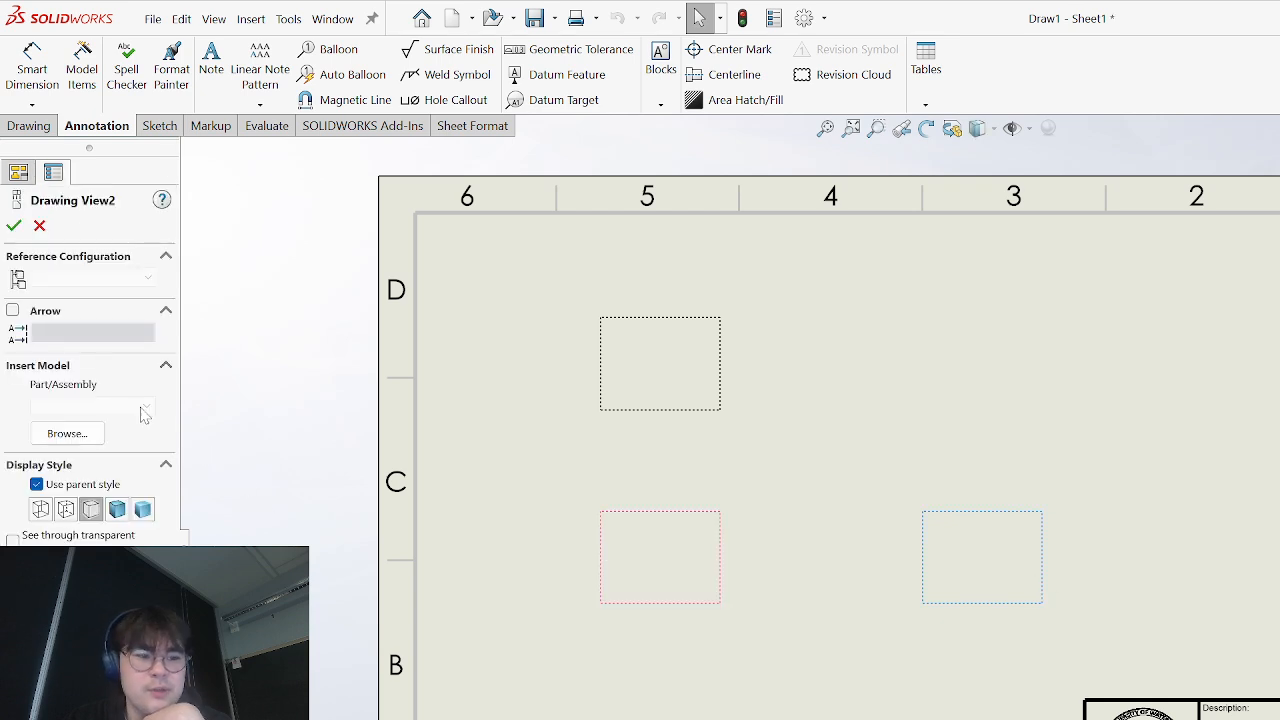
- Browse for the drawing view's model in the Baja SAE 2024 CAD folder, under Chassis & Dynamics, 4. Steering, closing the stray Design Library window
{"action": "left_click", "coordinate": [79, 432]}
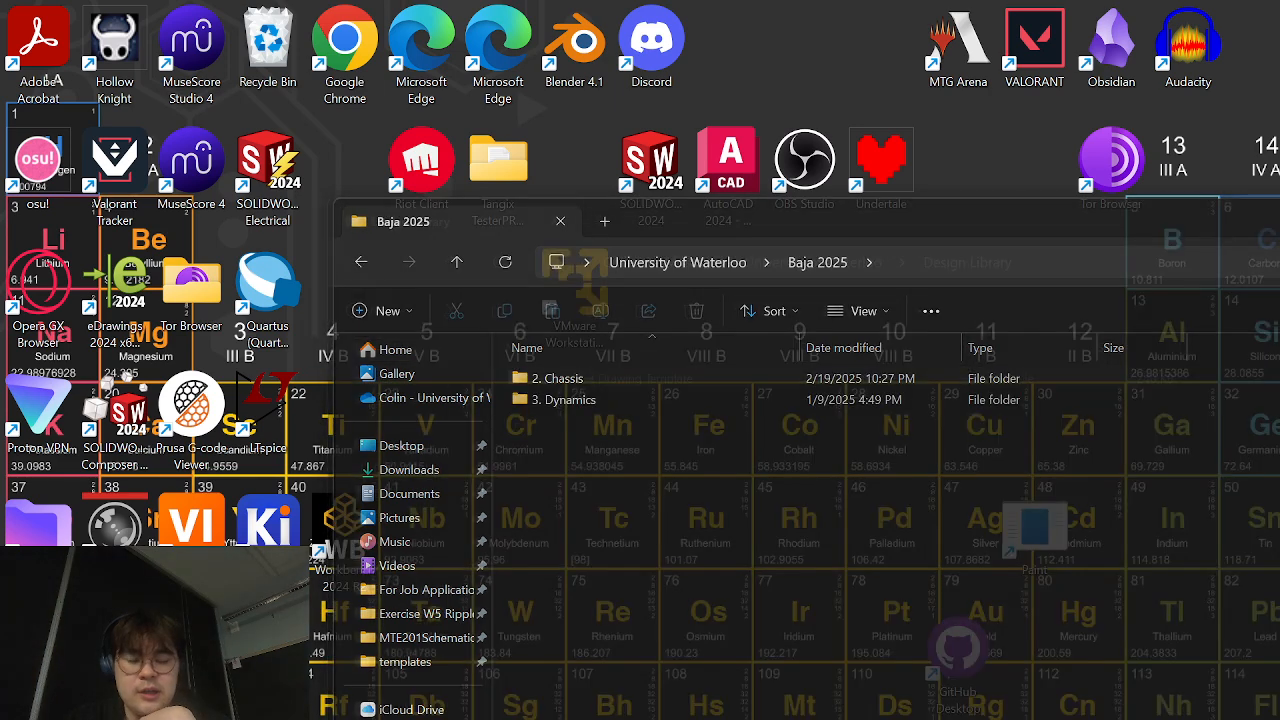
{"action": "left_click", "coordinate": [960, 718]}
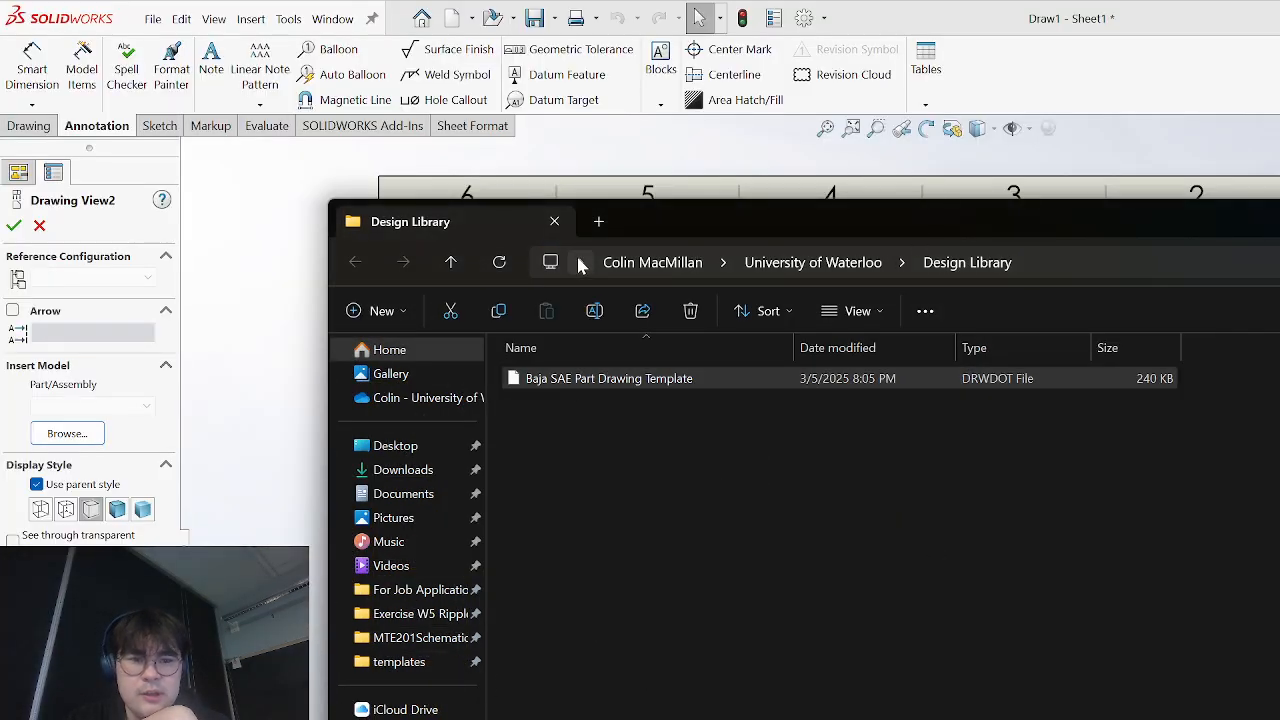
{"action": "left_click", "coordinate": [554, 221]}
{"action": "scroll", "coordinate": [605, 520], "scroll_direction": "down", "scroll_amount": 3}
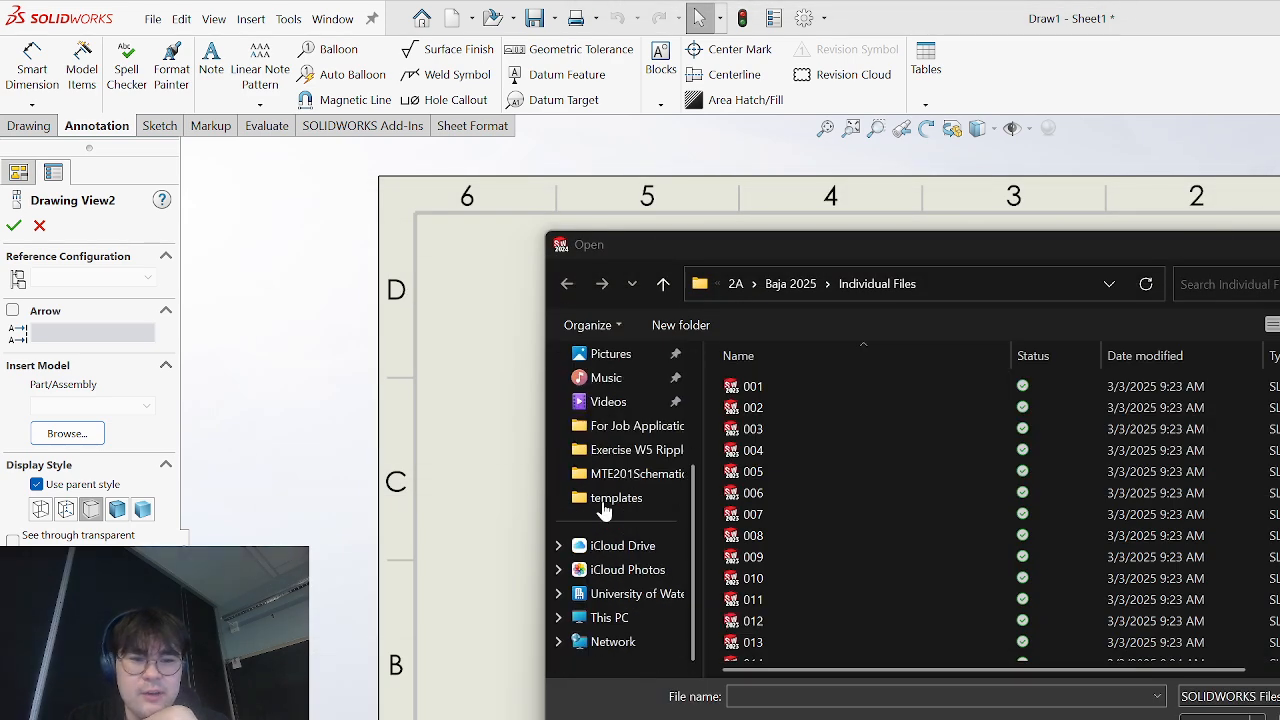
{"action": "left_click", "coordinate": [624, 598]}
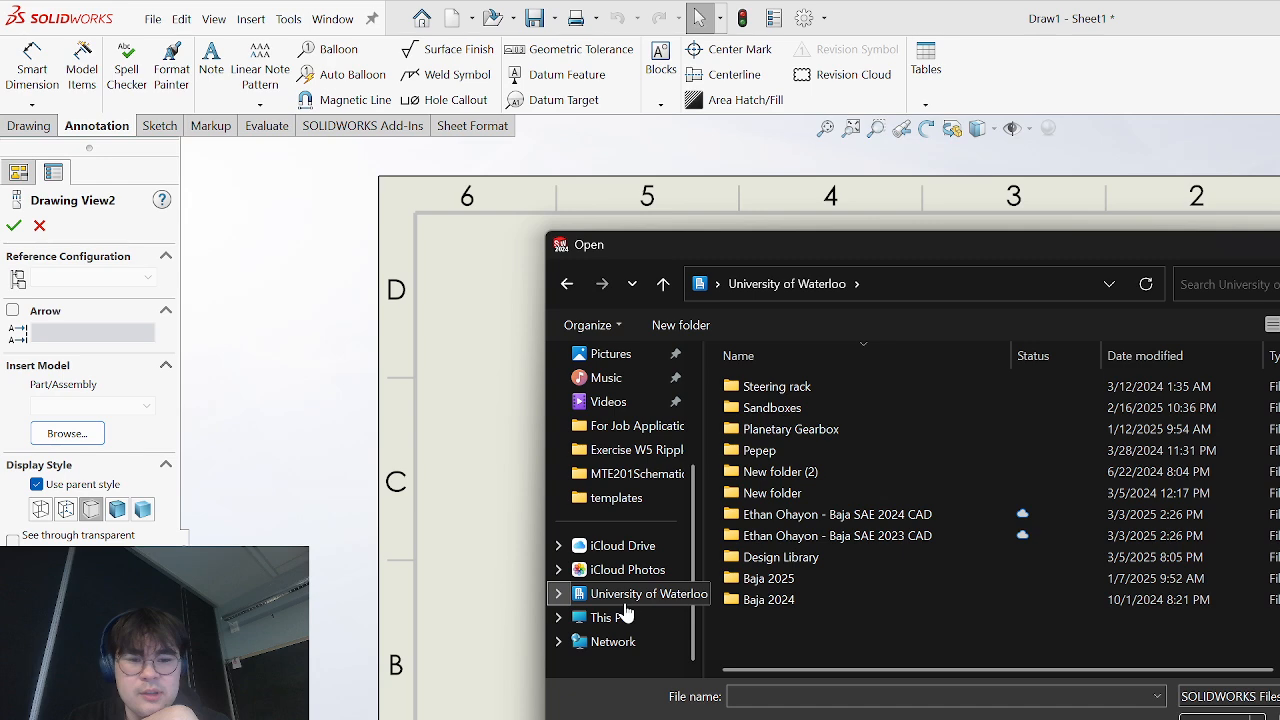
{"action": "double_click", "coordinate": [819, 516]}
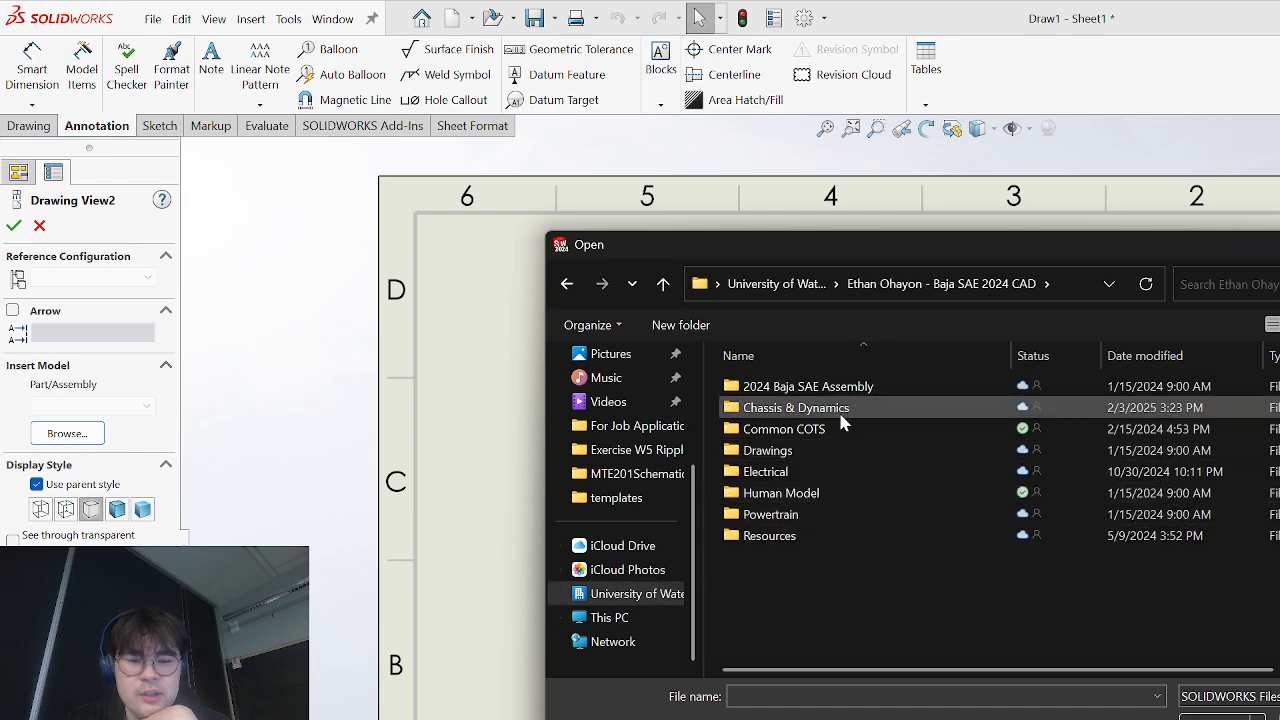
{"action": "double_click", "coordinate": [845, 410]}
{"action": "double_click", "coordinate": [820, 464]}
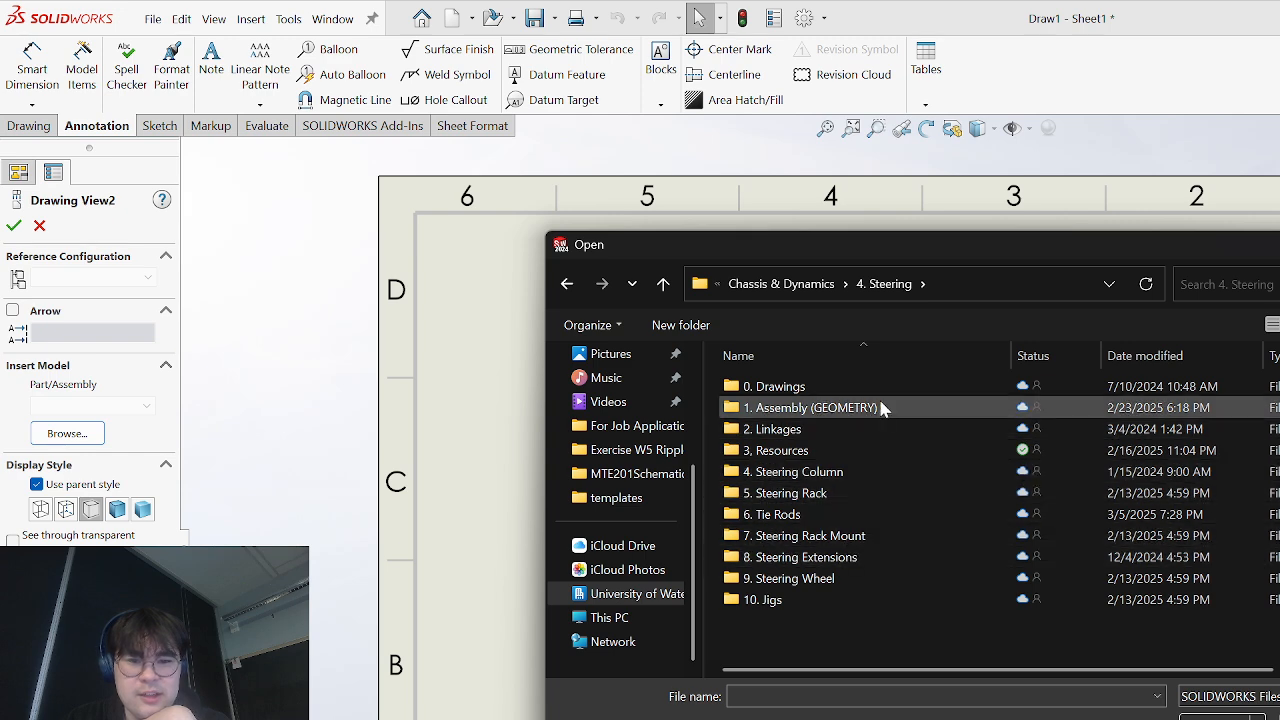
{"action": "double_click", "coordinate": [882, 500]}
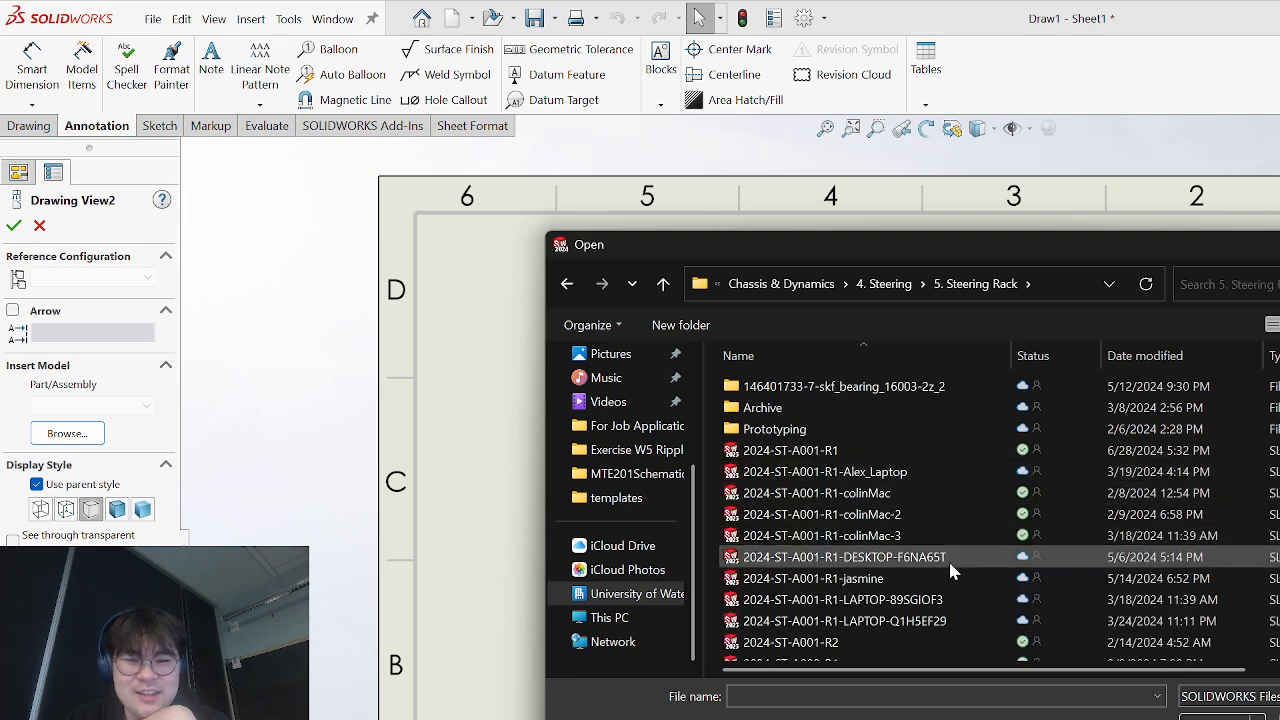
{"action": "scroll", "coordinate": [950, 576], "scroll_direction": "down", "scroll_amount": 2}
{"action": "scroll", "coordinate": [947, 564], "scroll_direction": "up", "scroll_amount": 2}
{"action": "left_click", "coordinate": [884, 284]}
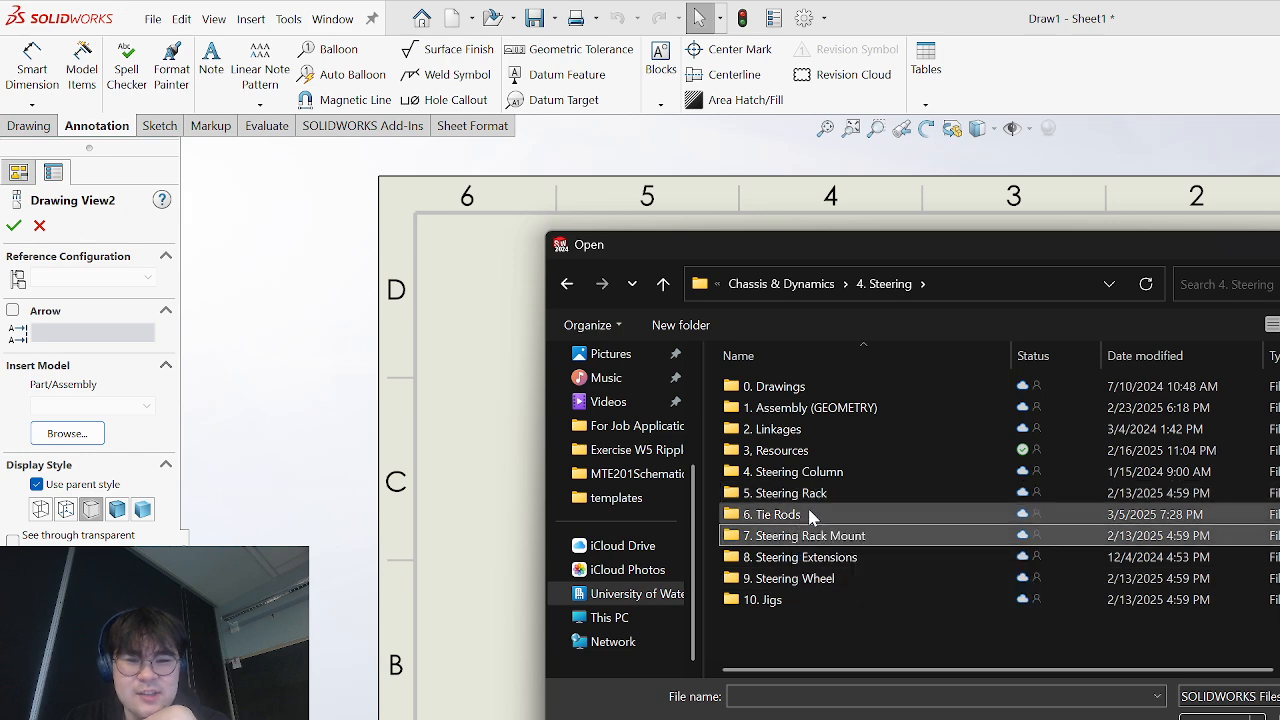
- Insert the part 2024-ST-94640A119_Tube-End Weld Nut from the 6. Tie Rods folder into the drawing views
{"action": "double_click", "coordinate": [810, 513]}
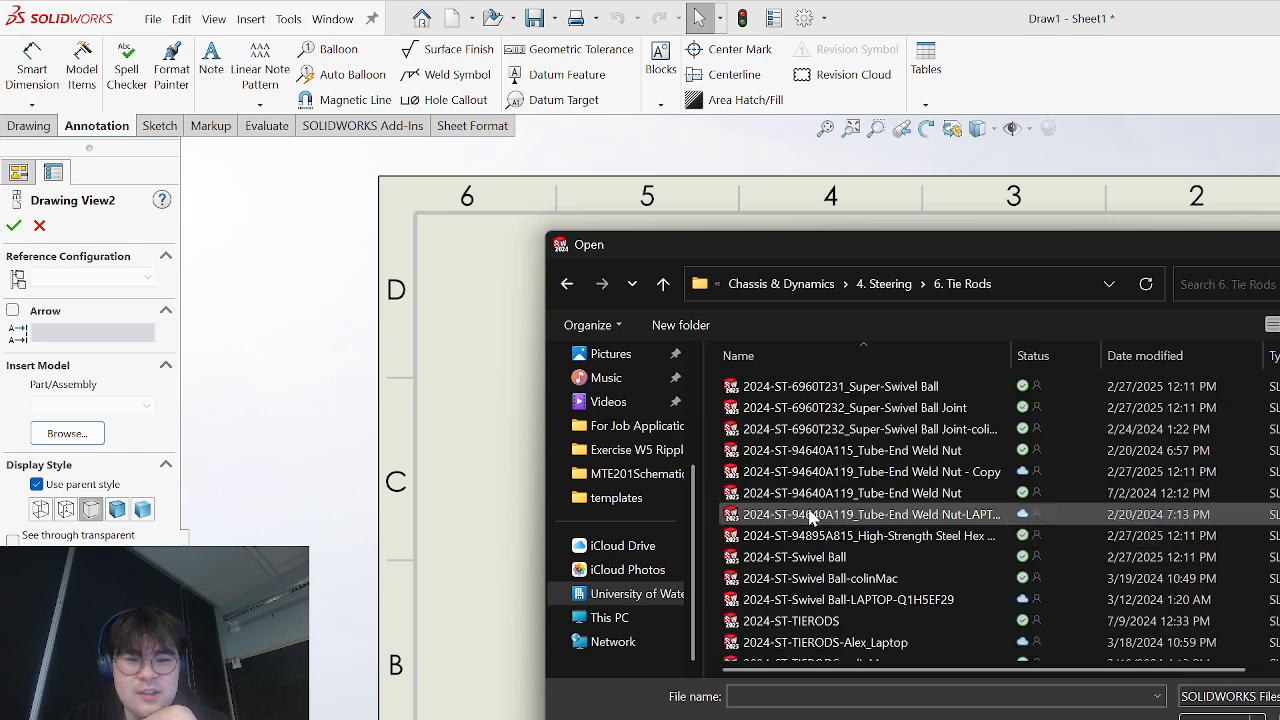
{"action": "left_click", "coordinate": [948, 493]}
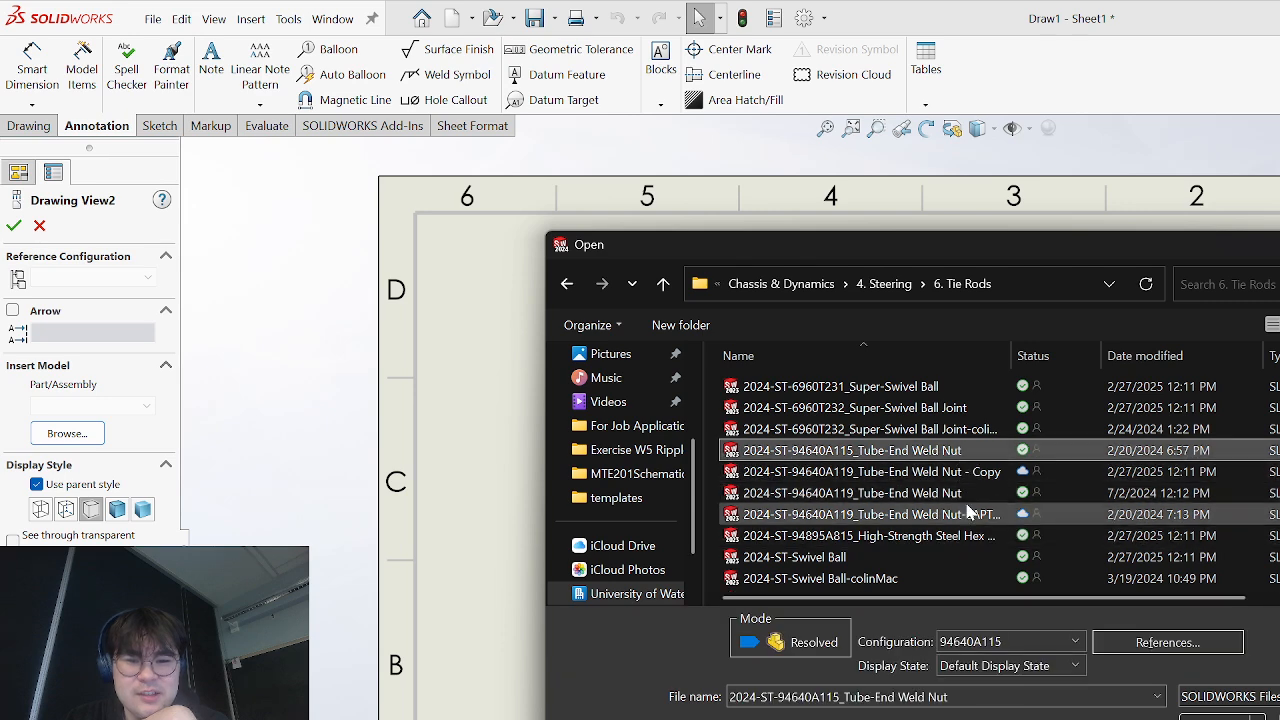
{"action": "left_click", "coordinate": [1222, 716]}
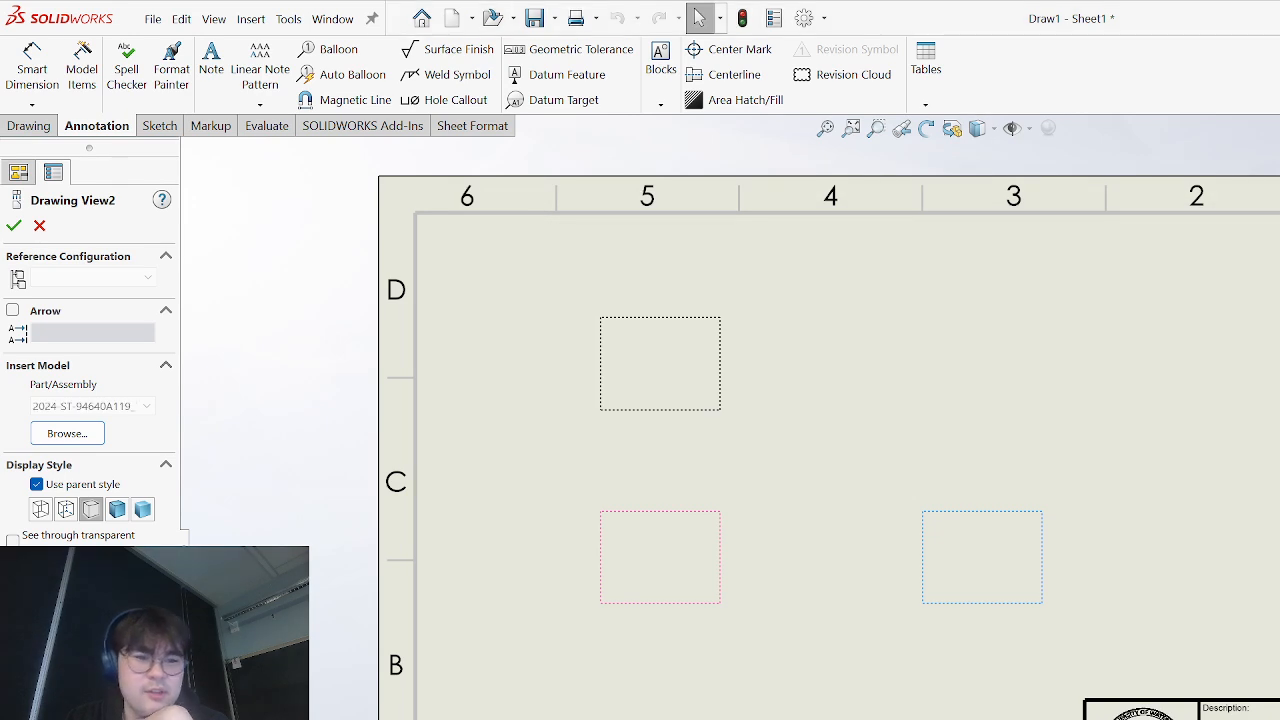
{"action": "left_click", "coordinate": [14, 227]}
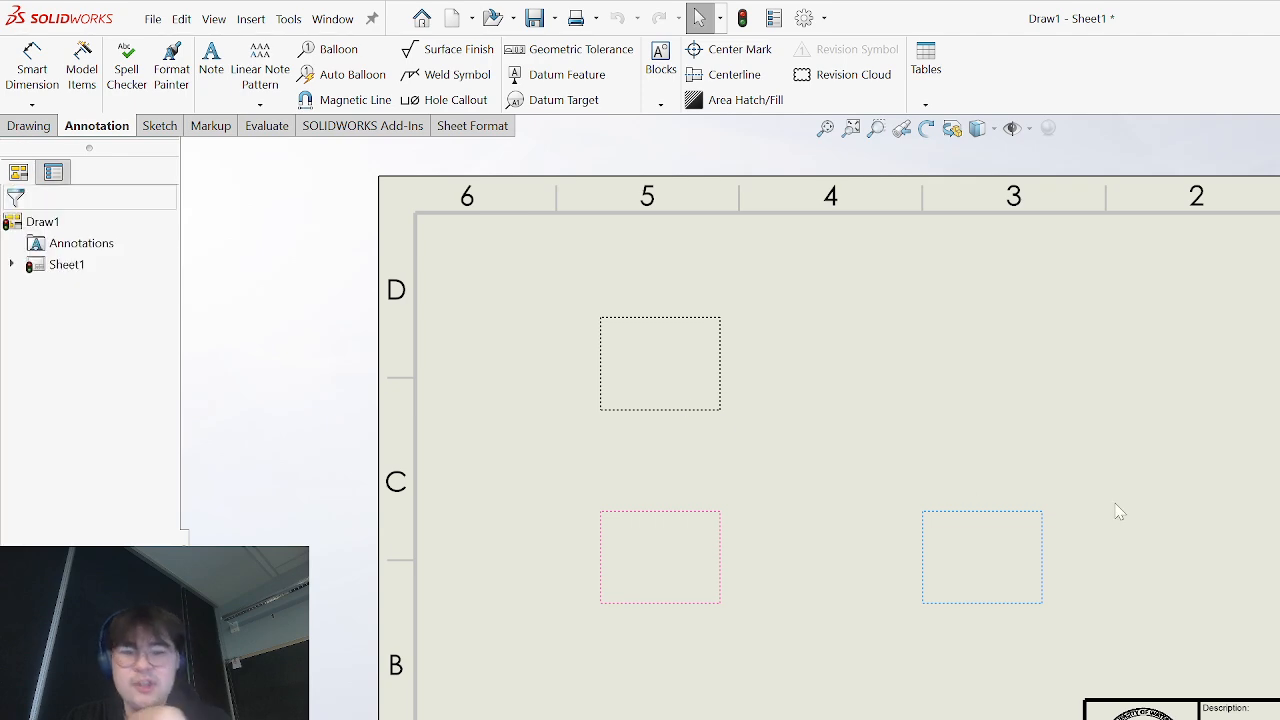
- Dimension the weld nut's overall height in the upper view, from its lower edge to its upper edge, placing it beside the part
{"action": "scroll", "coordinate": [783, 584], "scroll_direction": "down", "scroll_amount": 3}
{"action": "scroll", "coordinate": [679, 410], "scroll_direction": "up", "scroll_amount": 1}
{"action": "scroll", "coordinate": [679, 410], "scroll_direction": "up", "scroll_amount": 2}
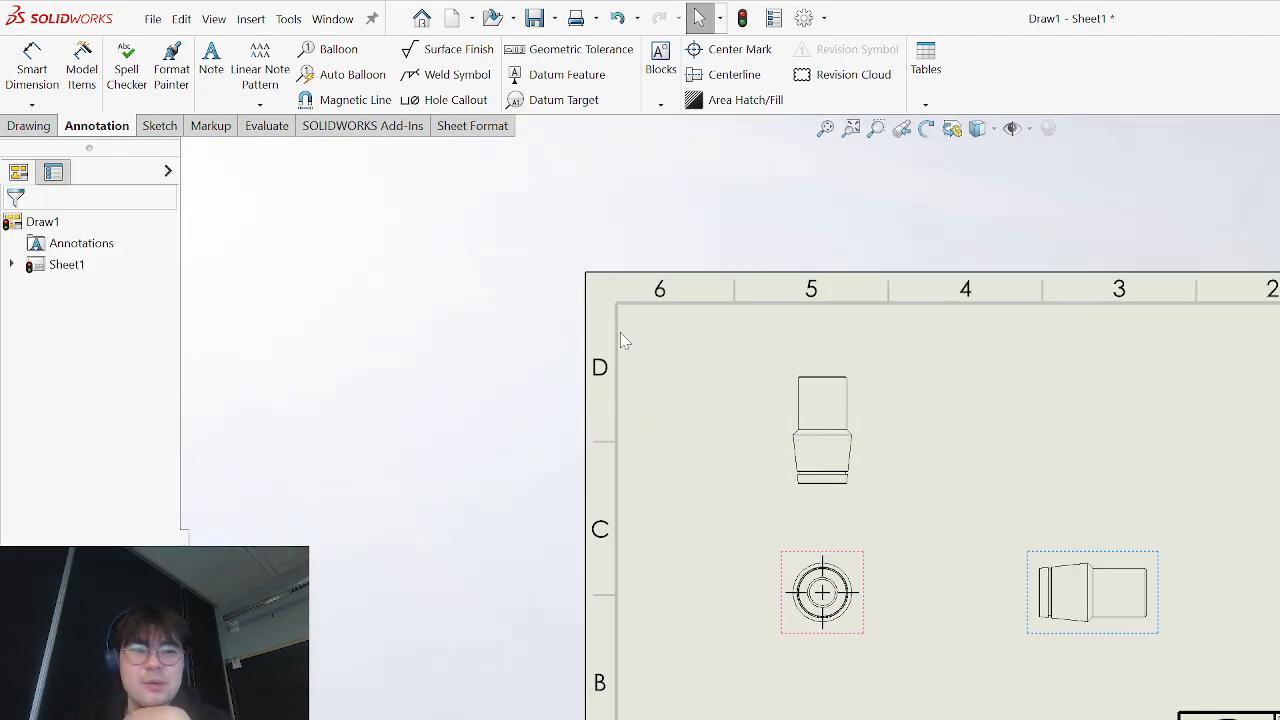
{"action": "left_click", "coordinate": [701, 302]}
{"action": "scroll", "coordinate": [729, 360], "scroll_direction": "down", "scroll_amount": 1}
{"action": "right_click_drag", "start_coordinate": [1089, 507], "coordinate": [1105, 340]}
{"action": "scroll", "coordinate": [930, 430], "scroll_direction": "down", "scroll_amount": 2}
{"action": "scroll", "coordinate": [855, 570], "scroll_direction": "down", "scroll_amount": 4}
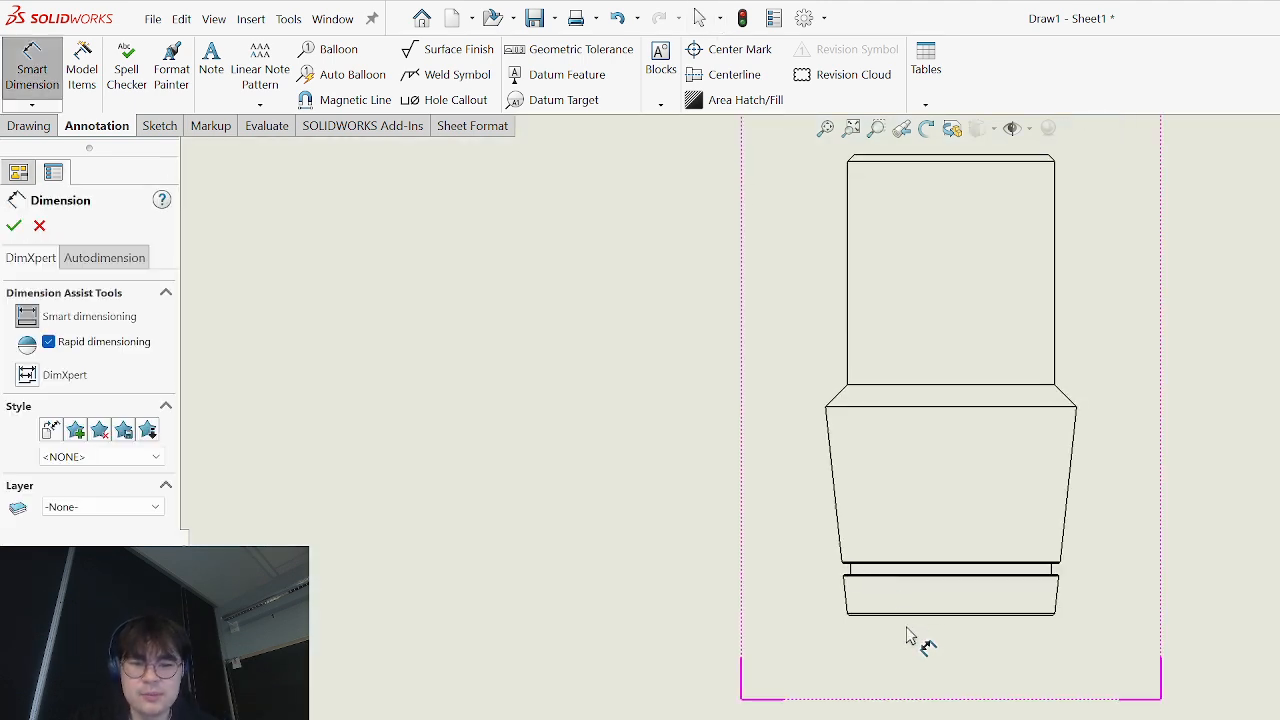
{"action": "scroll", "coordinate": [880, 625], "scroll_direction": "down", "scroll_amount": 3}
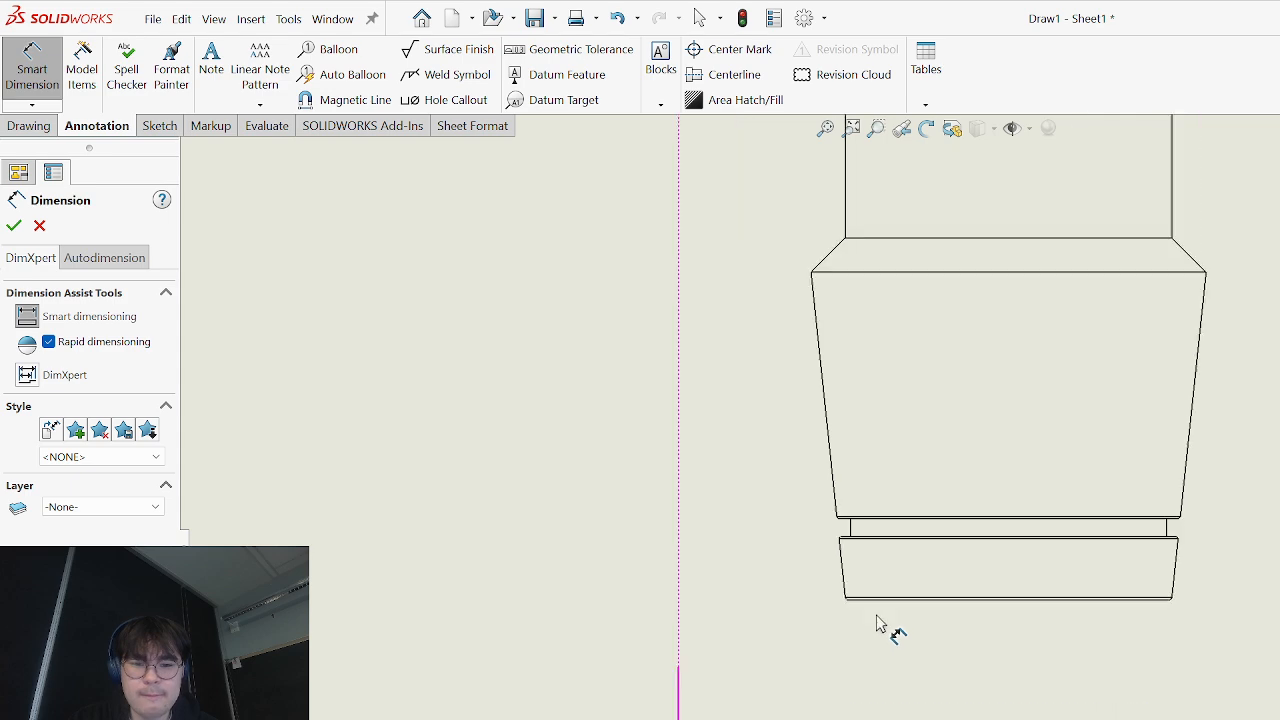
{"action": "left_click", "coordinate": [865, 598]}
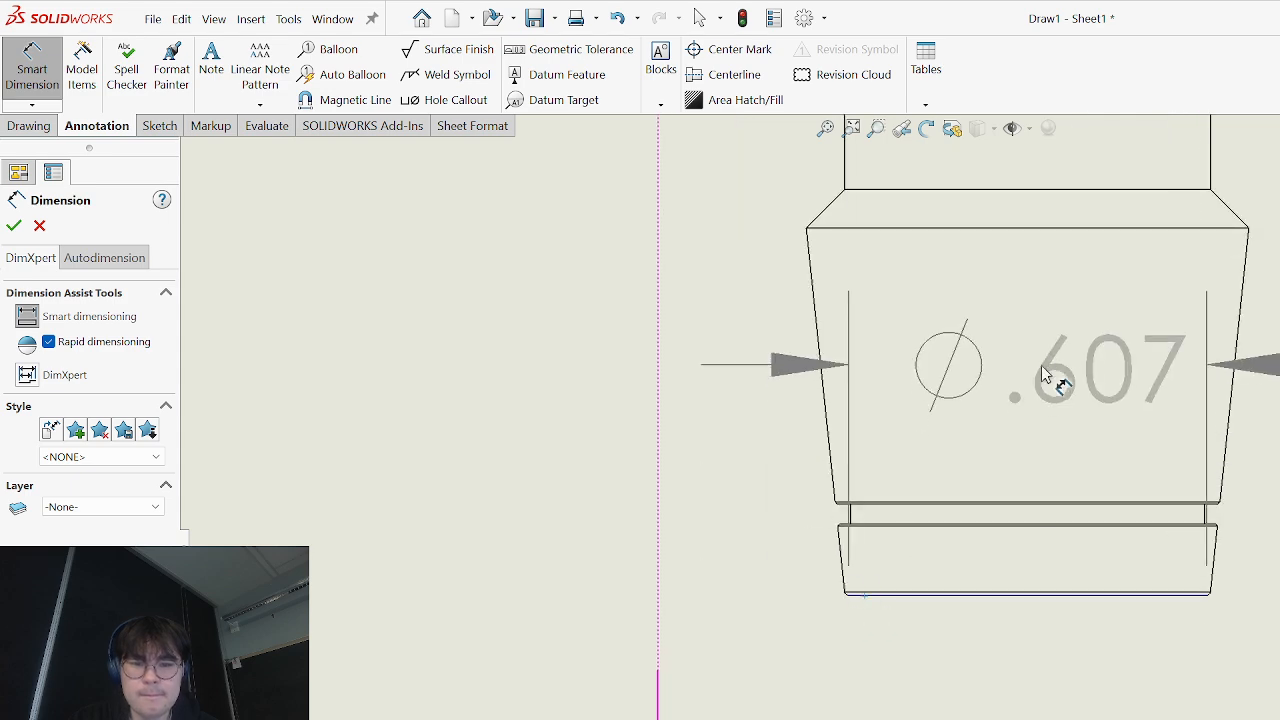
{"action": "scroll", "coordinate": [1046, 368], "scroll_direction": "up", "scroll_amount": 5}
{"action": "scroll", "coordinate": [988, 215], "scroll_direction": "down", "scroll_amount": 6}
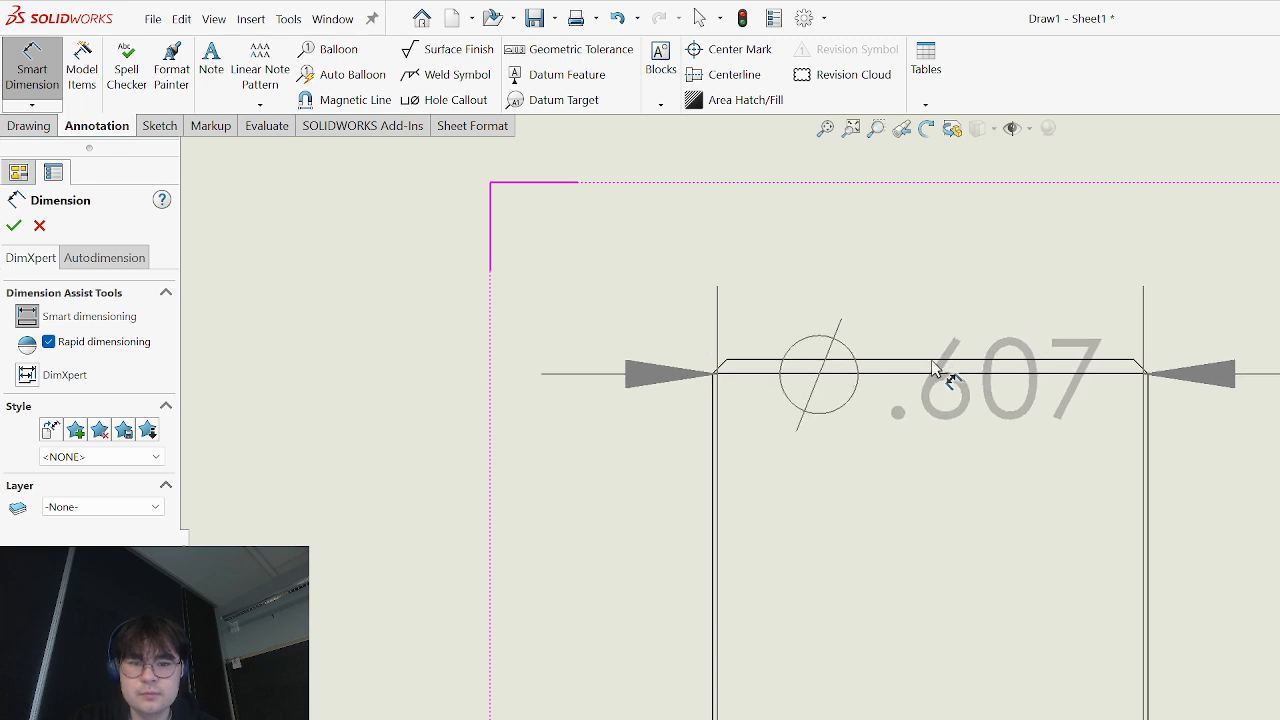
{"action": "left_click", "coordinate": [941, 367]}
{"action": "scroll", "coordinate": [936, 547], "scroll_direction": "up", "scroll_amount": 5}
{"action": "left_click", "coordinate": [1075, 648]}
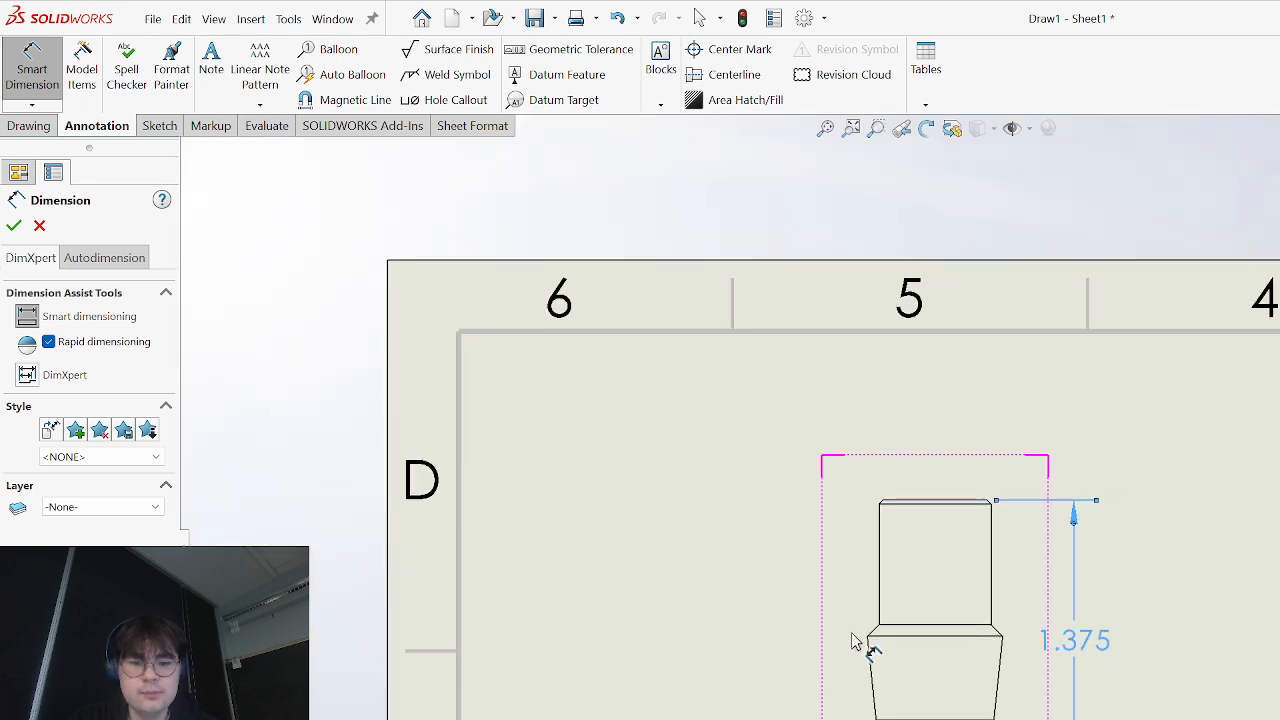
{"action": "scroll", "coordinate": [856, 618], "scroll_direction": "down", "scroll_amount": 4}
{"action": "key", "text": "Escape"}
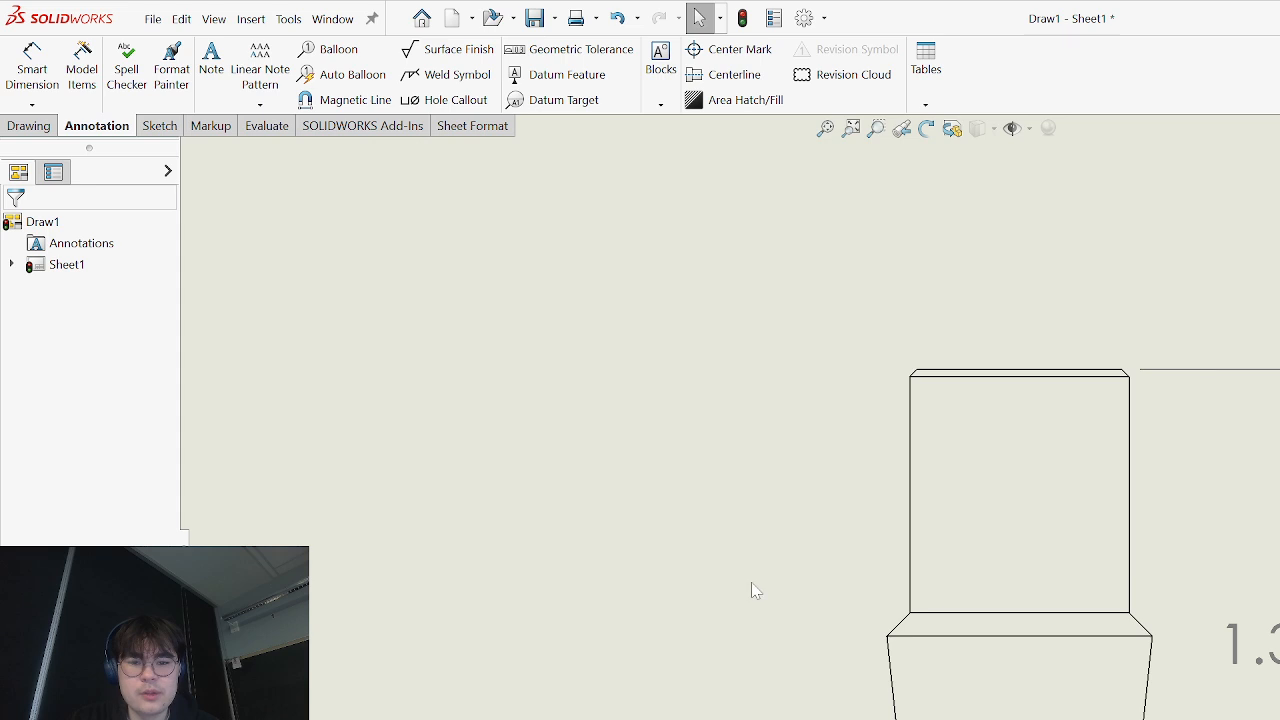
- Try to dimension across the straight cylindrical section from its side edge in the upper view, deleting each misplaced length dimension
{"action": "right_click_drag", "start_coordinate": [753, 582], "coordinate": [786, 338]}
{"action": "left_click", "coordinate": [912, 484]}
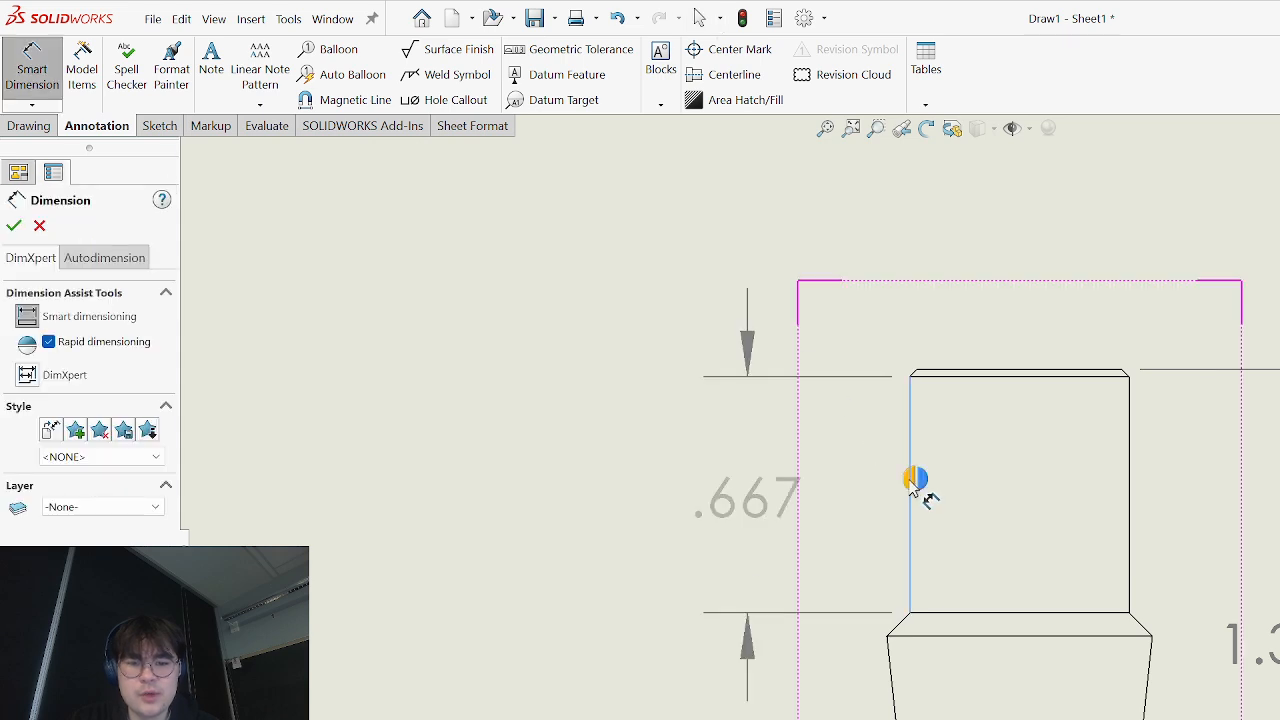
{"action": "left_click", "coordinate": [1133, 485]}
{"action": "scroll", "coordinate": [1136, 450], "scroll_direction": "down", "scroll_amount": 3}
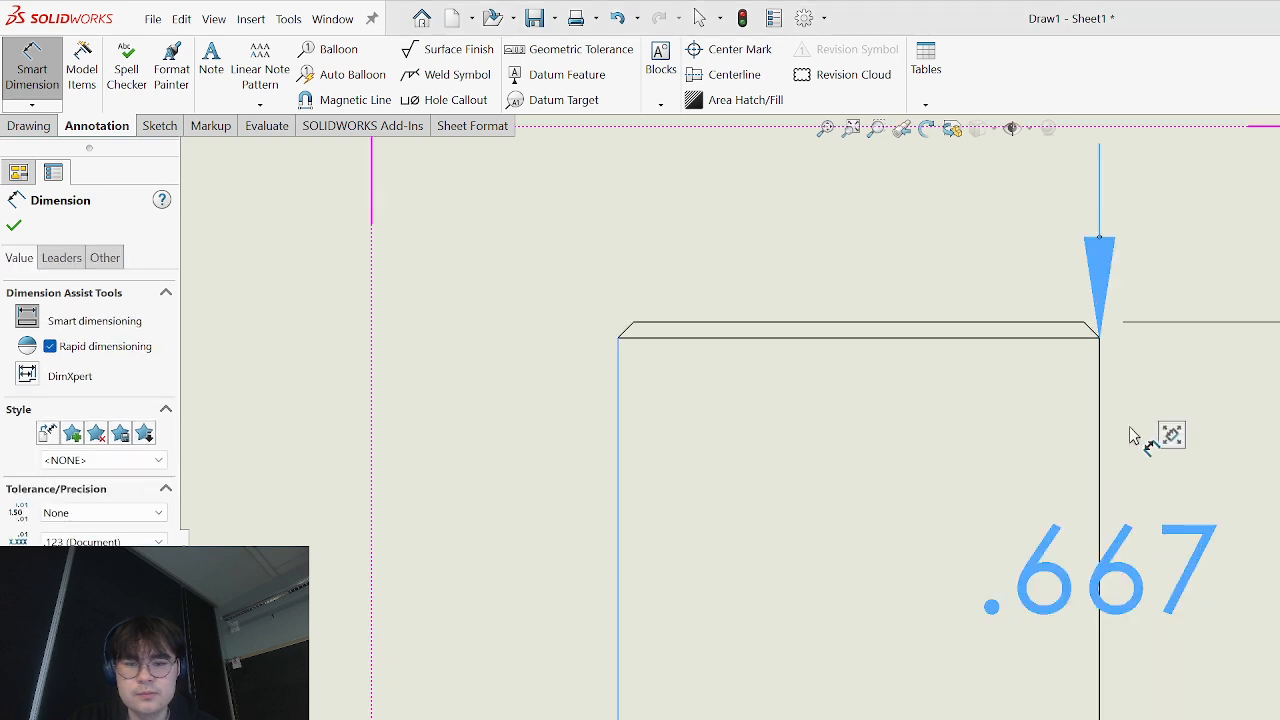
{"action": "key", "text": "Delete"}
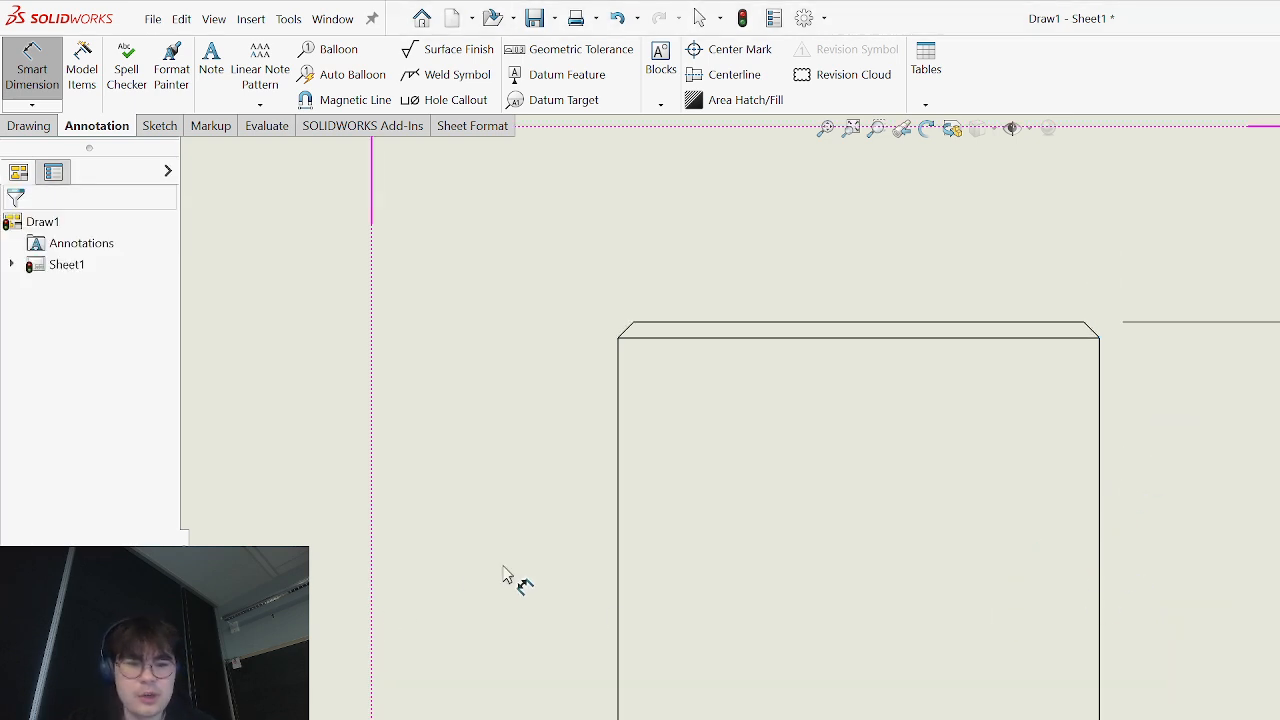
{"action": "left_click", "coordinate": [617, 592]}
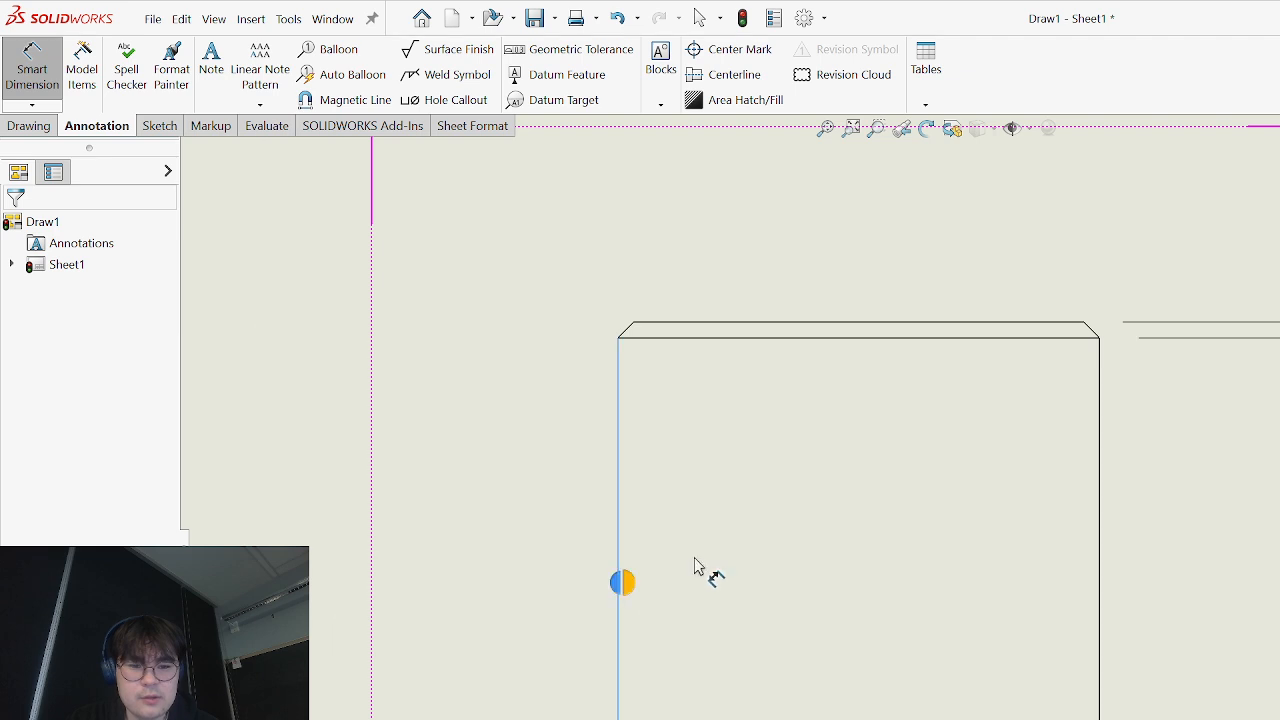
{"action": "left_click", "coordinate": [1112, 428]}
{"action": "scroll", "coordinate": [1100, 408], "scroll_direction": "down", "scroll_amount": 3}
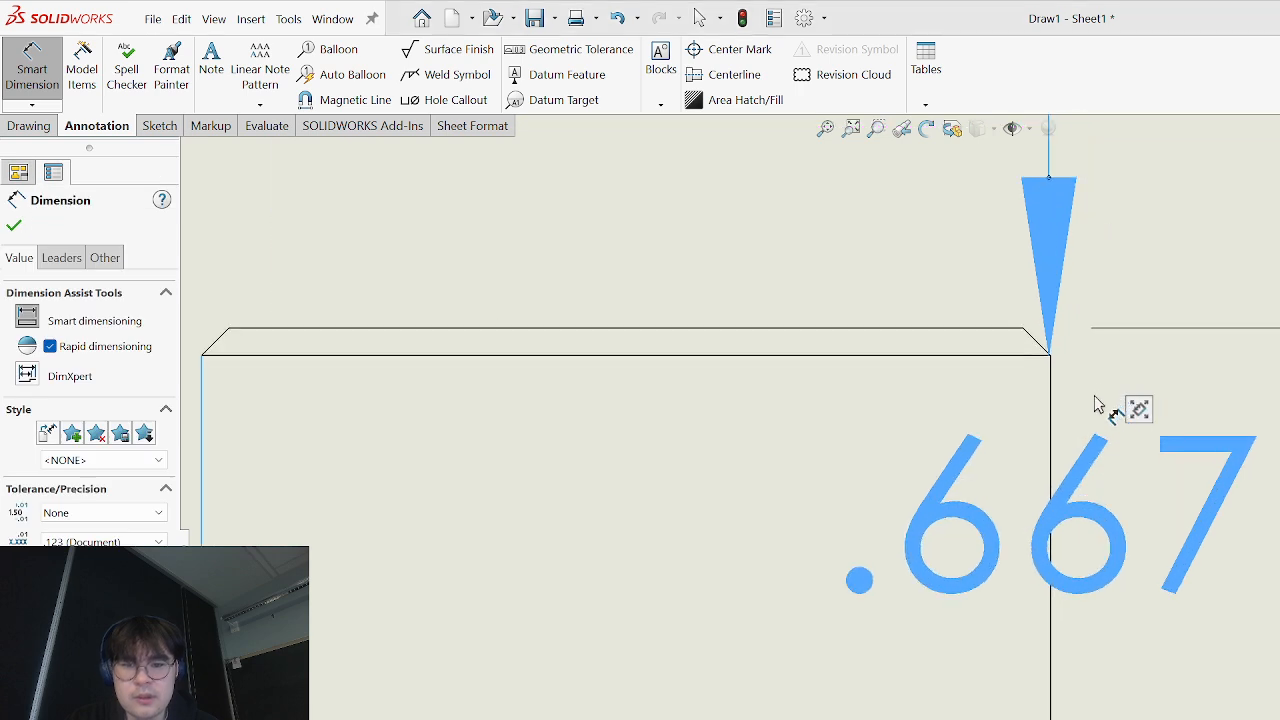
{"action": "key", "text": "Escape"}
{"action": "left_click", "coordinate": [1050, 555]}
{"action": "key", "text": "Delete"}
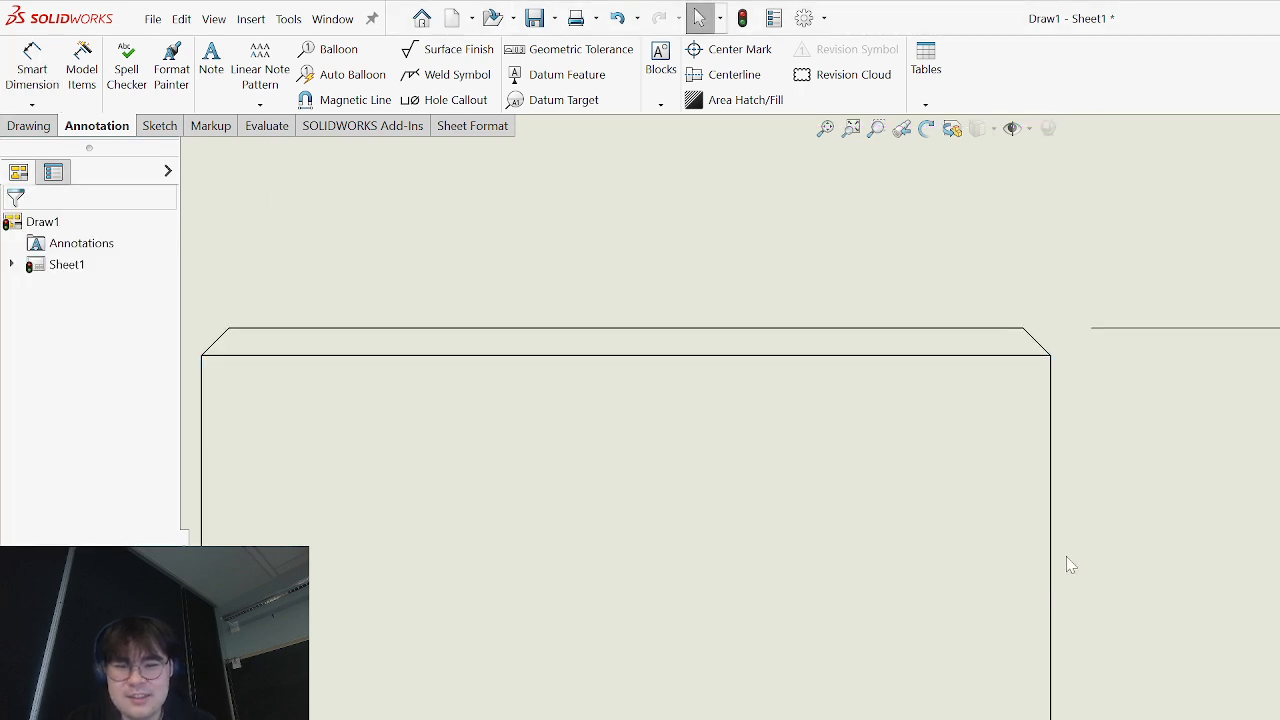
- Dimension the diameter of the straight cylindrical section between its two side edges, placing it above the upper view, and leave Smart Dimension
{"action": "scroll", "coordinate": [1066, 556], "scroll_direction": "up", "scroll_amount": 3}
{"action": "left_click", "coordinate": [1078, 521]}
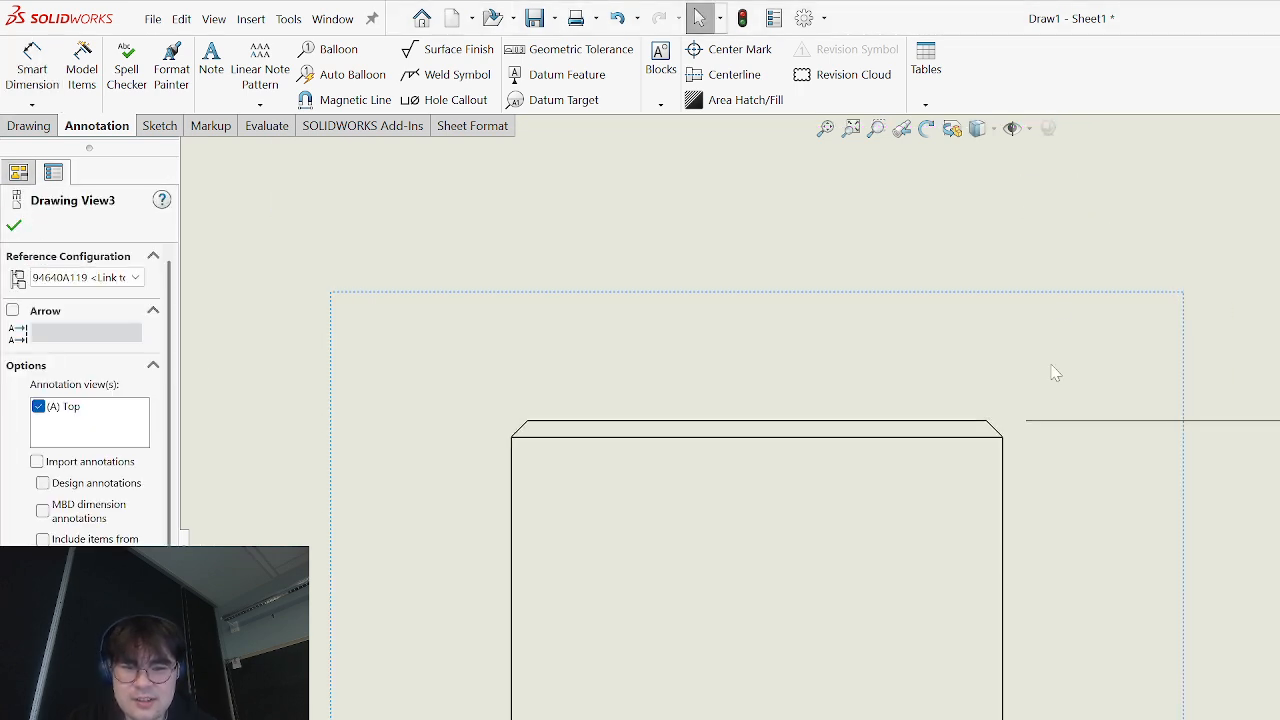
{"action": "right_click_drag", "start_coordinate": [1078, 521], "coordinate": [1097, 49]}
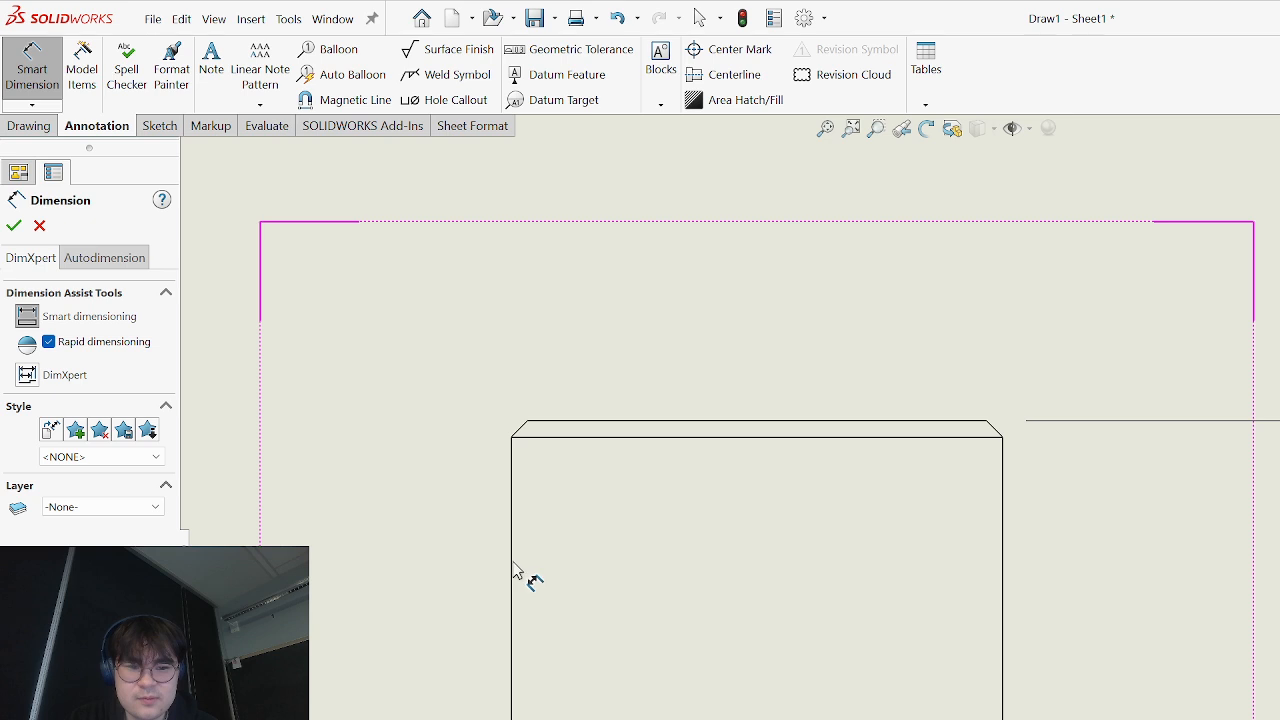
{"action": "left_click", "coordinate": [1002, 702]}
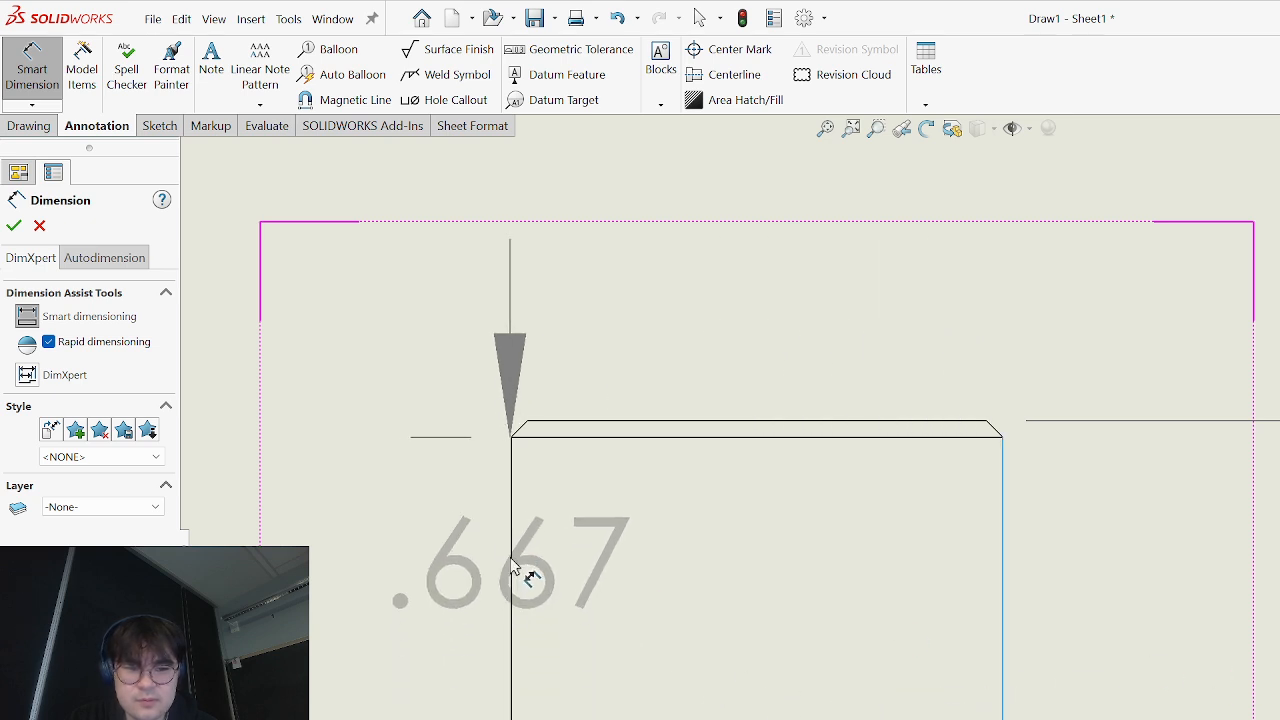
{"action": "left_click", "coordinate": [511, 563]}
{"action": "scroll", "coordinate": [610, 450], "scroll_direction": "up", "scroll_amount": 5}
{"action": "left_click", "coordinate": [897, 372]}
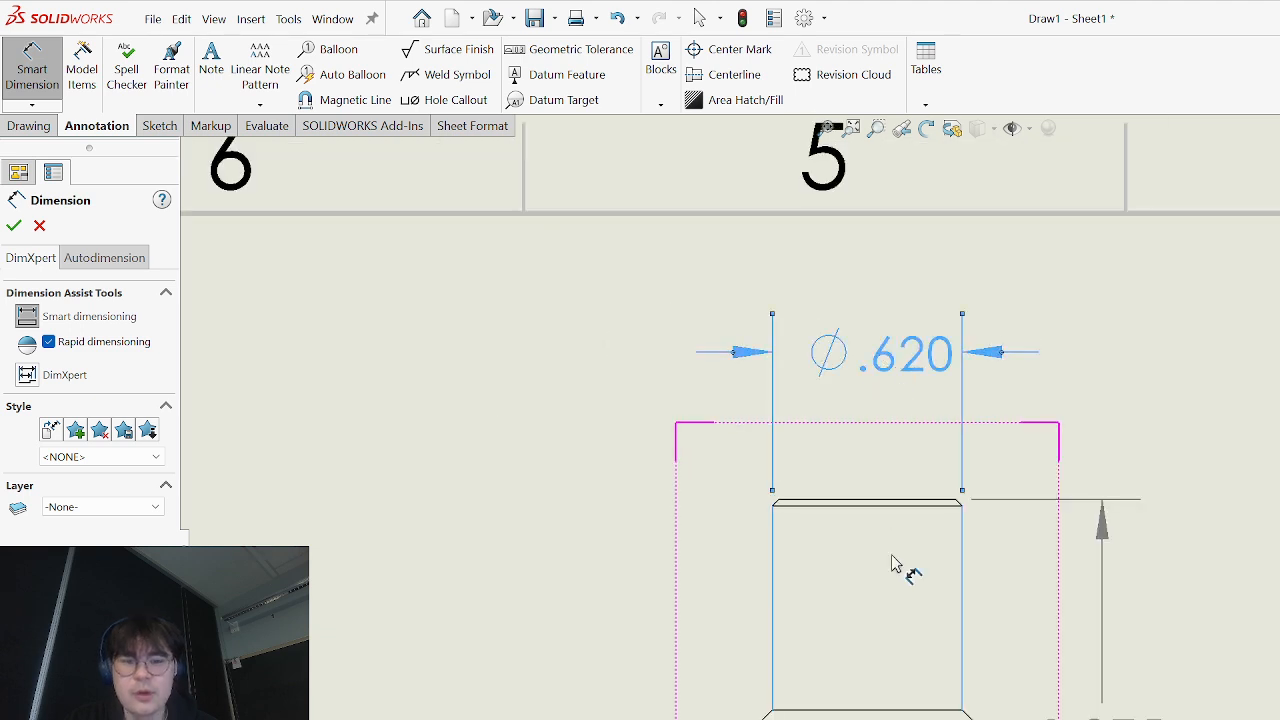
{"action": "scroll", "coordinate": [930, 600], "scroll_direction": "up", "scroll_amount": 5}
{"action": "key", "text": "Escape"}
{"action": "key", "text": "Escape"}
{"action": "scroll", "coordinate": [906, 518], "scroll_direction": "down", "scroll_amount": 2}
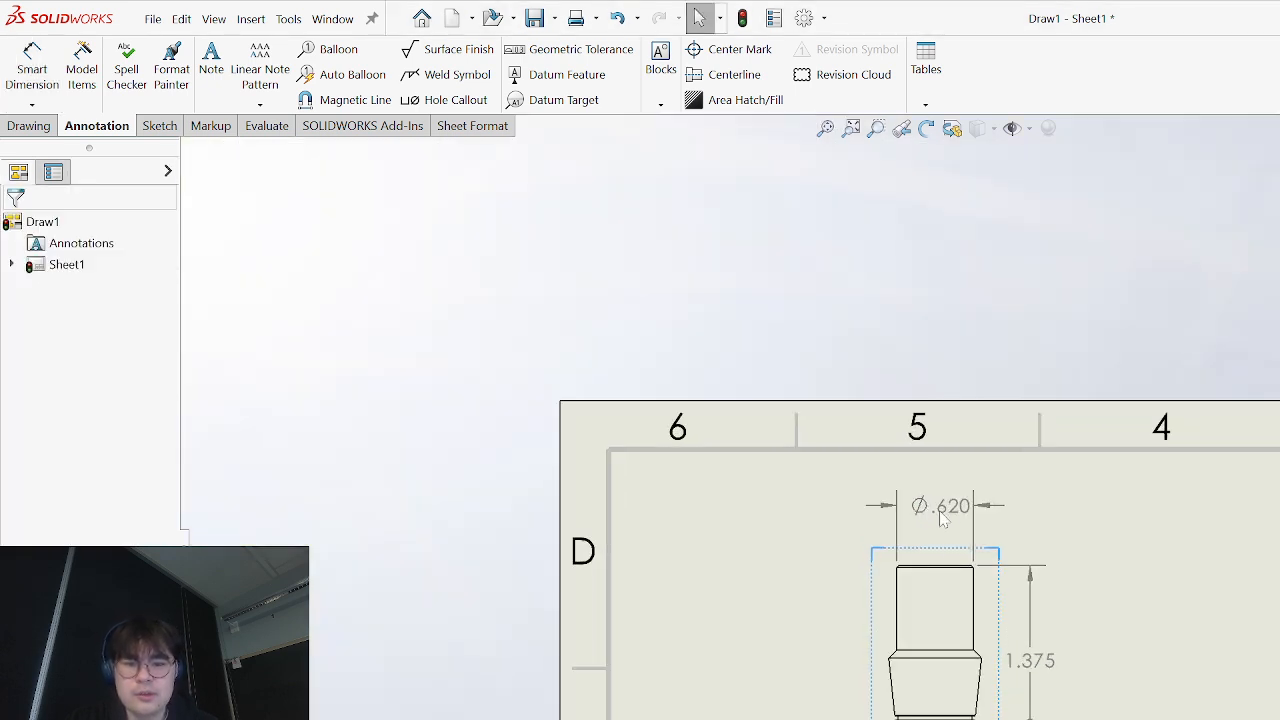
{"action": "left_click", "coordinate": [938, 511]}
{"action": "scroll", "coordinate": [938, 511], "scroll_direction": "up", "scroll_amount": 2}
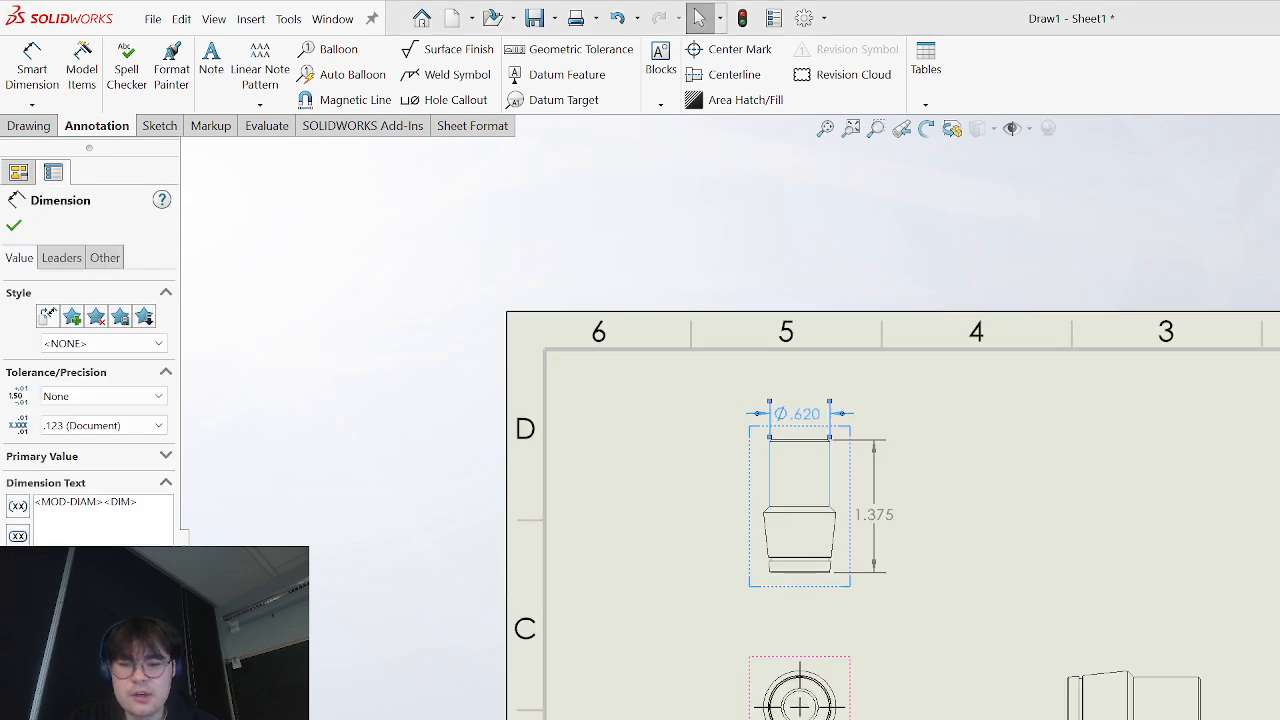
{"action": "key", "text": "Escape"}
{"action": "scroll", "coordinate": [682, 715], "scroll_direction": "down", "scroll_amount": 2}
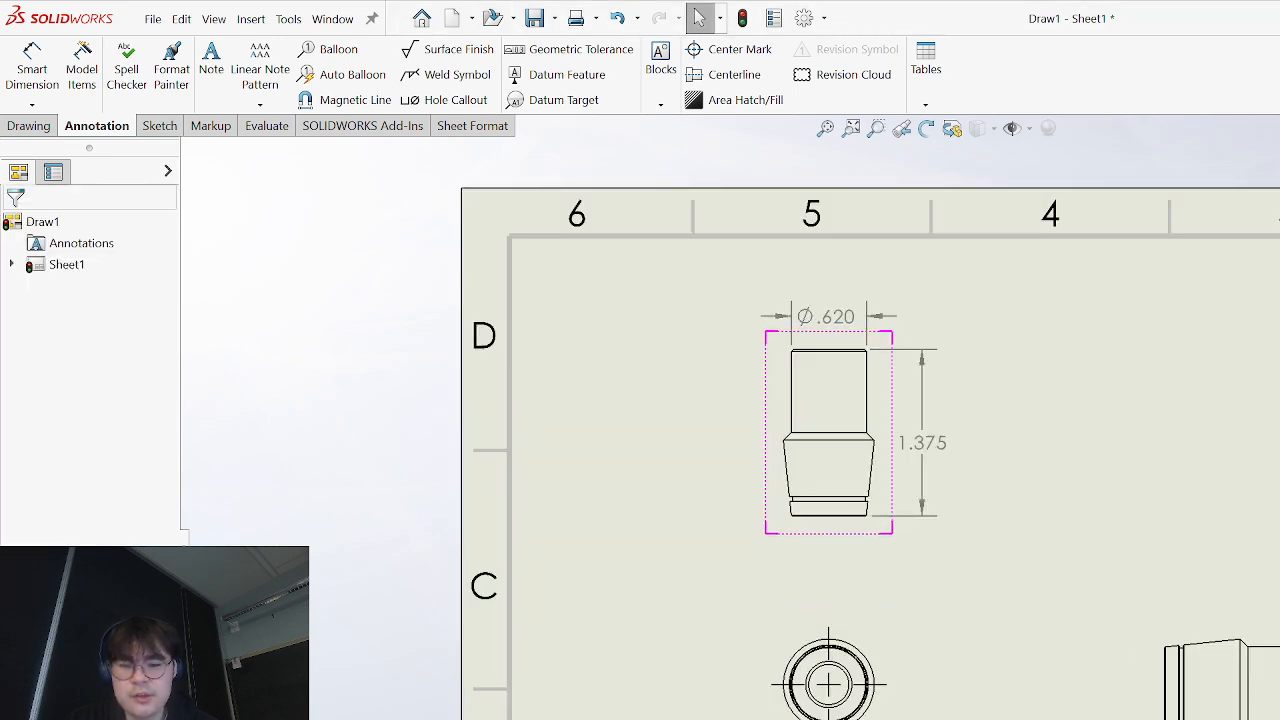
- Open the weld nut part from the side view, accept the older version notice, and section it on the Front Plane to examine its bore
{"action": "left_click", "coordinate": [1248, 685]}
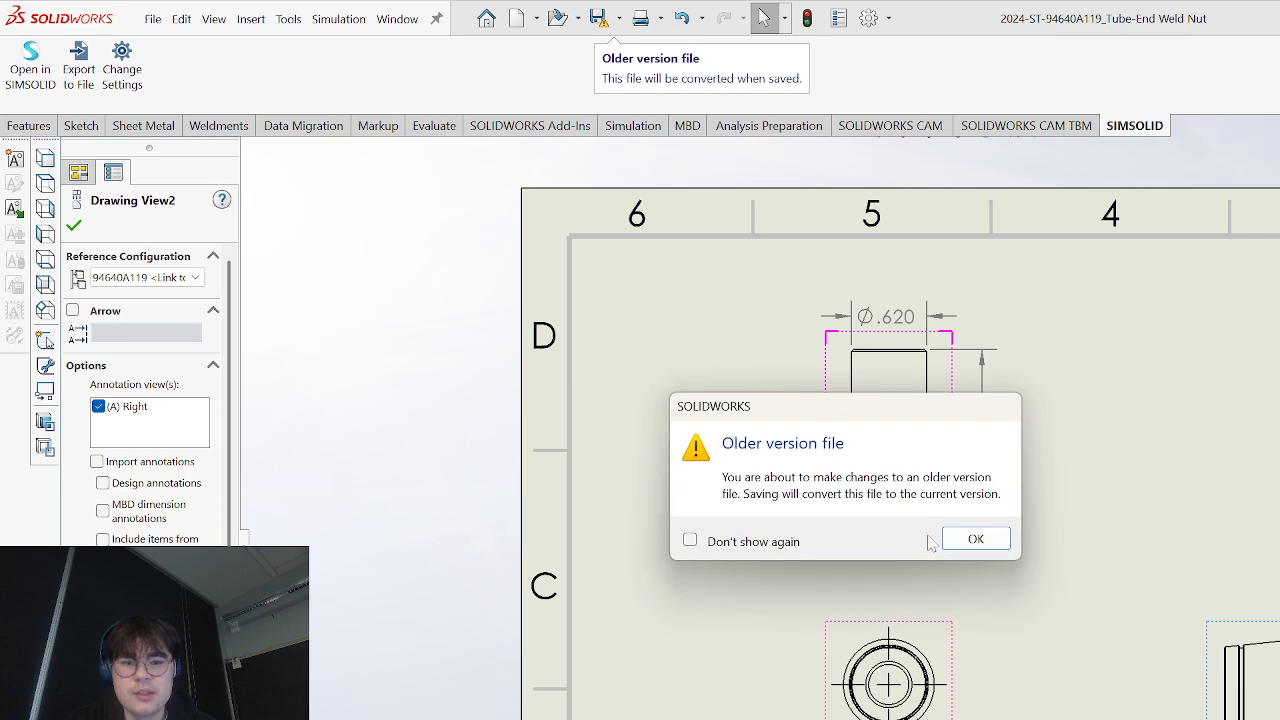
{"action": "left_click", "coordinate": [975, 539]}
{"action": "middle_click_drag", "start_coordinate": [1046, 674], "coordinate": [1008, 460]}
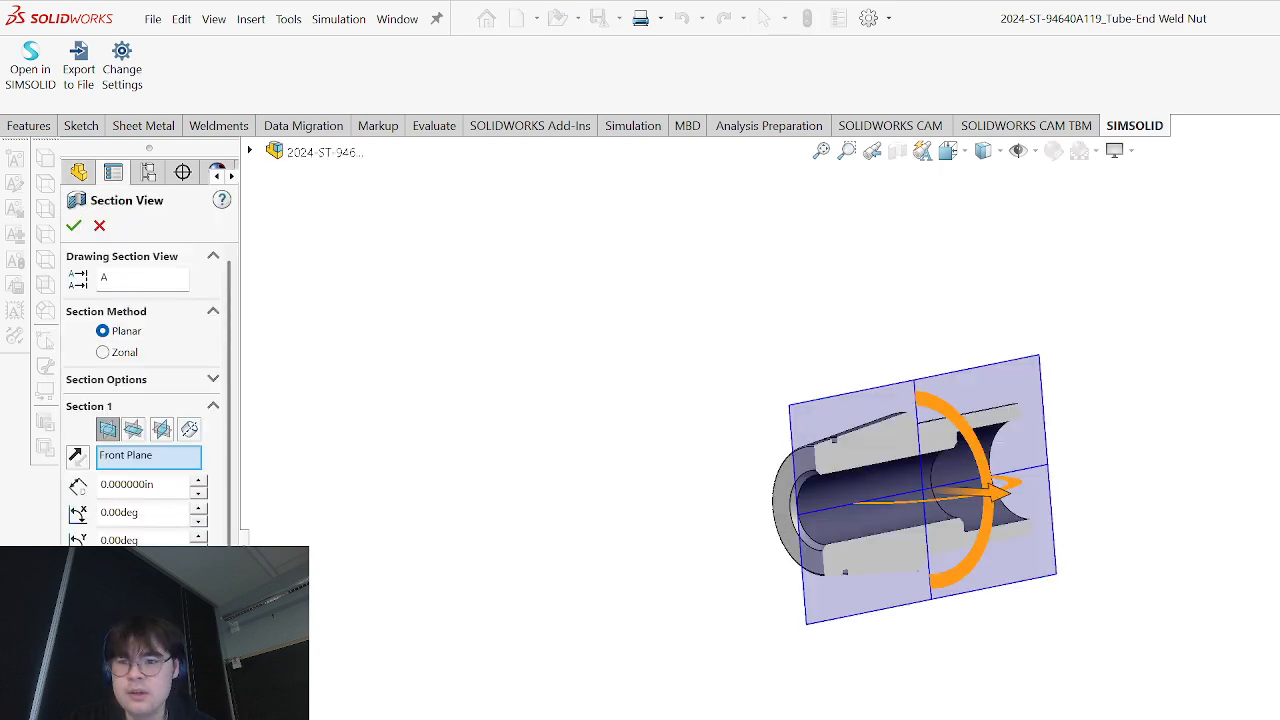
{"action": "key", "text": "Return"}
{"action": "scroll", "coordinate": [960, 465], "scroll_direction": "down", "scroll_amount": 4}
{"action": "middle_click_drag", "start_coordinate": [960, 465], "coordinate": [818, 436]}
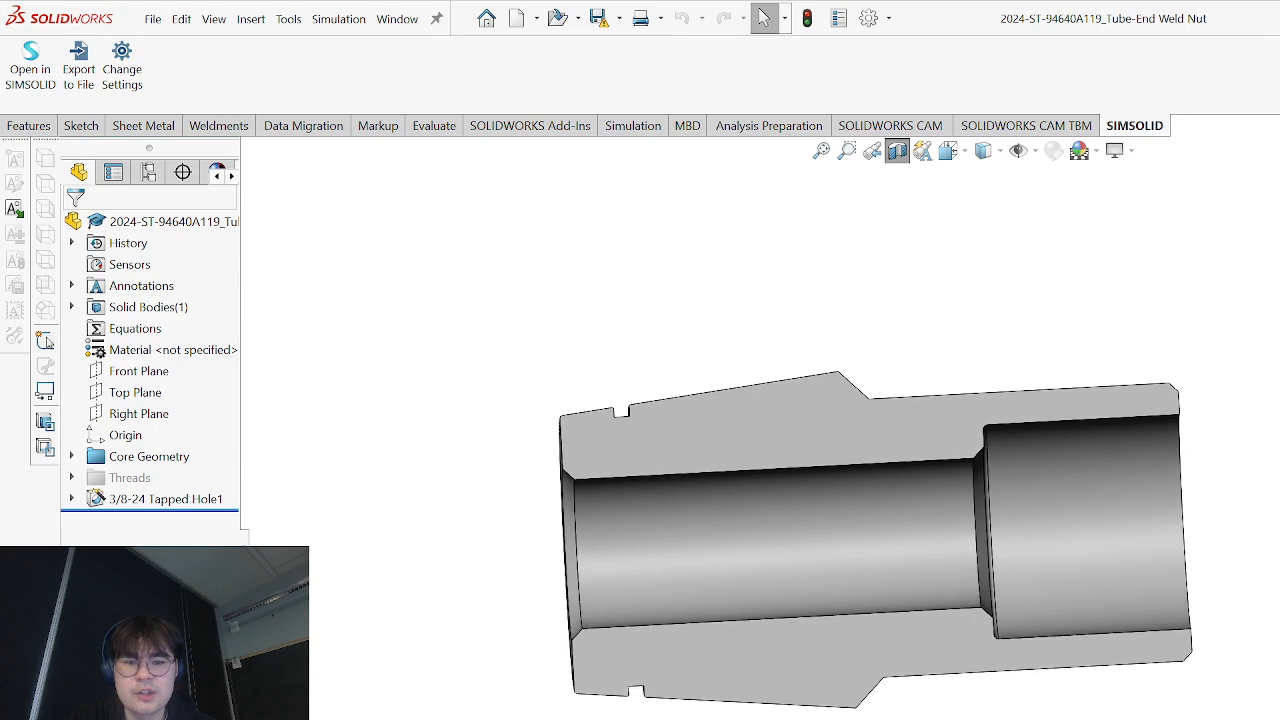
- Examine the sectioned weld nut's bore, shoulder and counterbore from several angles and distances
{"action": "scroll", "coordinate": [1024, 597], "scroll_direction": "down", "scroll_amount": 2}
{"action": "middle_click_drag", "start_coordinate": [1024, 597], "coordinate": [958, 590]}
{"action": "scroll", "coordinate": [1004, 528], "scroll_direction": "down", "scroll_amount": 4}
{"action": "scroll", "coordinate": [1000, 532], "scroll_direction": "up", "scroll_amount": 6}
{"action": "scroll", "coordinate": [944, 547], "scroll_direction": "down", "scroll_amount": 3}
{"action": "scroll", "coordinate": [942, 546], "scroll_direction": "up", "scroll_amount": 4}
{"action": "scroll", "coordinate": [741, 620], "scroll_direction": "down", "scroll_amount": 1}
{"action": "scroll", "coordinate": [743, 625], "scroll_direction": "up", "scroll_amount": 3}
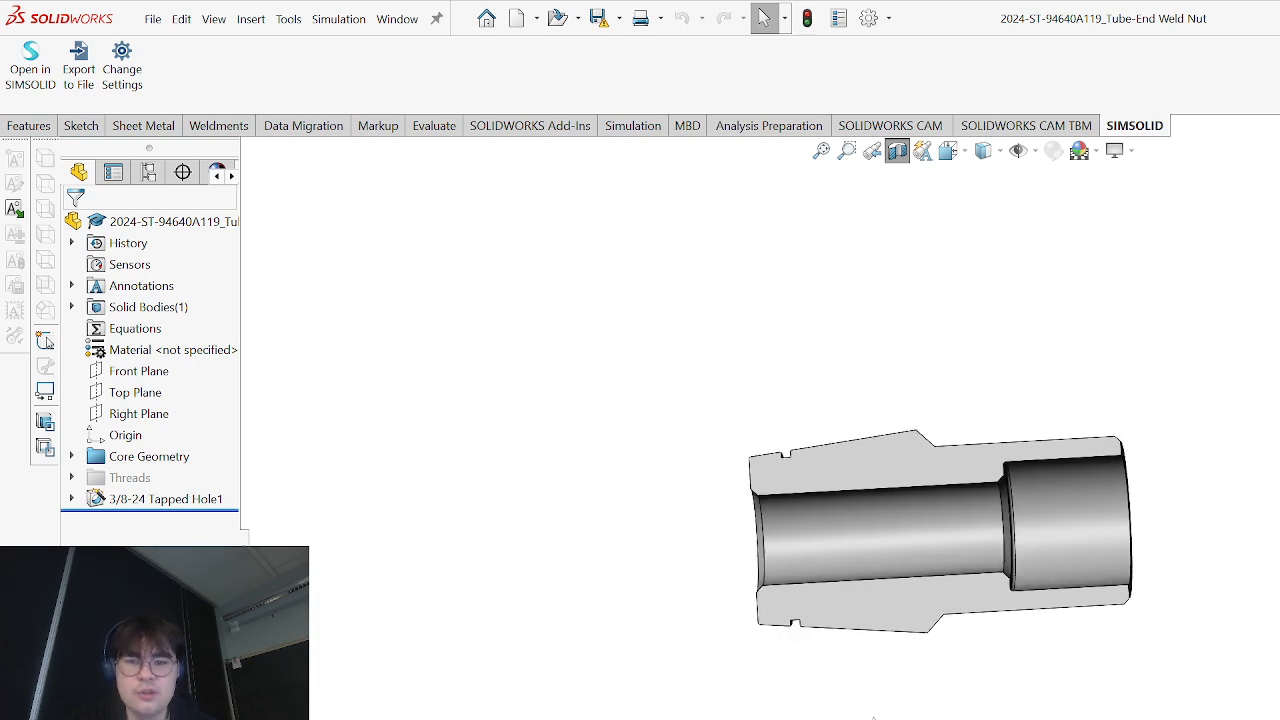
{"action": "scroll", "coordinate": [918, 610], "scroll_direction": "down", "scroll_amount": 2}
{"action": "scroll", "coordinate": [918, 610], "scroll_direction": "up", "scroll_amount": 1}
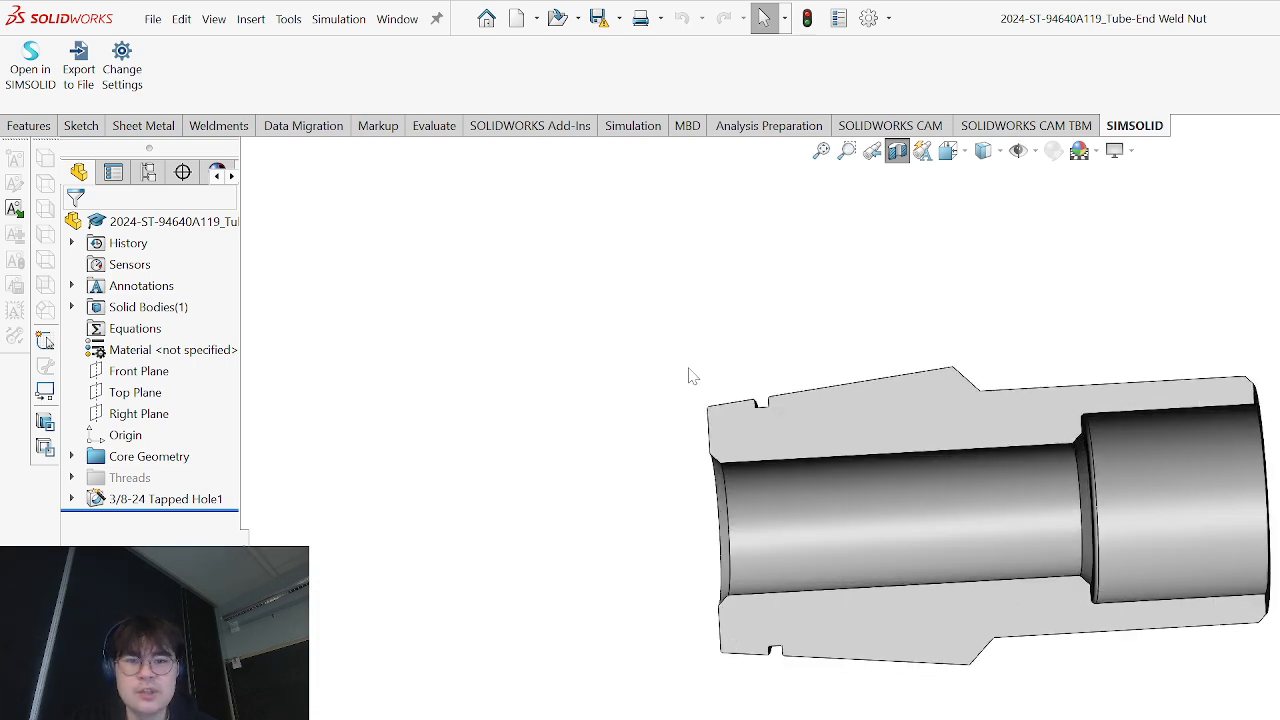
{"action": "mouse_move", "coordinate": [688, 376]}
{"action": "middle_mouse_down"}
{"action": "mouse_move", "coordinate": [700, 391]}
{"action": "mouse_move", "coordinate": [686, 380]}
{"action": "middle_mouse_up"}
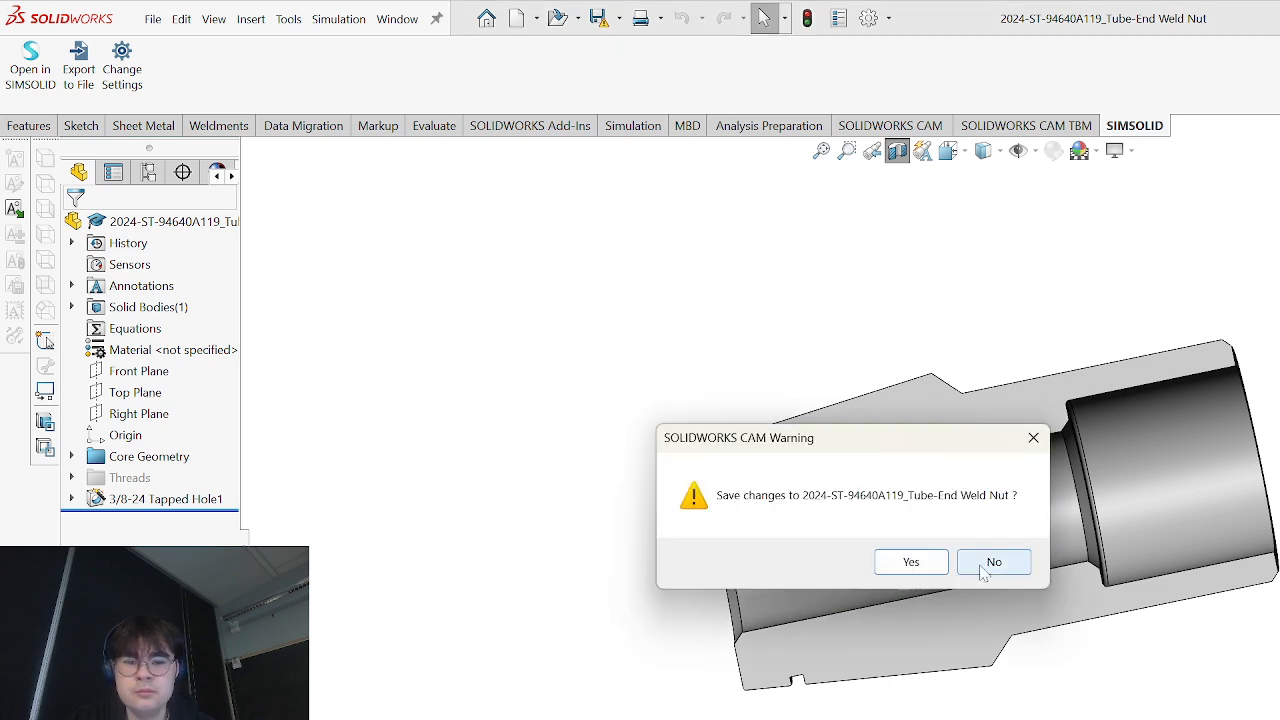
- Close the weld nut part without saving changes and return to the drawing sheet
{"action": "left_click", "coordinate": [992, 563]}
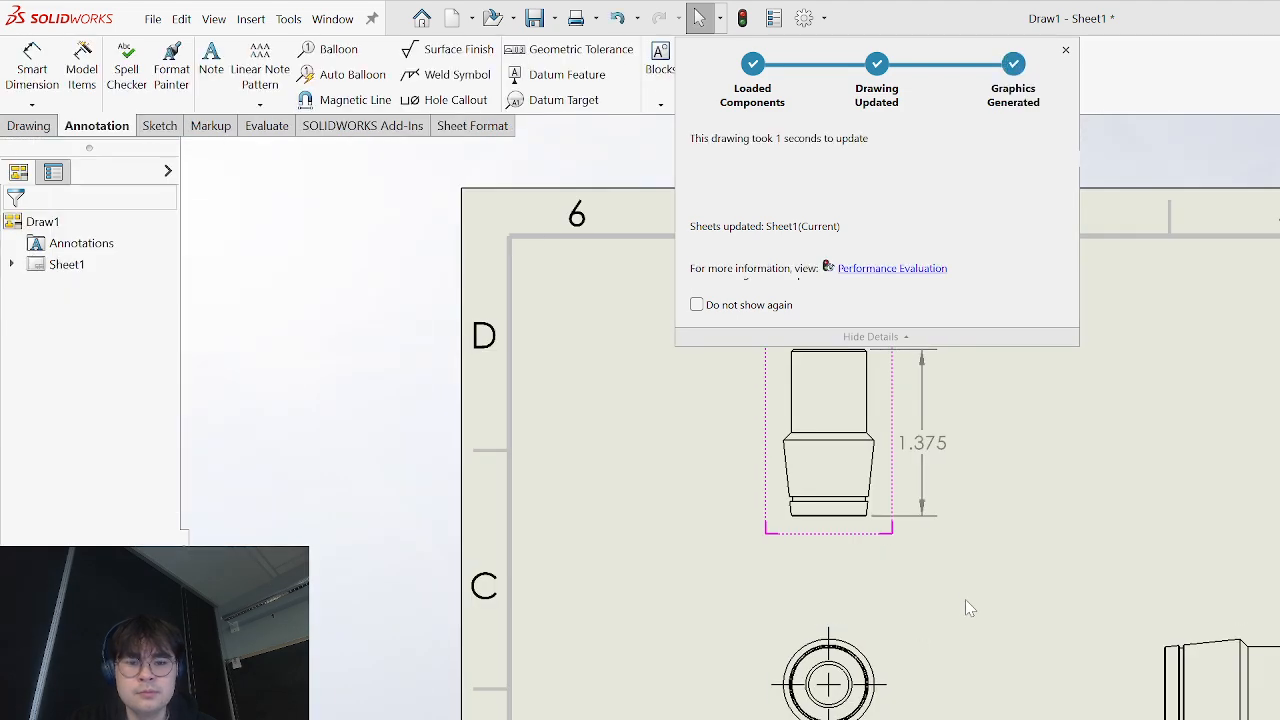
{"action": "scroll", "coordinate": [1000, 618], "scroll_direction": "up", "scroll_amount": 2}
{"action": "scroll", "coordinate": [1100, 655], "scroll_direction": "down", "scroll_amount": 2}
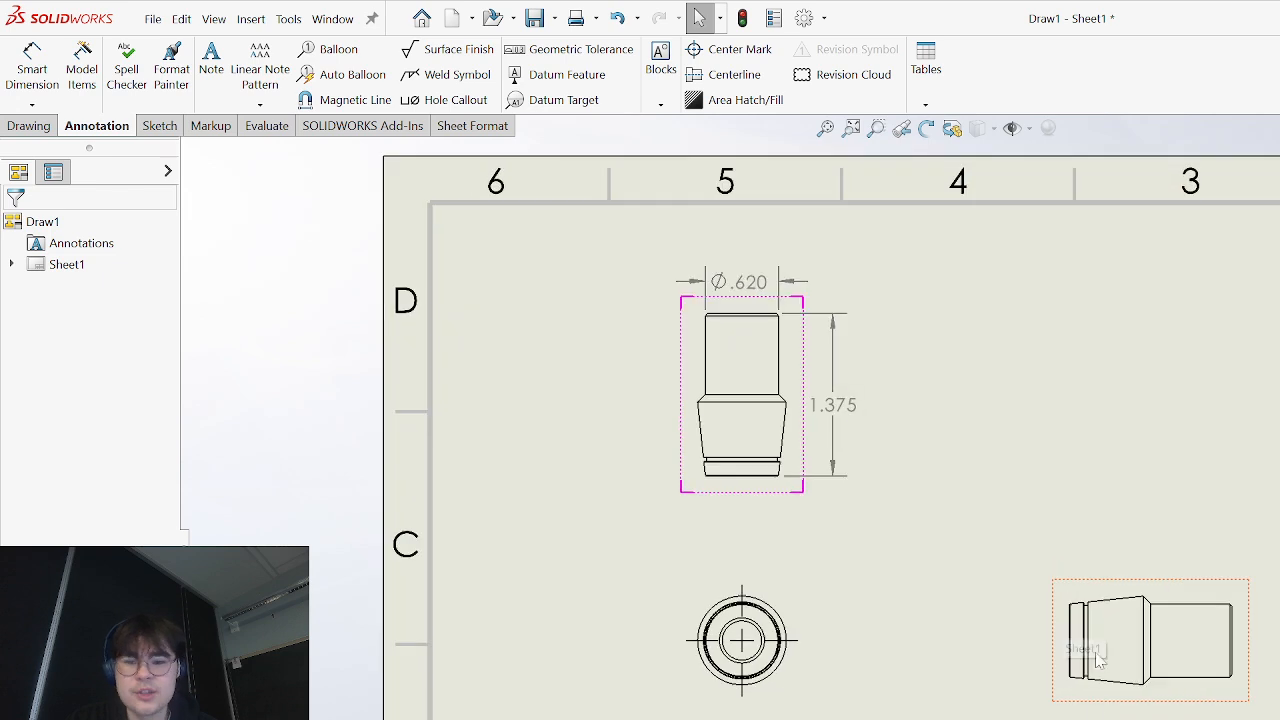
- Delete the projected side view beside the circular end view and confirm the deletion
{"action": "left_click", "coordinate": [1125, 708]}
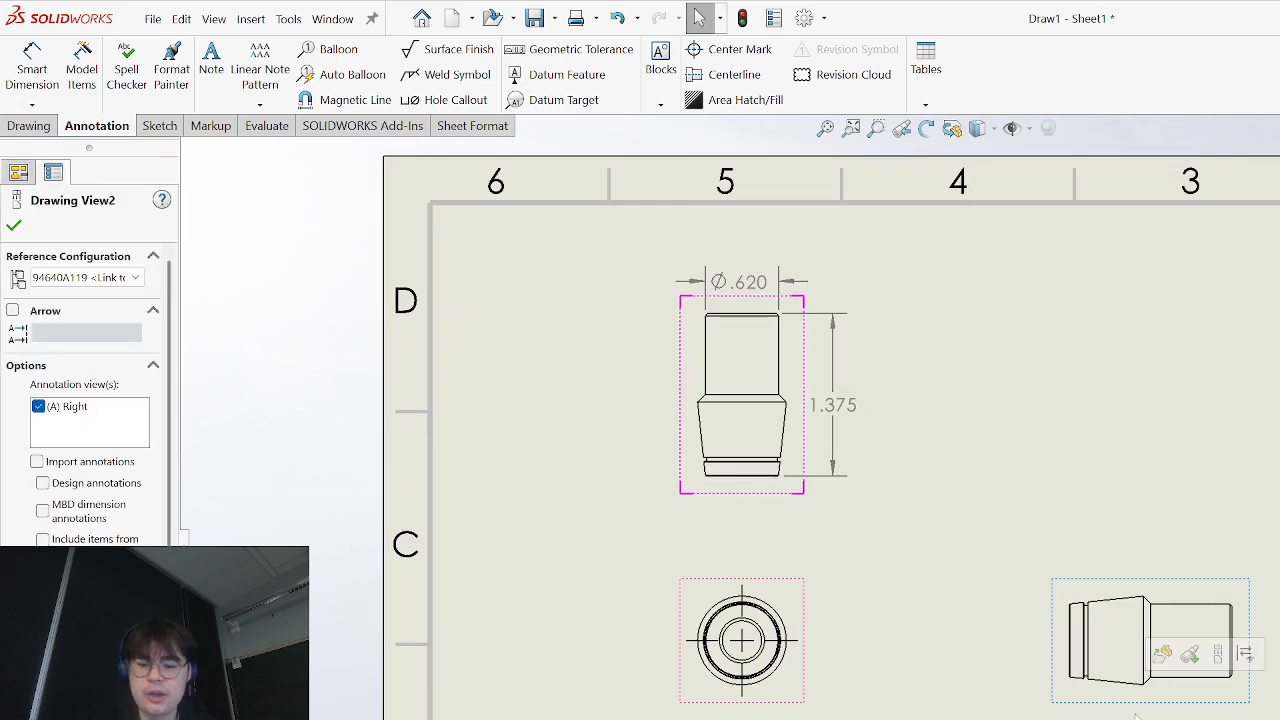
{"action": "key", "text": "Delete"}
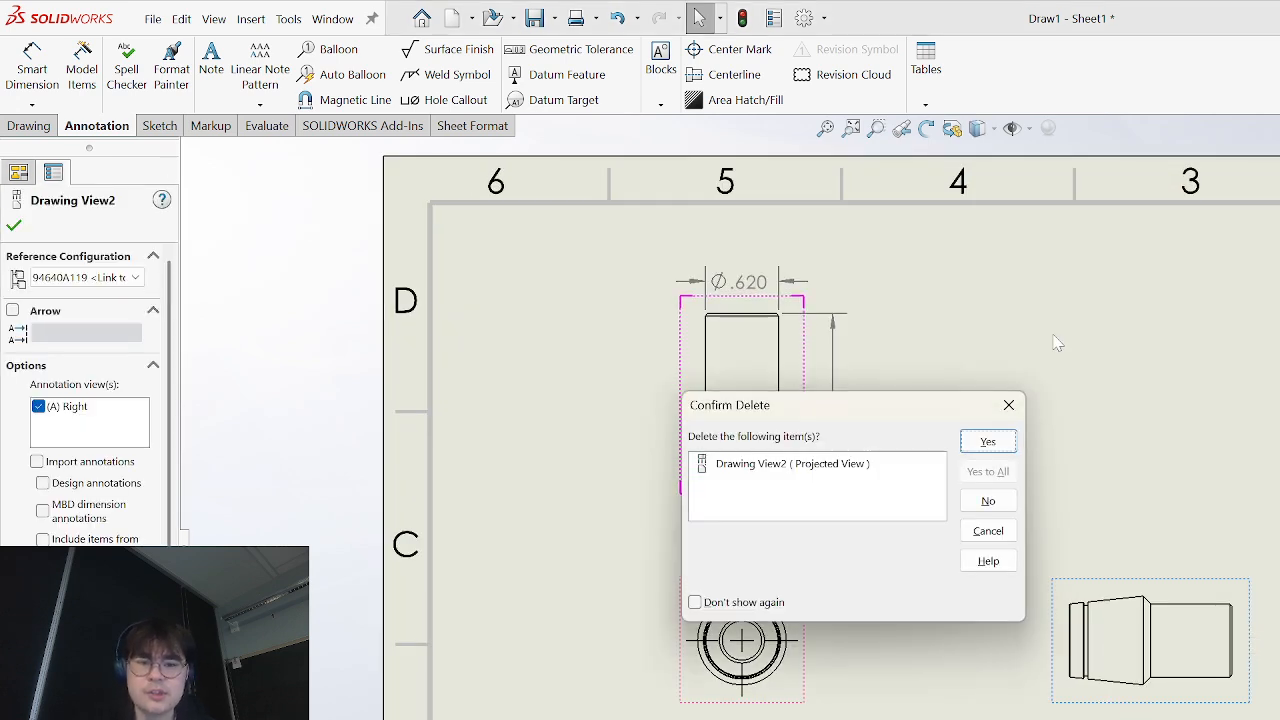
{"action": "left_click", "coordinate": [987, 443]}
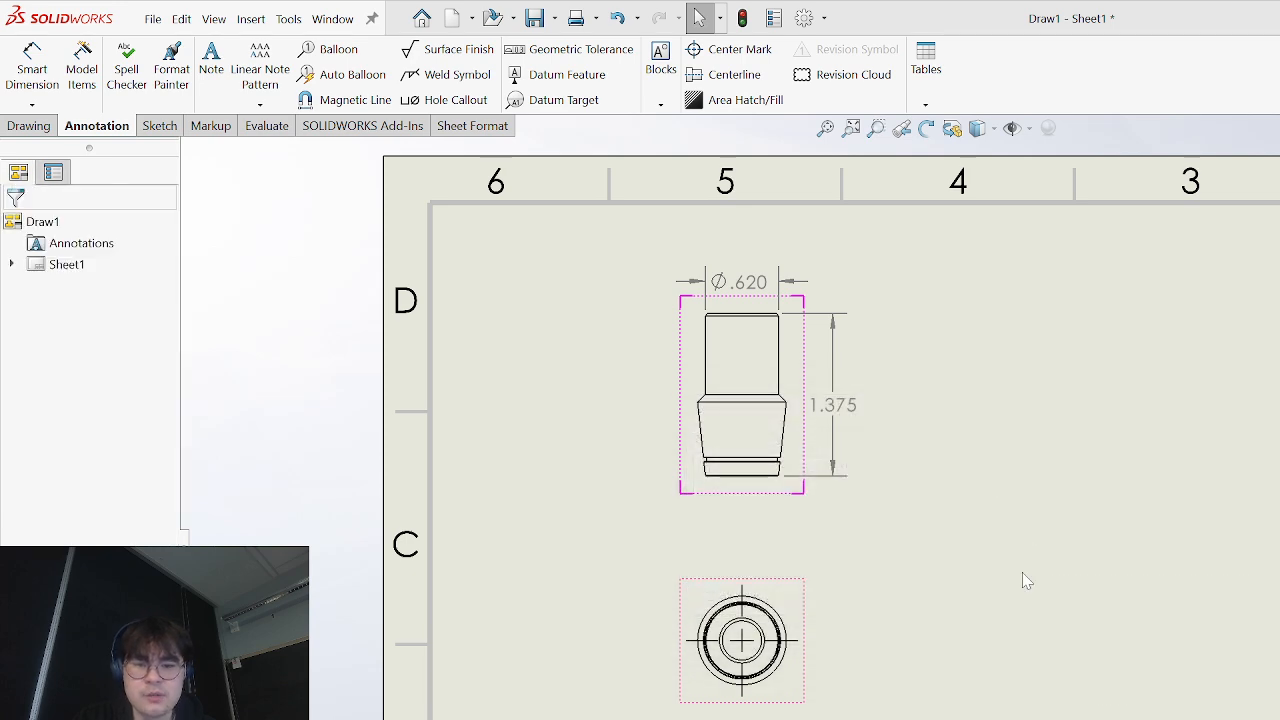
- Try to place a vertical section cutting line on the circular end view, cancelling the Section View command after each attempt
{"action": "scroll", "coordinate": [1023, 580], "scroll_direction": "down", "scroll_amount": 2}
{"action": "left_click", "coordinate": [40, 124]}
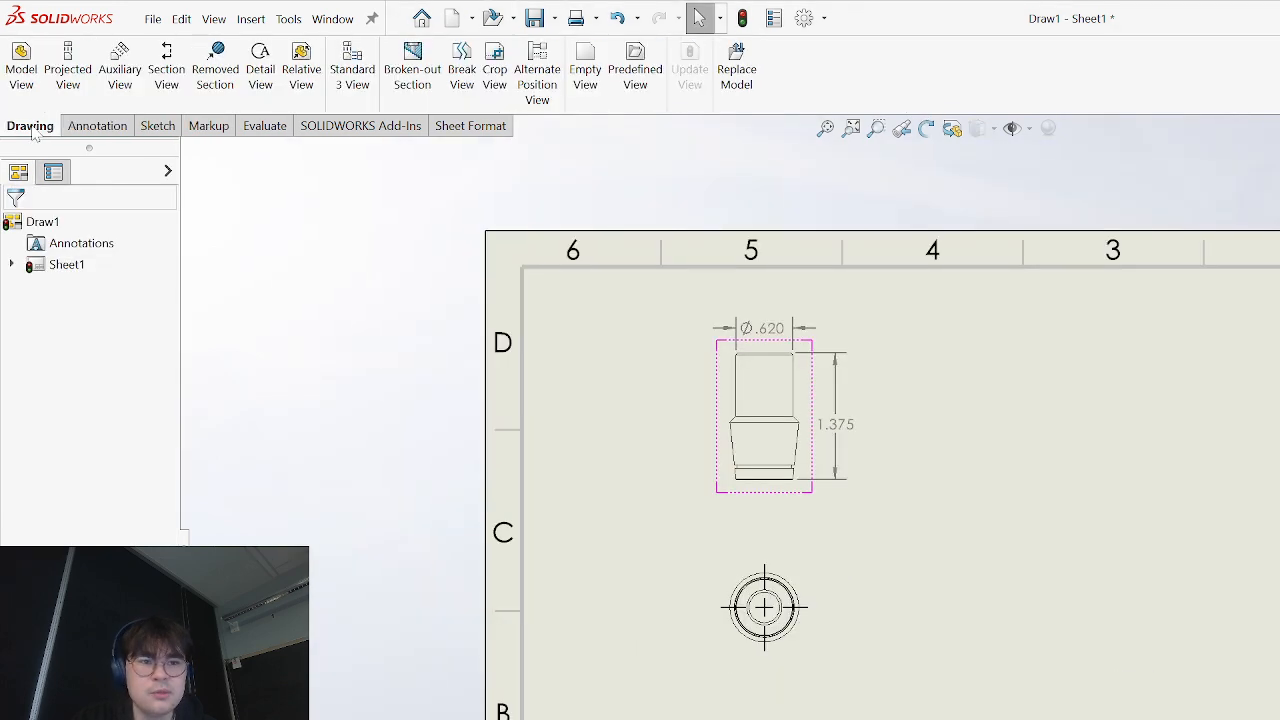
{"action": "left_click", "coordinate": [166, 68]}
{"action": "scroll", "coordinate": [735, 650], "scroll_direction": "up", "scroll_amount": 3}
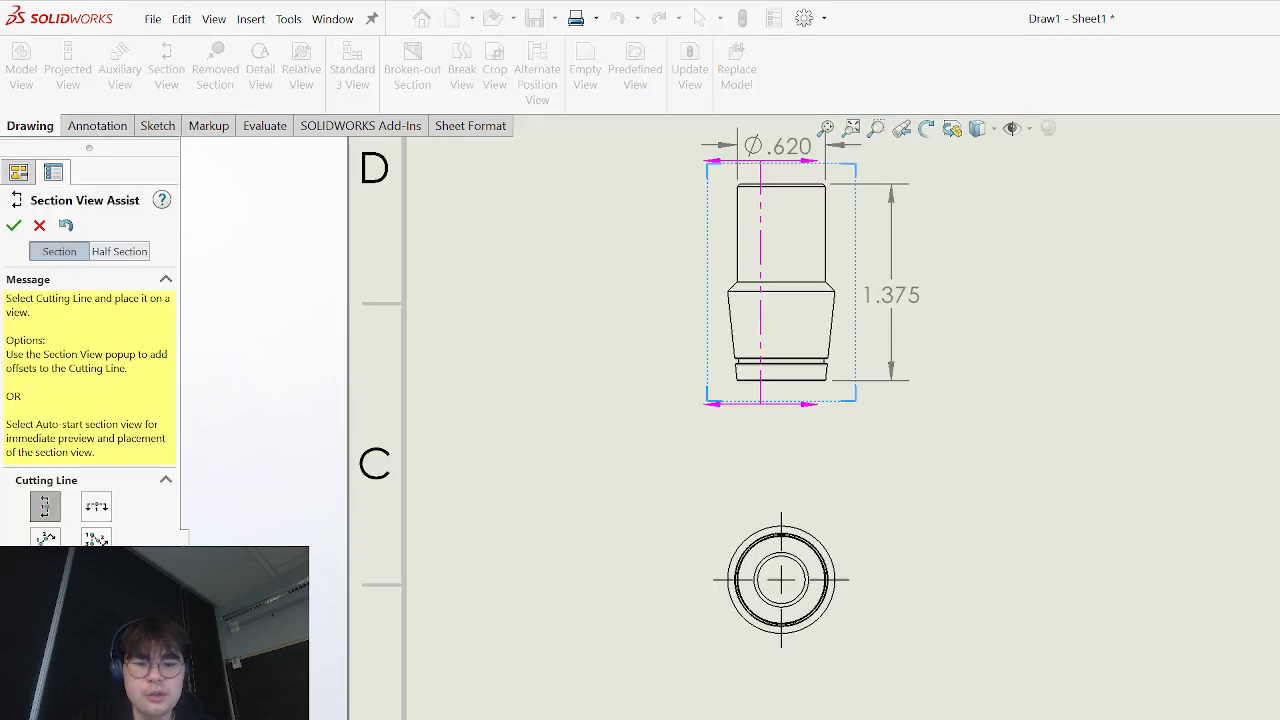
{"action": "key", "text": "Escape"}
{"action": "scroll", "coordinate": [885, 572], "scroll_direction": "down", "scroll_amount": 3}
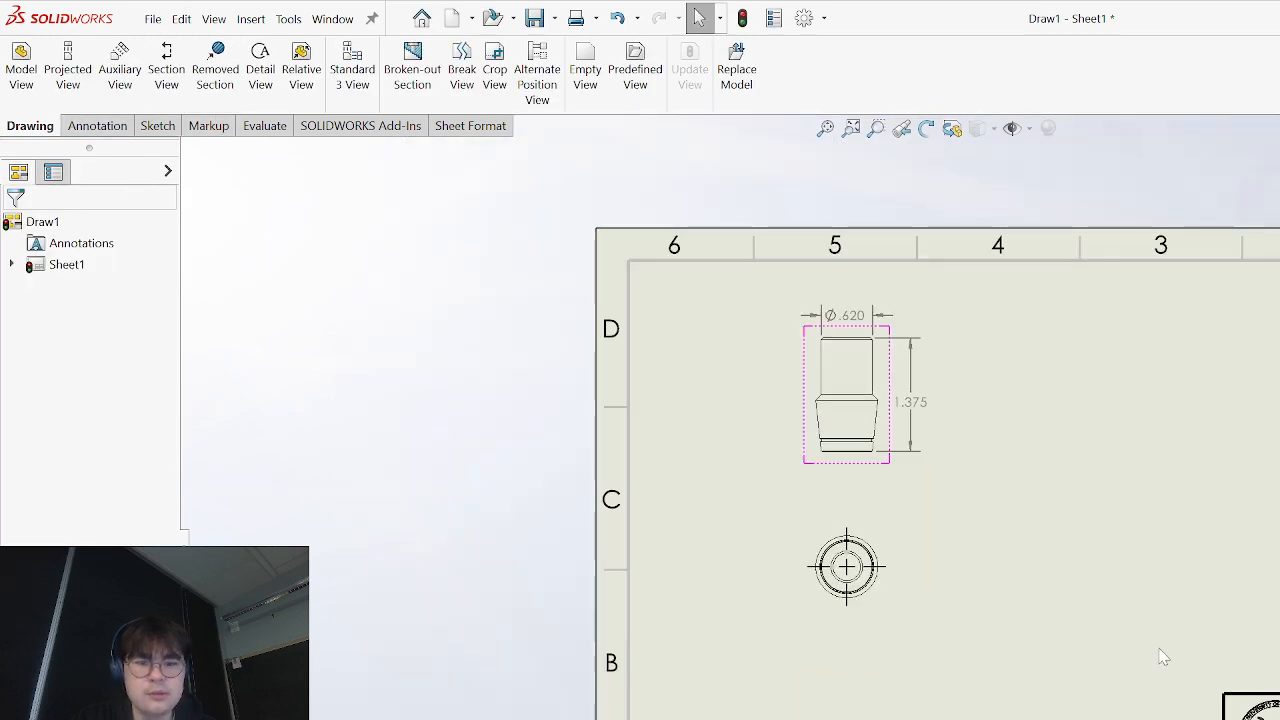
{"action": "scroll", "coordinate": [914, 577], "scroll_direction": "up", "scroll_amount": 4}
{"action": "left_click", "coordinate": [813, 330]}
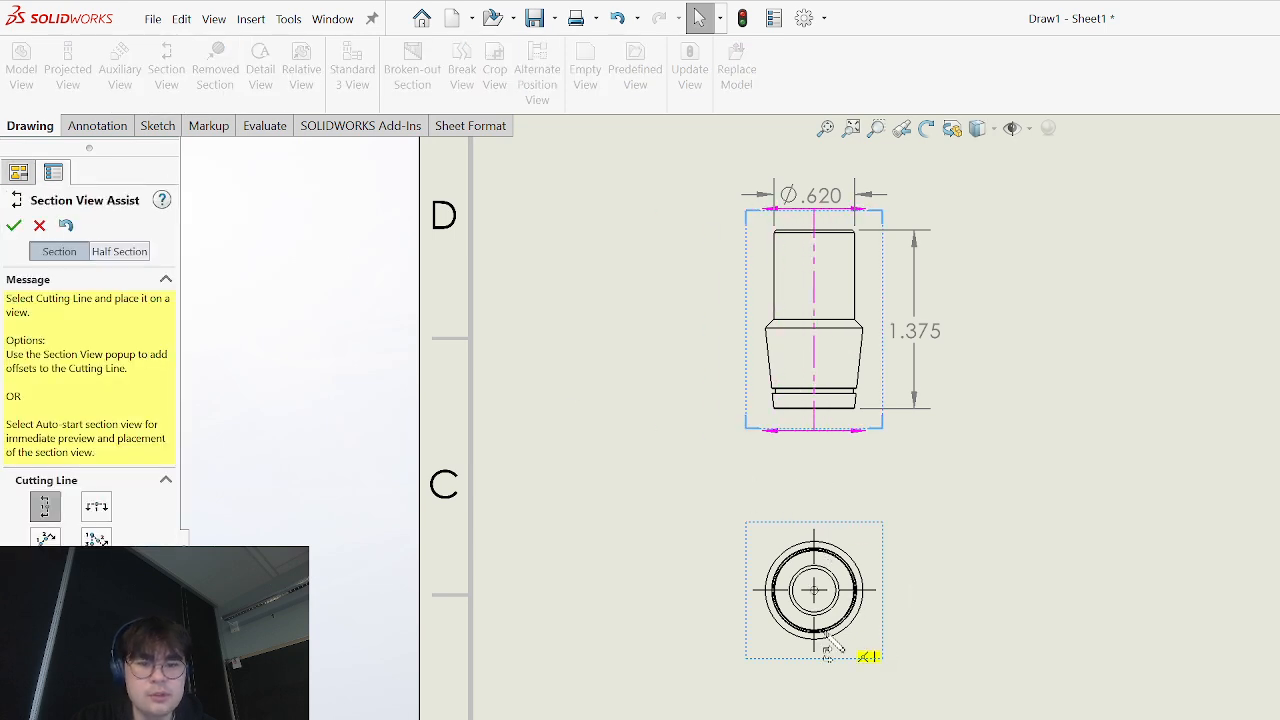
{"action": "key", "text": "Escape"}
{"action": "scroll", "coordinate": [930, 620], "scroll_direction": "up", "scroll_amount": 2}
{"action": "scroll", "coordinate": [940, 640], "scroll_direction": "down", "scroll_amount": 3}
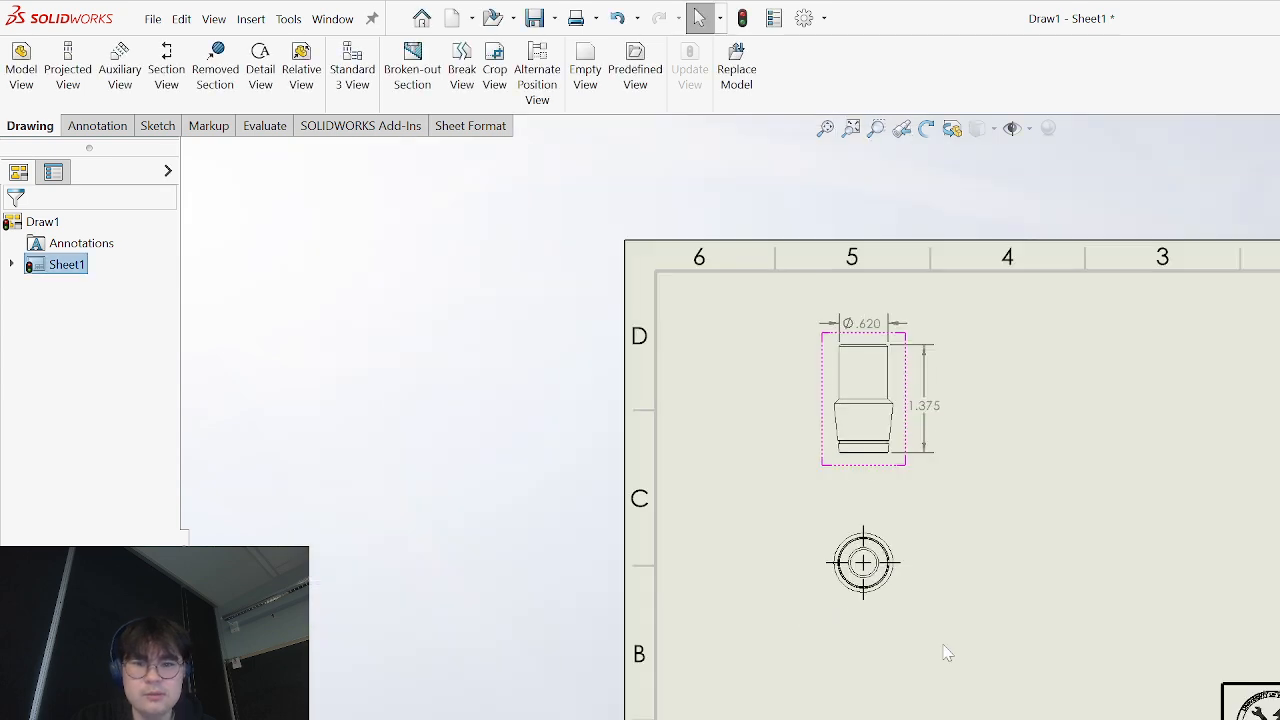
- Select the end view and the upper view in turn, and retry a vertical section on the end view before cancelling
{"action": "scroll", "coordinate": [930, 600], "scroll_direction": "up", "scroll_amount": 2}
{"action": "left_click", "coordinate": [903, 420]}
{"action": "left_click", "coordinate": [975, 512]}
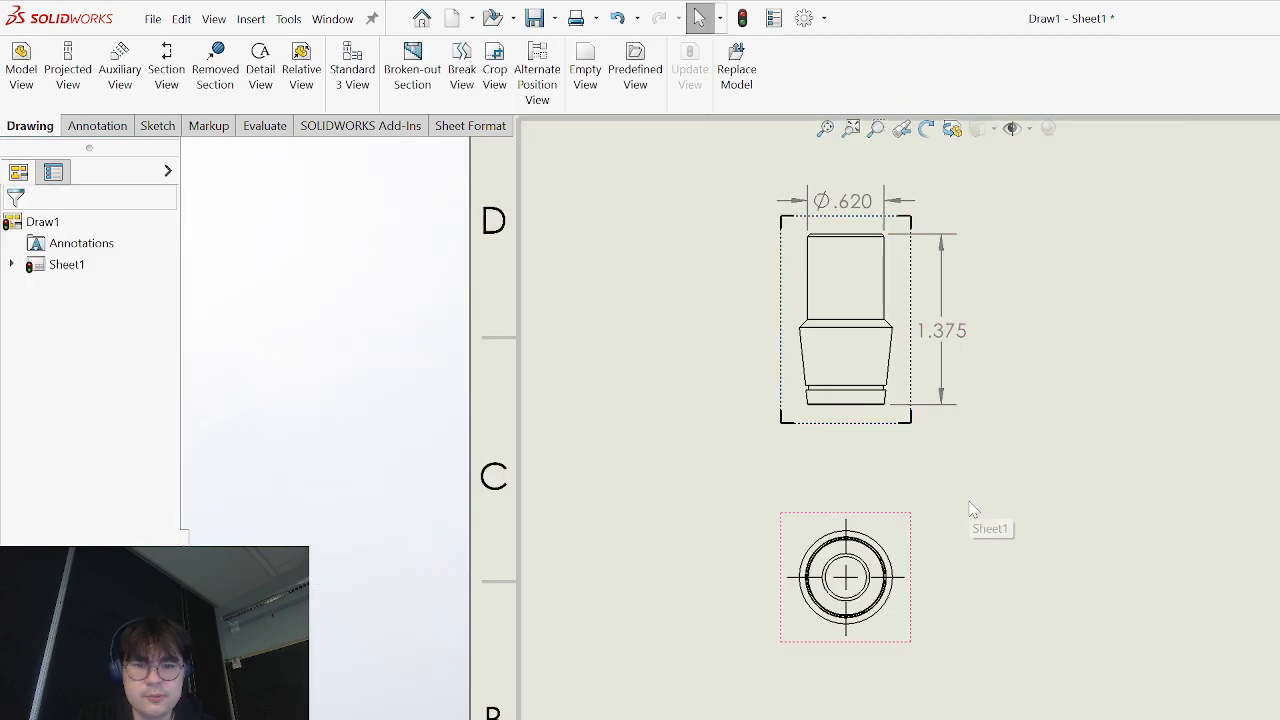
{"action": "left_click", "coordinate": [912, 550]}
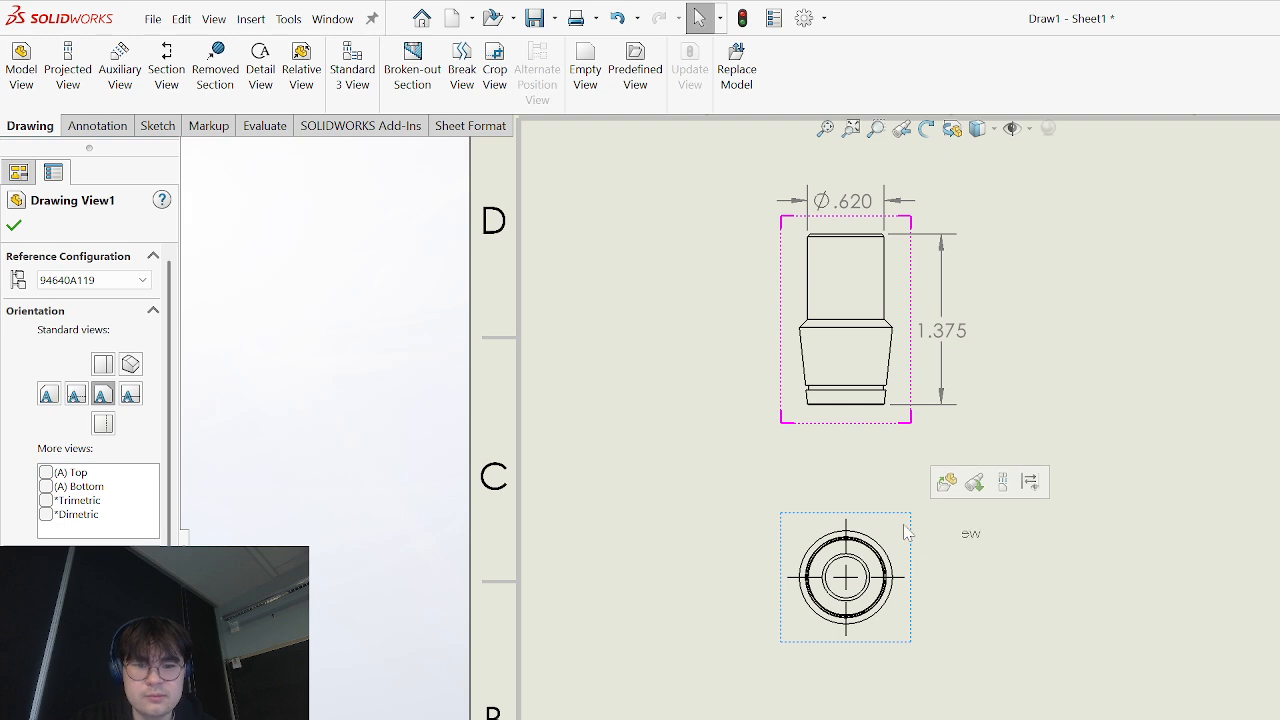
{"action": "left_click", "coordinate": [588, 580]}
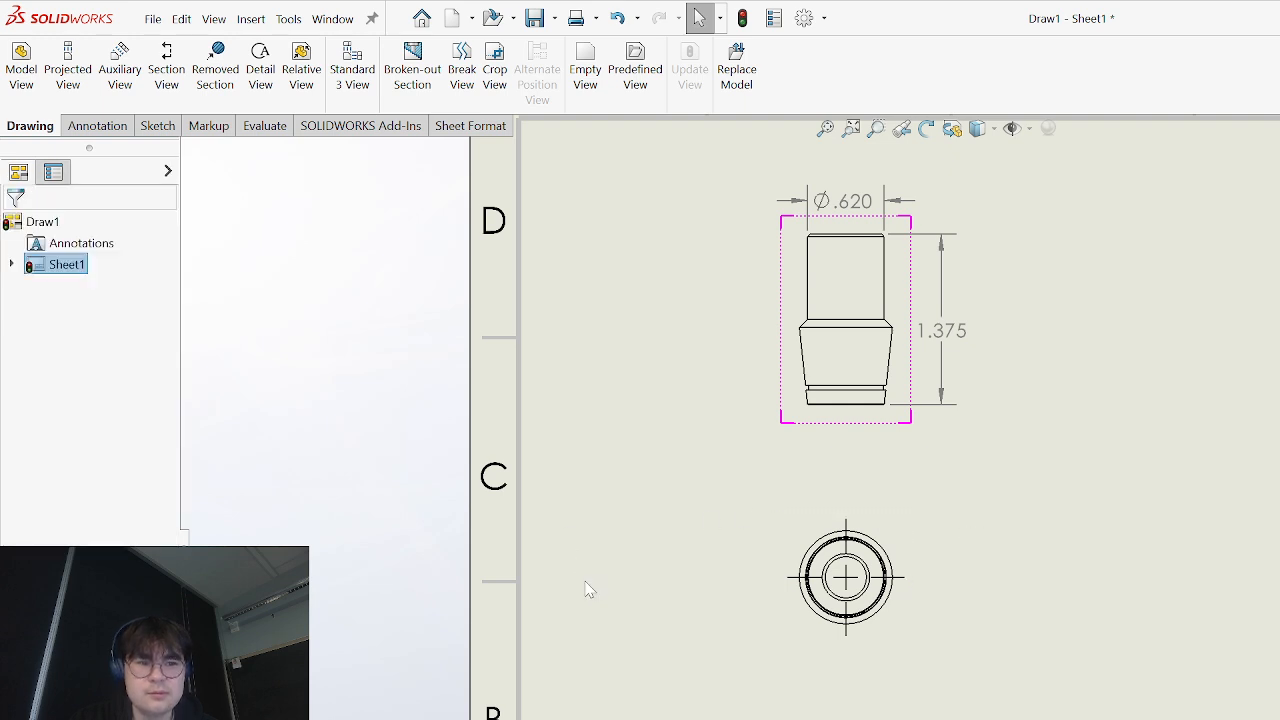
{"action": "left_click", "coordinate": [785, 422]}
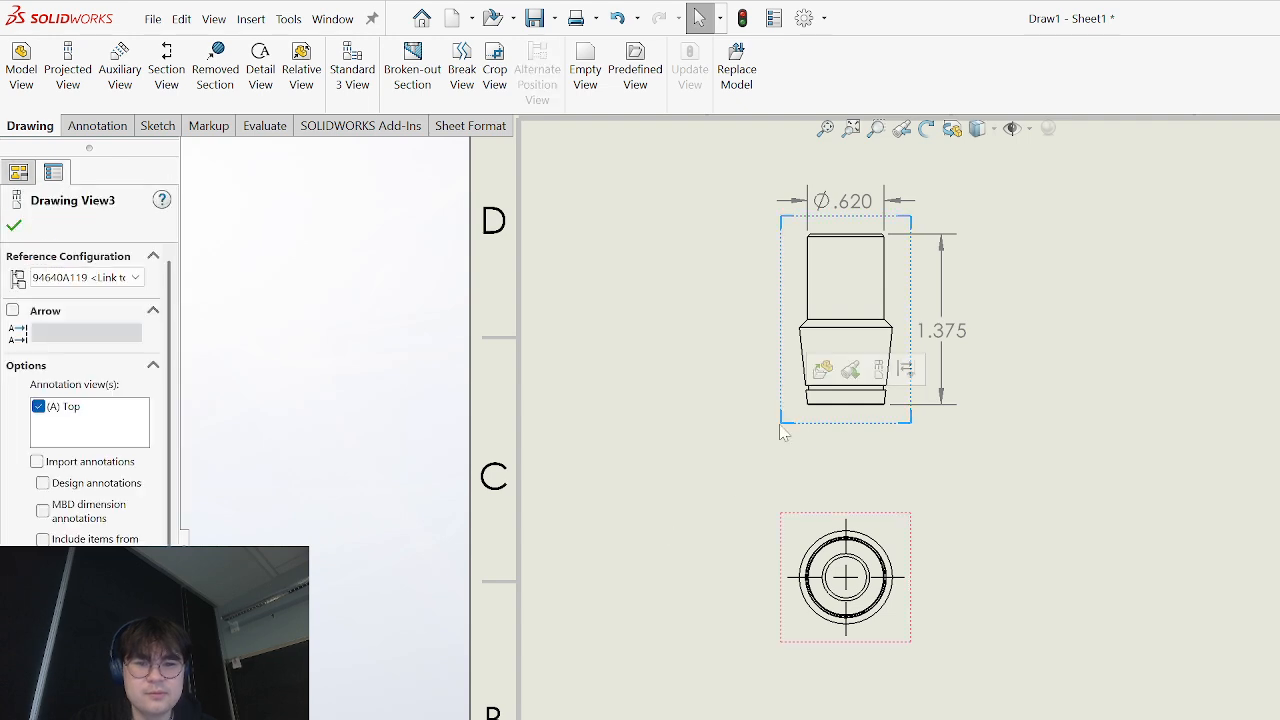
{"action": "left_click", "coordinate": [784, 432]}
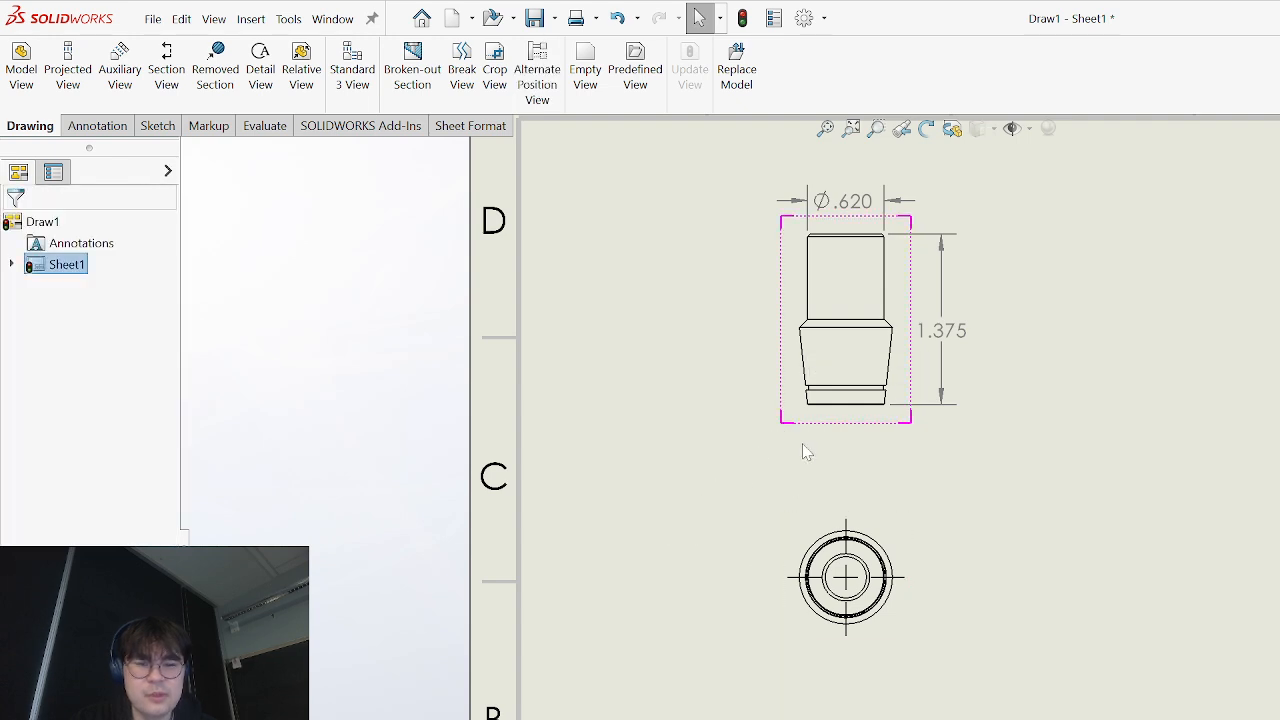
{"action": "left_click", "coordinate": [167, 75]}
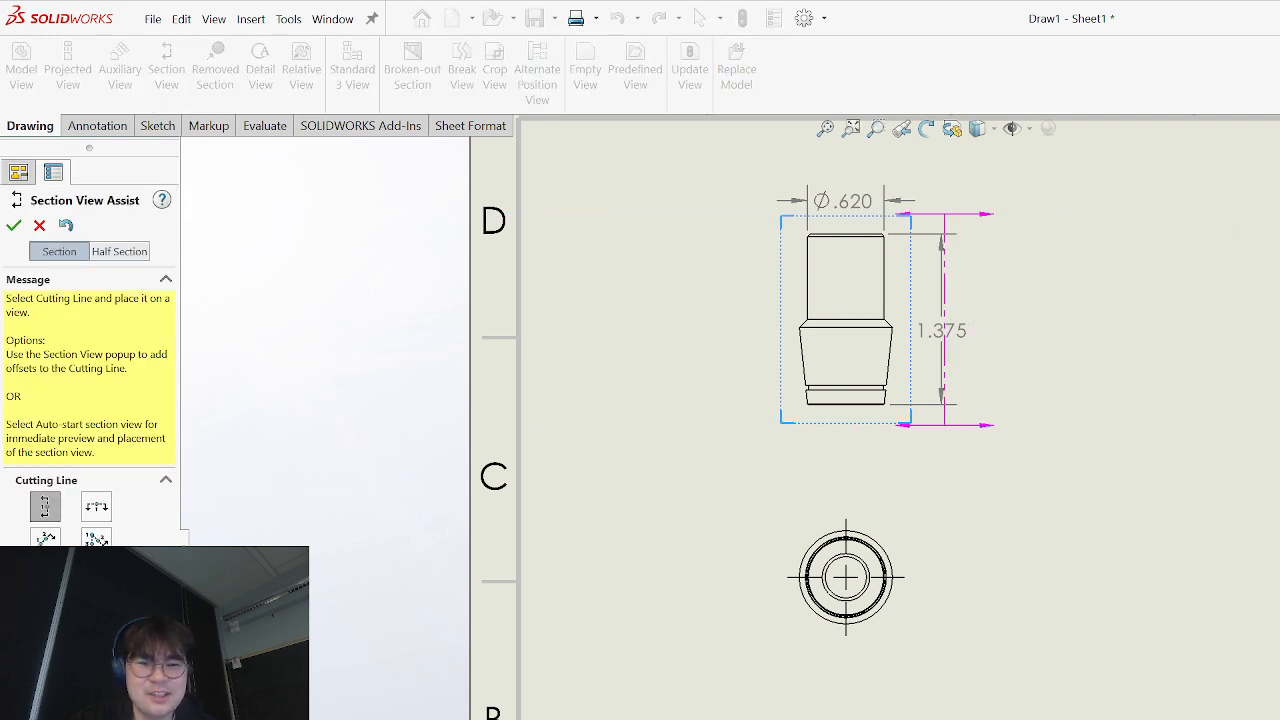
{"action": "key", "text": "Escape"}
{"action": "scroll", "coordinate": [851, 656], "scroll_direction": "down", "scroll_amount": 2}
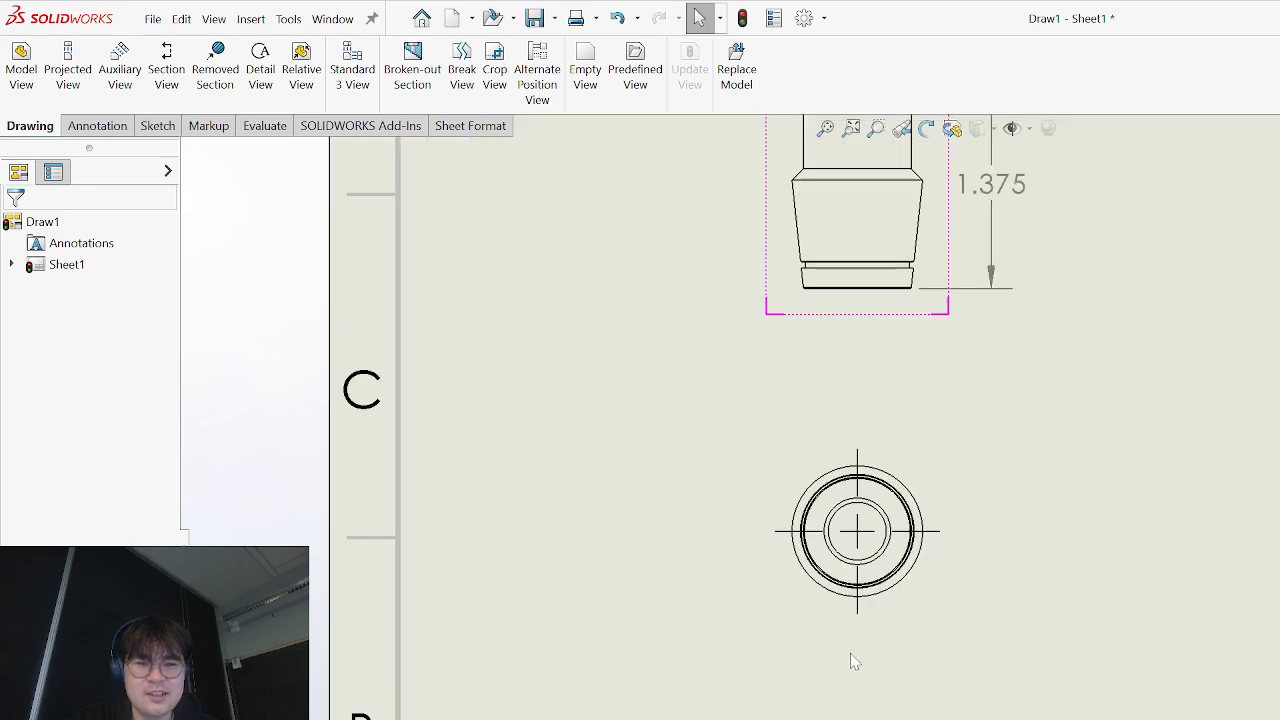
- Select the circular end view and try to start its section view from there, cancelling the command
{"action": "left_click", "coordinate": [838, 622]}
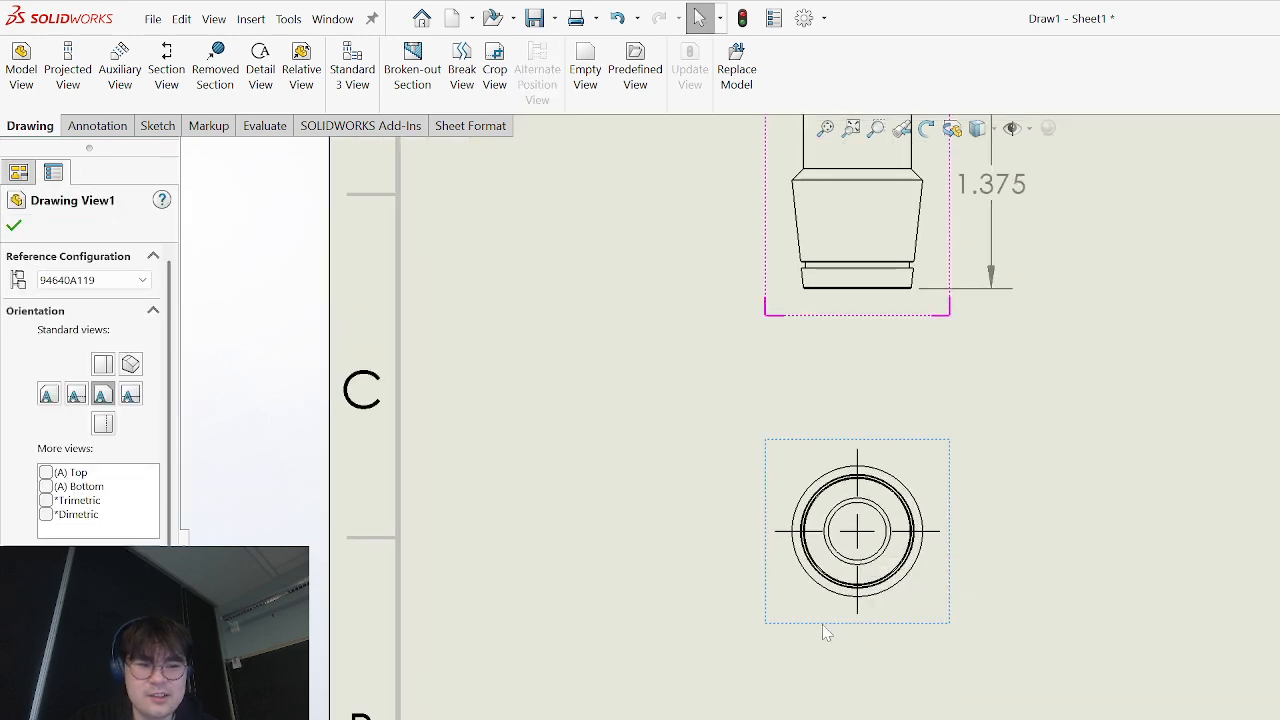
{"action": "key", "text": "Escape"}
{"action": "left_click", "coordinate": [818, 626]}
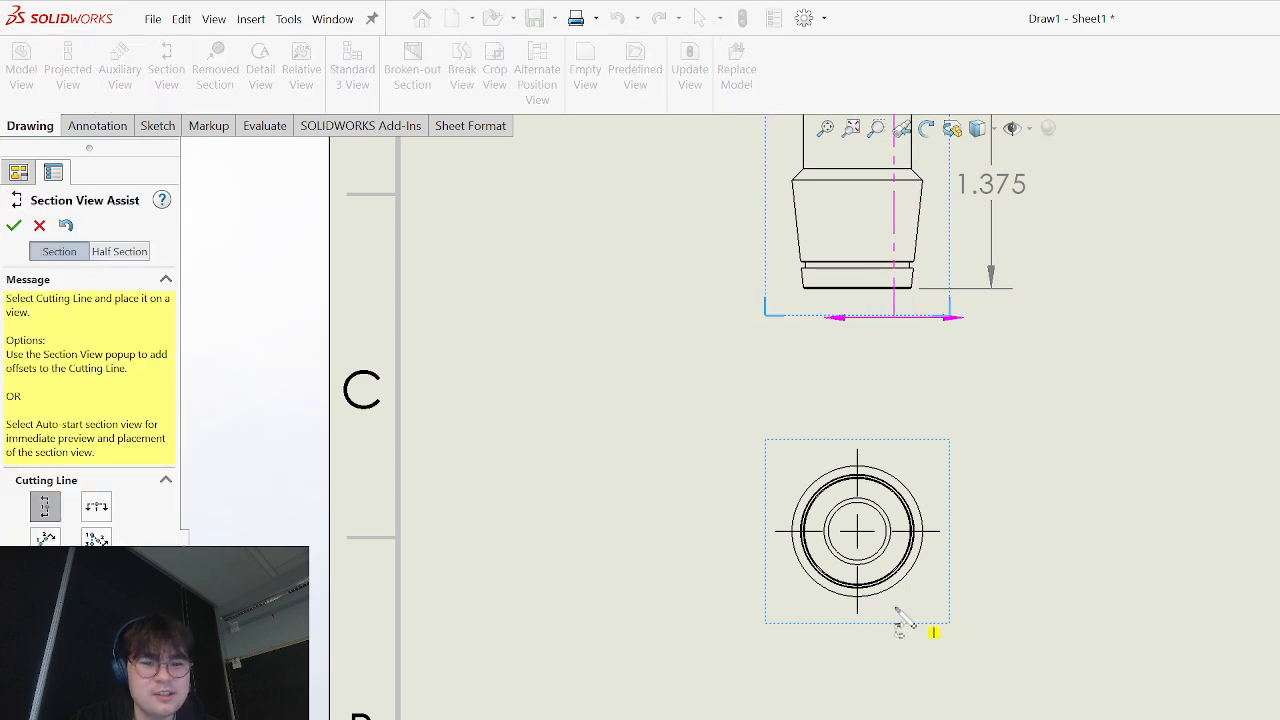
{"action": "scroll", "coordinate": [958, 625], "scroll_direction": "down", "scroll_amount": 1}
{"action": "scroll", "coordinate": [962, 615], "scroll_direction": "up", "scroll_amount": 2}
{"action": "scroll", "coordinate": [966, 571], "scroll_direction": "down", "scroll_amount": 2}
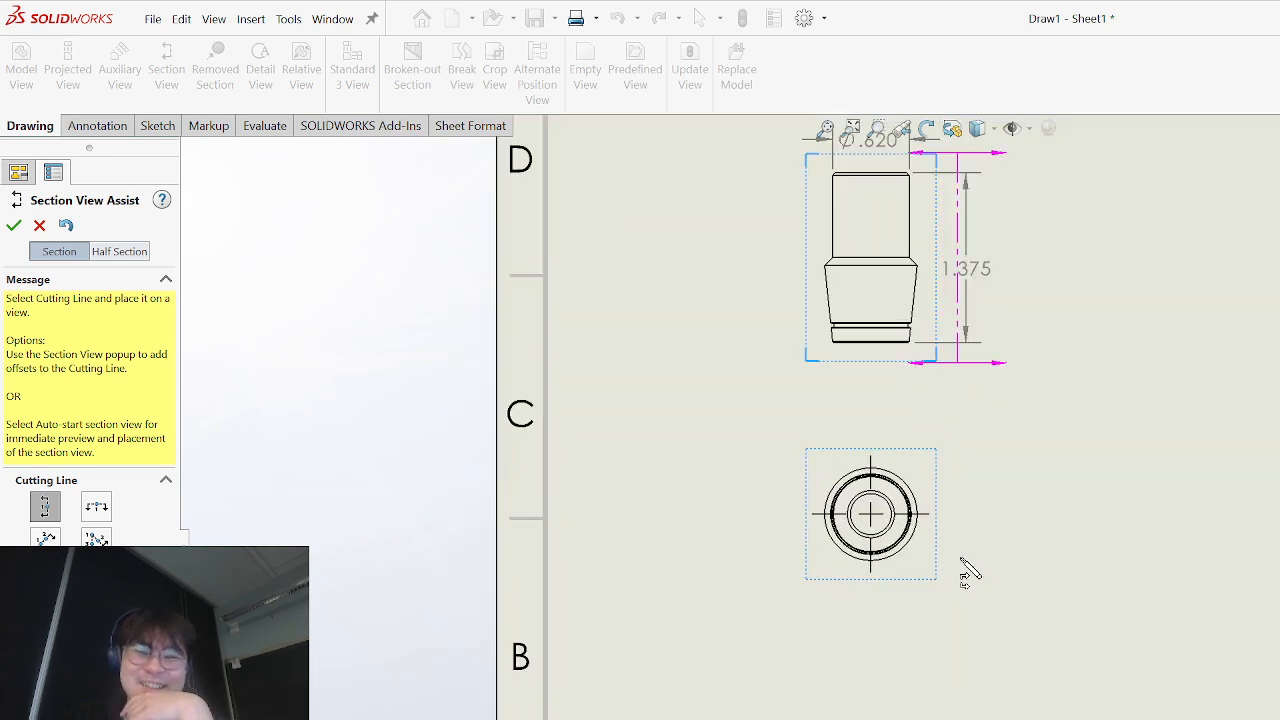
{"action": "scroll", "coordinate": [978, 500], "scroll_direction": "up", "scroll_amount": 2}
{"action": "scroll", "coordinate": [978, 500], "scroll_direction": "down", "scroll_amount": 2}
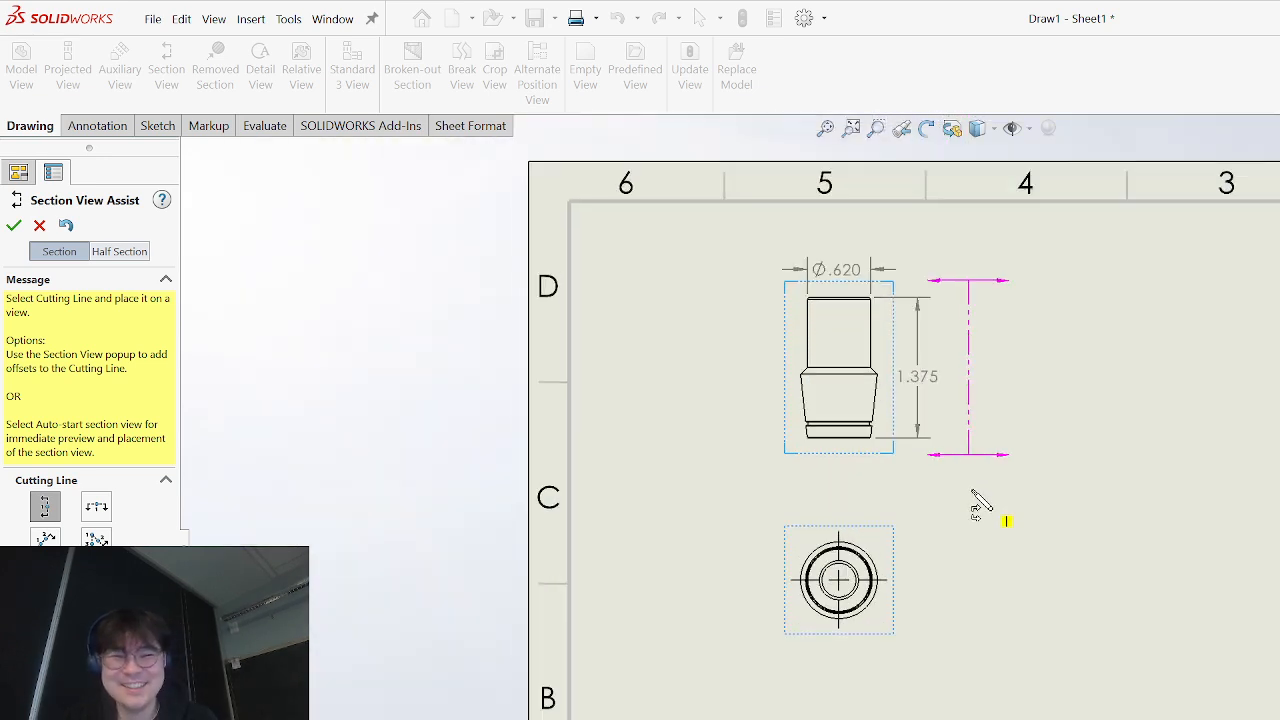
{"action": "key", "text": "Escape"}
{"action": "scroll", "coordinate": [911, 500], "scroll_direction": "down", "scroll_amount": 2}
{"action": "scroll", "coordinate": [864, 569], "scroll_direction": "down", "scroll_amount": 1}
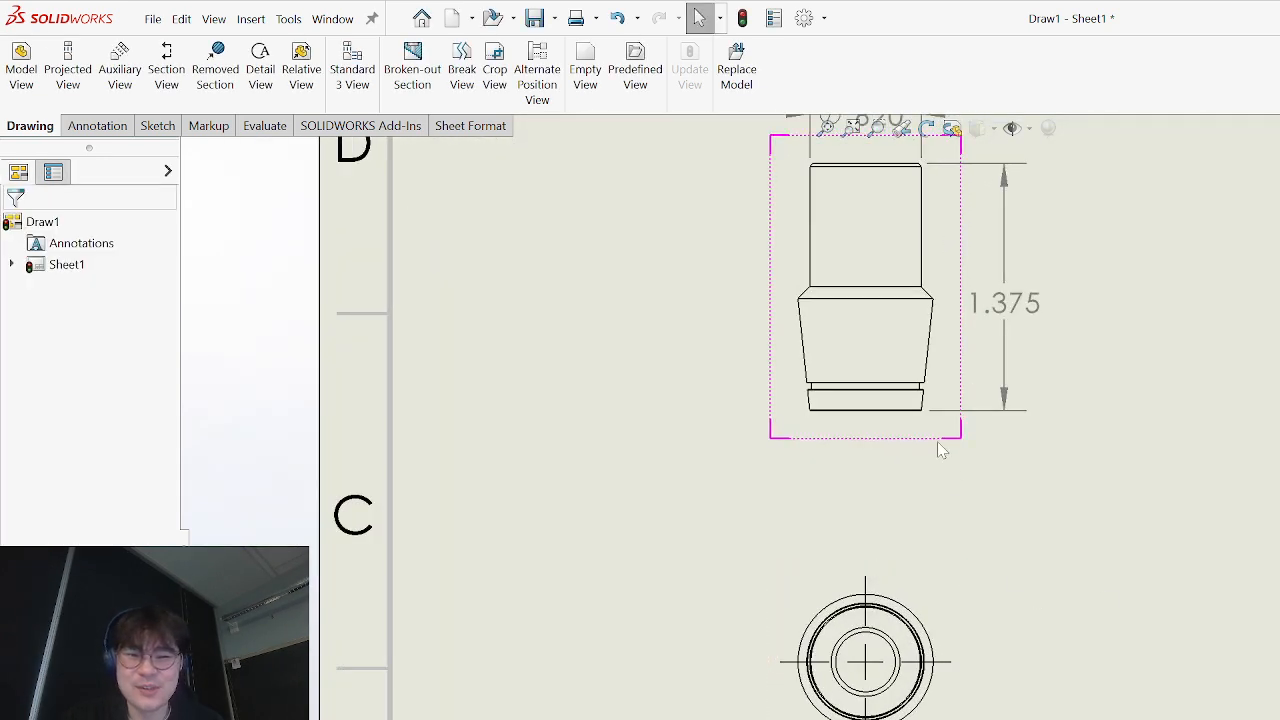
- Select and deselect the upper view, and try once more to section the circular end view before cancelling
{"action": "right_click", "coordinate": [1053, 548]}
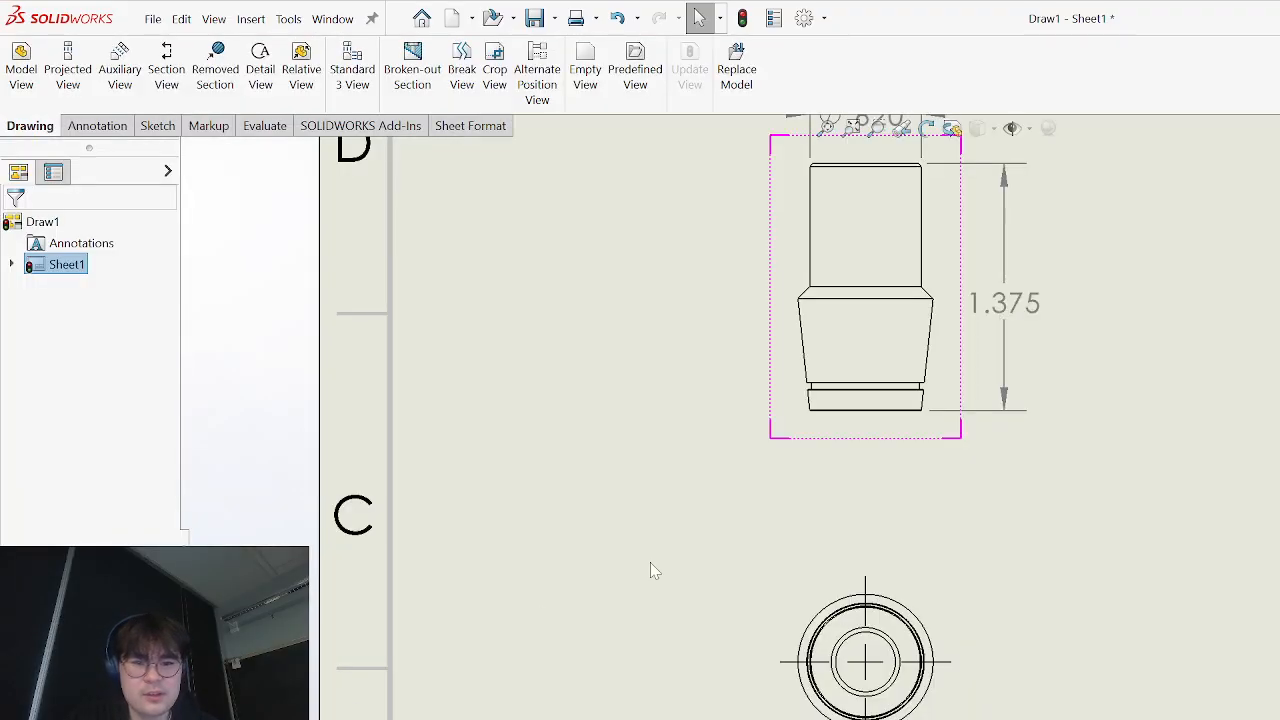
{"action": "scroll", "coordinate": [889, 462], "scroll_direction": "up", "scroll_amount": 2}
{"action": "left_click", "coordinate": [937, 473]}
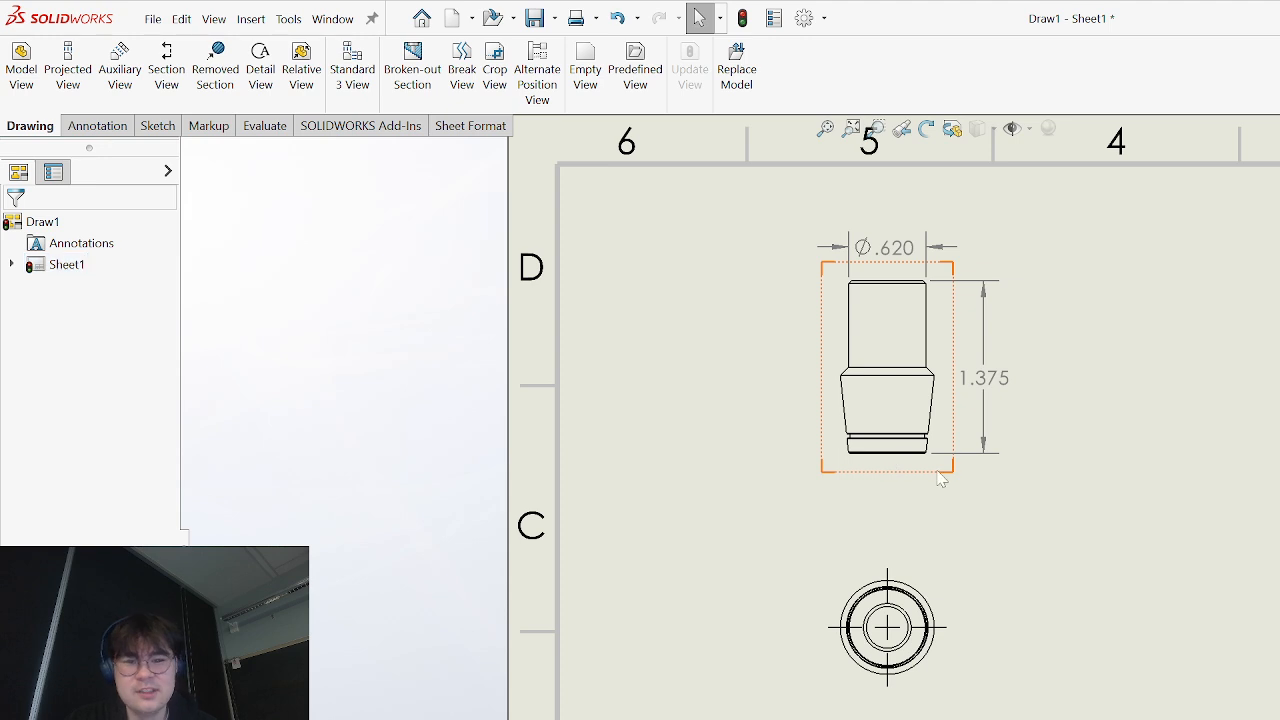
{"action": "left_click", "coordinate": [956, 468]}
{"action": "scroll", "coordinate": [960, 488], "scroll_direction": "up", "scroll_amount": 1}
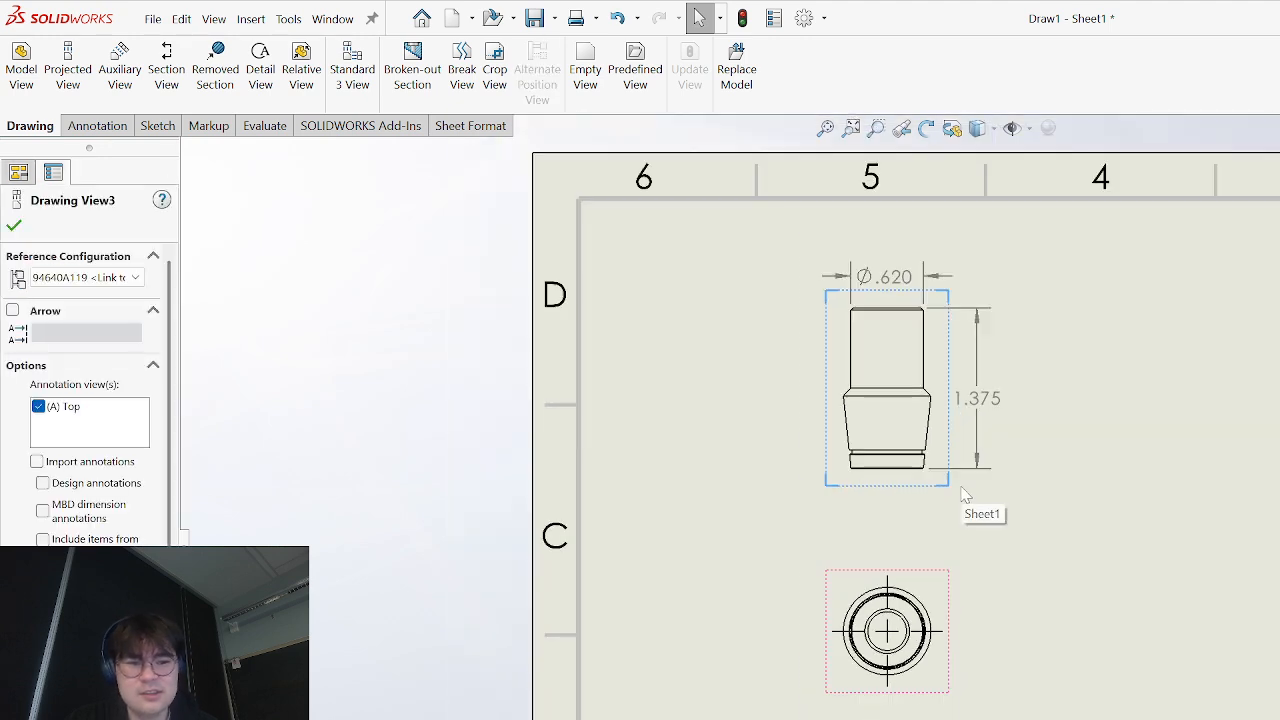
{"action": "left_click", "coordinate": [965, 495]}
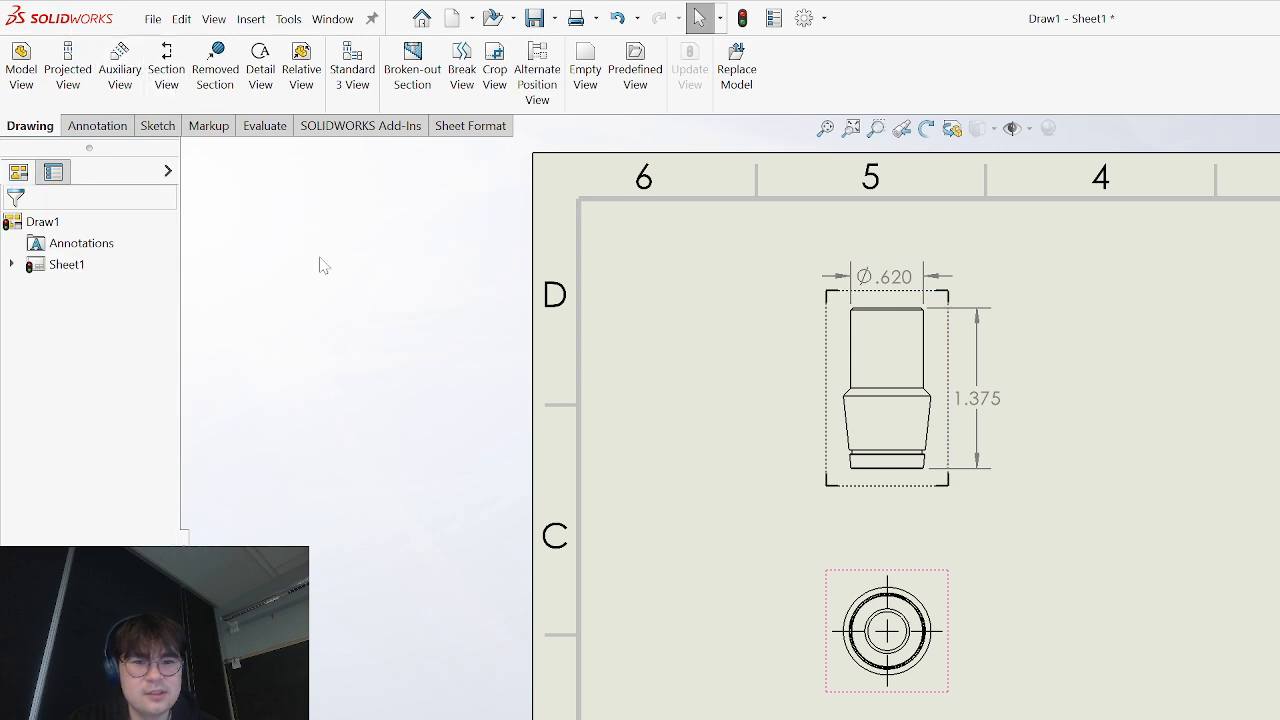
{"action": "left_click", "coordinate": [166, 68]}
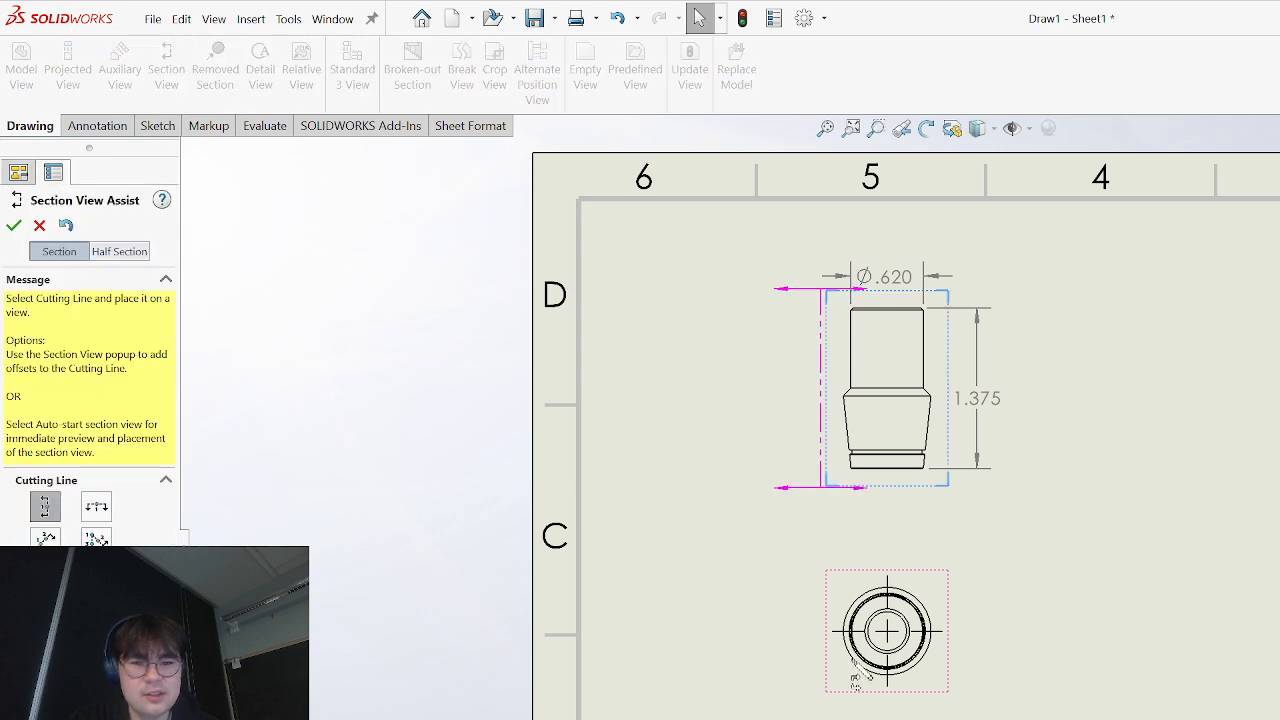
{"action": "scroll", "coordinate": [1248, 708], "scroll_direction": "up", "scroll_amount": 2}
{"action": "key", "text": "Escape"}
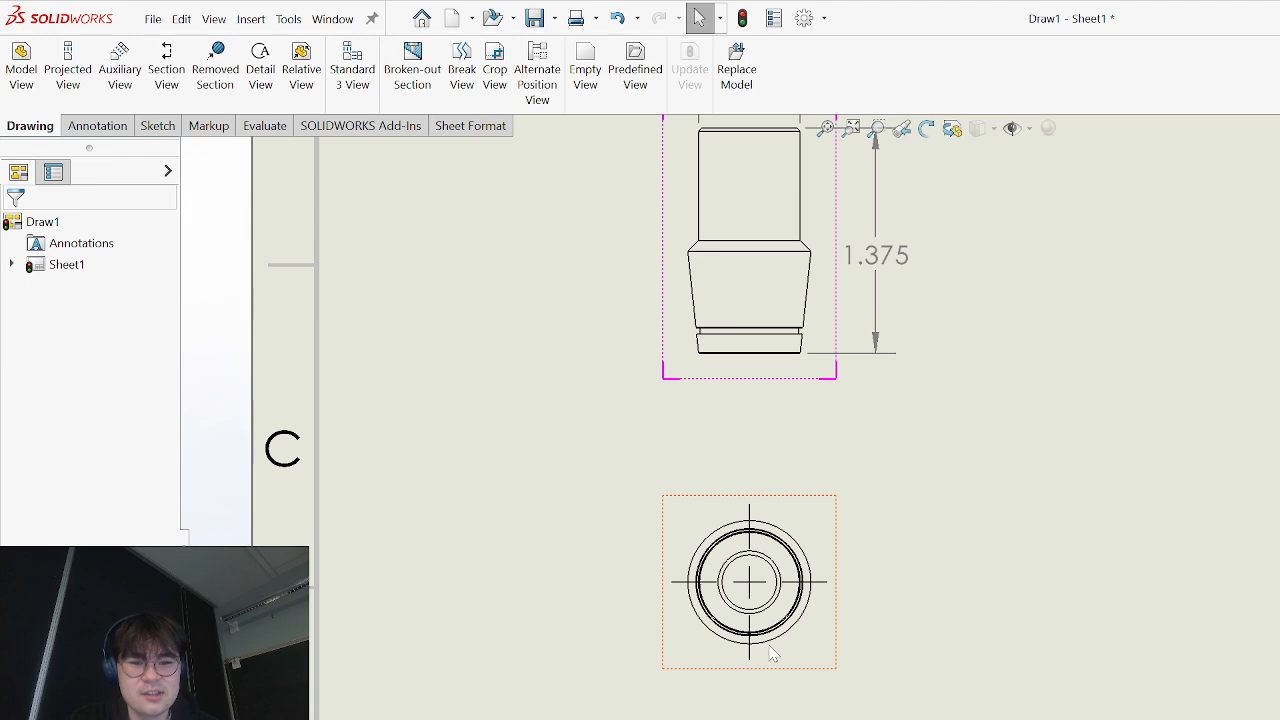
{"action": "left_click", "coordinate": [762, 632]}
{"action": "right_click", "coordinate": [755, 625]}
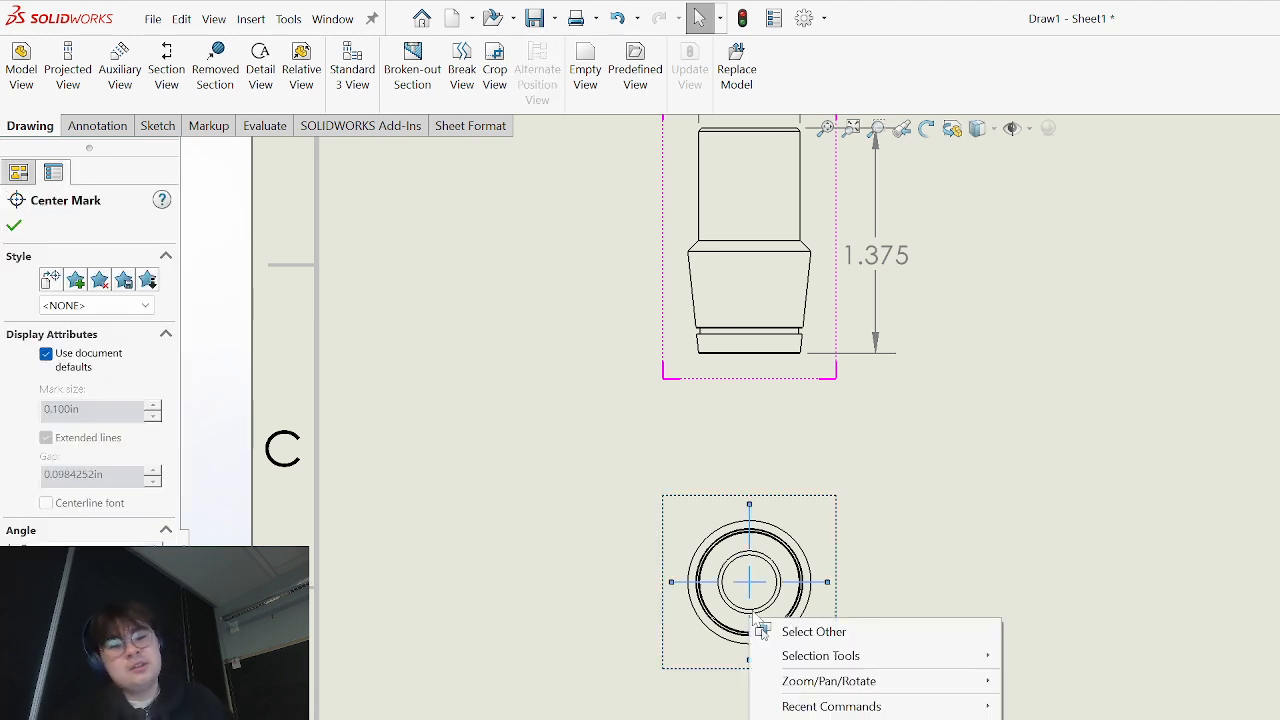
{"action": "left_click", "coordinate": [876, 577]}
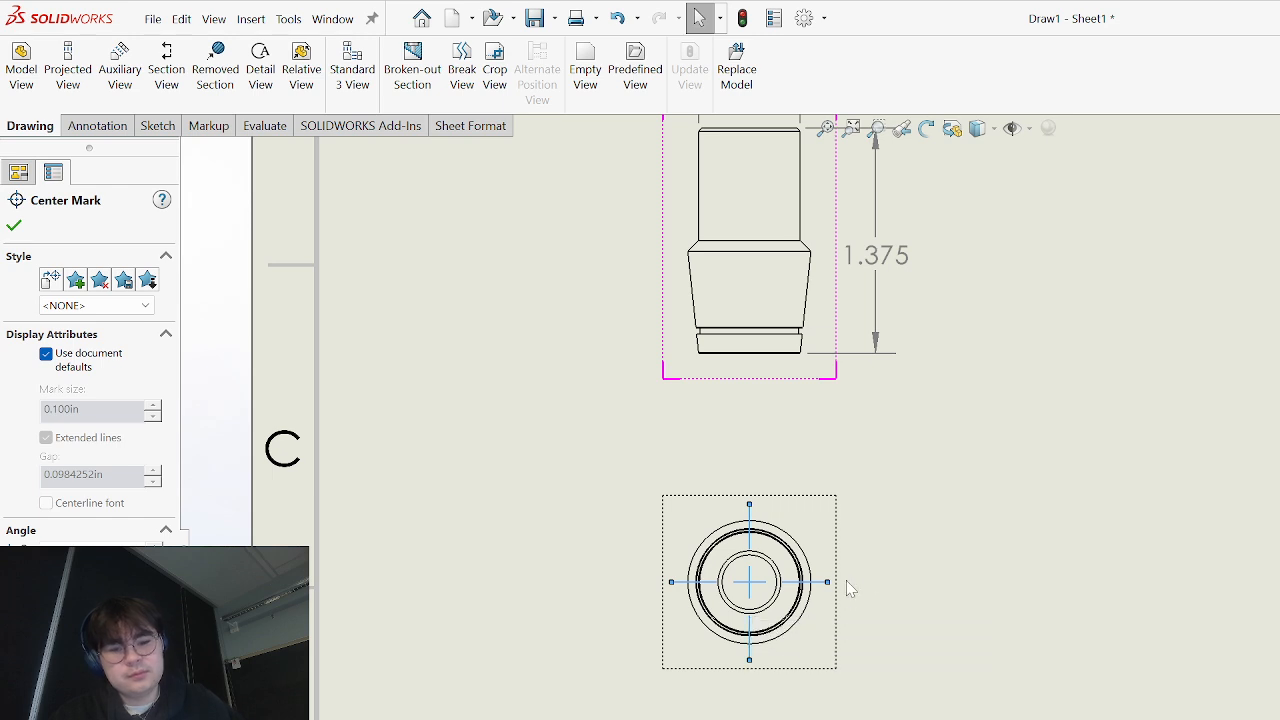
{"action": "left_click", "coordinate": [836, 626]}
{"action": "right_click", "coordinate": [838, 633]}
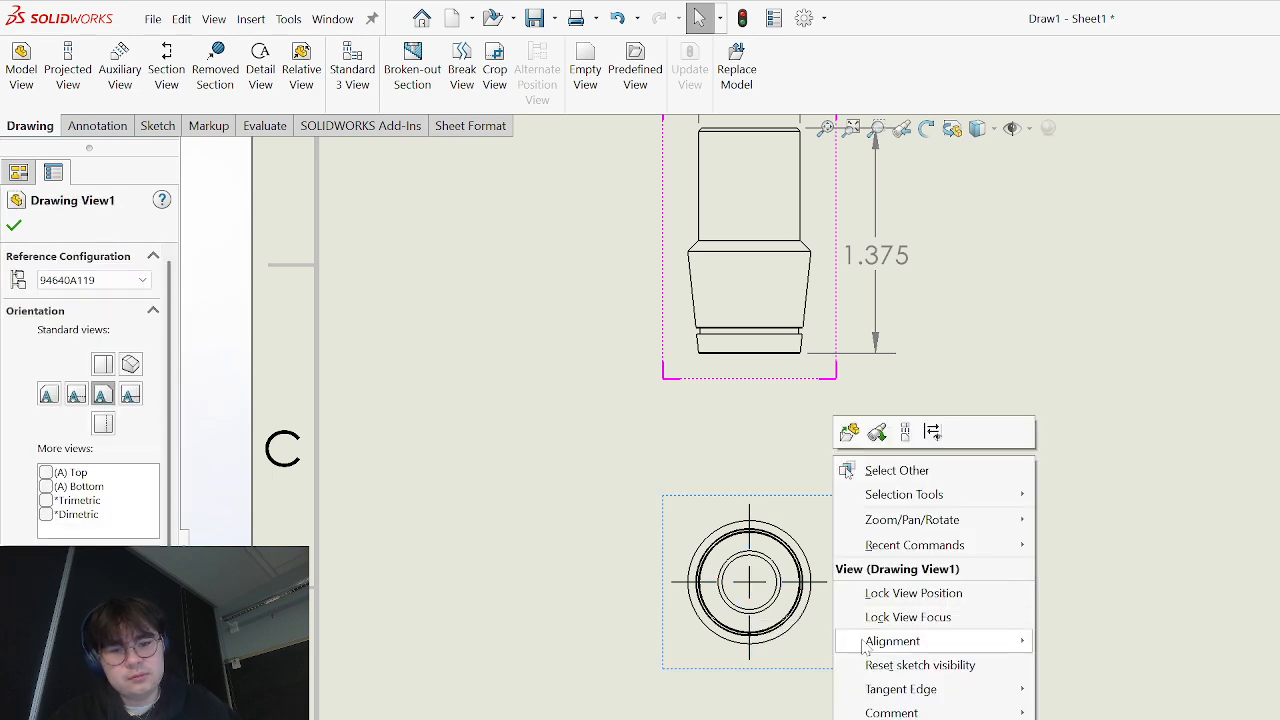
{"action": "mouse_move", "coordinate": [929, 538]}
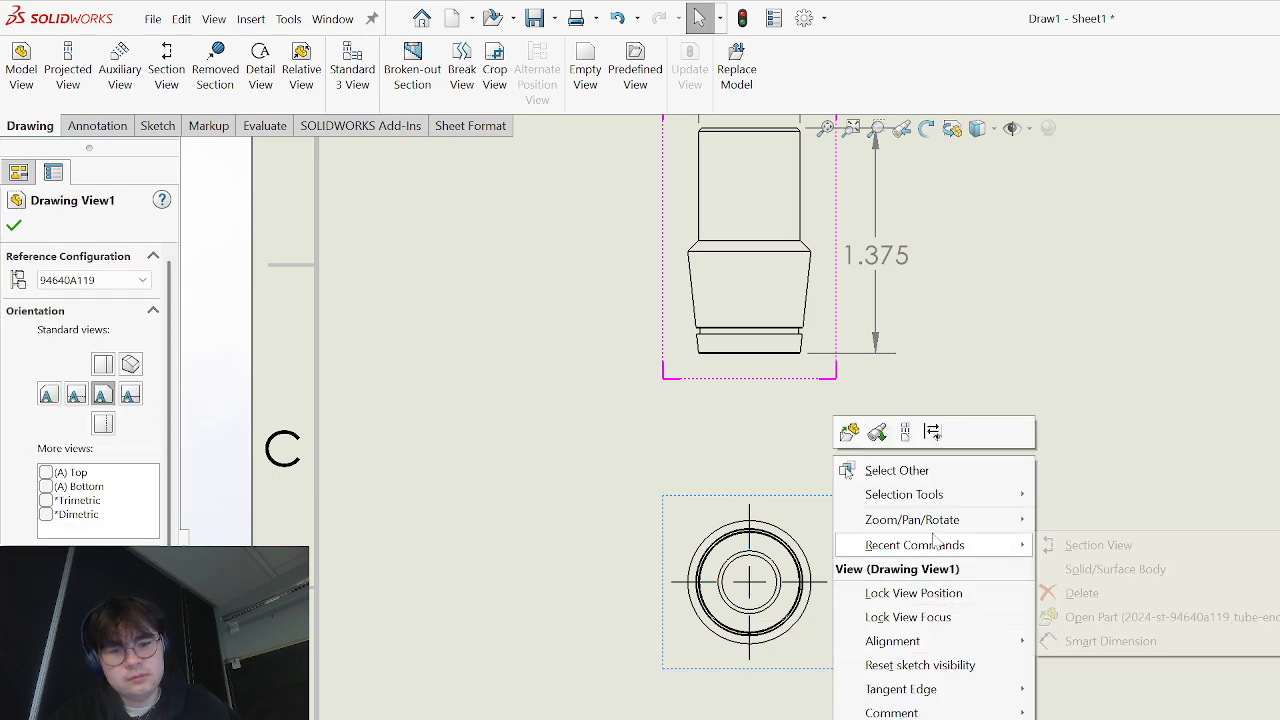
{"action": "left_click", "coordinate": [1086, 548]}
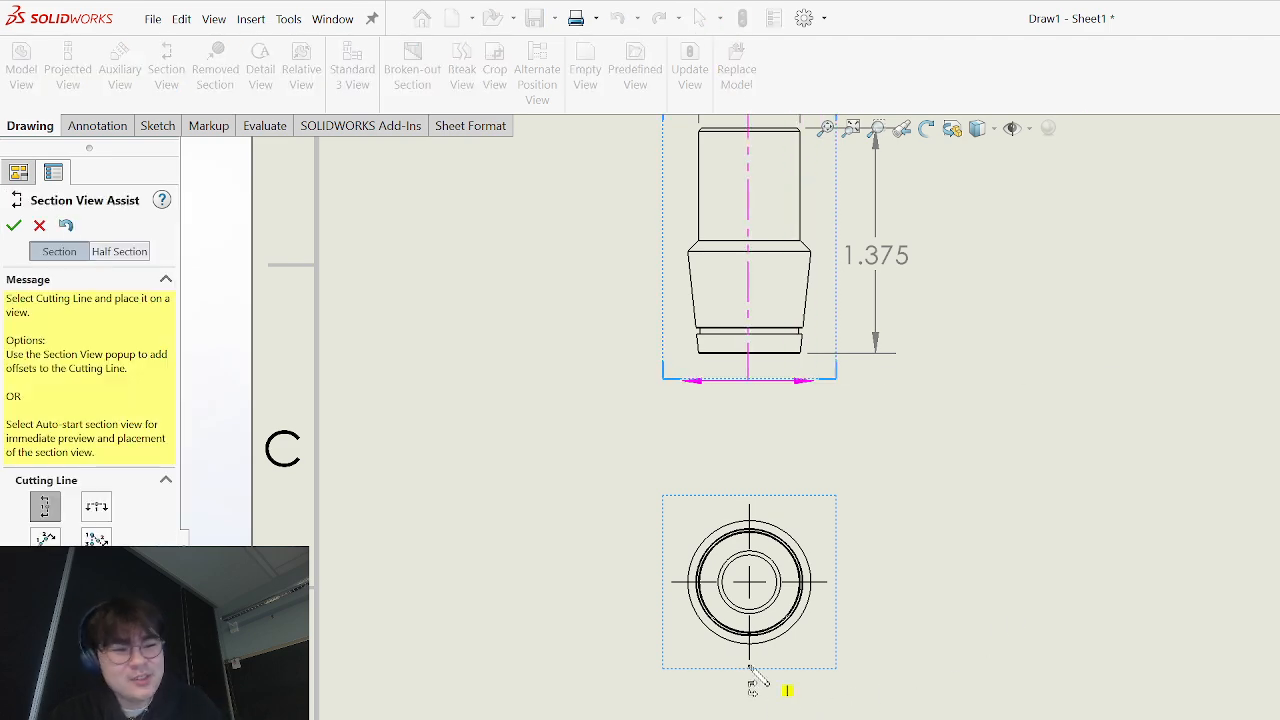
{"action": "scroll", "coordinate": [745, 458], "scroll_direction": "up", "scroll_amount": 4}
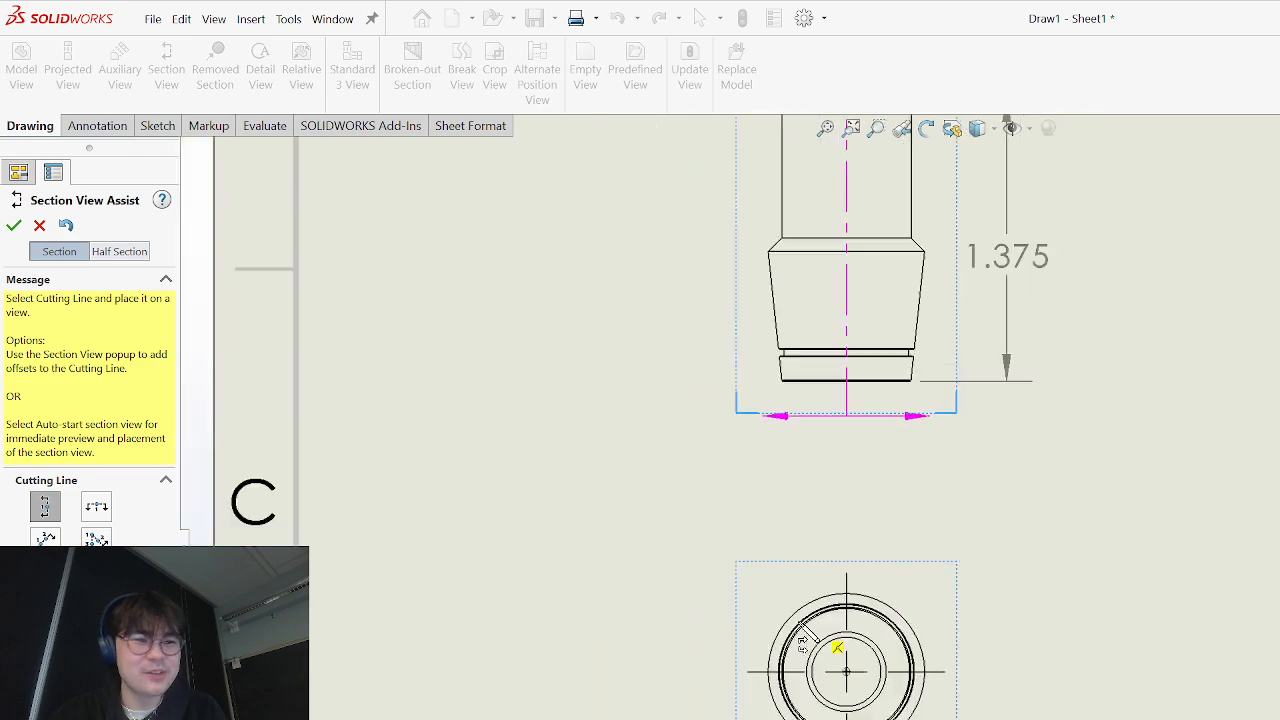
{"action": "scroll", "coordinate": [826, 600], "scroll_direction": "down", "scroll_amount": 5}
{"action": "scroll", "coordinate": [986, 620], "scroll_direction": "up", "scroll_amount": 3}
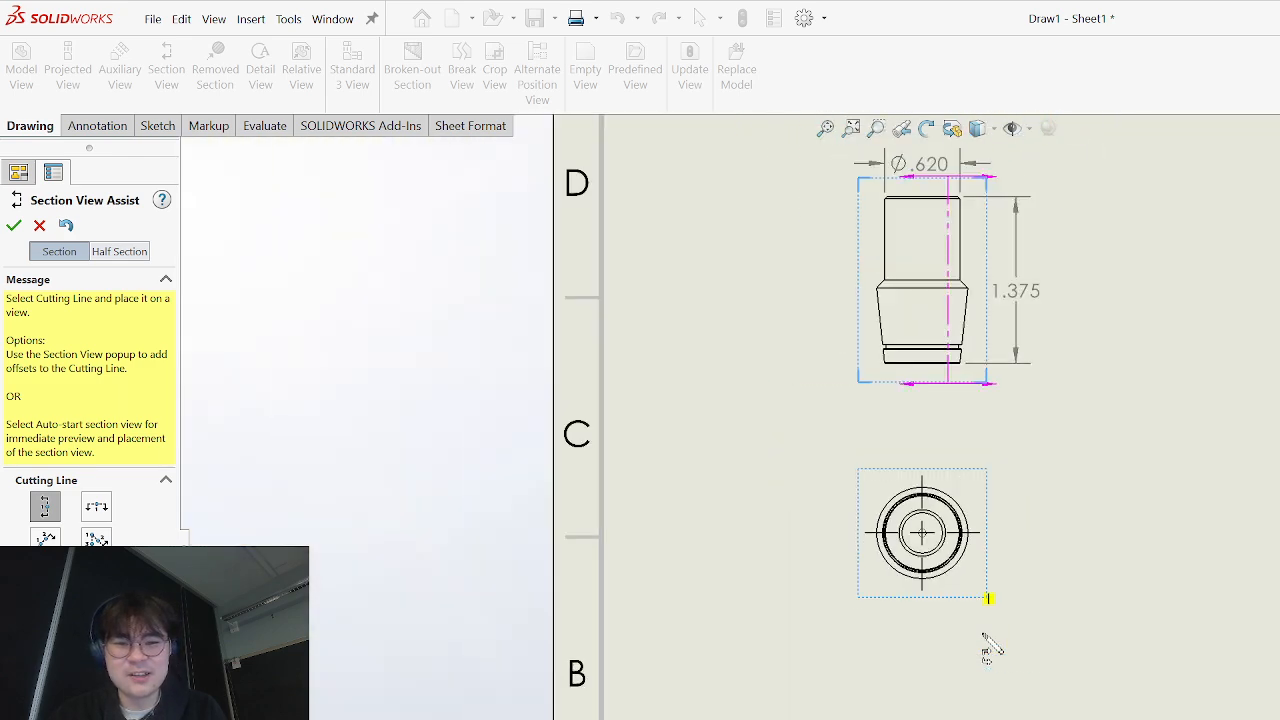
{"action": "key", "text": "Escape"}
{"action": "scroll", "coordinate": [950, 590], "scroll_direction": "down", "scroll_amount": 4}
{"action": "scroll", "coordinate": [945, 575], "scroll_direction": "up", "scroll_amount": 3}
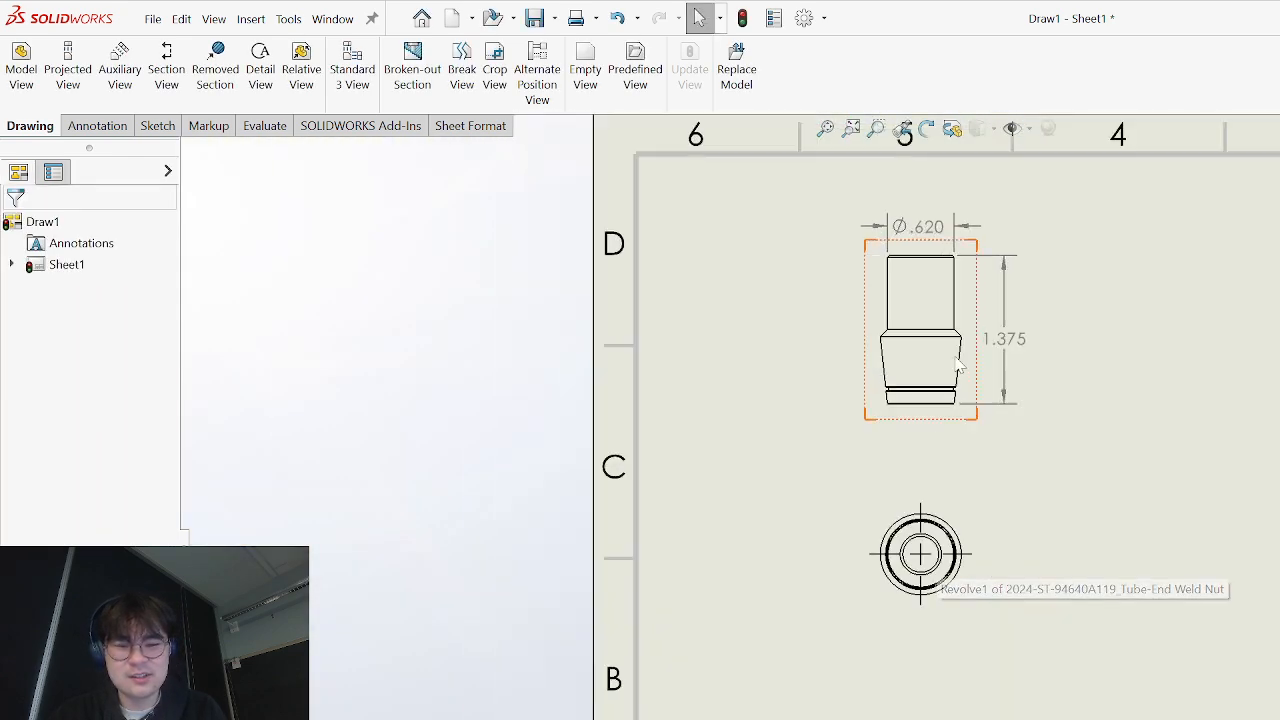
- Delete the projected side view above the circular end view
{"action": "scroll", "coordinate": [1000, 610], "scroll_direction": "down", "scroll_amount": 2}
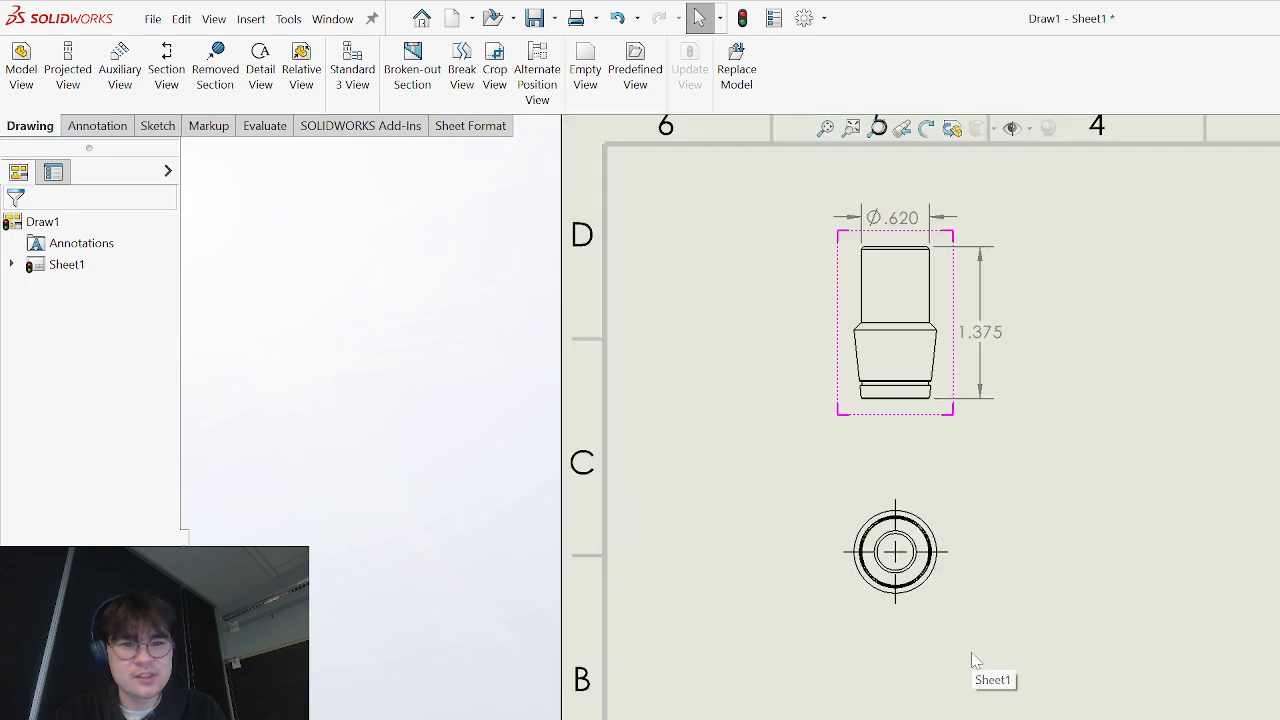
{"action": "left_click", "coordinate": [932, 417]}
{"action": "key", "text": "Delete"}
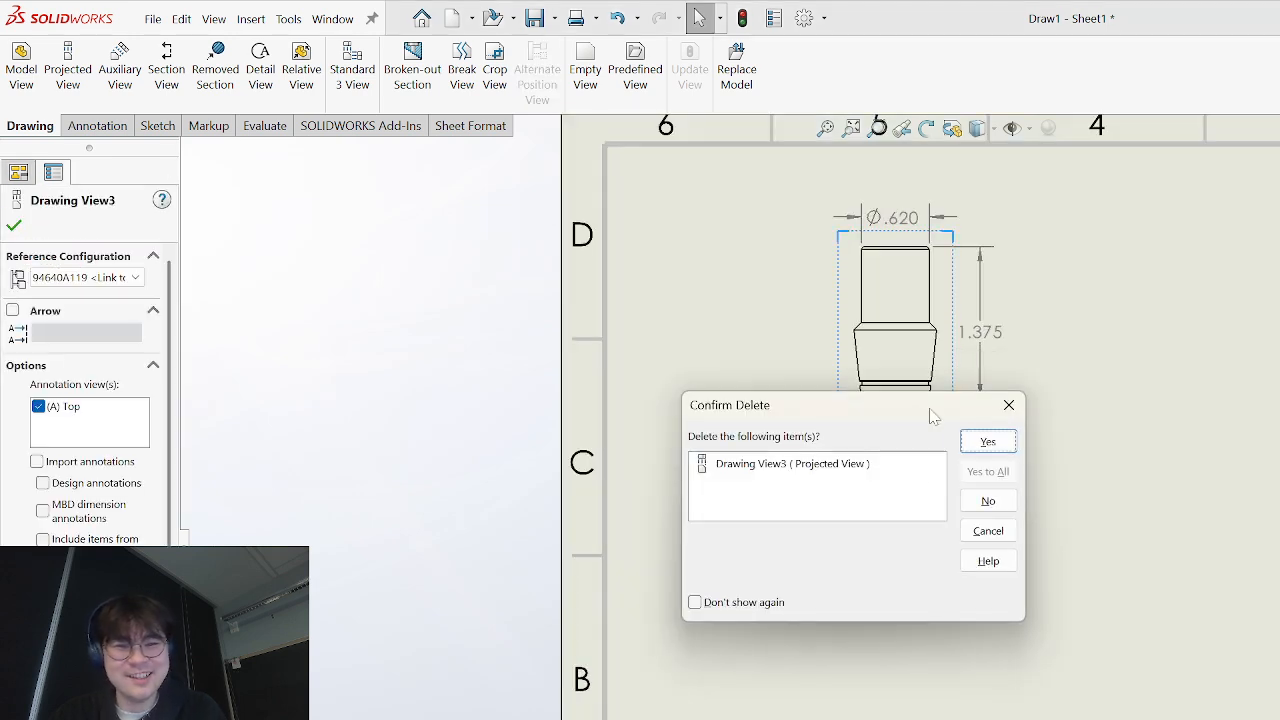
{"action": "left_click", "coordinate": [1005, 449]}
- Create a section view of the circular end view with a vertical cutting line through its centre, placed to its right
{"action": "left_click", "coordinate": [166, 70]}
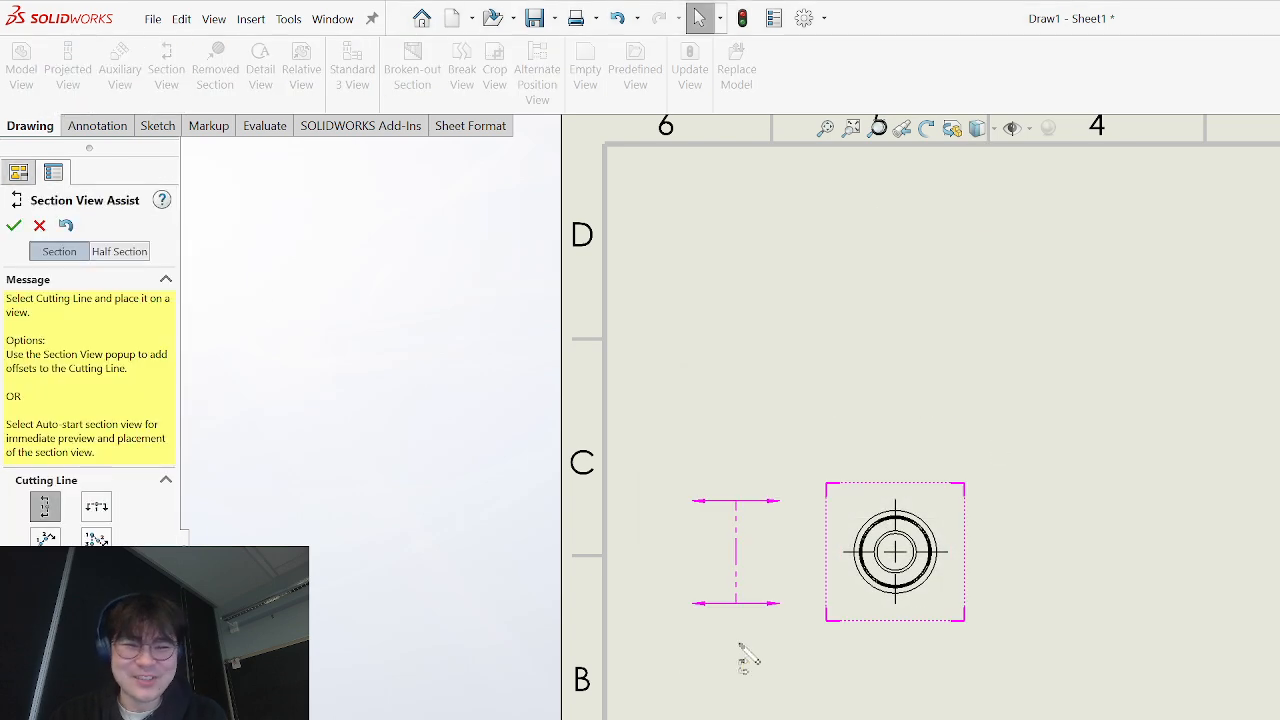
{"action": "scroll", "coordinate": [925, 590], "scroll_direction": "down", "scroll_amount": 5}
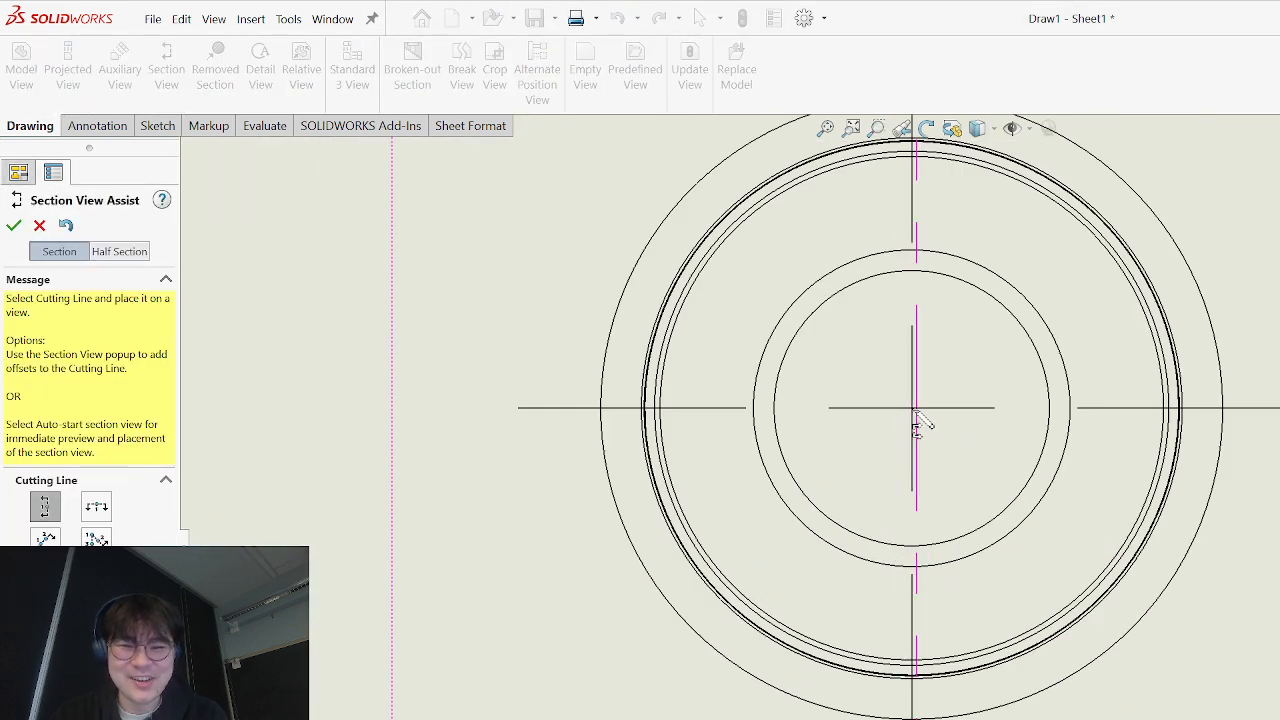
{"action": "left_click", "coordinate": [916, 425]}
{"action": "scroll", "coordinate": [935, 540], "scroll_direction": "up", "scroll_amount": 8}
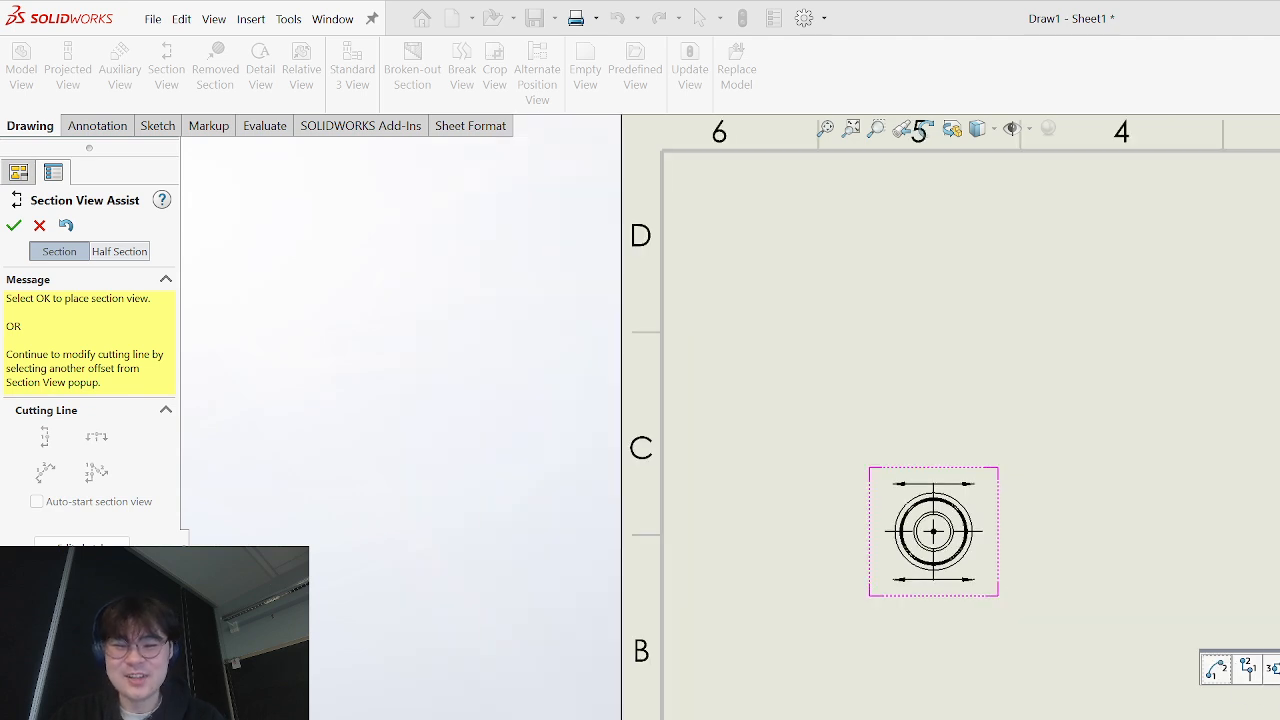
{"action": "key", "text": "Return"}
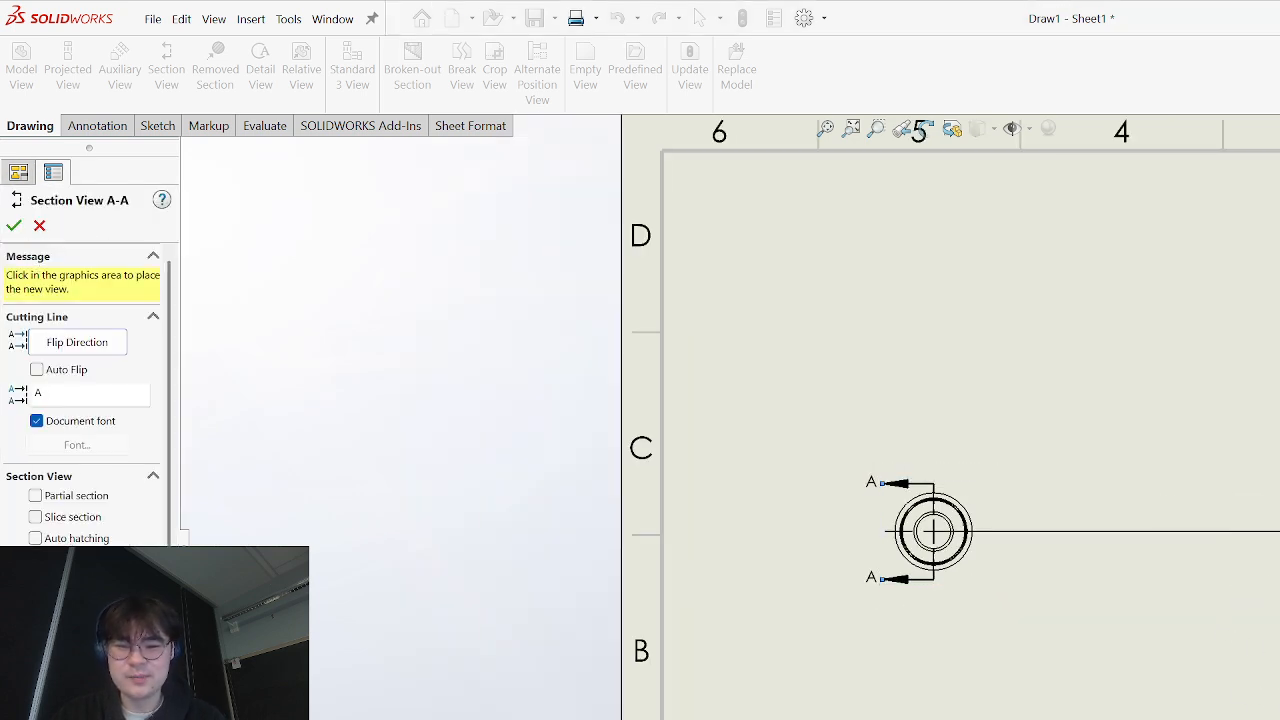
{"action": "left_click", "coordinate": [1279, 531]}
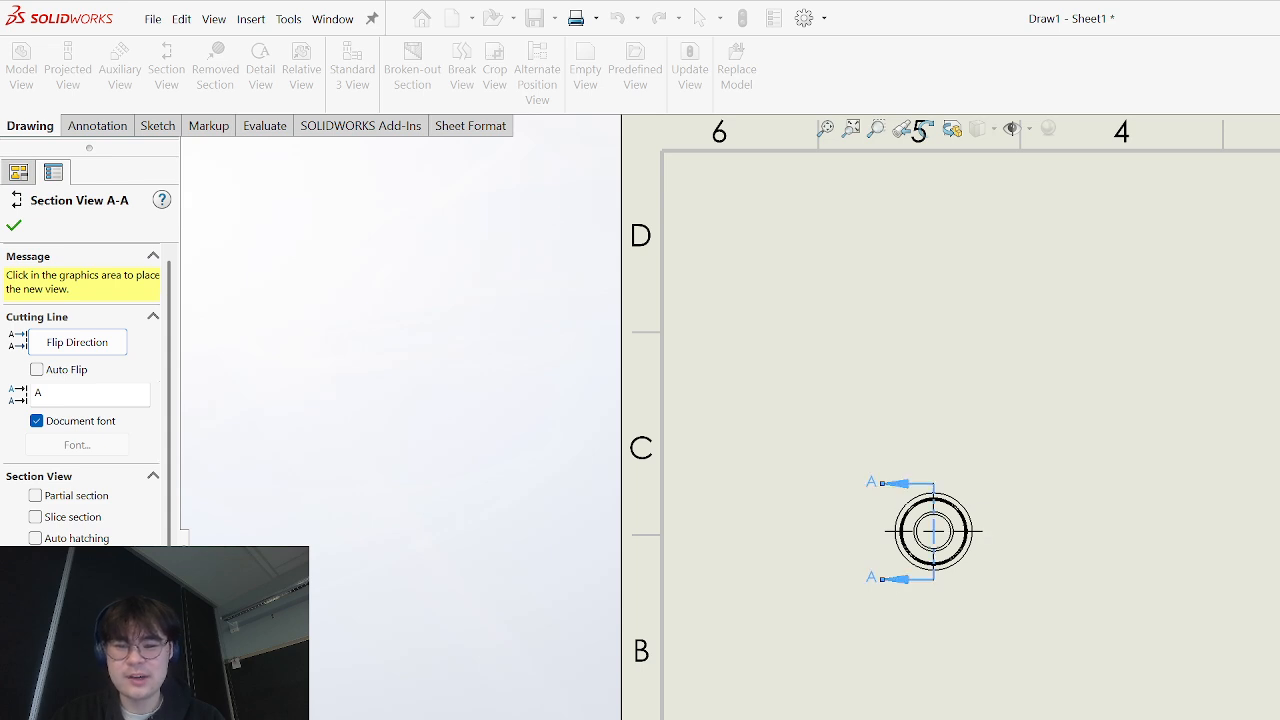
- Finish the section view and move its label a little farther below the sectioned part
{"action": "scroll", "coordinate": [1279, 575], "scroll_direction": "down", "scroll_amount": 5}
{"action": "scroll", "coordinate": [1240, 602], "scroll_direction": "up", "scroll_amount": 4}
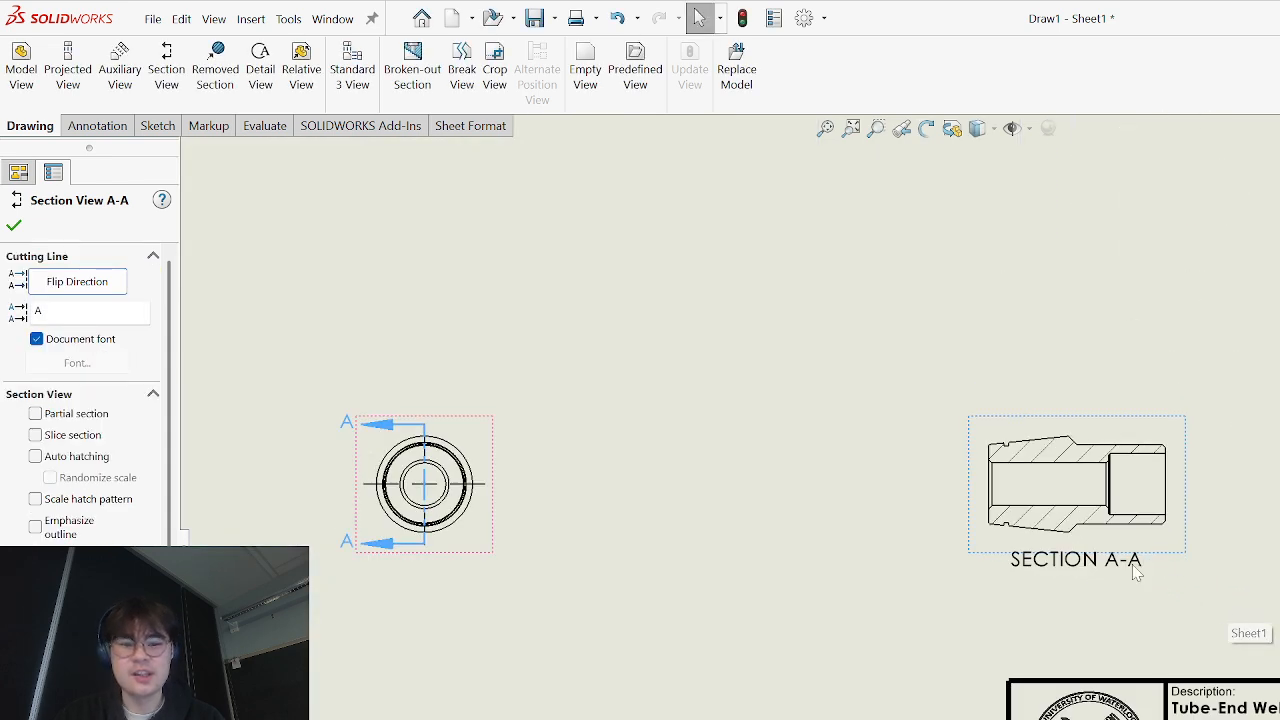
{"action": "scroll", "coordinate": [1132, 564], "scroll_direction": "down", "scroll_amount": 1}
{"action": "key", "text": "Escape"}
{"action": "left_click_drag", "start_coordinate": [1041, 560], "coordinate": [1036, 602]}
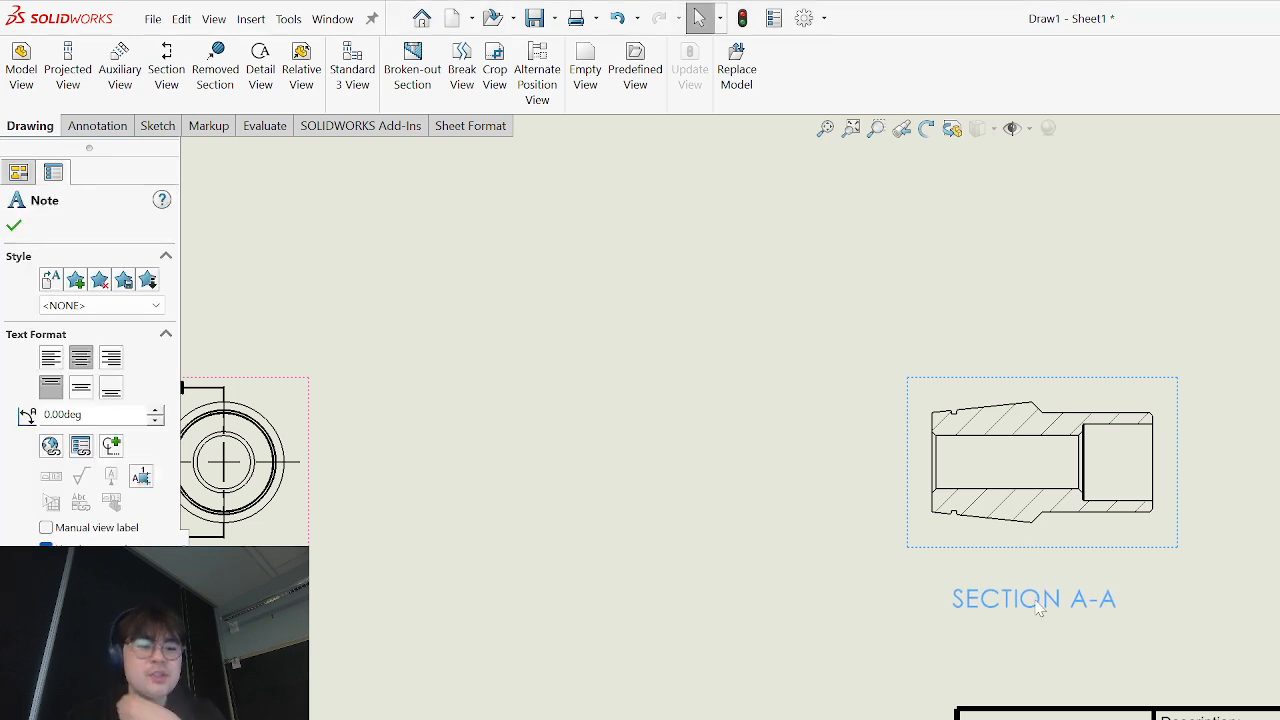
- Add a projected side view of the weld nut above the circular end view
{"action": "scroll", "coordinate": [1038, 606], "scroll_direction": "up", "scroll_amount": 4}
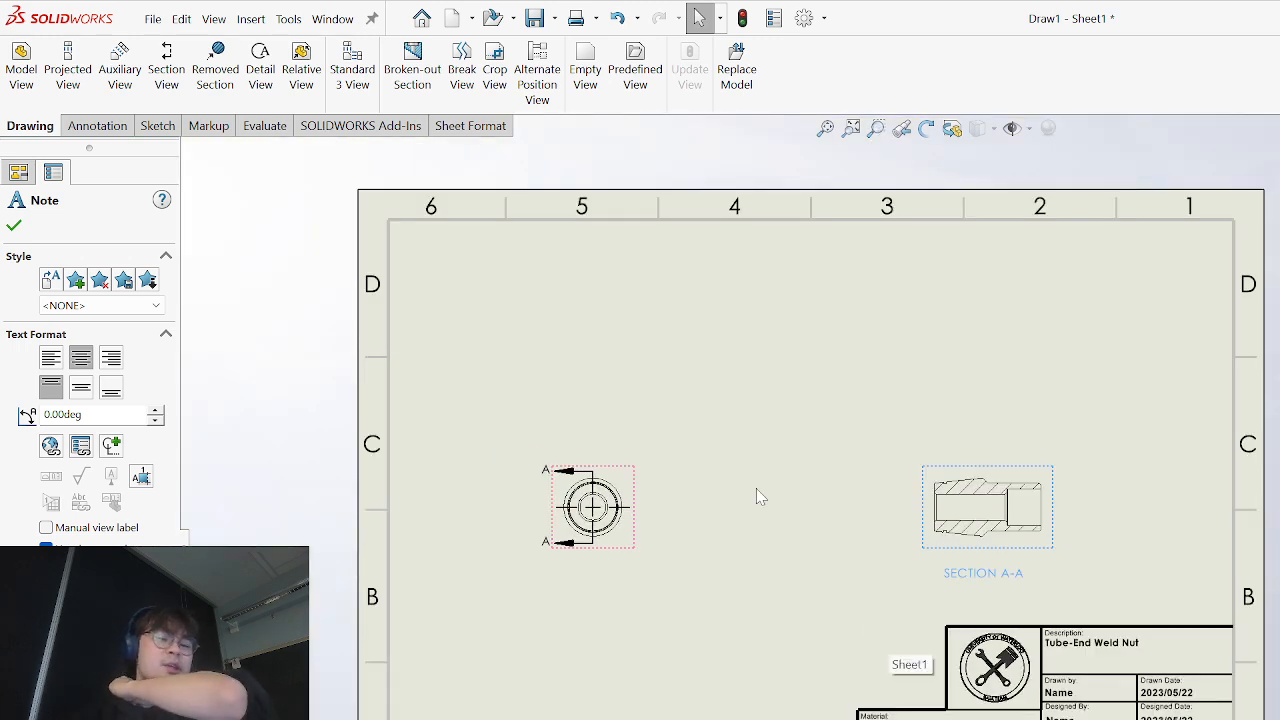
{"action": "scroll", "coordinate": [680, 518], "scroll_direction": "down", "scroll_amount": 1}
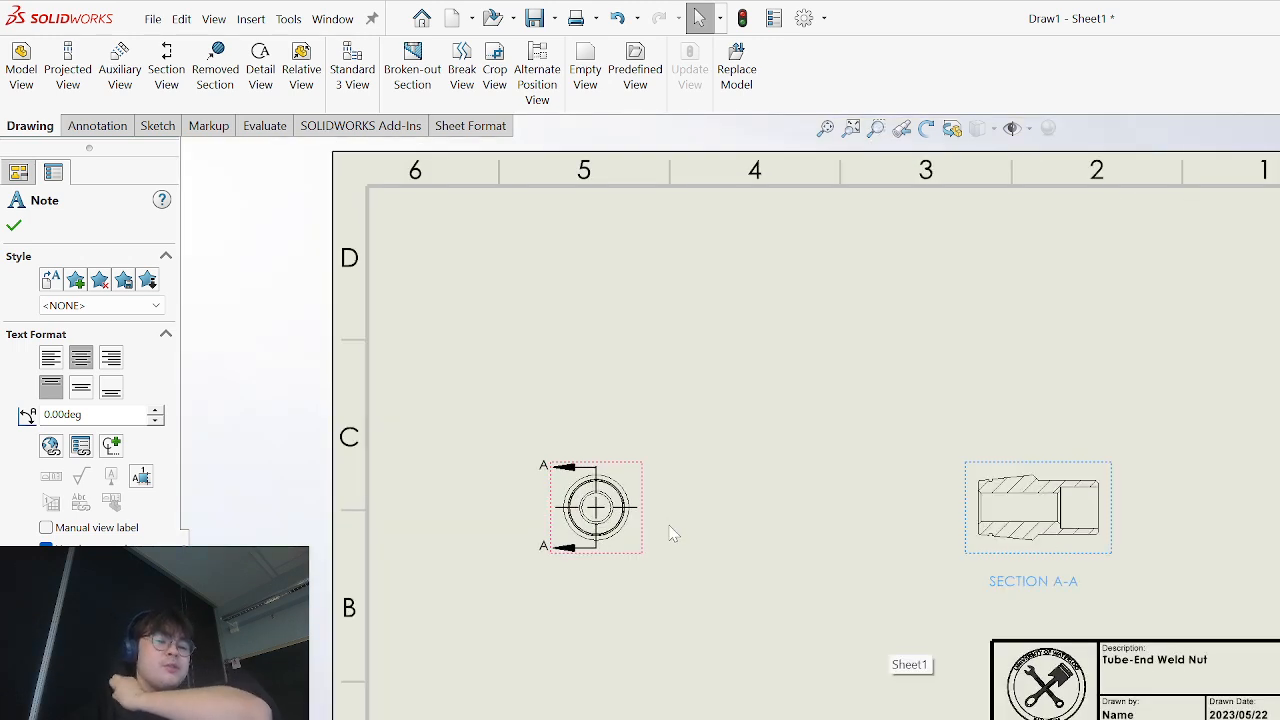
{"action": "scroll", "coordinate": [658, 531], "scroll_direction": "down", "scroll_amount": 1}
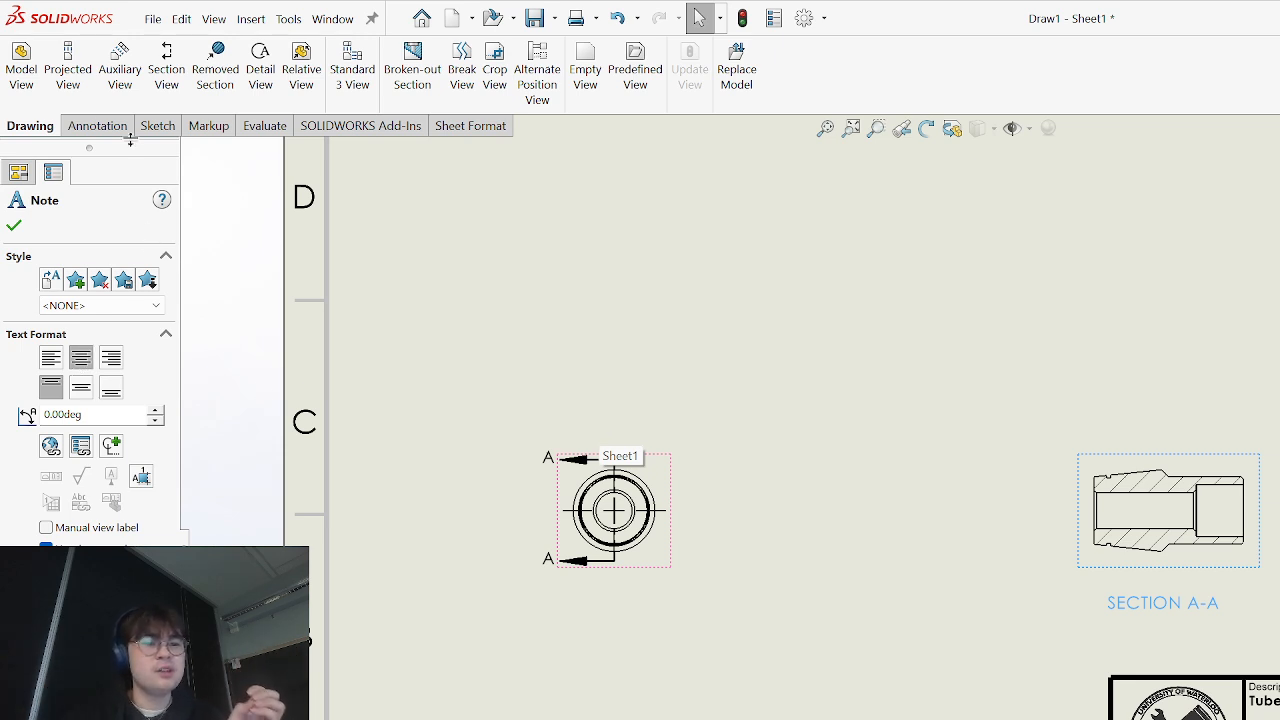
{"action": "left_click", "coordinate": [75, 87]}
{"action": "left_click", "coordinate": [665, 485]}
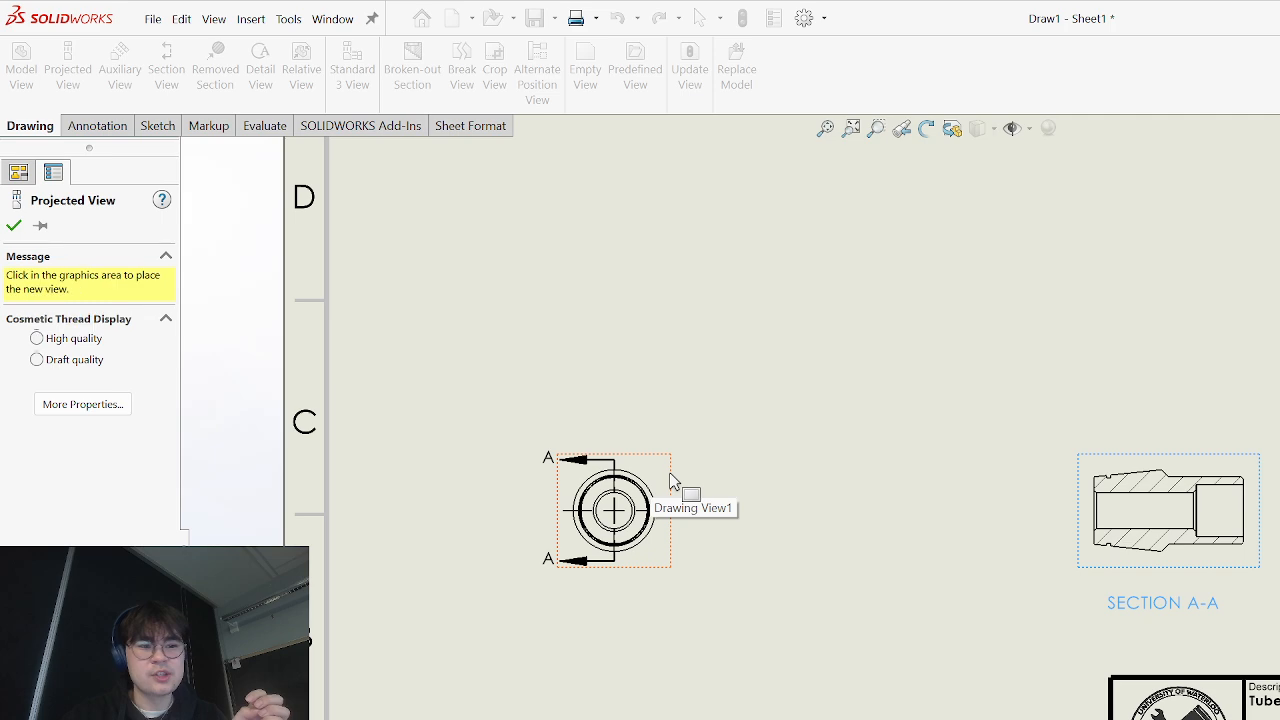
{"action": "left_click", "coordinate": [649, 277]}
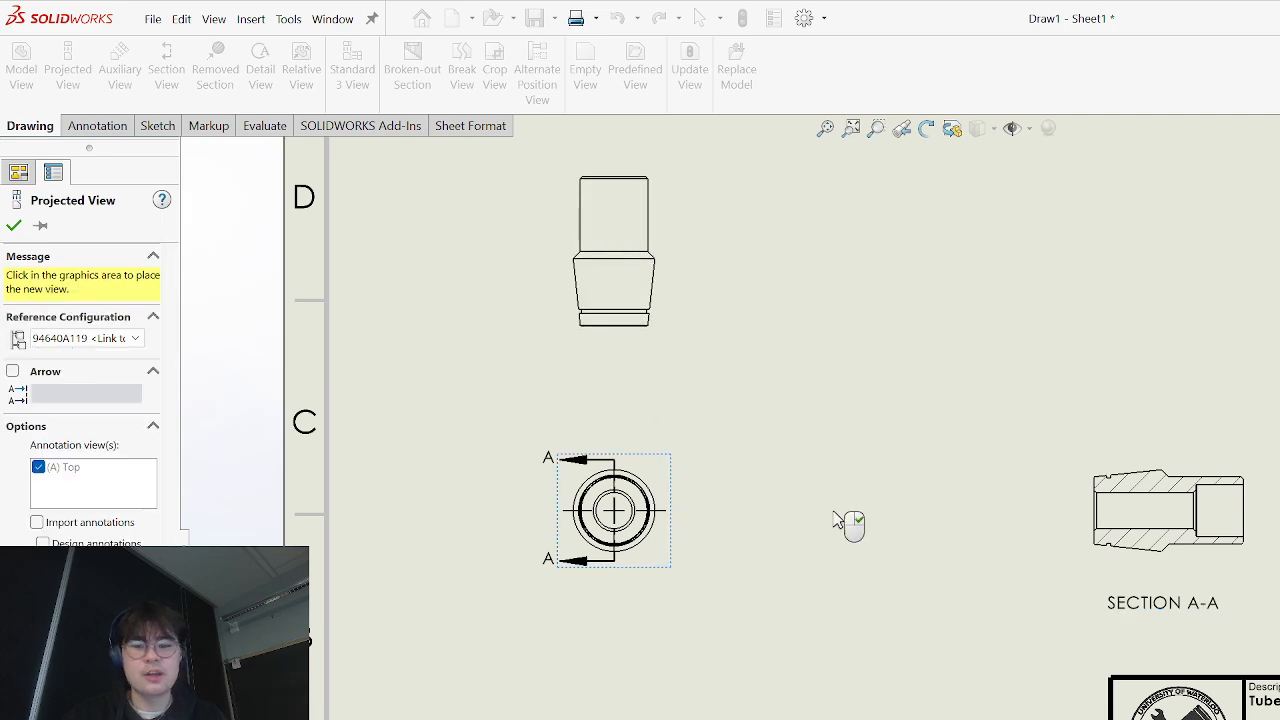
{"action": "scroll", "coordinate": [846, 523], "scroll_direction": "down", "scroll_amount": 3}
{"action": "key", "text": "Escape"}
- Dimension the diameter of the straight cylindrical section in the side view, placing the dimension above the part
{"action": "scroll", "coordinate": [960, 595], "scroll_direction": "down", "scroll_amount": 5}
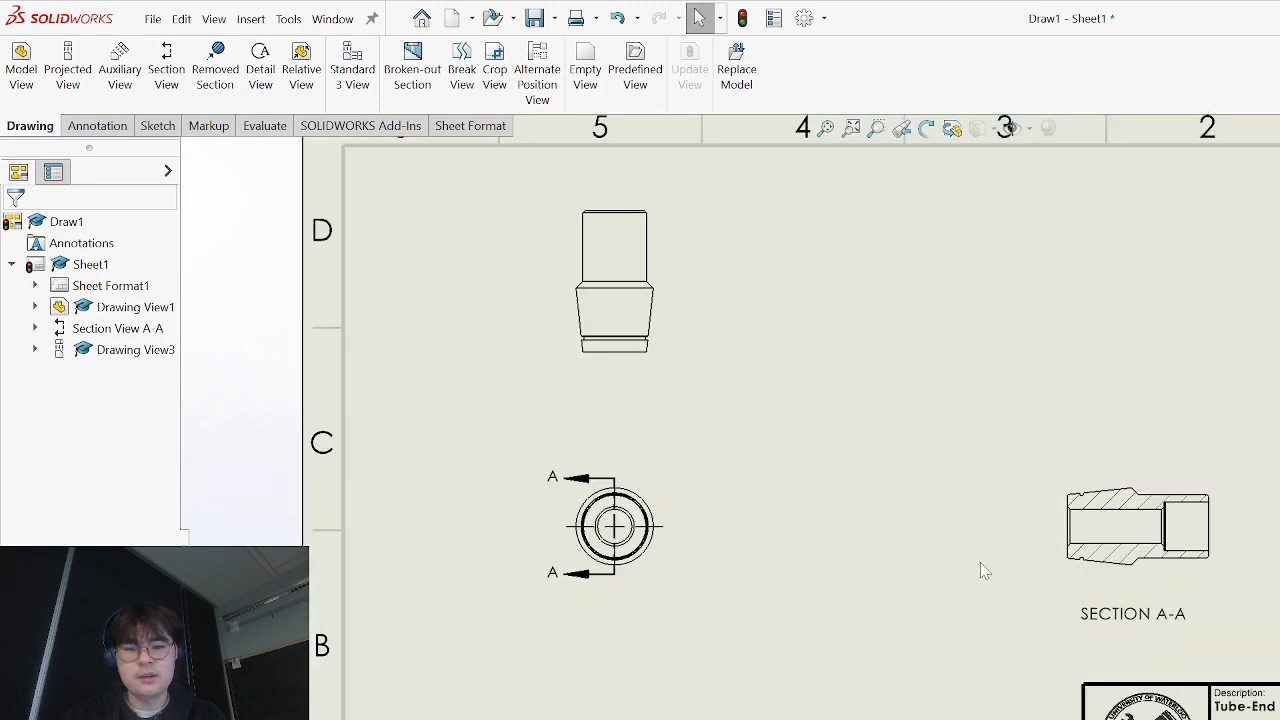
{"action": "right_click_drag", "start_coordinate": [899, 484], "coordinate": [898, 428]}
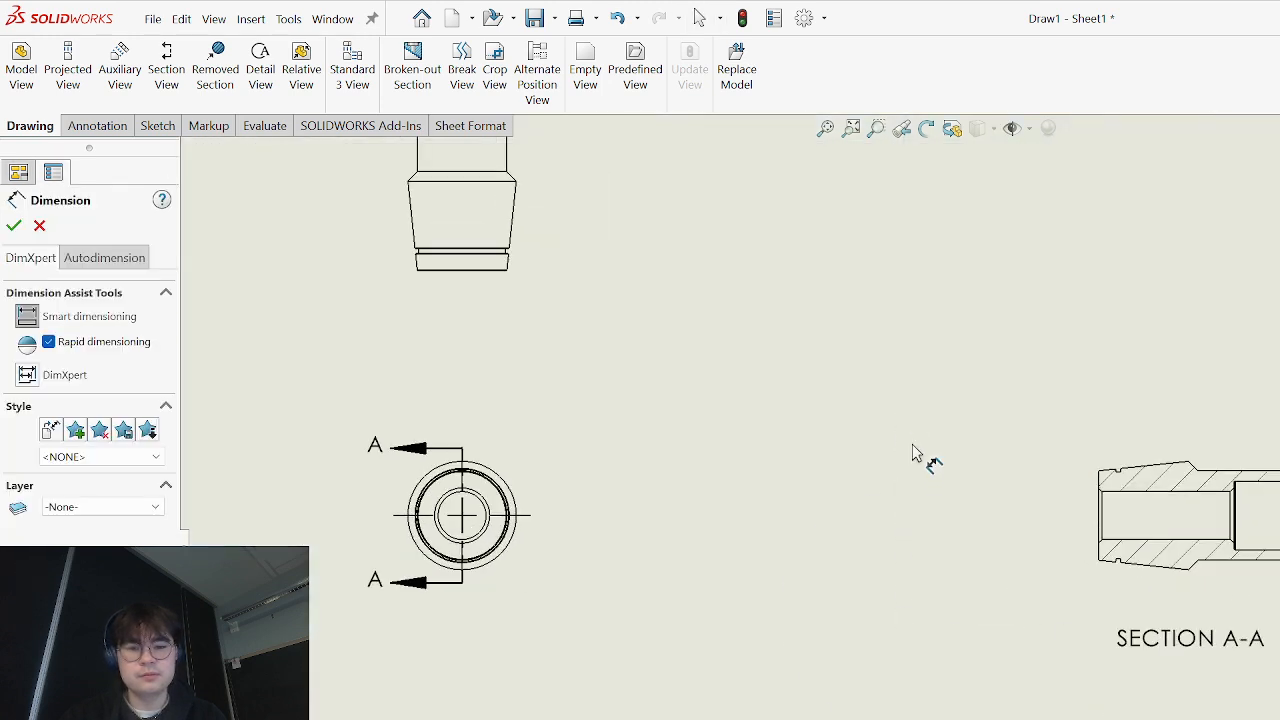
{"action": "scroll", "coordinate": [925, 540], "scroll_direction": "up", "scroll_amount": 3}
{"action": "scroll", "coordinate": [1010, 480], "scroll_direction": "down", "scroll_amount": 1}
{"action": "scroll", "coordinate": [1143, 586], "scroll_direction": "up", "scroll_amount": 2}
{"action": "scroll", "coordinate": [1100, 586], "scroll_direction": "down", "scroll_amount": 3}
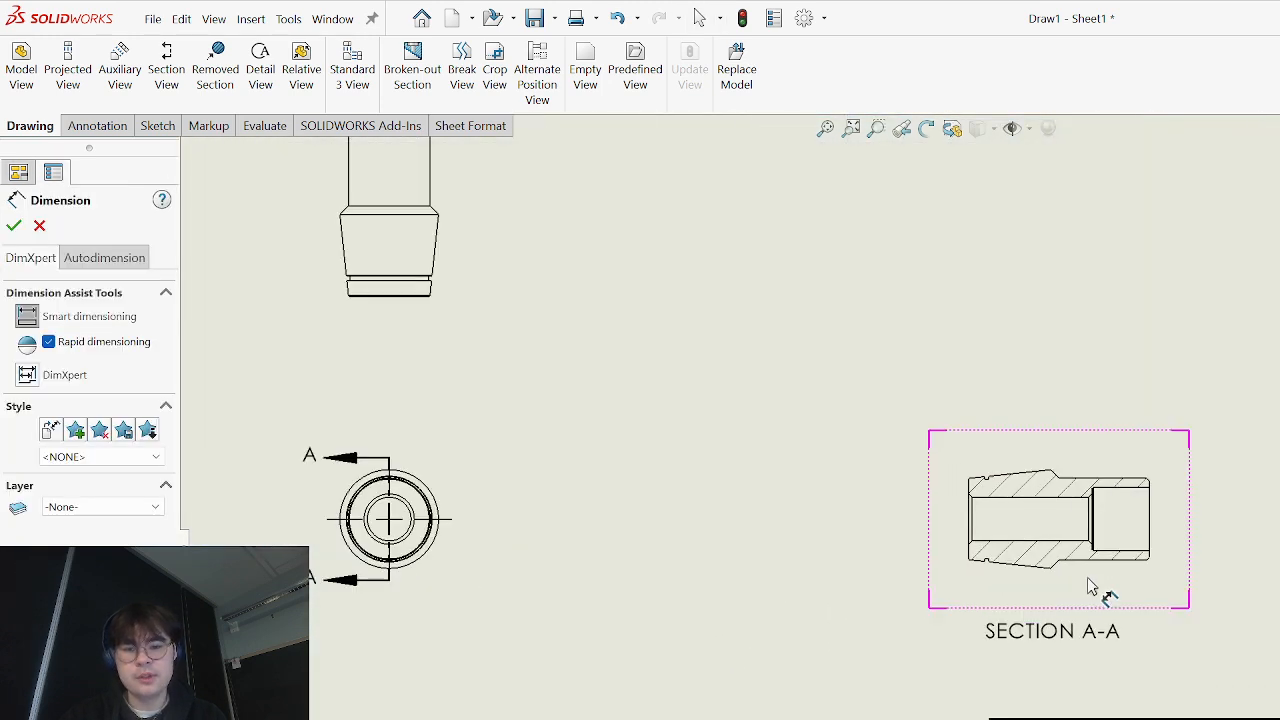
{"action": "scroll", "coordinate": [486, 409], "scroll_direction": "up", "scroll_amount": 2}
{"action": "scroll", "coordinate": [866, 432], "scroll_direction": "down", "scroll_amount": 6}
{"action": "scroll", "coordinate": [866, 432], "scroll_direction": "up", "scroll_amount": 3}
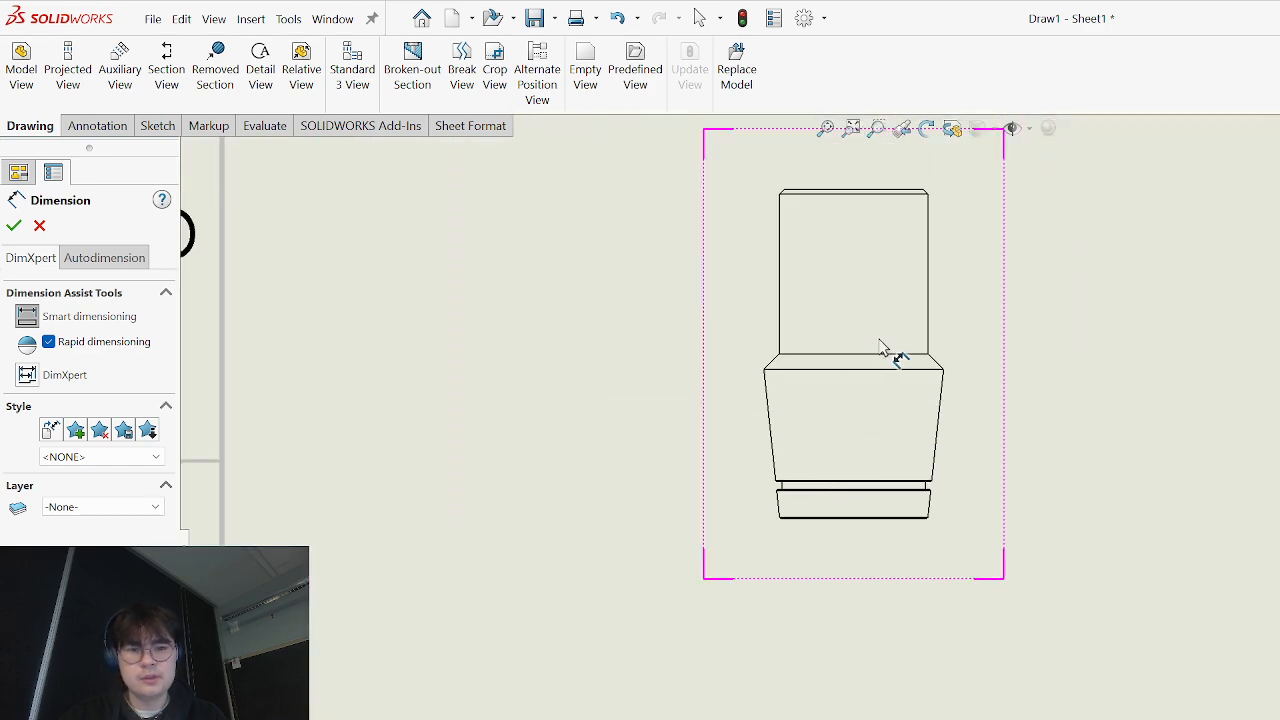
{"action": "scroll", "coordinate": [983, 346], "scroll_direction": "down", "scroll_amount": 3}
{"action": "left_click", "coordinate": [973, 332]}
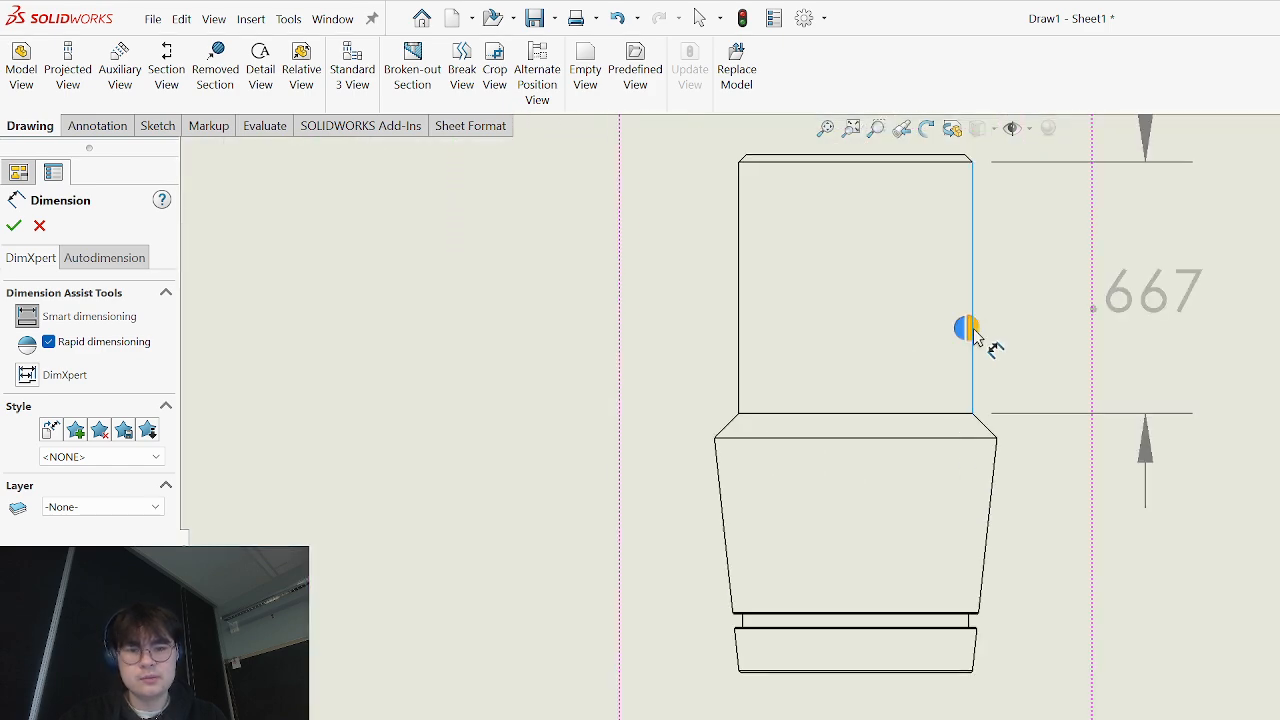
{"action": "left_click", "coordinate": [740, 328]}
{"action": "scroll", "coordinate": [789, 320], "scroll_direction": "up", "scroll_amount": 3}
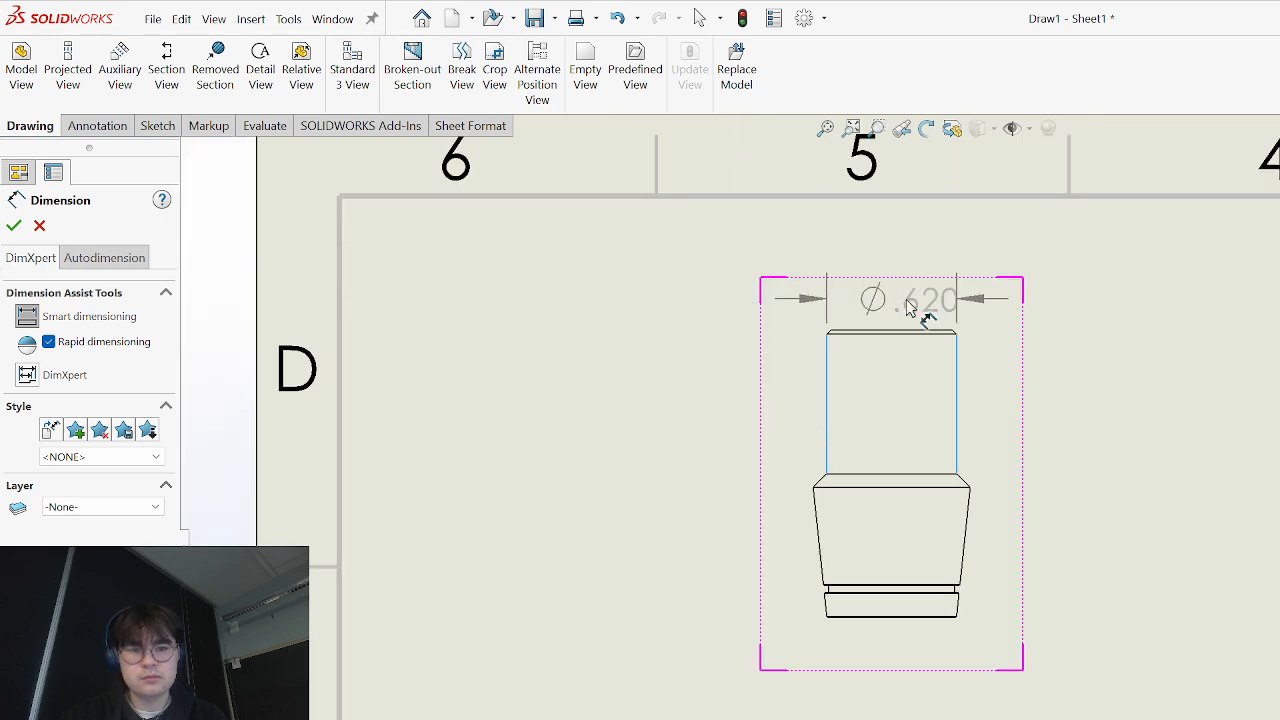
{"action": "left_click", "coordinate": [928, 285]}
{"action": "key", "text": "Escape"}
- Dimension the weld nut's overall length between its two end edges in the side view, placing the dimension beside the part
{"action": "scroll", "coordinate": [898, 350], "scroll_direction": "down", "scroll_amount": 4}
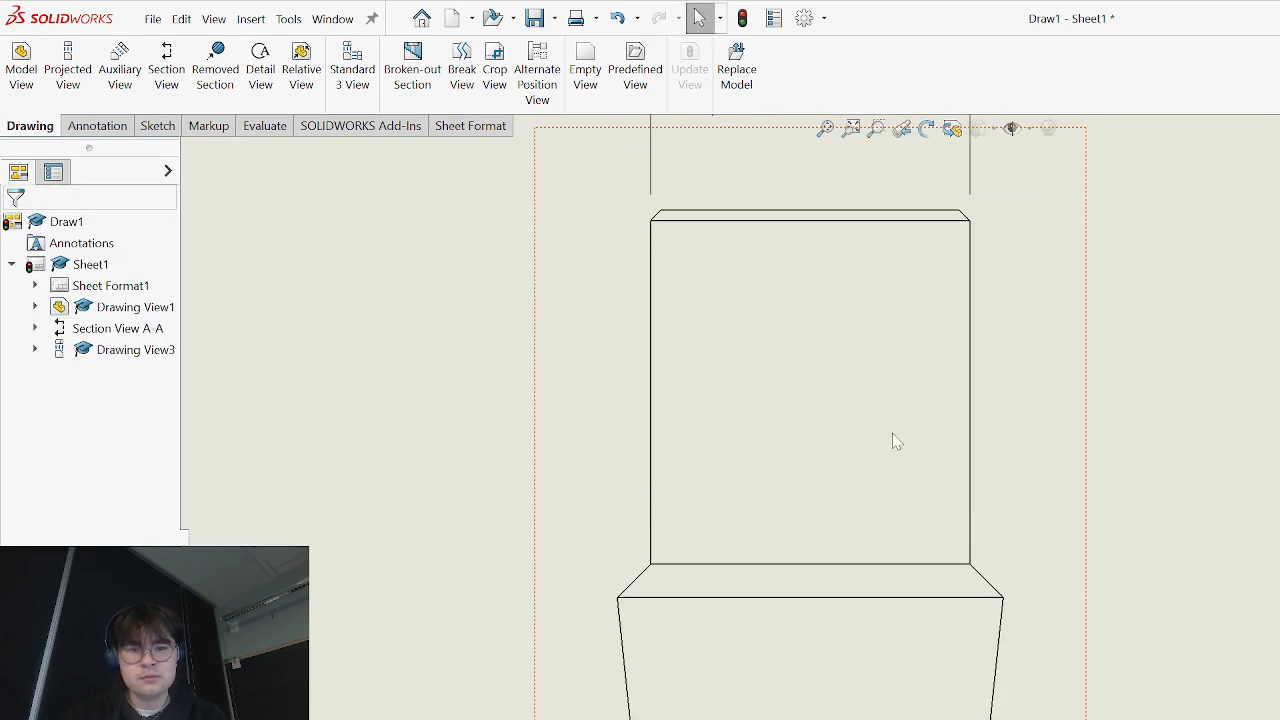
{"action": "scroll", "coordinate": [892, 433], "scroll_direction": "up", "scroll_amount": 4}
{"action": "left_click", "coordinate": [1084, 429]}
{"action": "key", "text": "Return"}
{"action": "scroll", "coordinate": [860, 416], "scroll_direction": "down", "scroll_amount": 3}
{"action": "left_click", "coordinate": [862, 446]}
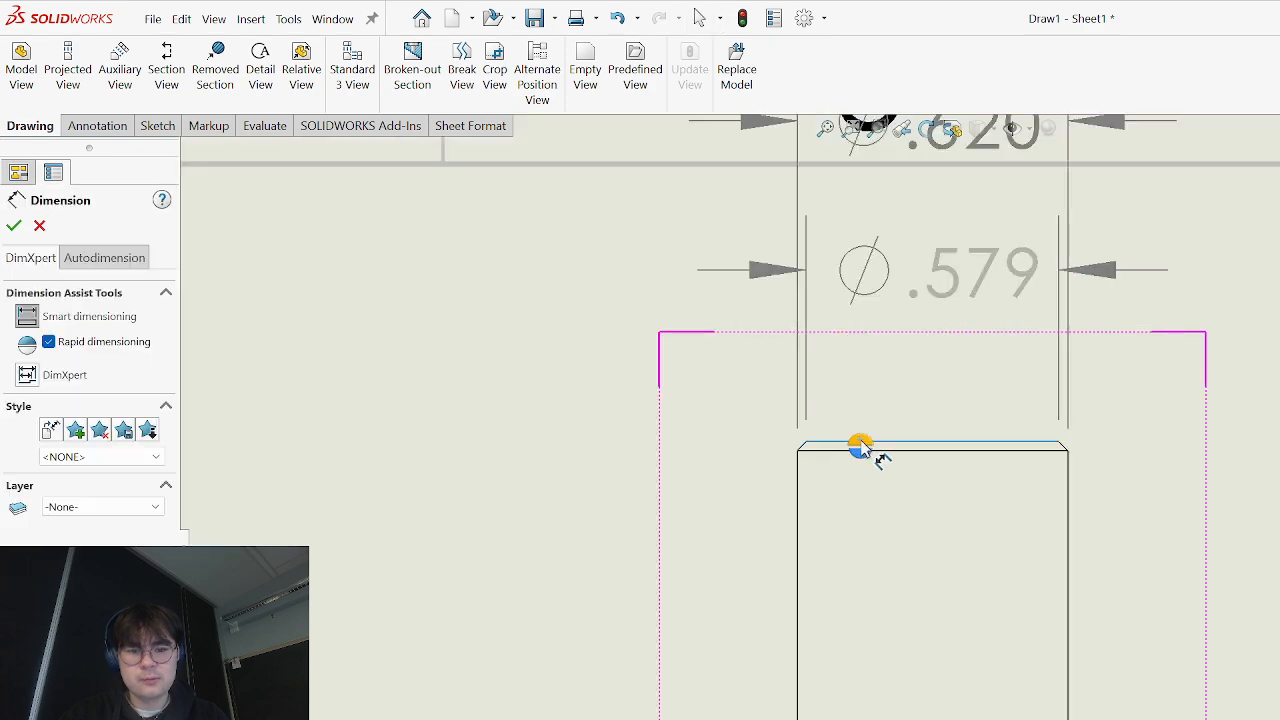
{"action": "scroll", "coordinate": [870, 590], "scroll_direction": "up", "scroll_amount": 3}
{"action": "scroll", "coordinate": [850, 580], "scroll_direction": "down", "scroll_amount": 4}
{"action": "scroll", "coordinate": [838, 555], "scroll_direction": "down", "scroll_amount": 4}
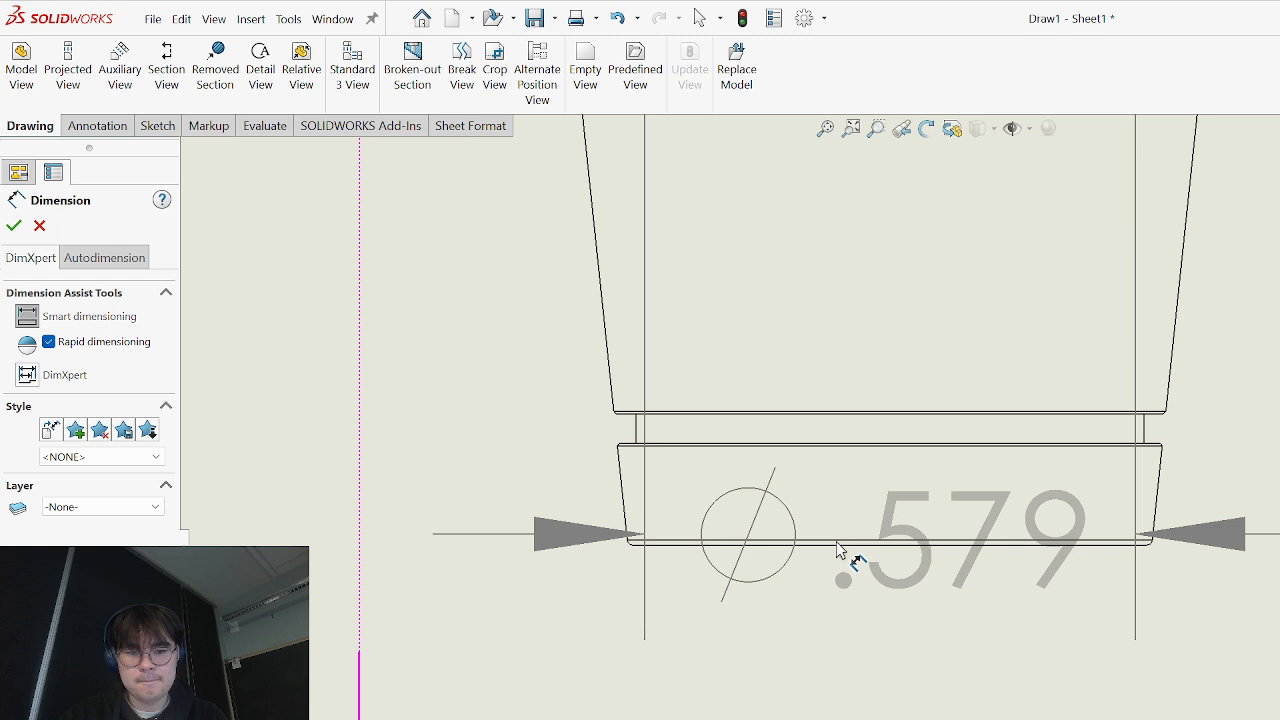
{"action": "scroll", "coordinate": [825, 558], "scroll_direction": "down", "scroll_amount": 2}
{"action": "scroll", "coordinate": [825, 557], "scroll_direction": "up", "scroll_amount": 4}
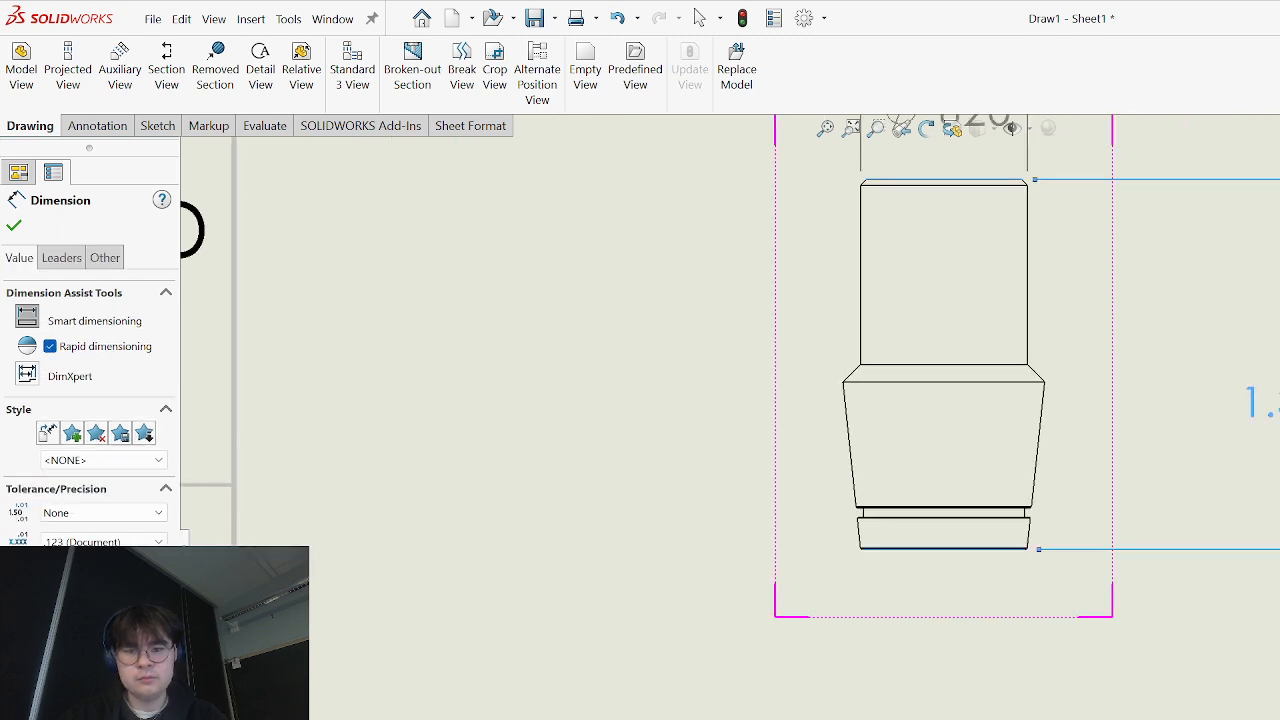
{"action": "scroll", "coordinate": [1268, 560], "scroll_direction": "up", "scroll_amount": 7}
{"action": "scroll", "coordinate": [1216, 645], "scroll_direction": "down", "scroll_amount": 6}
{"action": "left_click", "coordinate": [1212, 640]}
{"action": "key", "text": "Escape"}
{"action": "scroll", "coordinate": [972, 569], "scroll_direction": "up", "scroll_amount": 4}
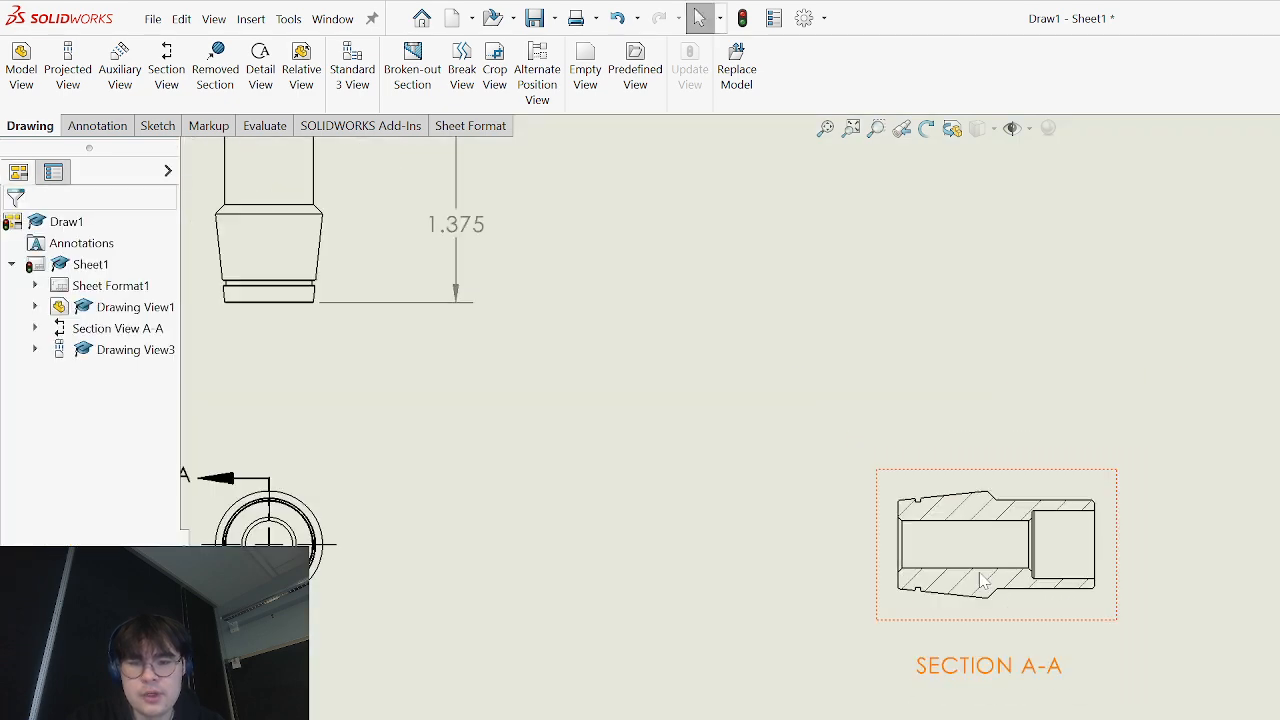
{"action": "scroll", "coordinate": [890, 550], "scroll_direction": "down", "scroll_amount": 2}
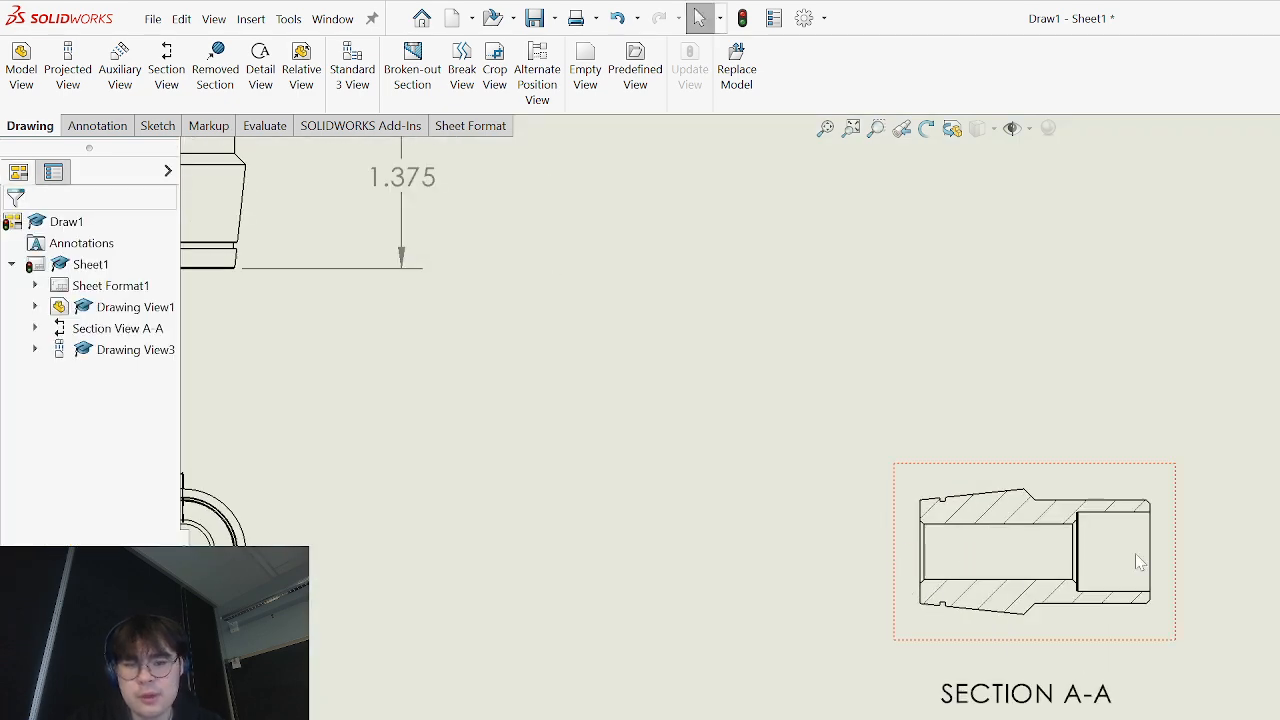
{"action": "scroll", "coordinate": [1017, 558], "scroll_direction": "down", "scroll_amount": 3}
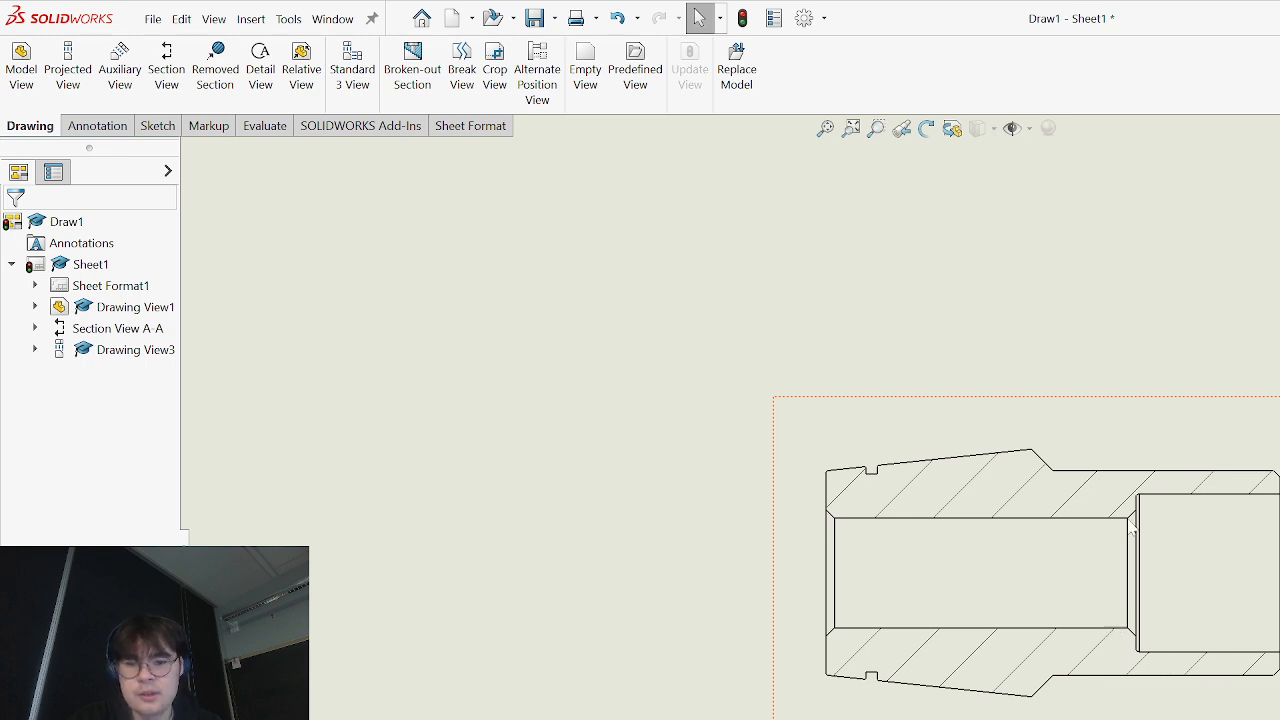
- Examine the side, end and section views for weld nut features that still need dimensions
{"action": "scroll", "coordinate": [1131, 528], "scroll_direction": "up", "scroll_amount": 5}
{"action": "scroll", "coordinate": [900, 600], "scroll_direction": "down", "scroll_amount": 1}
{"action": "scroll", "coordinate": [870, 615], "scroll_direction": "up", "scroll_amount": 2}
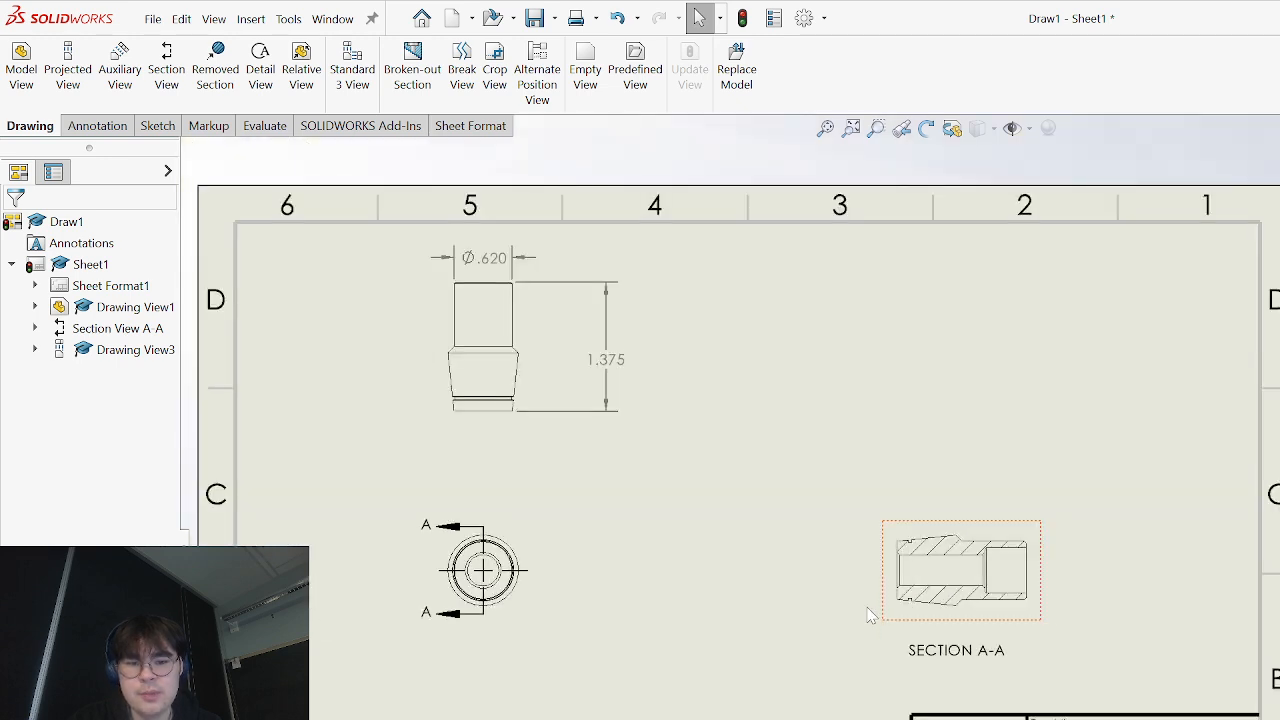
{"action": "scroll", "coordinate": [870, 615], "scroll_direction": "up", "scroll_amount": 1}
{"action": "scroll", "coordinate": [675, 450], "scroll_direction": "down", "scroll_amount": 2}
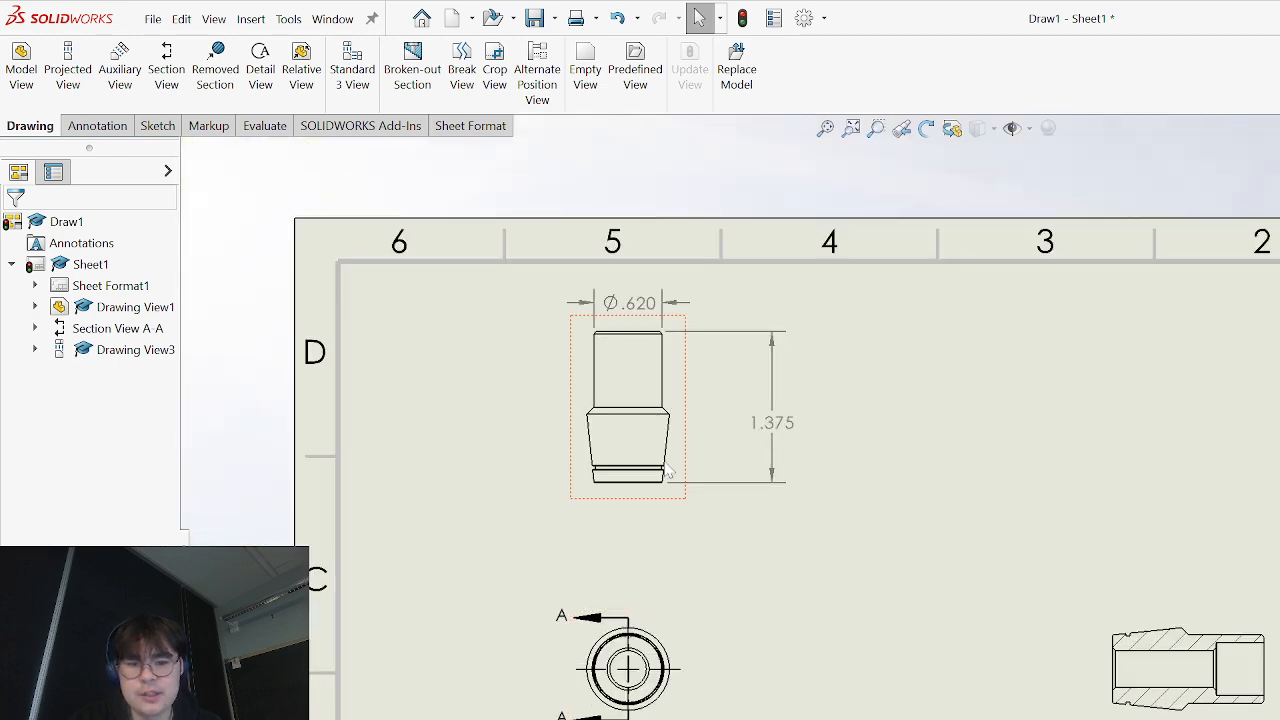
{"action": "scroll", "coordinate": [929, 542], "scroll_direction": "up", "scroll_amount": 2}
{"action": "scroll", "coordinate": [1040, 548], "scroll_direction": "down", "scroll_amount": 1}
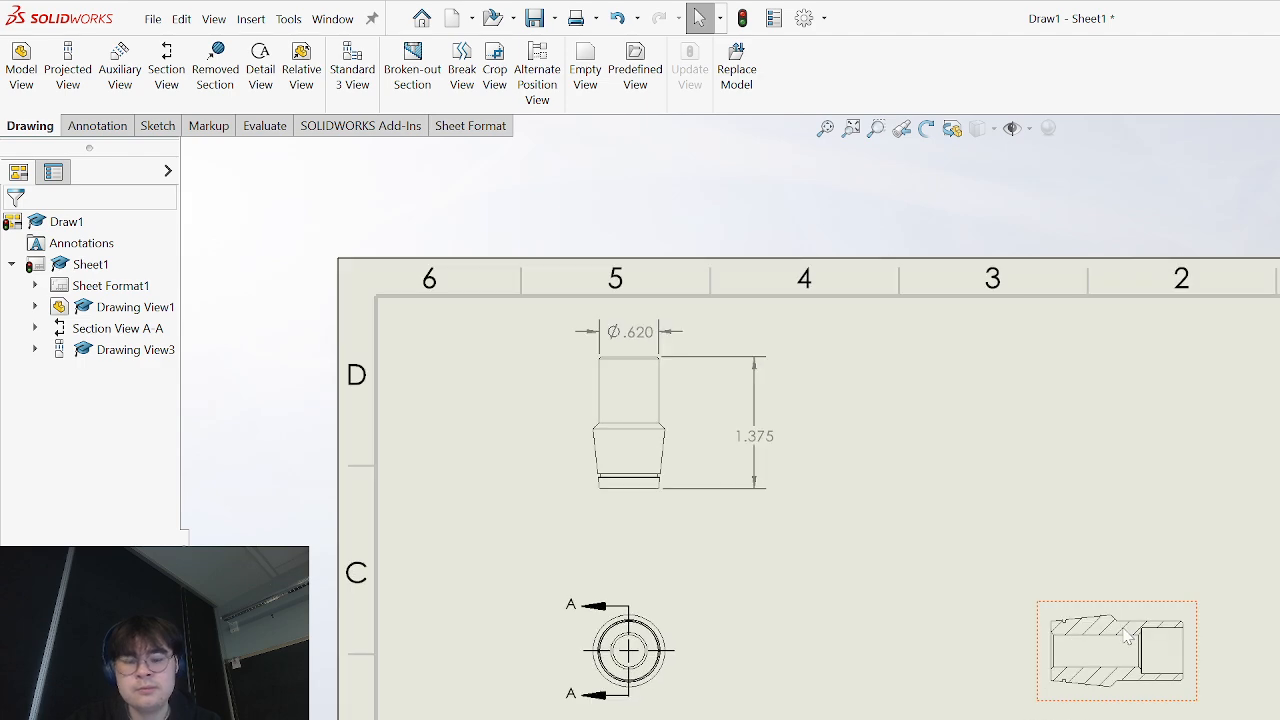
{"action": "scroll", "coordinate": [1085, 692], "scroll_direction": "down", "scroll_amount": 2}
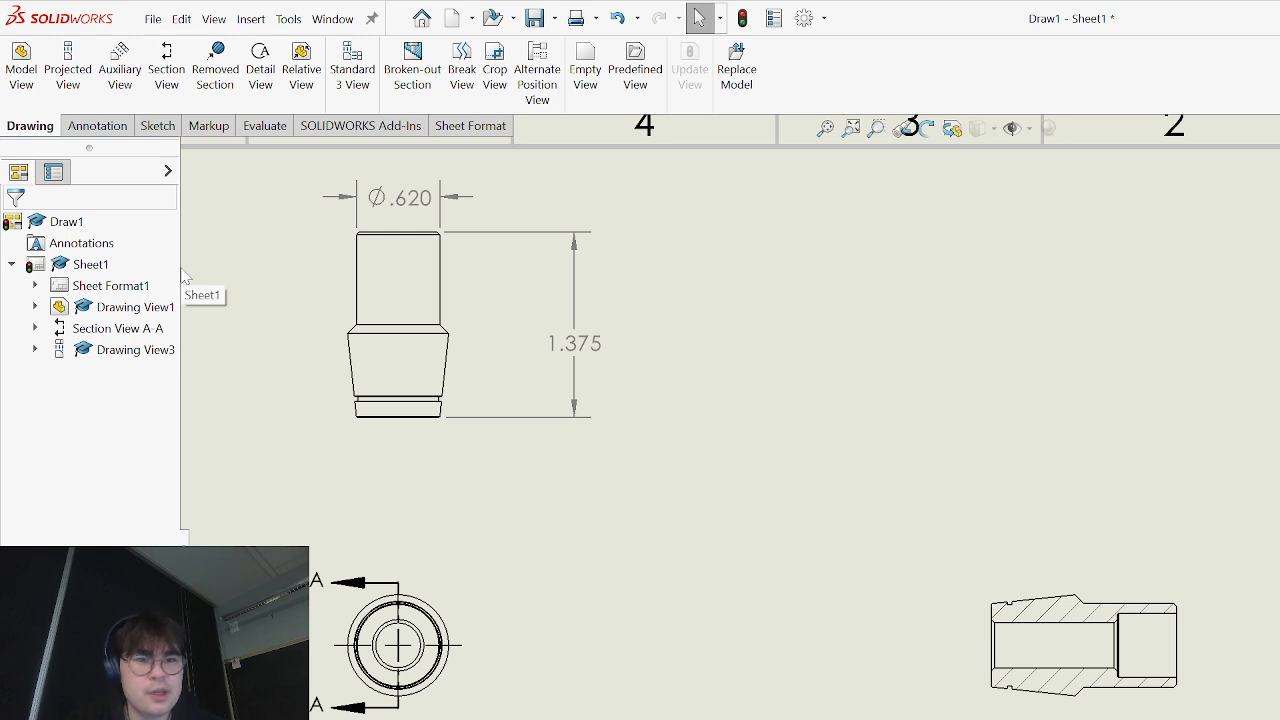
{"action": "left_click", "coordinate": [95, 128]}
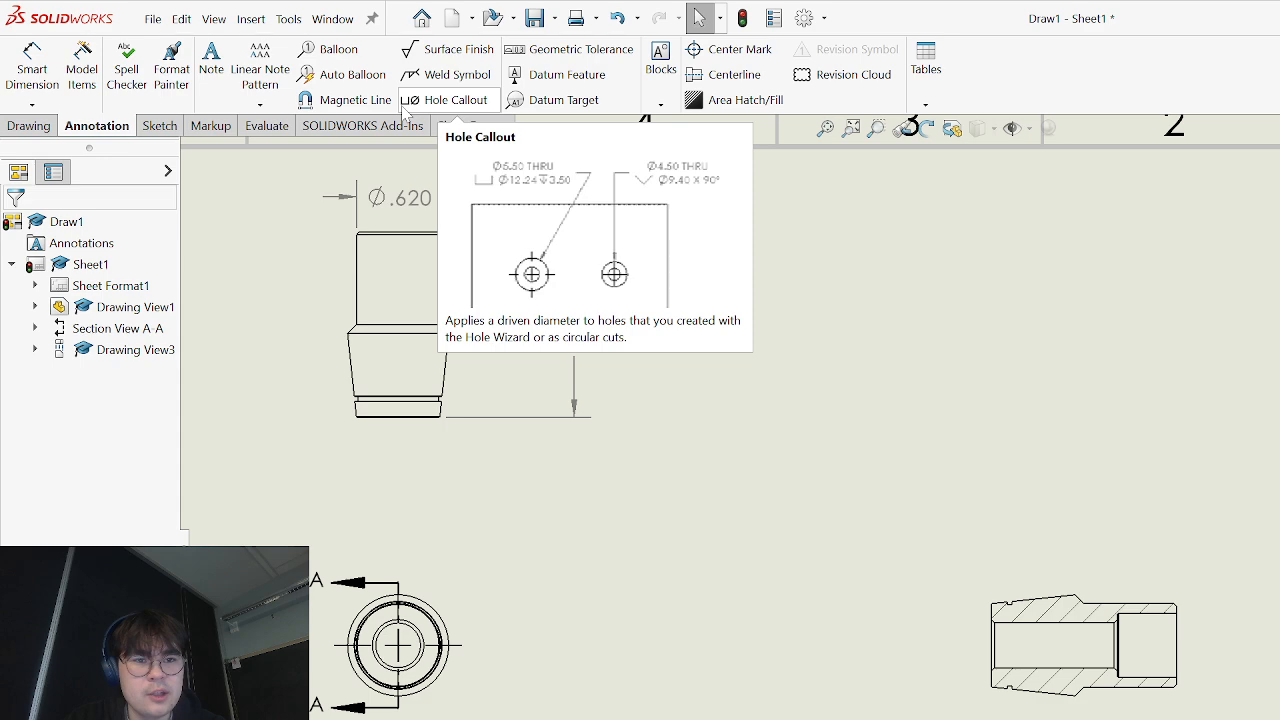
{"action": "left_click", "coordinate": [448, 100]}
{"action": "scroll", "coordinate": [696, 567], "scroll_direction": "up", "scroll_amount": 1}
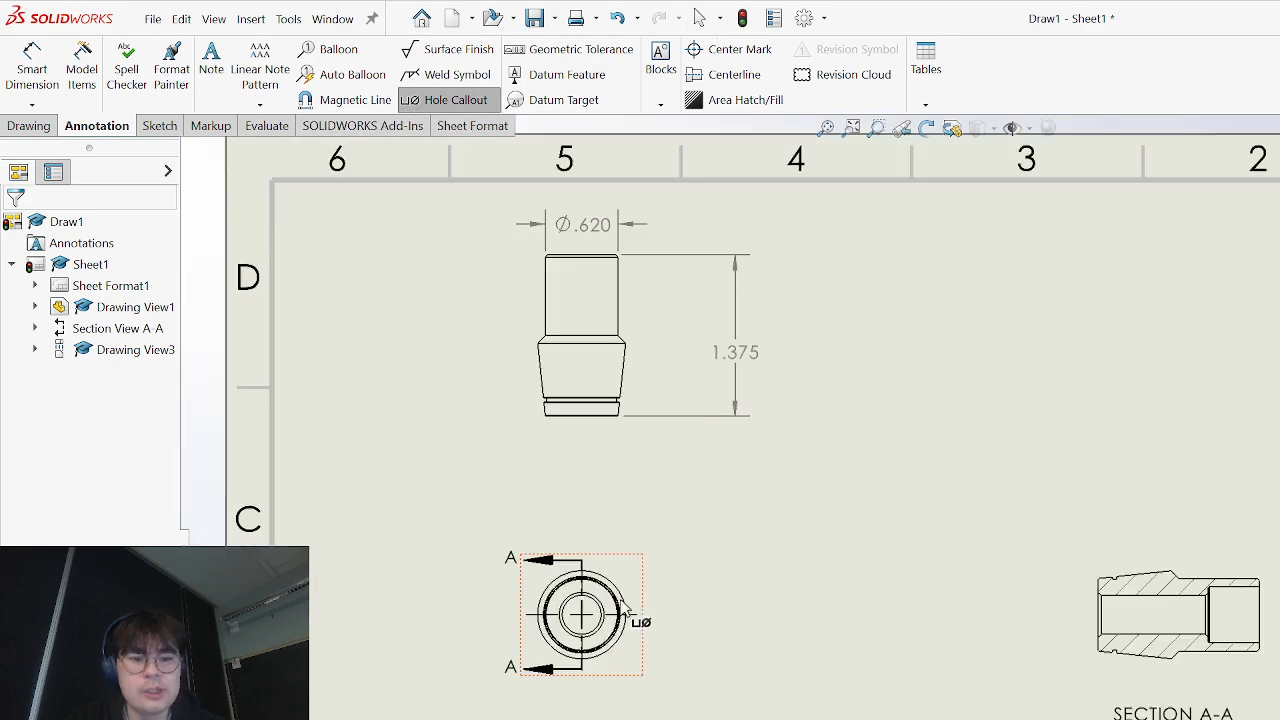
{"action": "scroll", "coordinate": [634, 617], "scroll_direction": "down", "scroll_amount": 3}
{"action": "scroll", "coordinate": [766, 620], "scroll_direction": "down", "scroll_amount": 4}
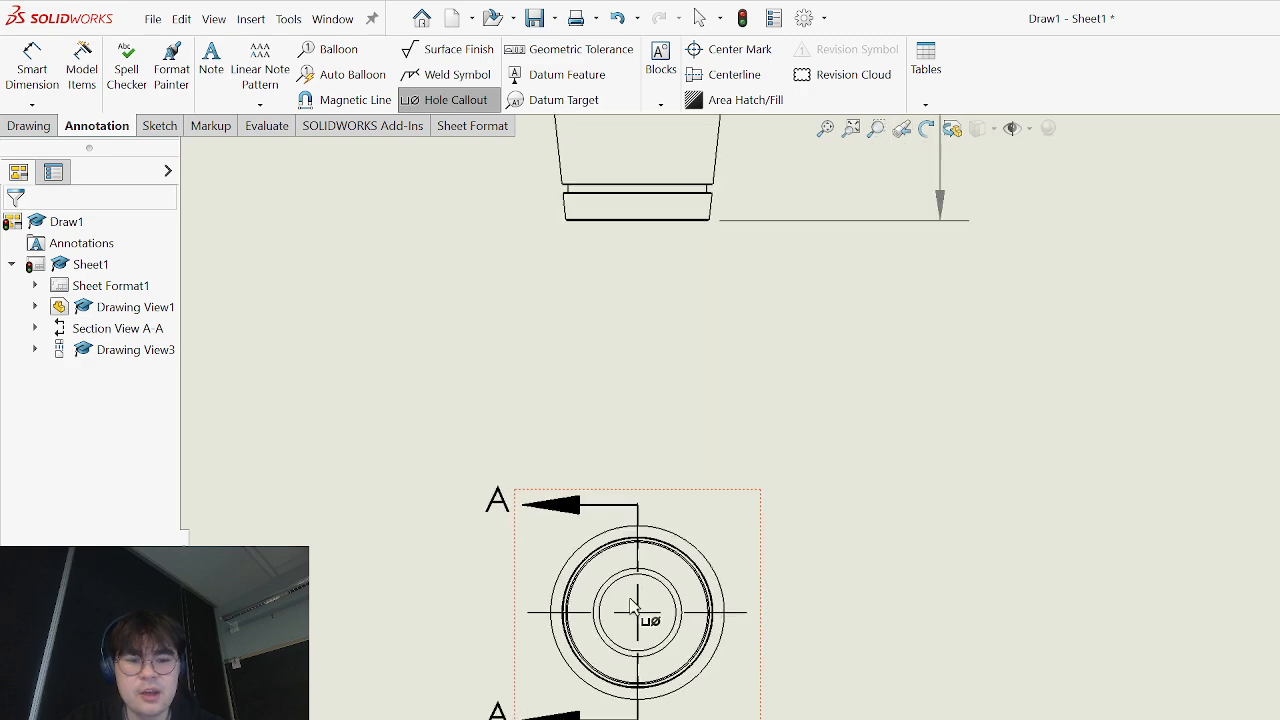
{"action": "scroll", "coordinate": [762, 600], "scroll_direction": "up", "scroll_amount": 4}
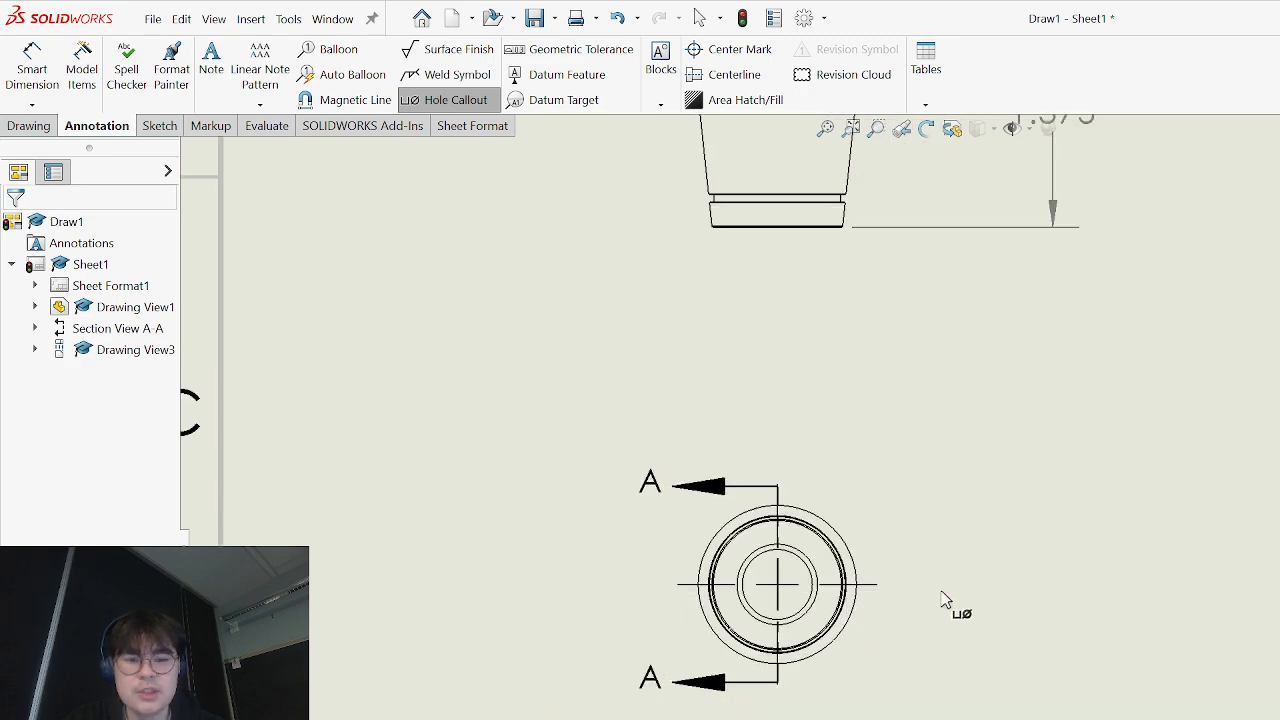
{"action": "scroll", "coordinate": [910, 538], "scroll_direction": "down", "scroll_amount": 1}
{"action": "scroll", "coordinate": [660, 645], "scroll_direction": "down", "scroll_amount": 1}
{"action": "scroll", "coordinate": [934, 547], "scroll_direction": "up", "scroll_amount": 4}
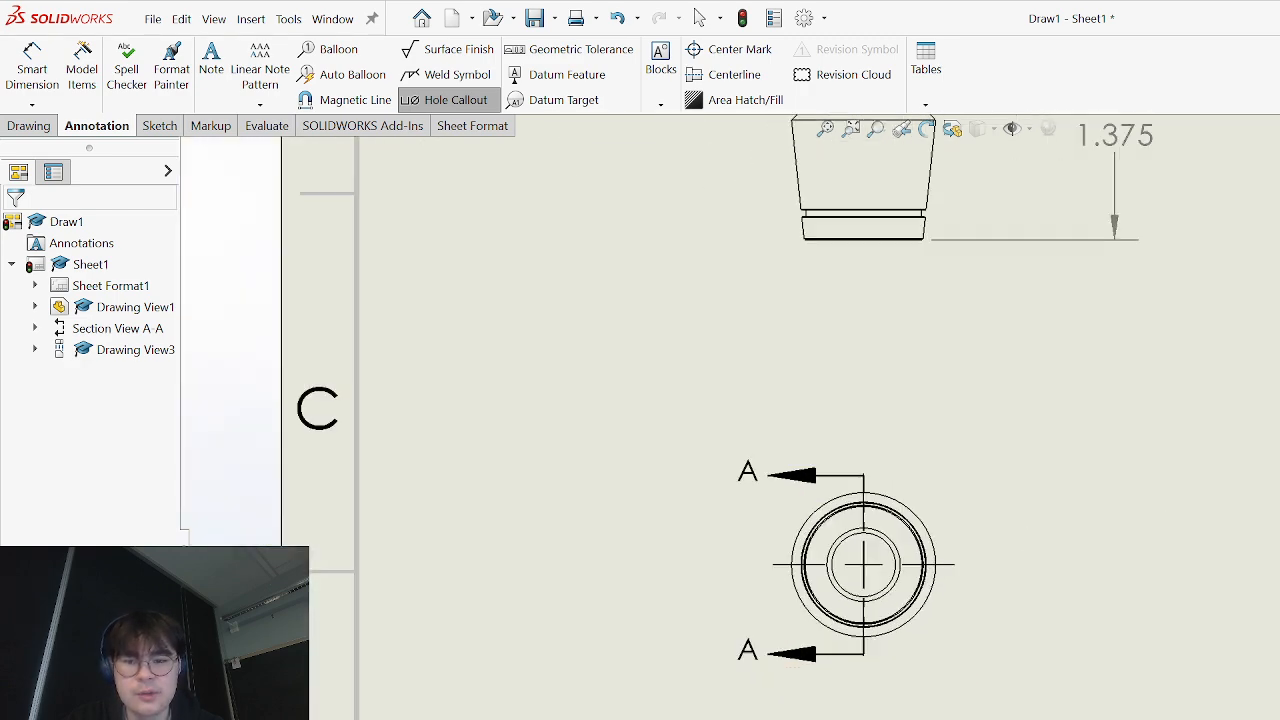
- Inspect the tapped bore, its chamfers and the tapered outer profile in the section view
{"action": "scroll", "coordinate": [1270, 560], "scroll_direction": "down", "scroll_amount": 4}
{"action": "scroll", "coordinate": [1140, 600], "scroll_direction": "down", "scroll_amount": 5}
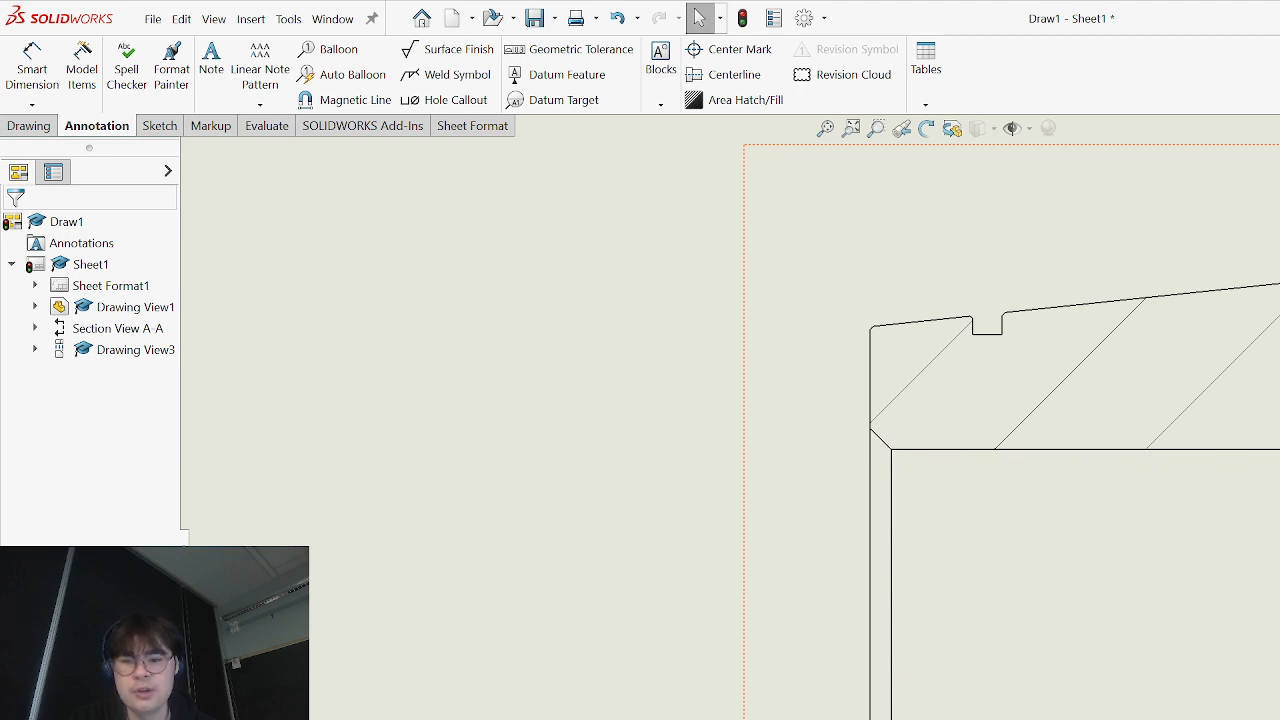
{"action": "scroll", "coordinate": [930, 550], "scroll_direction": "up", "scroll_amount": 1}
{"action": "scroll", "coordinate": [1270, 490], "scroll_direction": "down", "scroll_amount": 2}
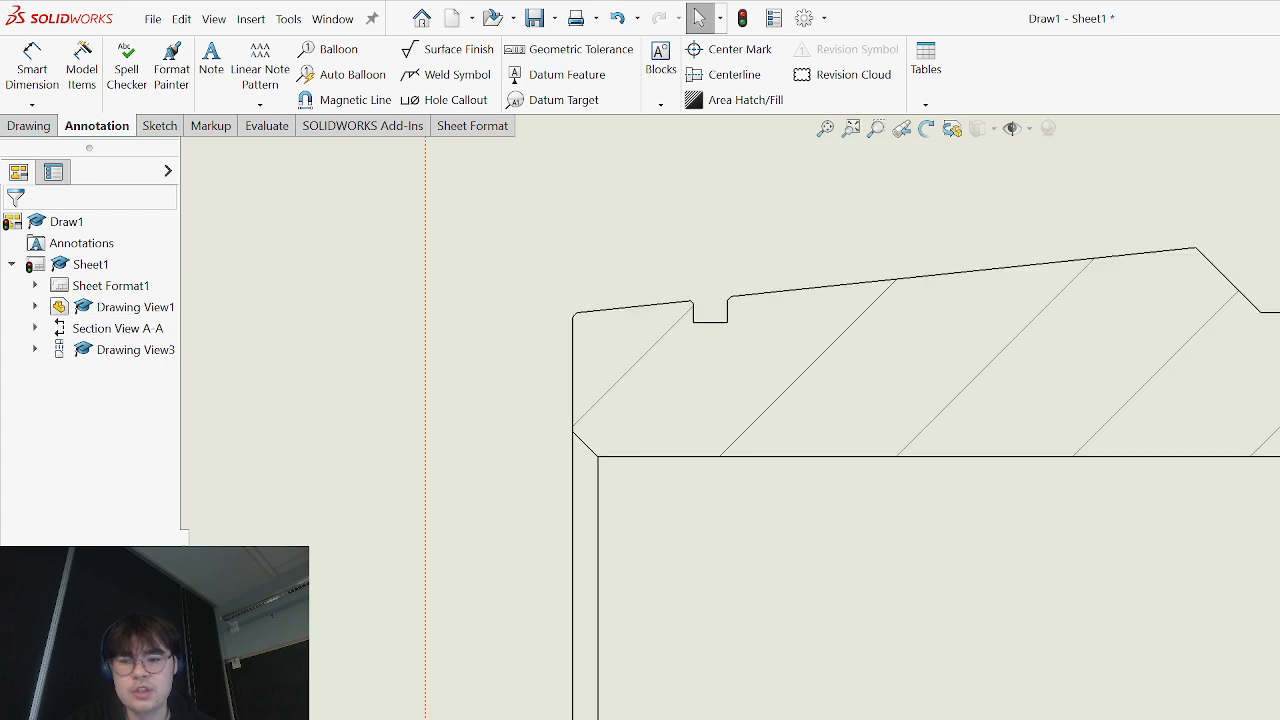
{"action": "scroll", "coordinate": [936, 600], "scroll_direction": "up", "scroll_amount": 5}
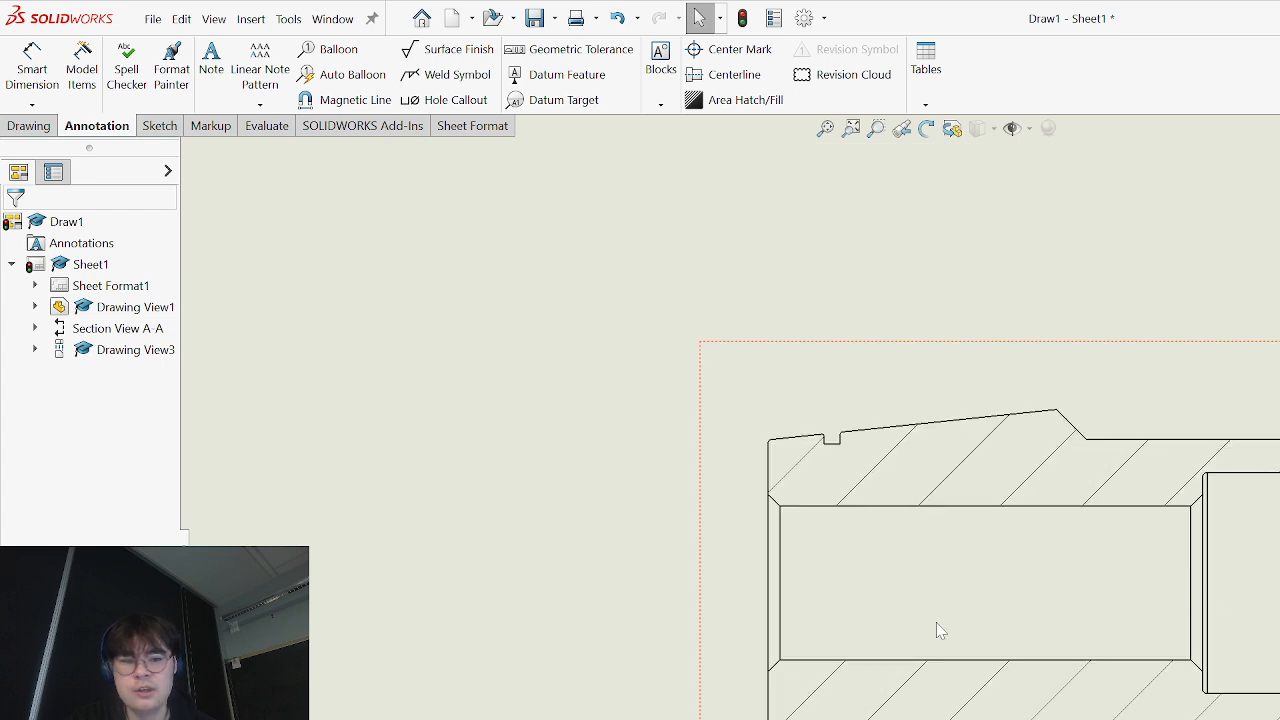
{"action": "scroll", "coordinate": [737, 663], "scroll_direction": "down", "scroll_amount": 3}
{"action": "scroll", "coordinate": [737, 663], "scroll_direction": "up", "scroll_amount": 2}
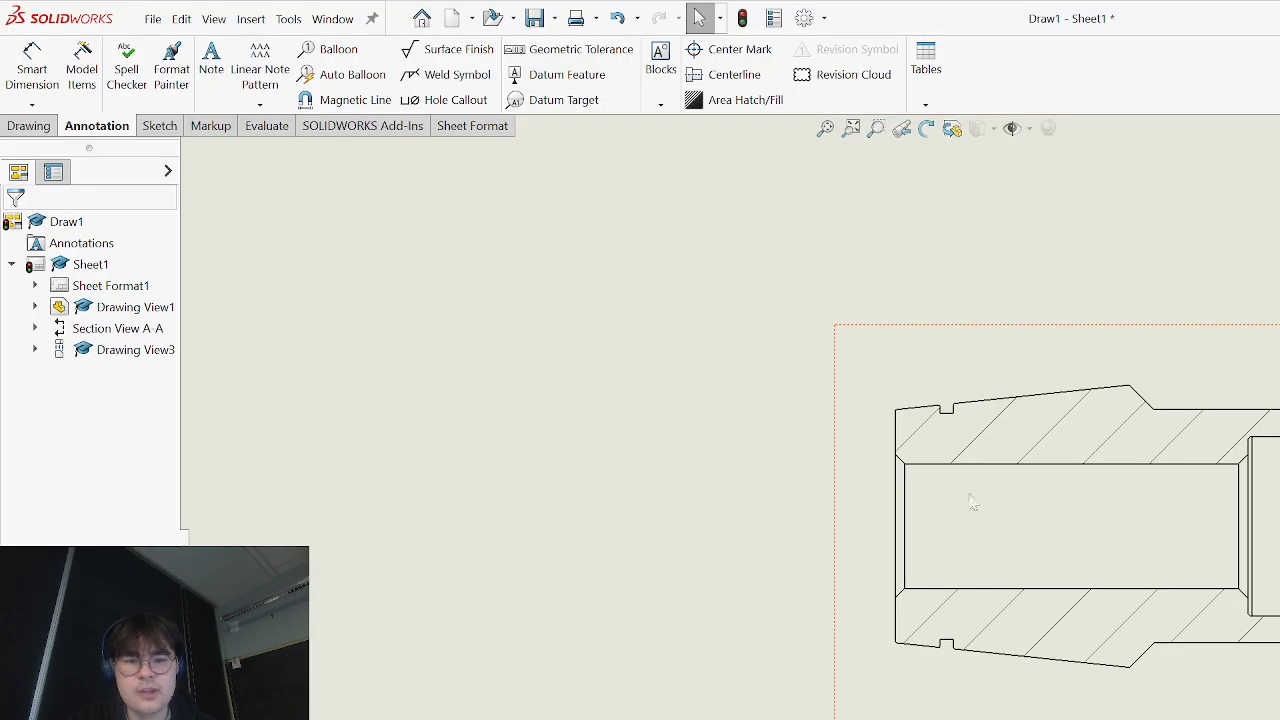
{"action": "scroll", "coordinate": [972, 503], "scroll_direction": "up", "scroll_amount": 3}
{"action": "scroll", "coordinate": [880, 590], "scroll_direction": "down", "scroll_amount": 3}
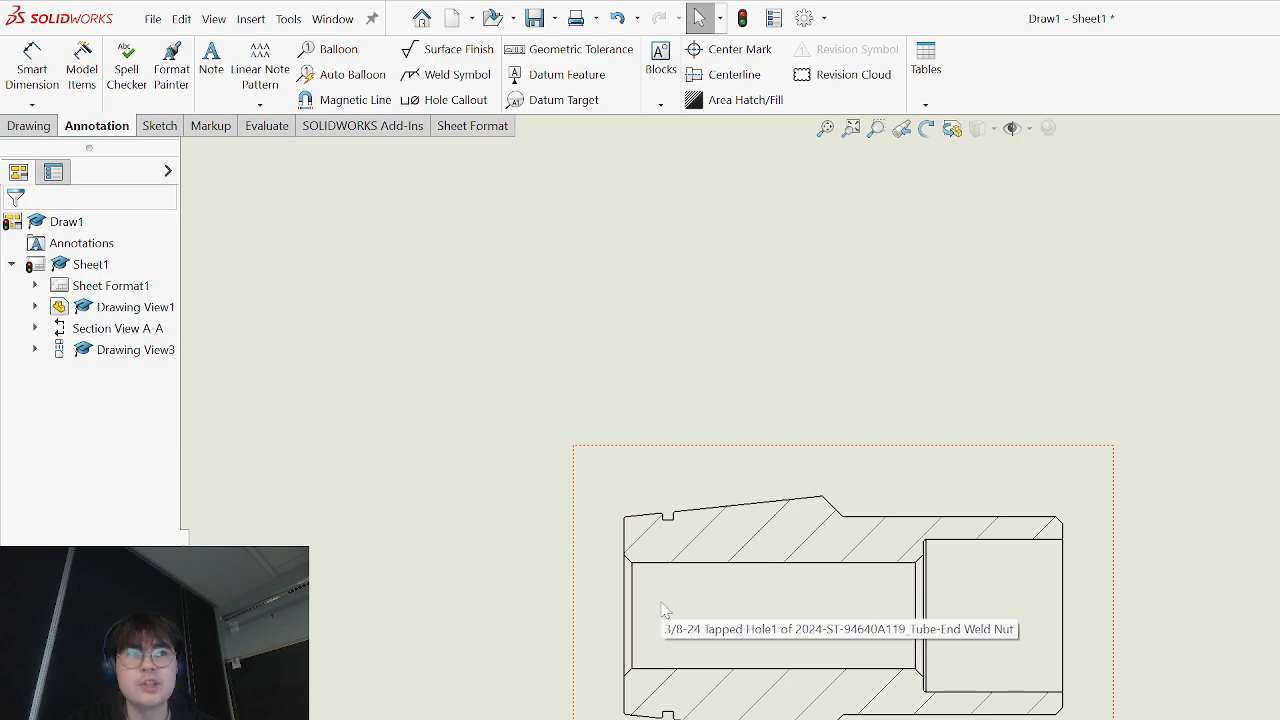
{"action": "scroll", "coordinate": [665, 610], "scroll_direction": "up", "scroll_amount": 4}
{"action": "scroll", "coordinate": [672, 421], "scroll_direction": "down", "scroll_amount": 5}
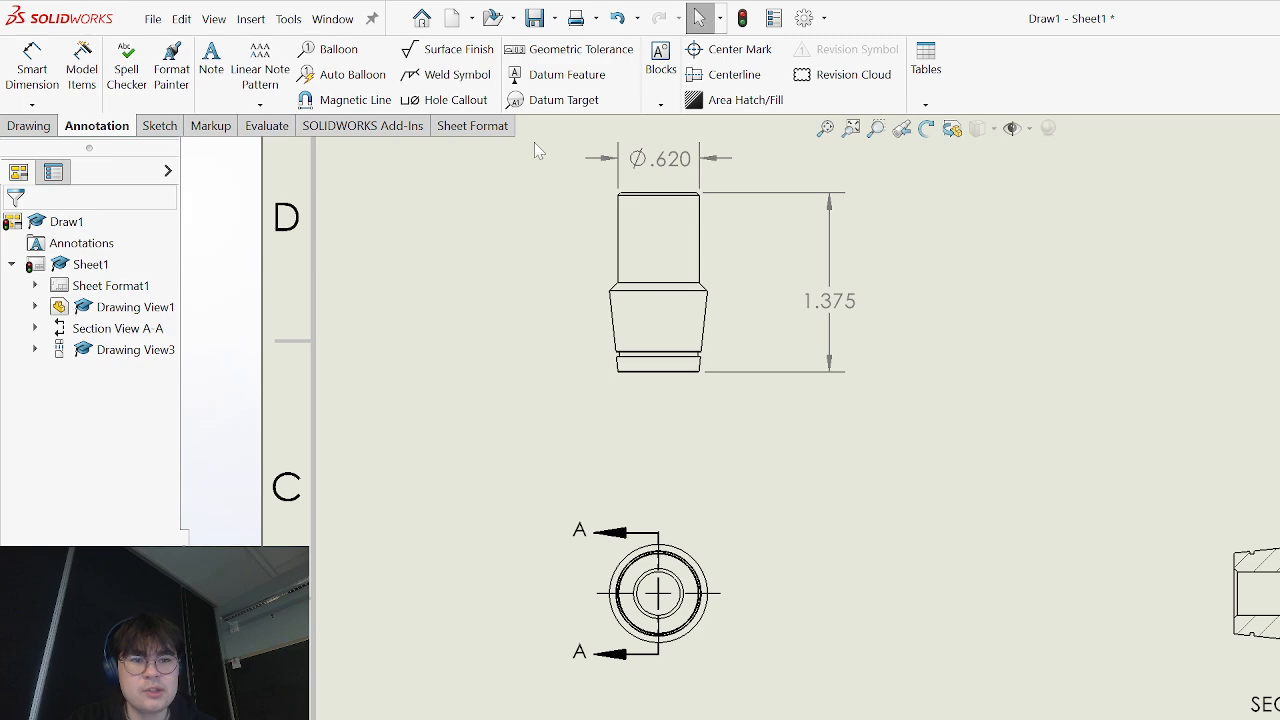
- Add a hole callout to the tapped hole in the circular end view, placing its text beside the view
{"action": "left_click", "coordinate": [450, 100]}
{"action": "scroll", "coordinate": [725, 640], "scroll_direction": "down", "scroll_amount": 4}
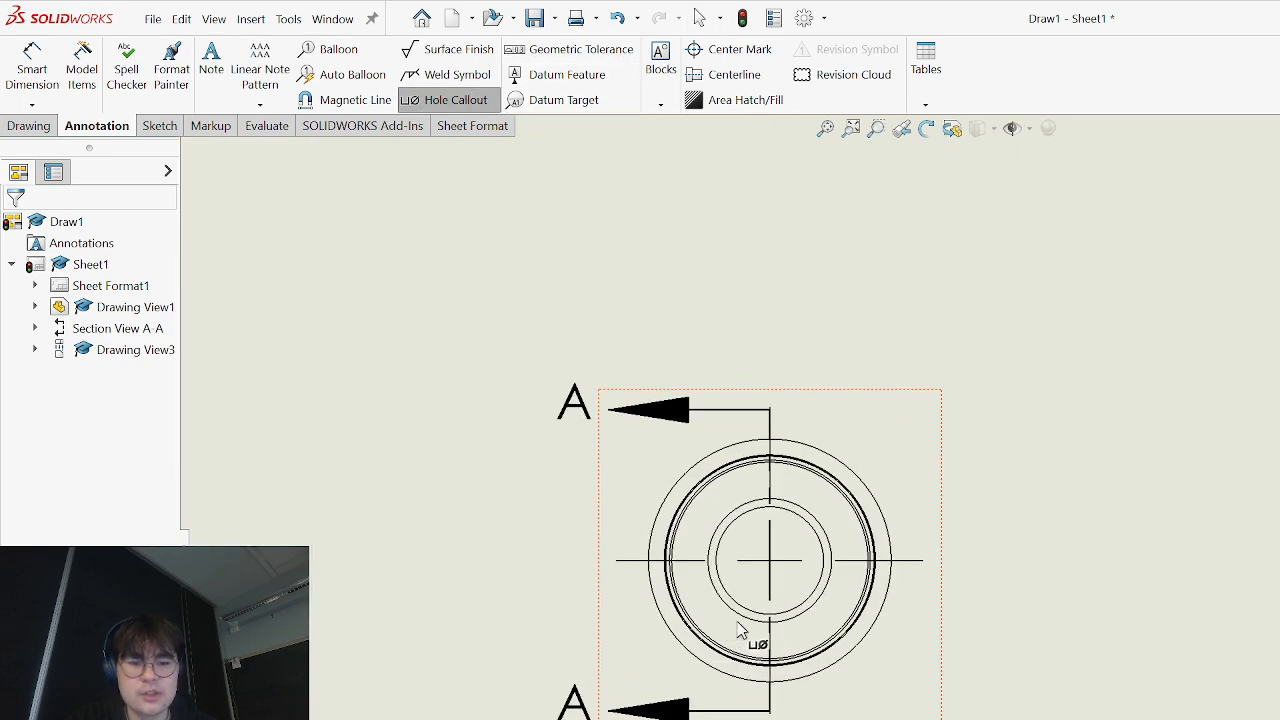
{"action": "left_click", "coordinate": [790, 620]}
{"action": "scroll", "coordinate": [937, 547], "scroll_direction": "up", "scroll_amount": 2}
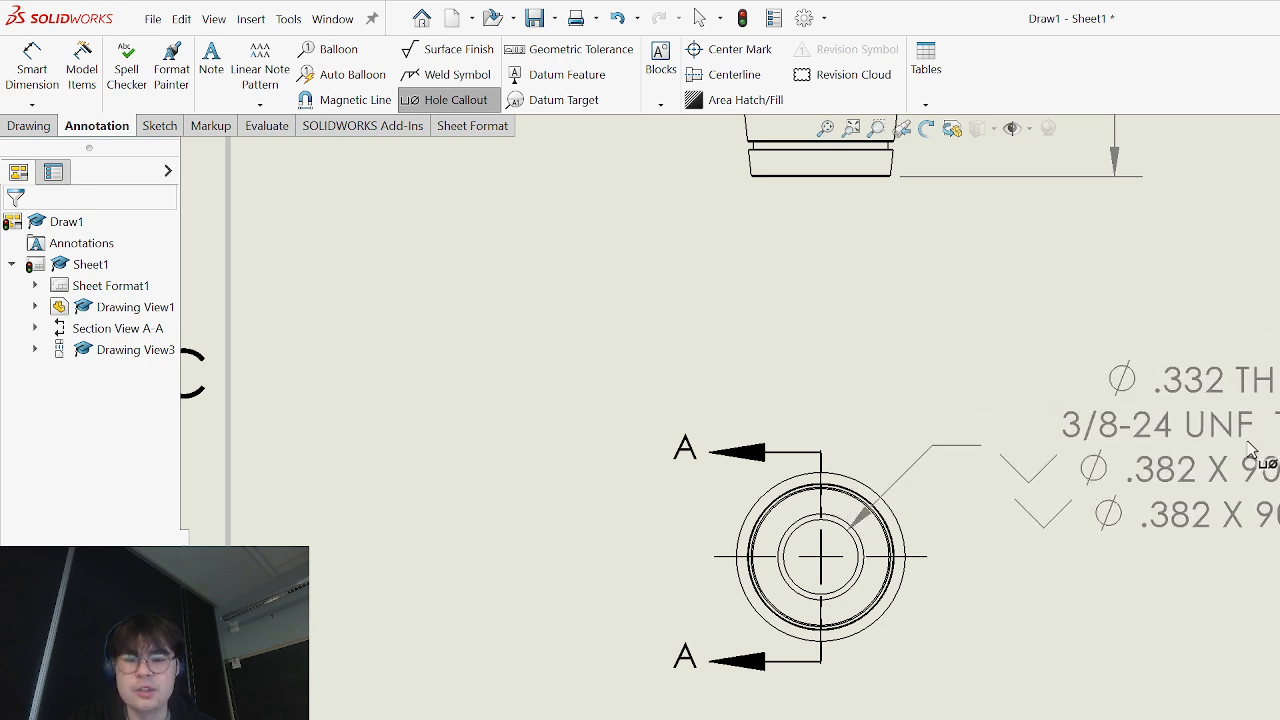
{"action": "left_click", "coordinate": [1248, 444]}
{"action": "key", "text": "Escape"}
- Add a hole callout to the larger counterbored end of the bore in the section view, placing it beside the part
{"action": "scroll", "coordinate": [1187, 391], "scroll_direction": "down", "scroll_amount": 5}
{"action": "scroll", "coordinate": [1187, 391], "scroll_direction": "up", "scroll_amount": 3}
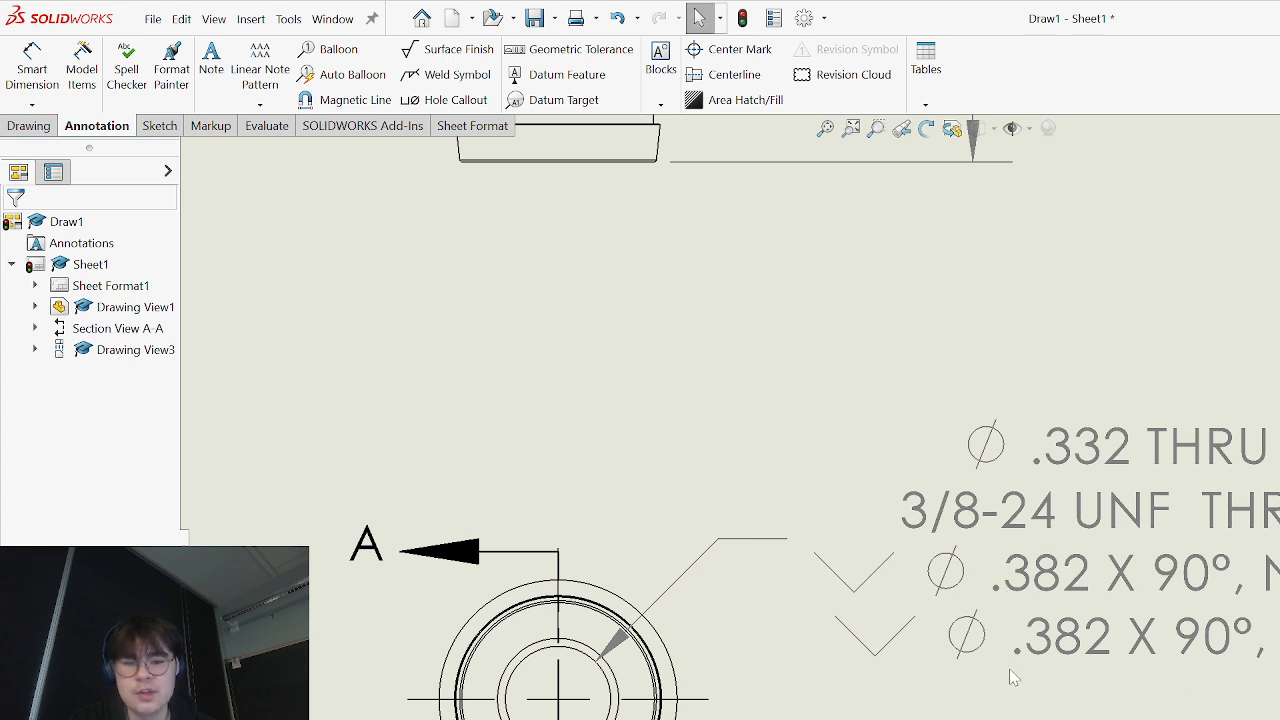
{"action": "scroll", "coordinate": [1119, 632], "scroll_direction": "up", "scroll_amount": 5}
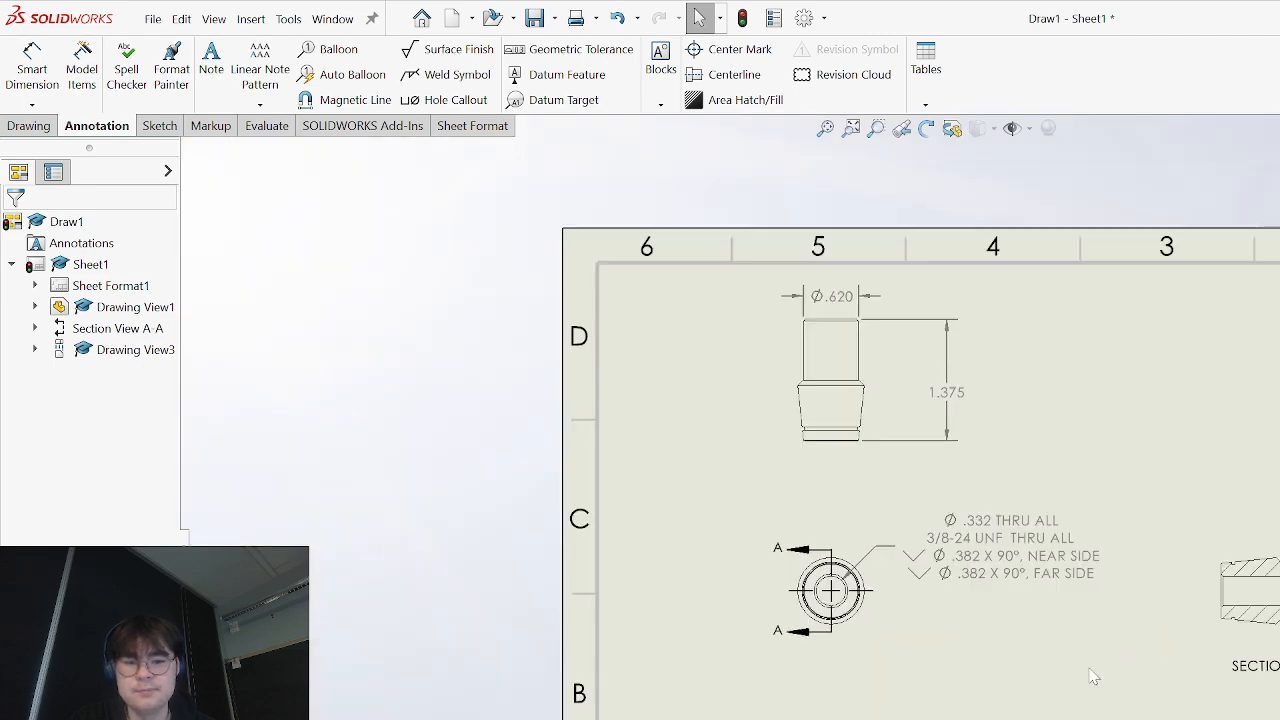
{"action": "scroll", "coordinate": [1240, 612], "scroll_direction": "down", "scroll_amount": 2}
{"action": "scroll", "coordinate": [1240, 612], "scroll_direction": "up", "scroll_amount": 3}
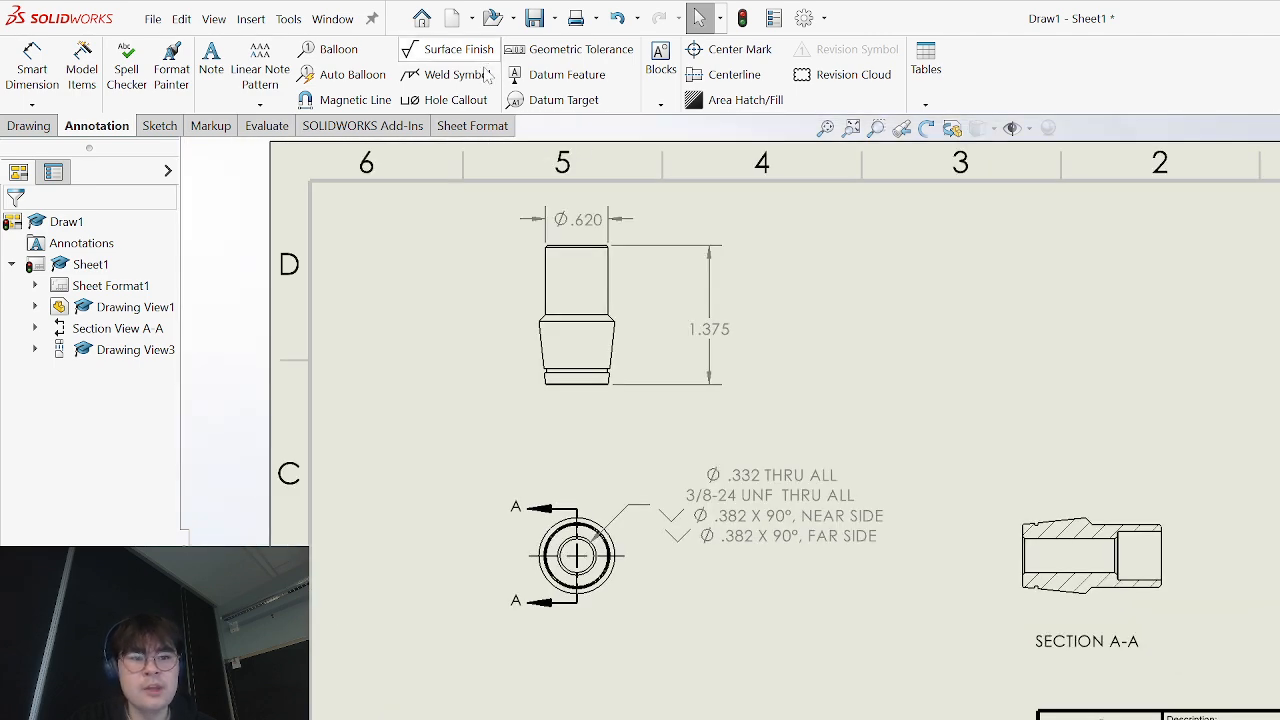
{"action": "left_click", "coordinate": [455, 100]}
{"action": "scroll", "coordinate": [1143, 551], "scroll_direction": "down", "scroll_amount": 4}
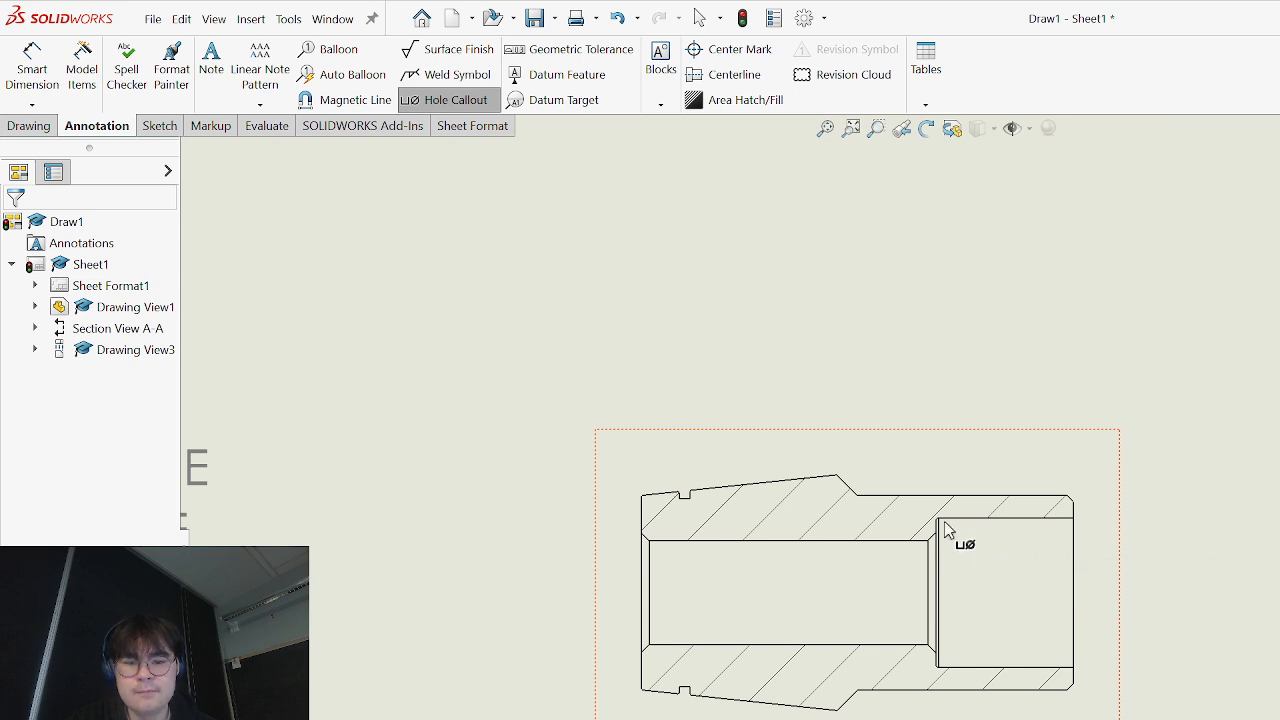
{"action": "left_click", "coordinate": [941, 527]}
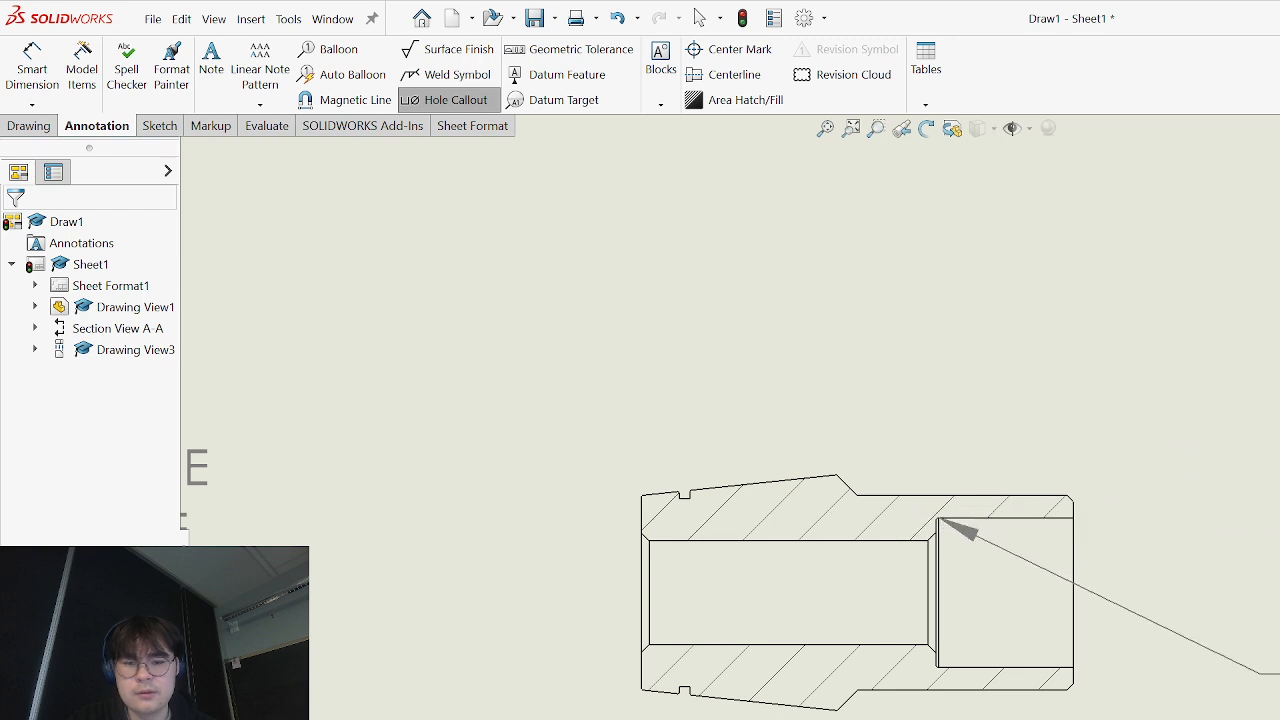
{"action": "left_click", "coordinate": [1278, 627]}
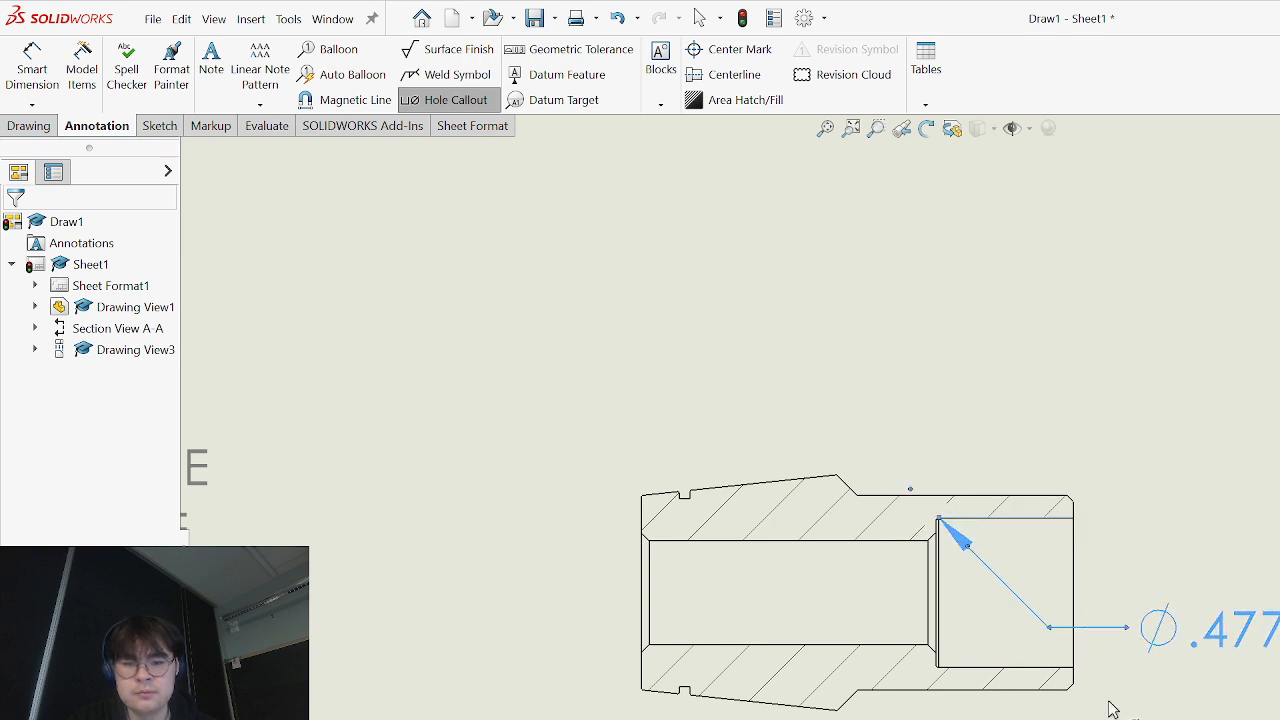
{"action": "scroll", "coordinate": [1044, 592], "scroll_direction": "down", "scroll_amount": 1}
{"action": "key", "text": "Escape"}
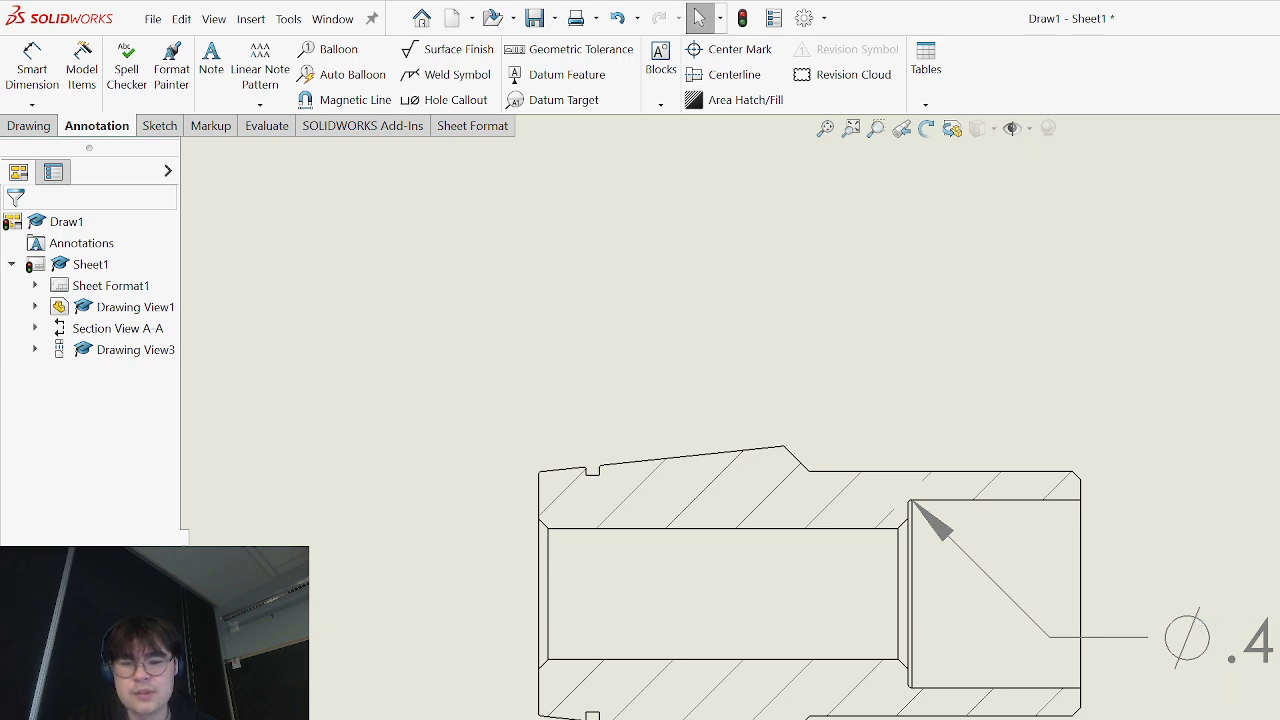
- Dimension the angle between the two opposite tapered outer edges in the section view, placing it beside the part
{"action": "scroll", "coordinate": [731, 587], "scroll_direction": "up", "scroll_amount": 5}
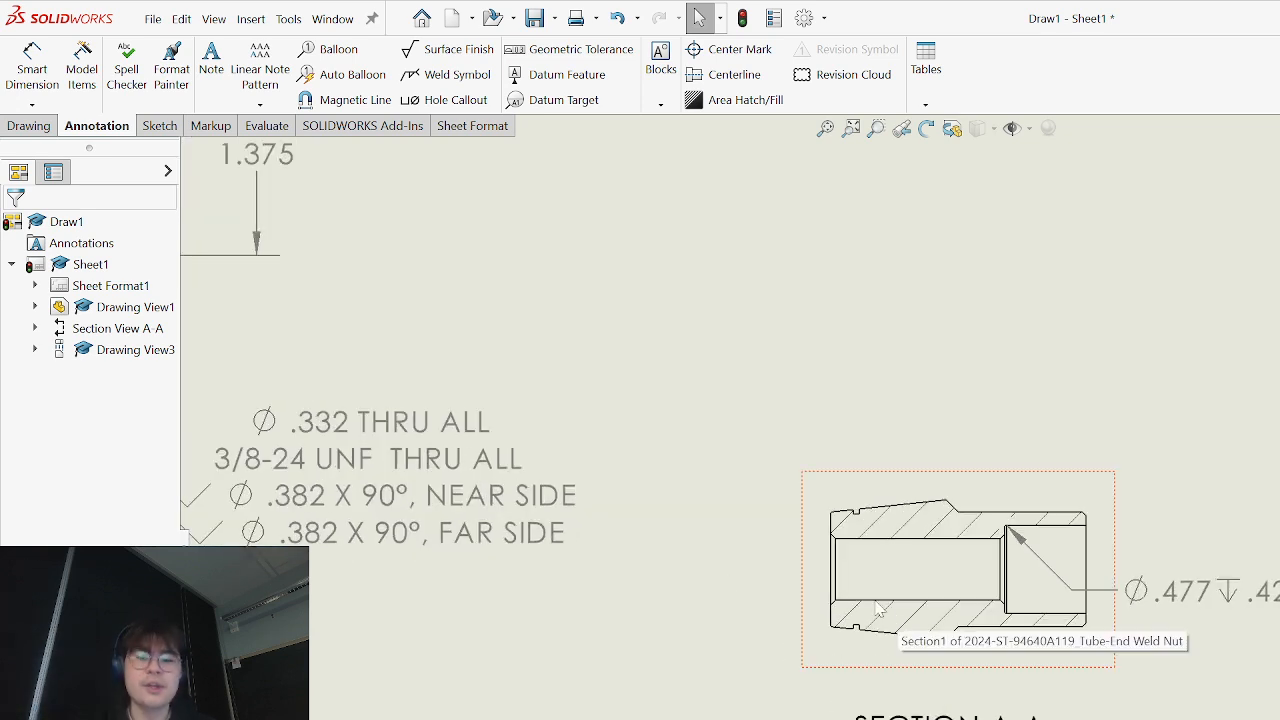
{"action": "scroll", "coordinate": [860, 590], "scroll_direction": "up", "scroll_amount": 3}
{"action": "scroll", "coordinate": [922, 516], "scroll_direction": "down", "scroll_amount": 3}
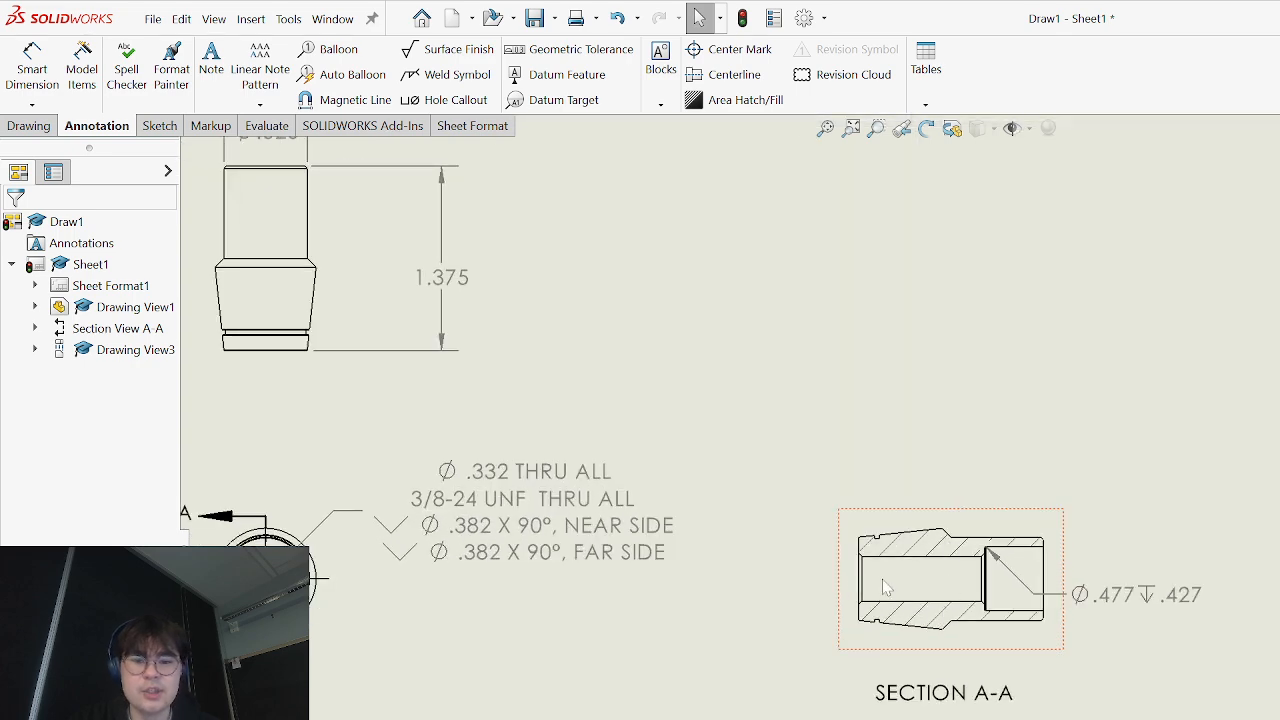
{"action": "scroll", "coordinate": [938, 489], "scroll_direction": "up", "scroll_amount": 3}
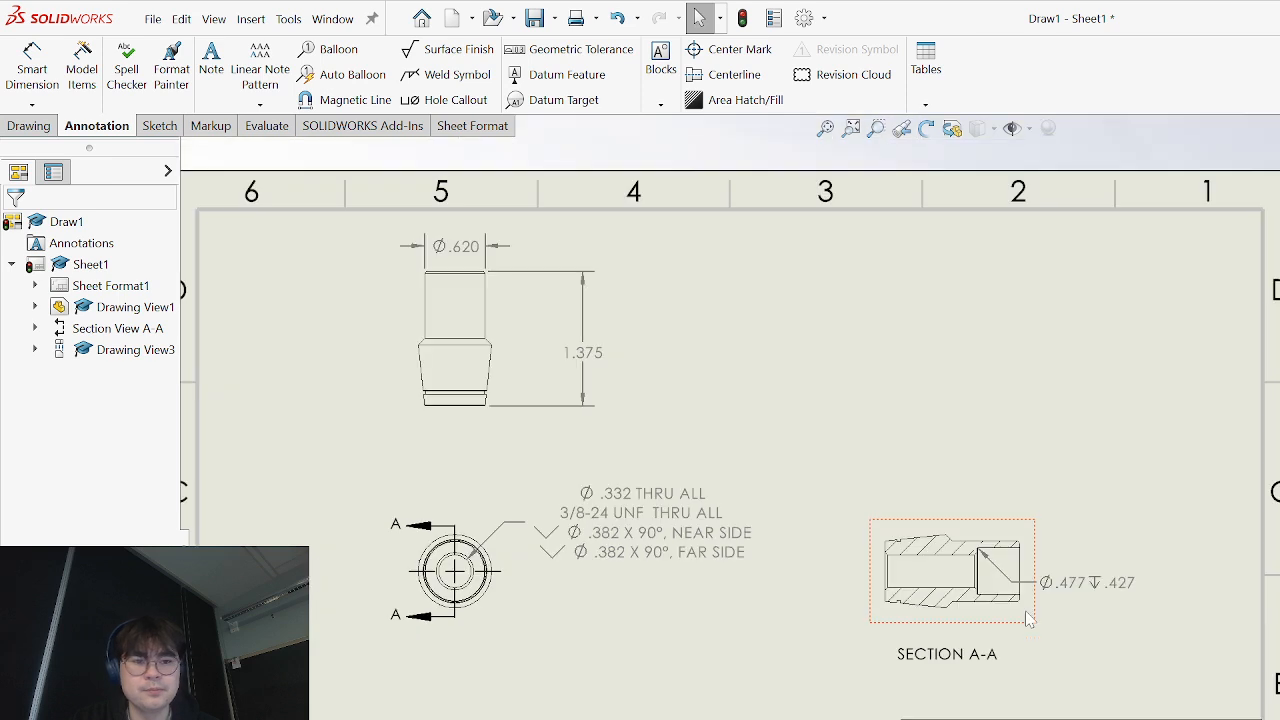
{"action": "scroll", "coordinate": [844, 550], "scroll_direction": "down", "scroll_amount": 2}
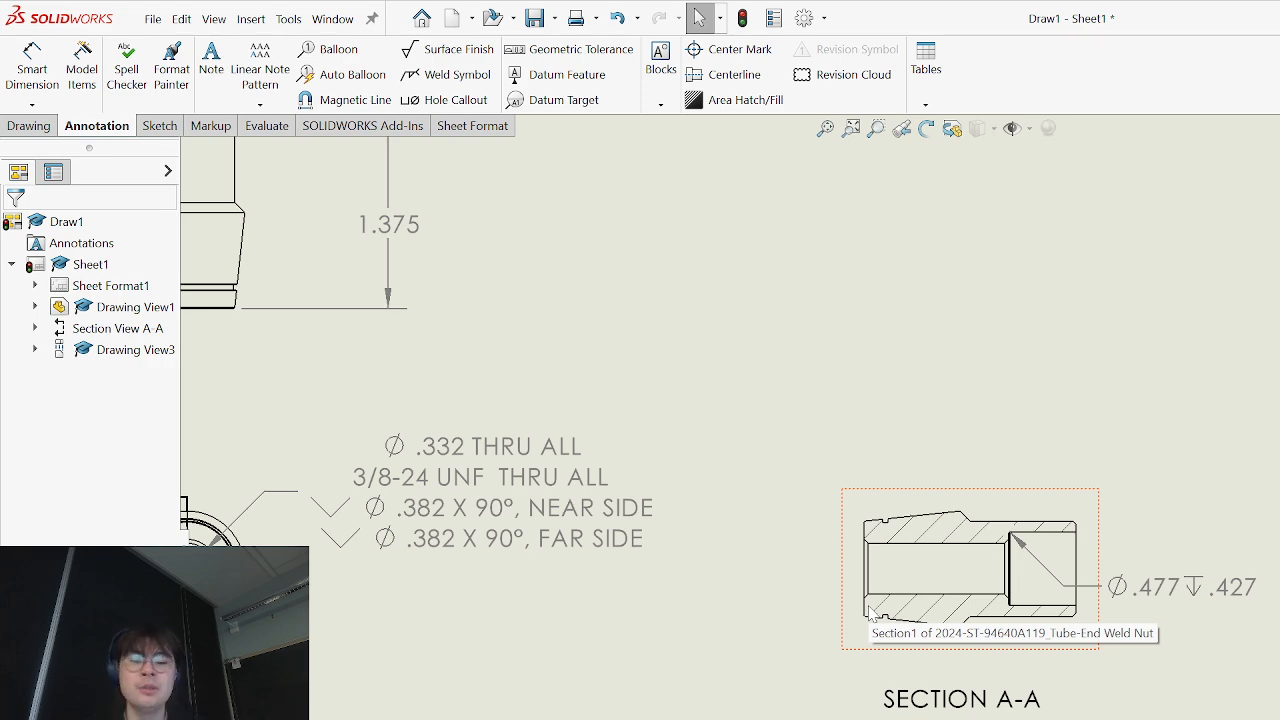
{"action": "scroll", "coordinate": [869, 610], "scroll_direction": "down", "scroll_amount": 1}
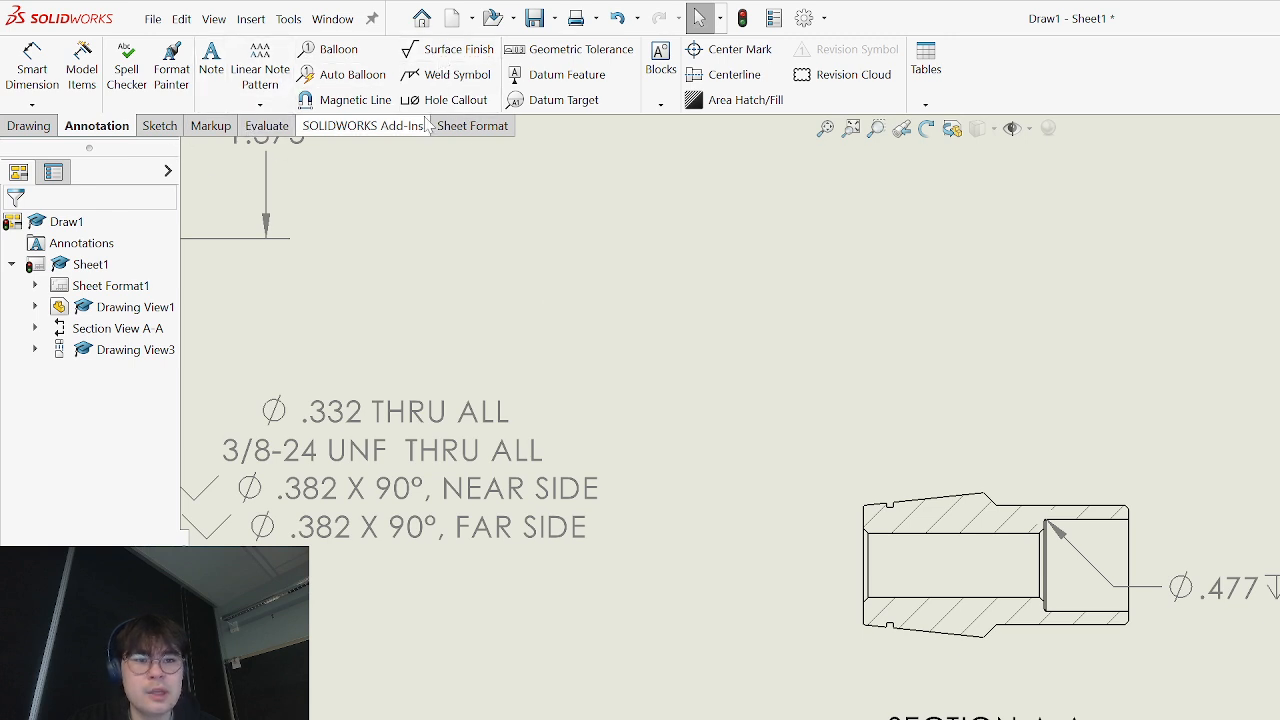
{"action": "left_click", "coordinate": [32, 68]}
{"action": "scroll", "coordinate": [1000, 512], "scroll_direction": "down", "scroll_amount": 3}
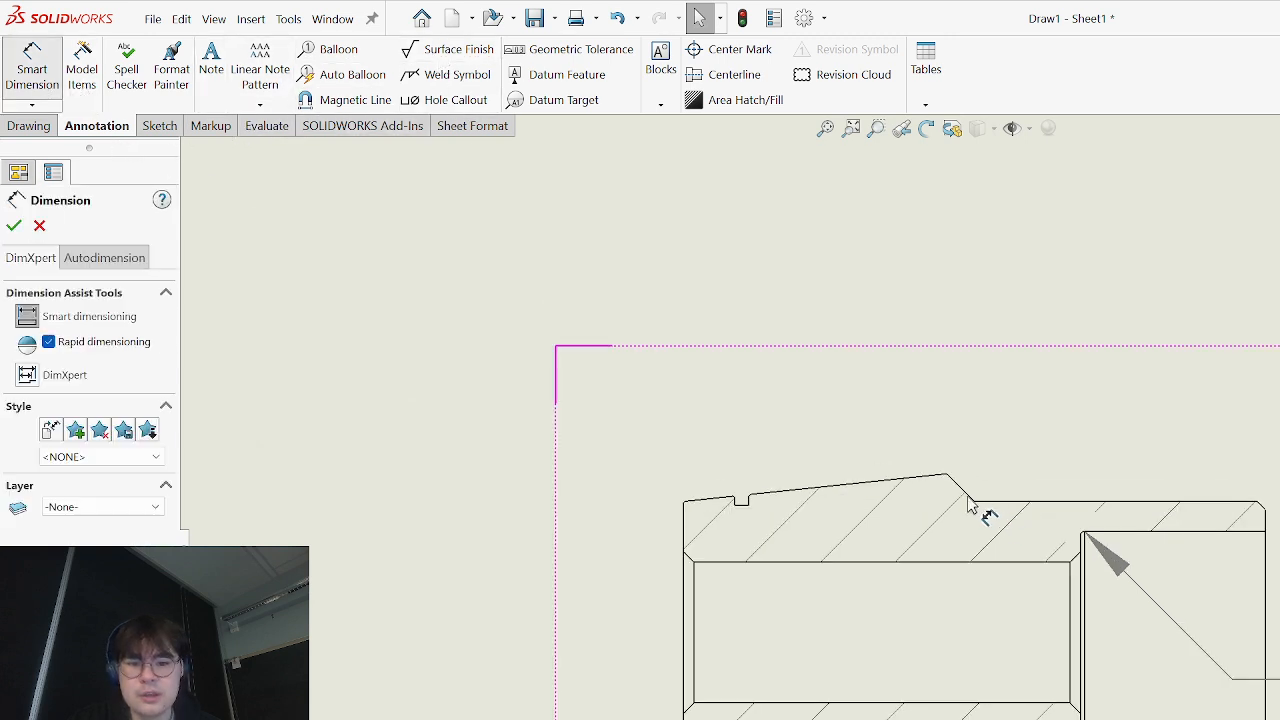
{"action": "left_click", "coordinate": [876, 490]}
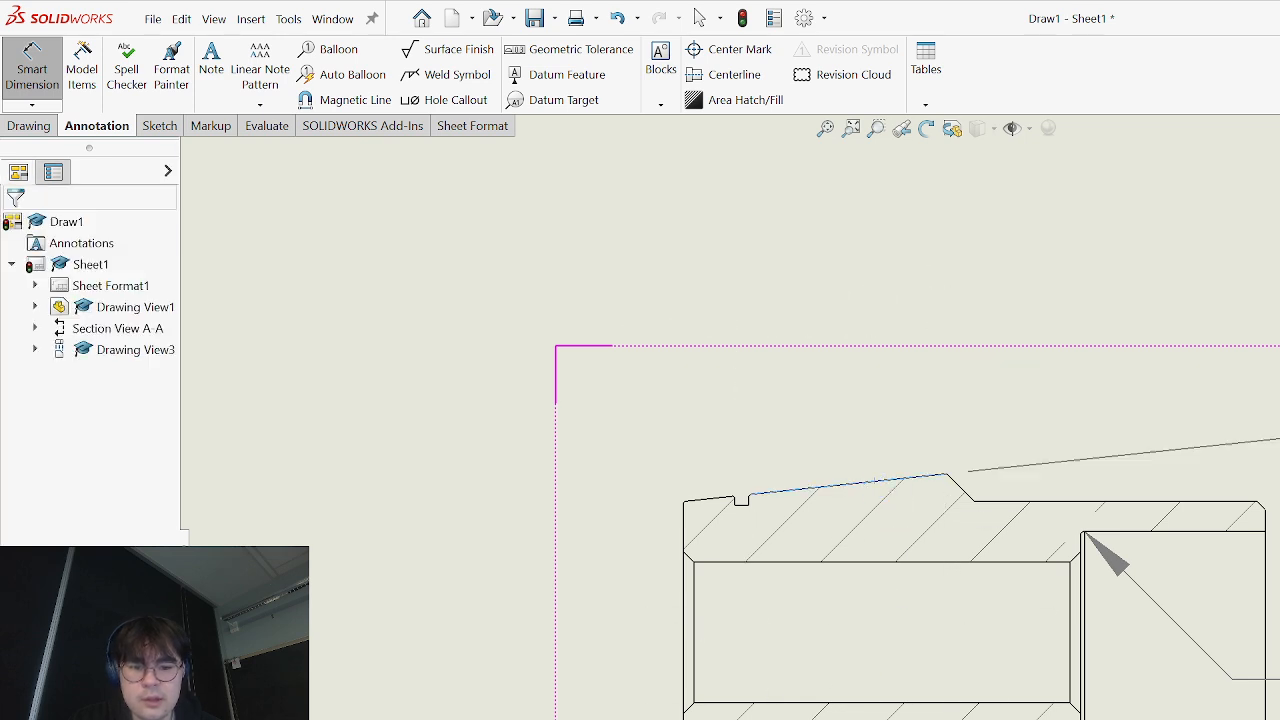
{"action": "scroll", "coordinate": [980, 560], "scroll_direction": "up", "scroll_amount": 3}
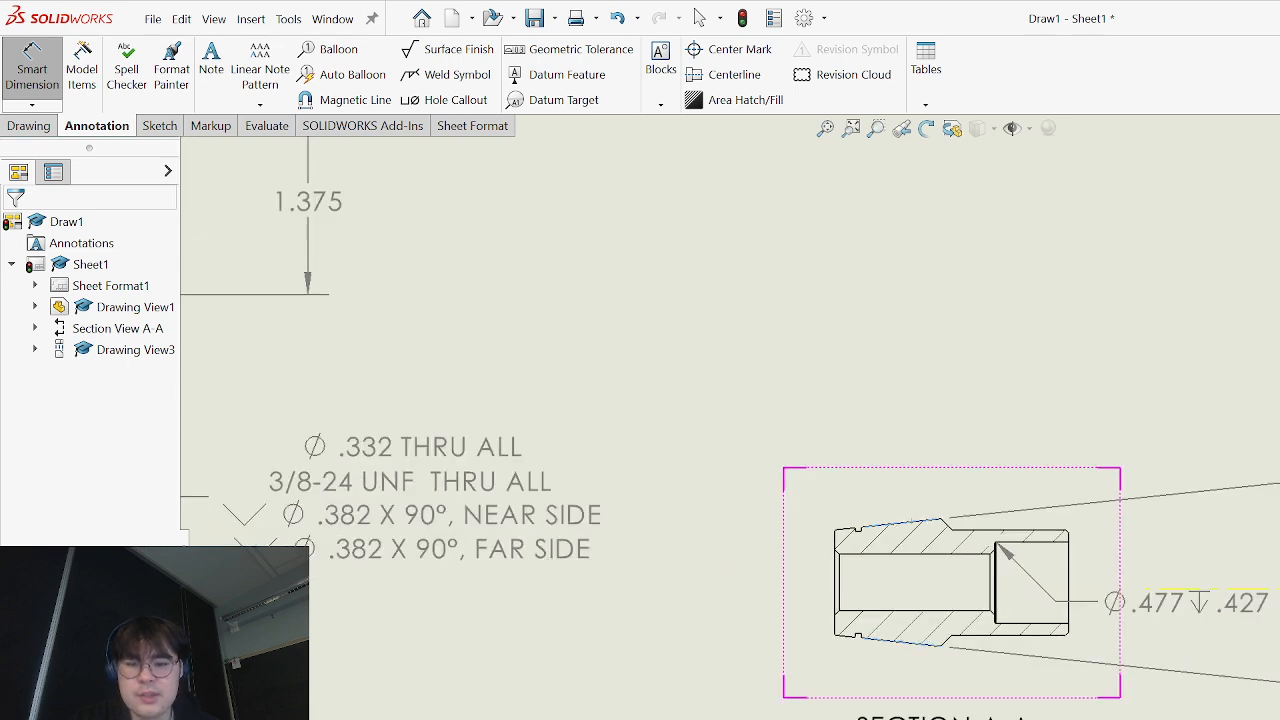
{"action": "scroll", "coordinate": [864, 628], "scroll_direction": "down", "scroll_amount": 1}
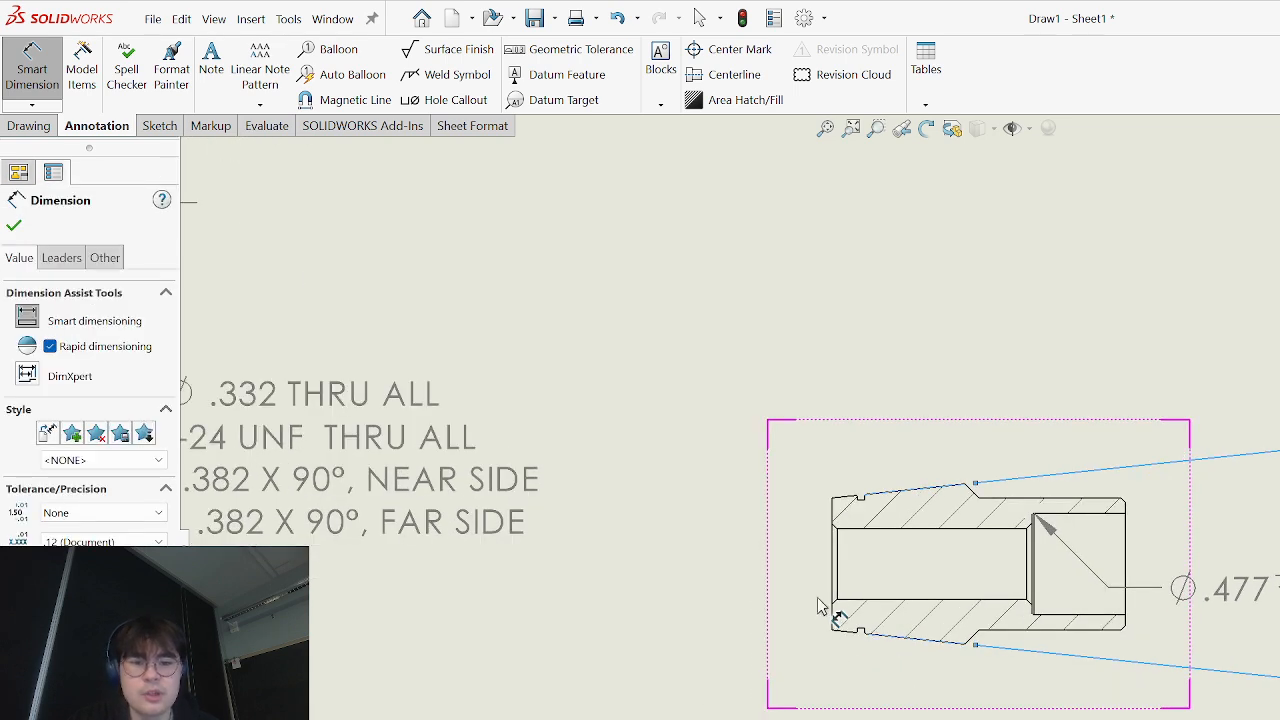
{"action": "key", "text": "Escape"}
- Try to dimension the upper edge of the narrow end face in the section view
{"action": "scroll", "coordinate": [809, 620], "scroll_direction": "up", "scroll_amount": 2}
{"action": "scroll", "coordinate": [788, 589], "scroll_direction": "down", "scroll_amount": 1}
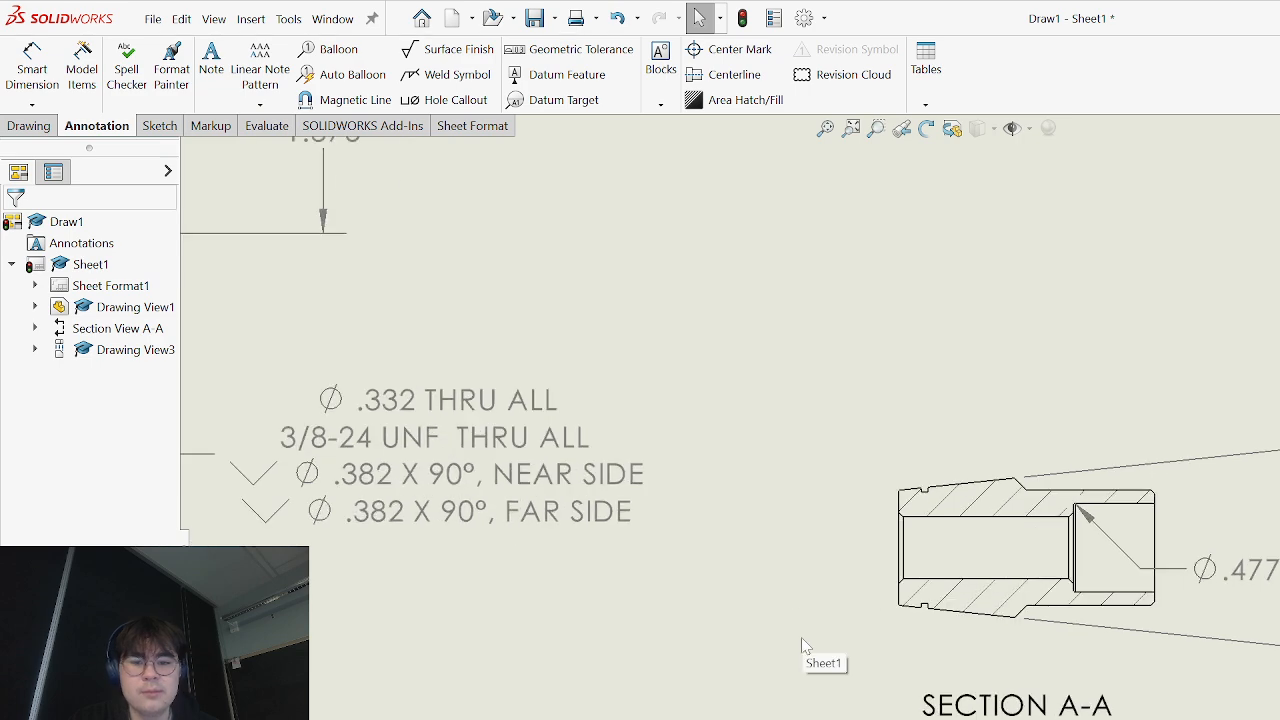
{"action": "right_click_drag", "start_coordinate": [780, 660], "coordinate": [778, 505]}
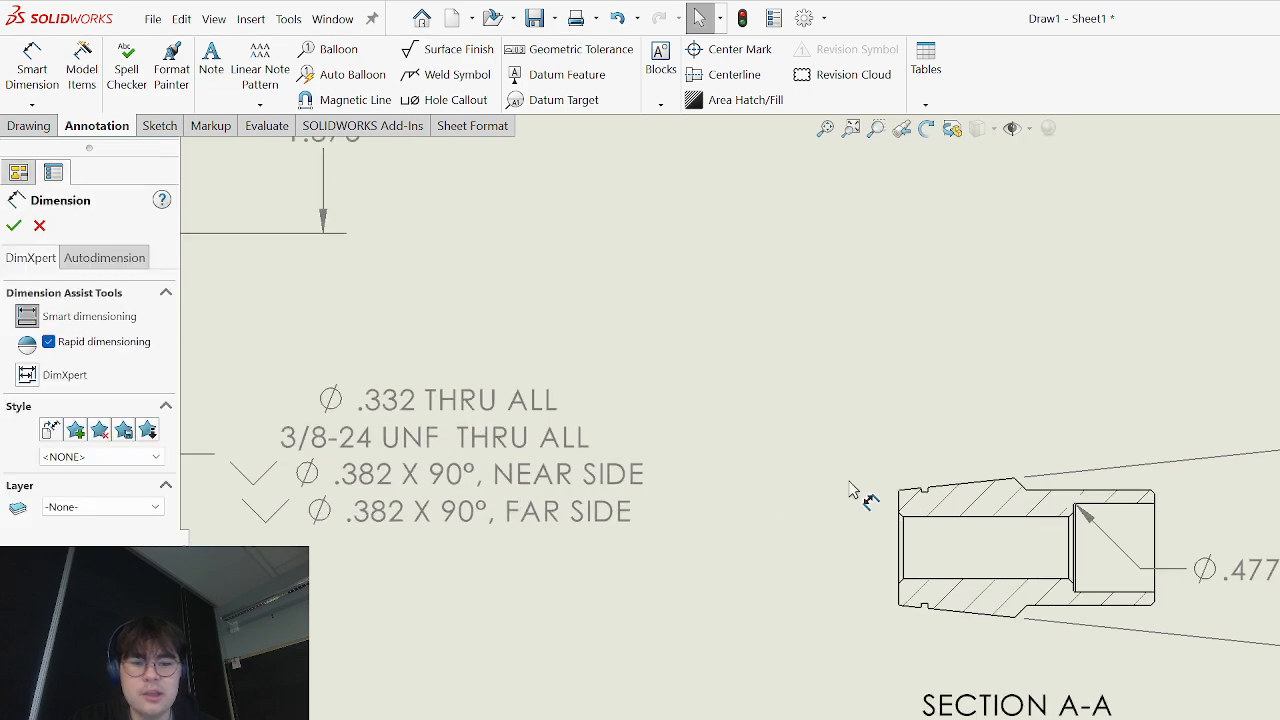
{"action": "scroll", "coordinate": [900, 525], "scroll_direction": "down", "scroll_amount": 2}
{"action": "left_click", "coordinate": [885, 513]}
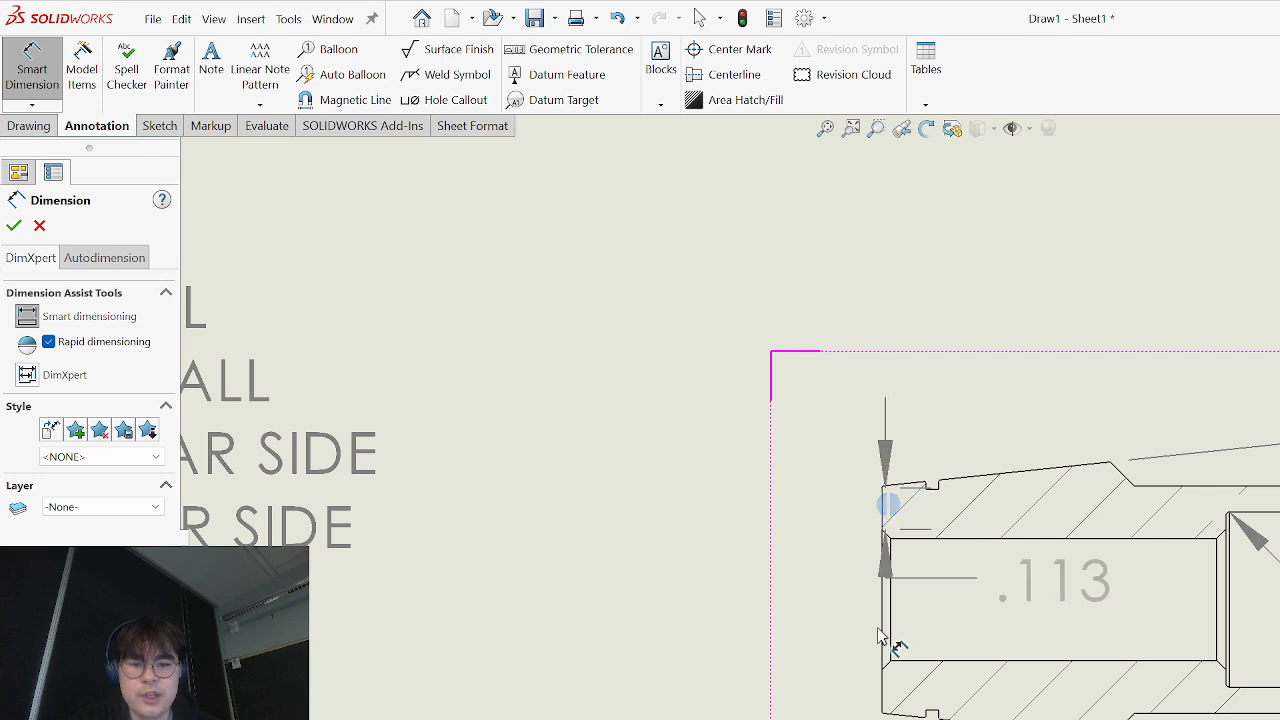
{"action": "scroll", "coordinate": [893, 520], "scroll_direction": "down", "scroll_amount": 2}
{"action": "key", "text": "Escape"}
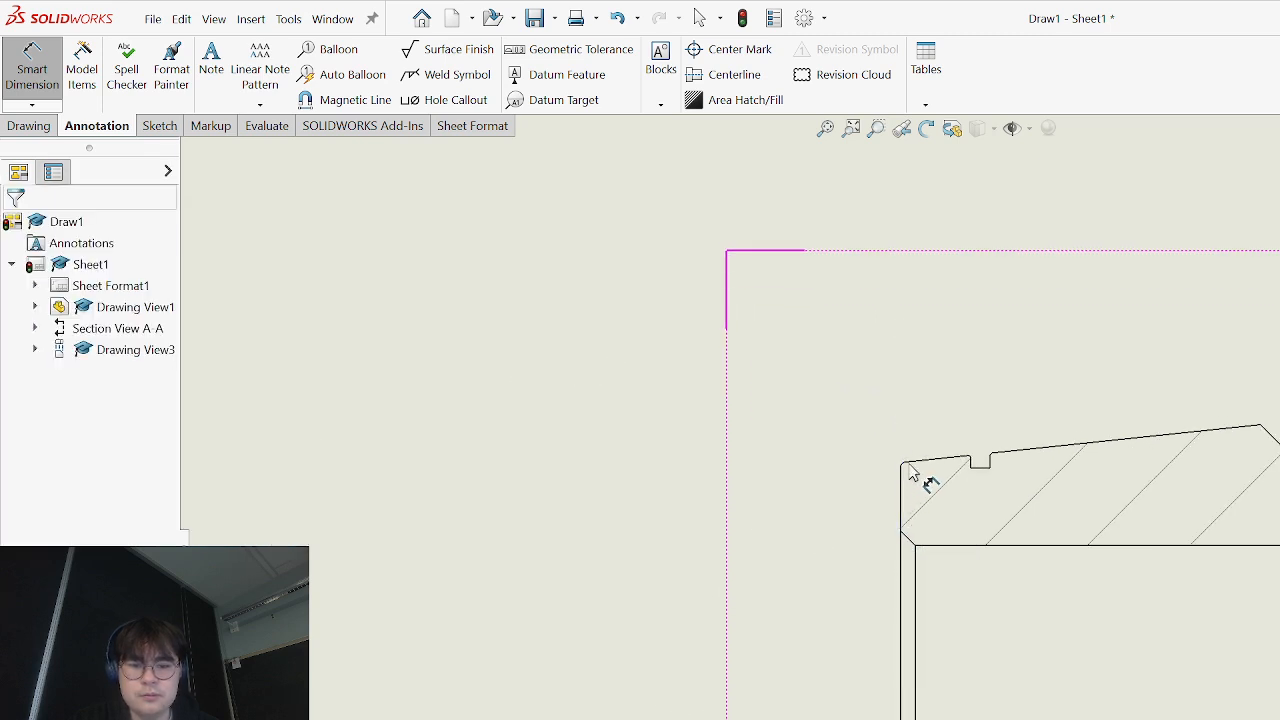
- Try to dimension the small rounded outer corner at the narrow end of the section view
{"action": "left_click", "coordinate": [909, 467]}
{"action": "scroll", "coordinate": [908, 470], "scroll_direction": "down", "scroll_amount": 4}
{"action": "key", "text": "Escape"}
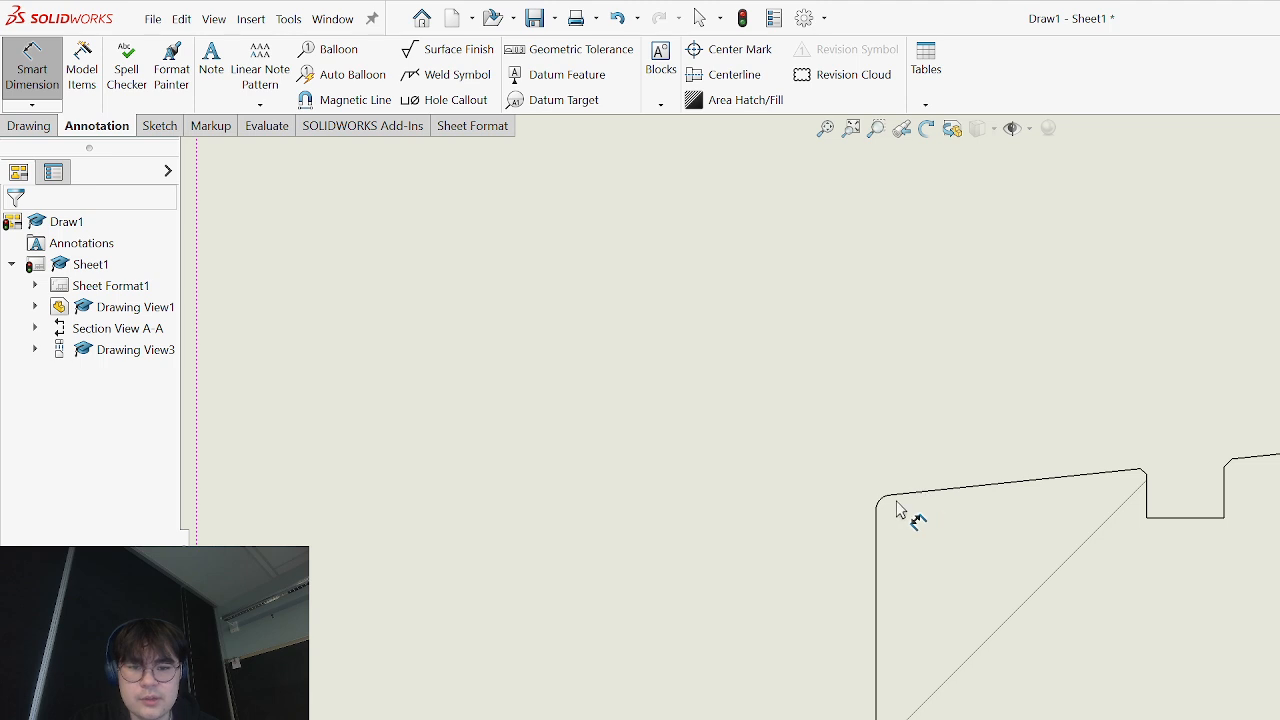
{"action": "scroll", "coordinate": [908, 497], "scroll_direction": "up", "scroll_amount": 3}
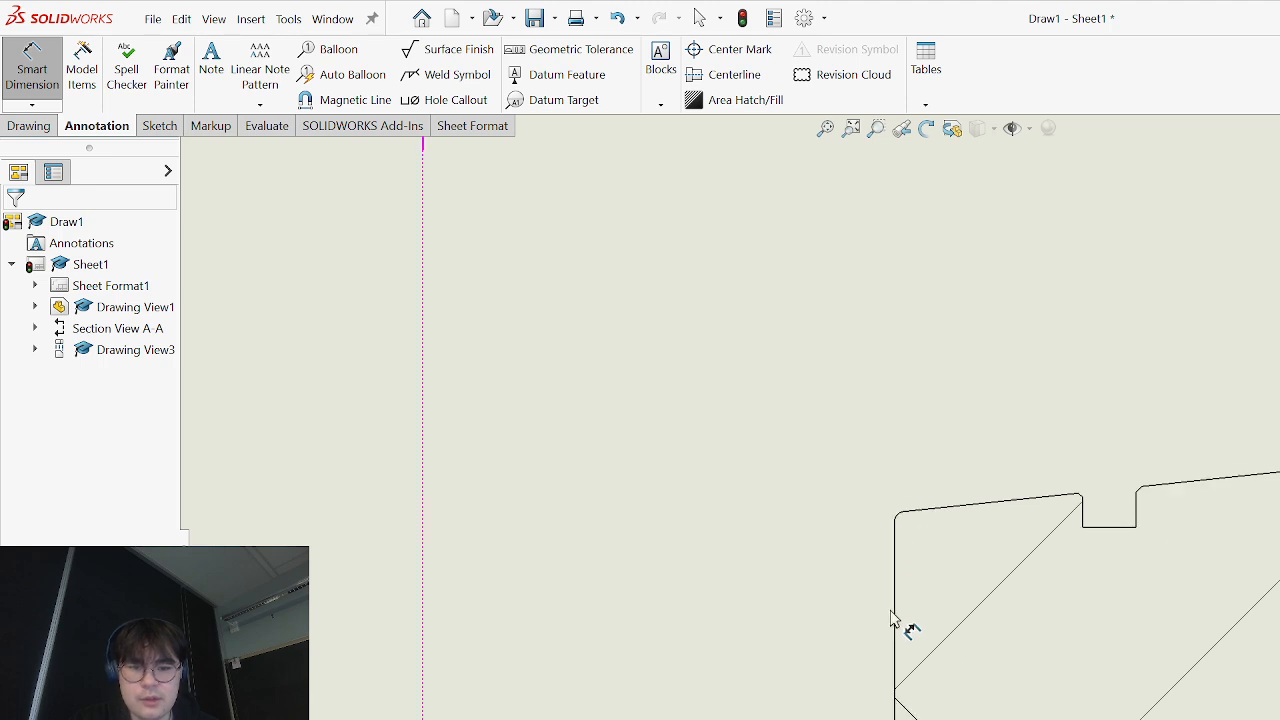
{"action": "left_click", "coordinate": [905, 522]}
{"action": "scroll", "coordinate": [926, 460], "scroll_direction": "up", "scroll_amount": 5}
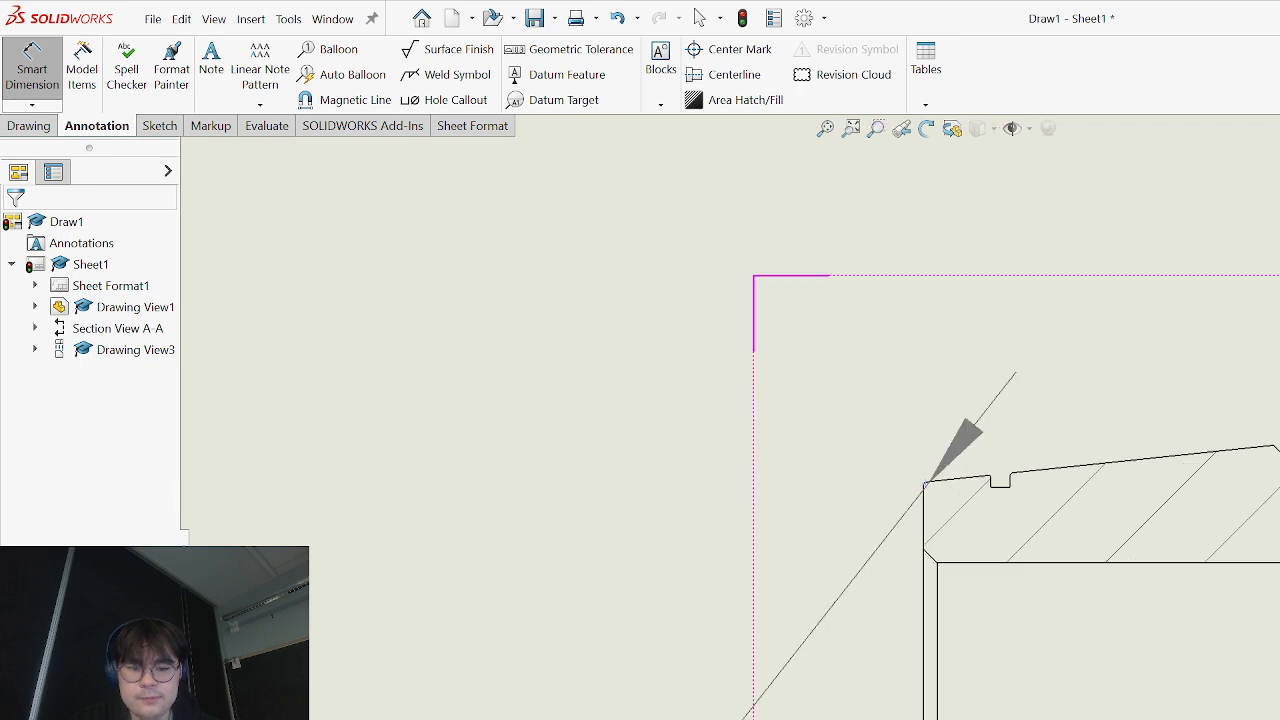
{"action": "scroll", "coordinate": [928, 430], "scroll_direction": "down", "scroll_amount": 2}
{"action": "key", "text": "Escape"}
{"action": "scroll", "coordinate": [940, 285], "scroll_direction": "down", "scroll_amount": 2}
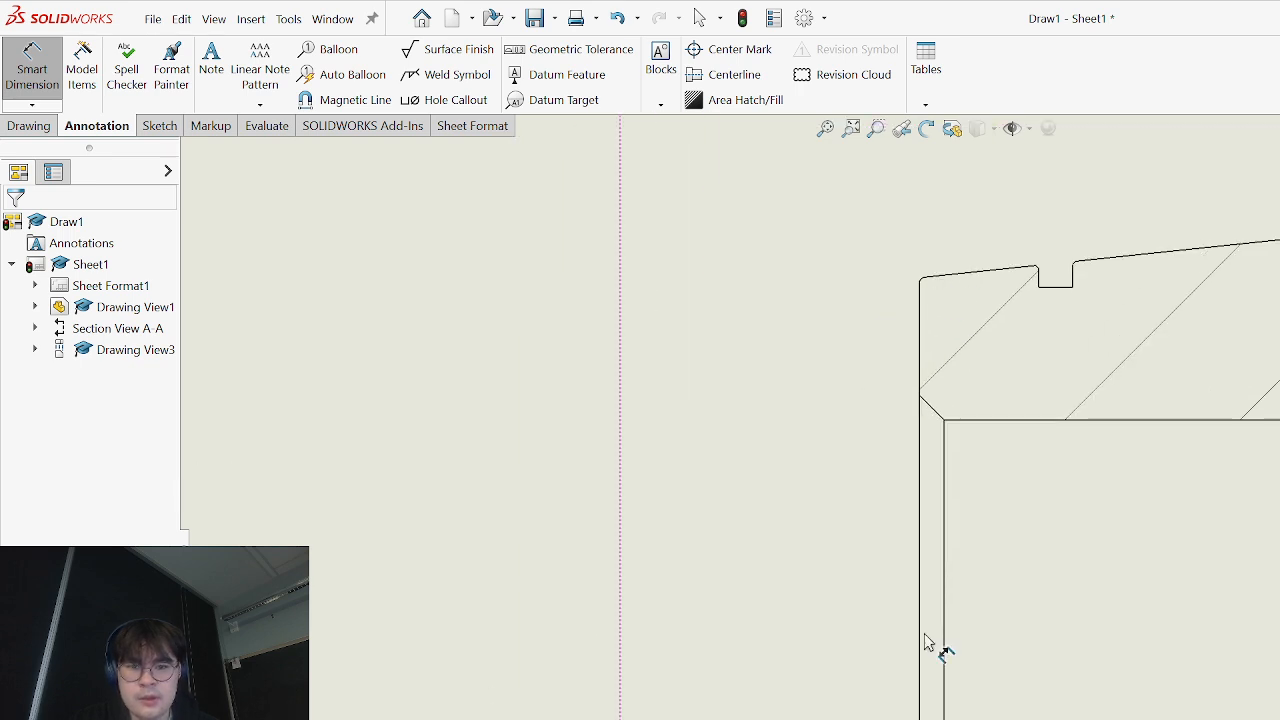
{"action": "left_click", "coordinate": [921, 280]}
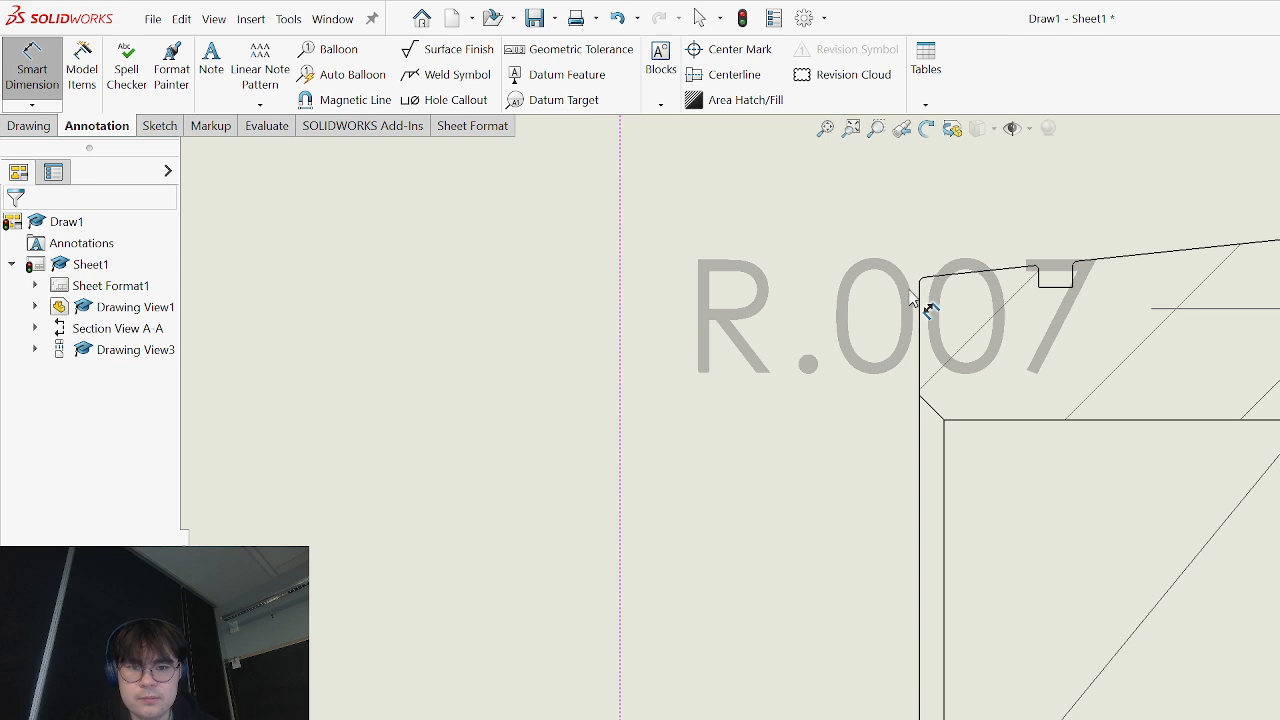
{"action": "left_click", "coordinate": [931, 277]}
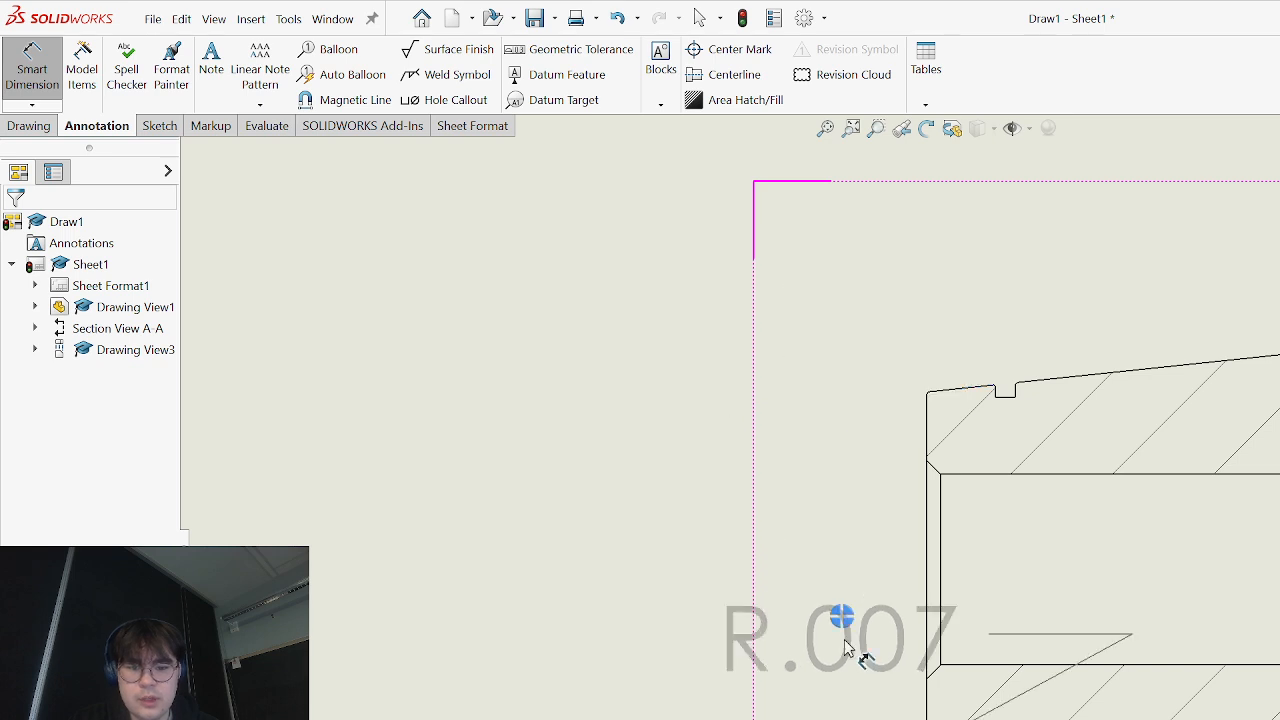
{"action": "key", "text": "Escape"}
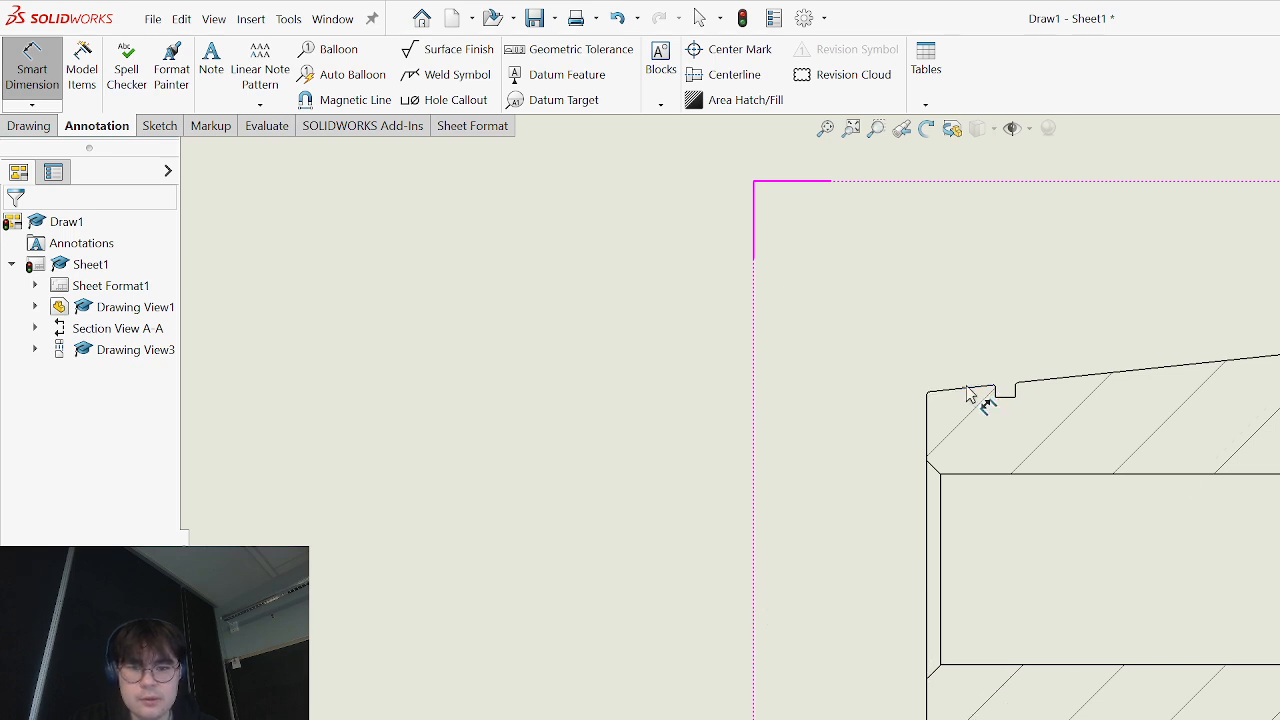
- Dimension the length from the narrow end face to the peak of the outer taper in the section view, placing it above the part
{"action": "scroll", "coordinate": [963, 400], "scroll_direction": "down", "scroll_amount": 4}
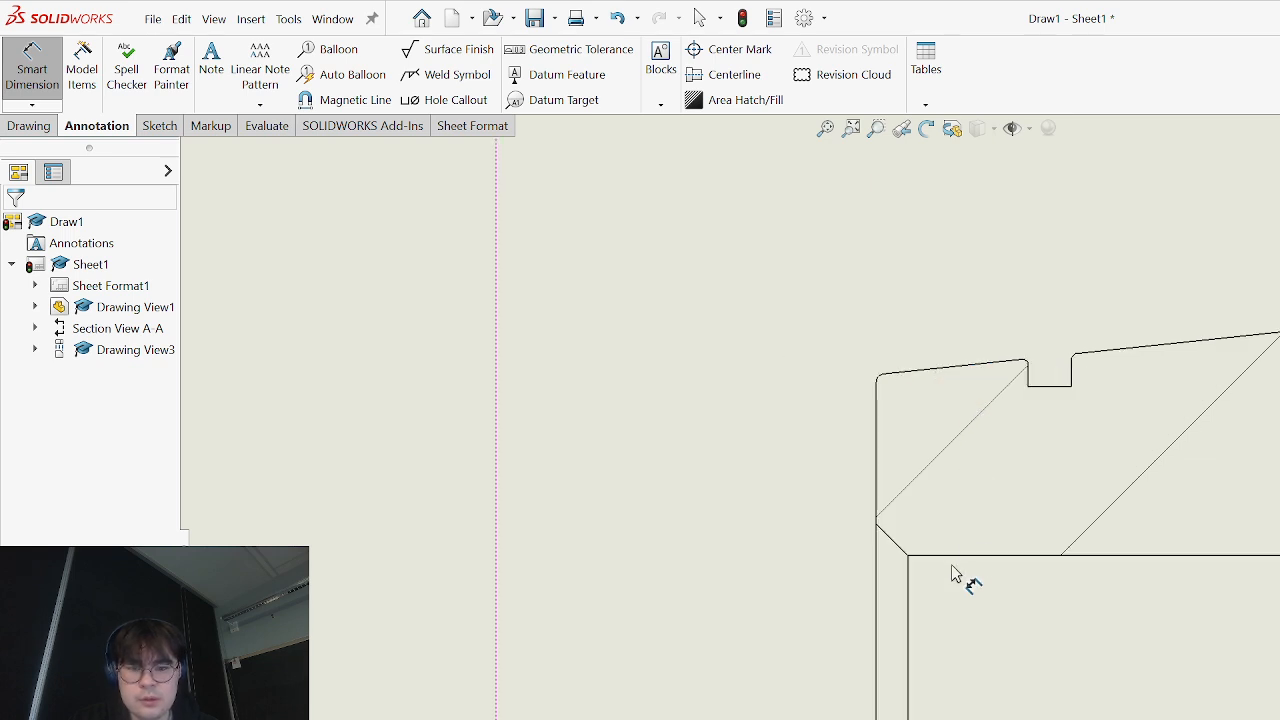
{"action": "scroll", "coordinate": [936, 550], "scroll_direction": "up", "scroll_amount": 4}
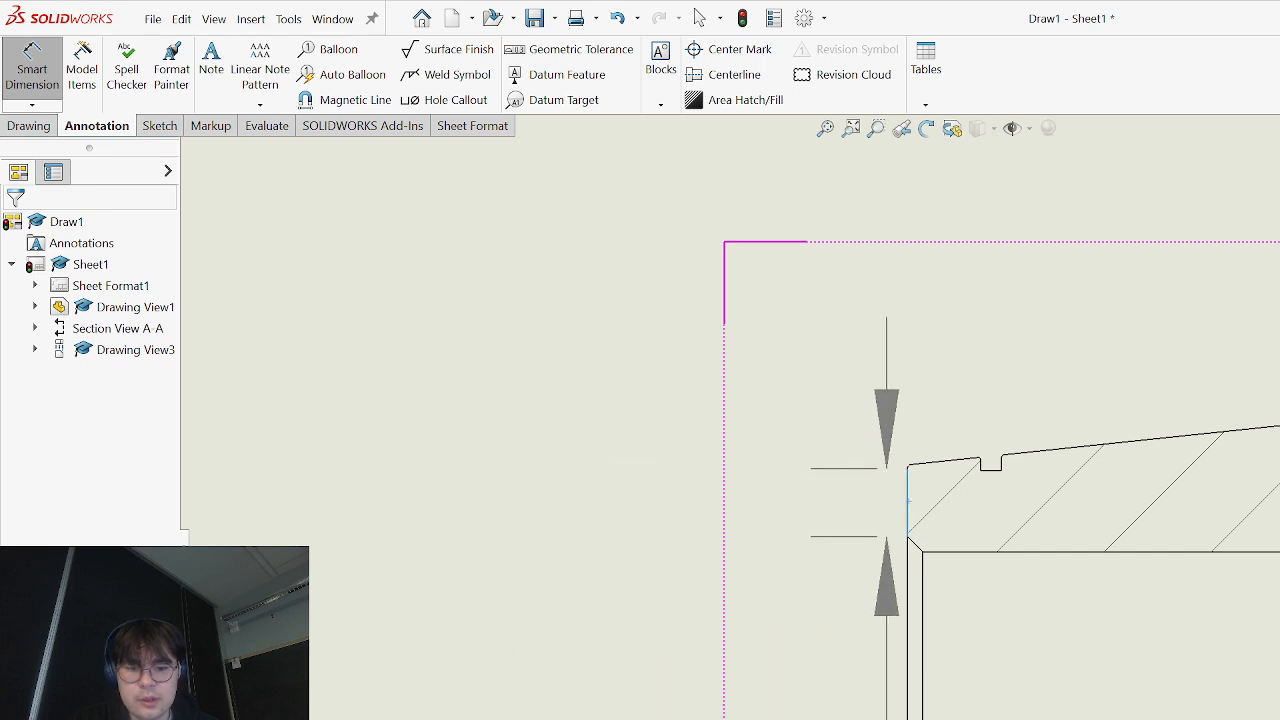
{"action": "scroll", "coordinate": [939, 552], "scroll_direction": "up", "scroll_amount": 3}
{"action": "scroll", "coordinate": [925, 545], "scroll_direction": "up", "scroll_amount": 3}
{"action": "scroll", "coordinate": [737, 489], "scroll_direction": "down", "scroll_amount": 2}
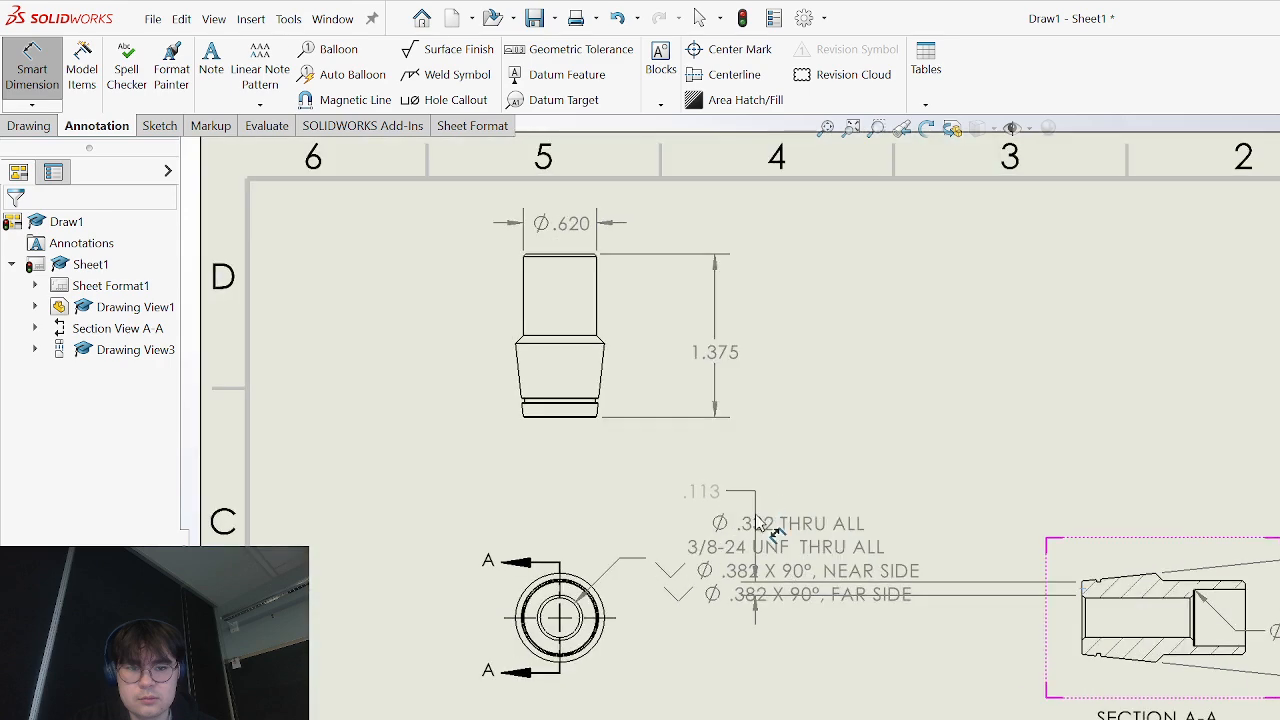
{"action": "scroll", "coordinate": [1050, 605], "scroll_direction": "down", "scroll_amount": 3}
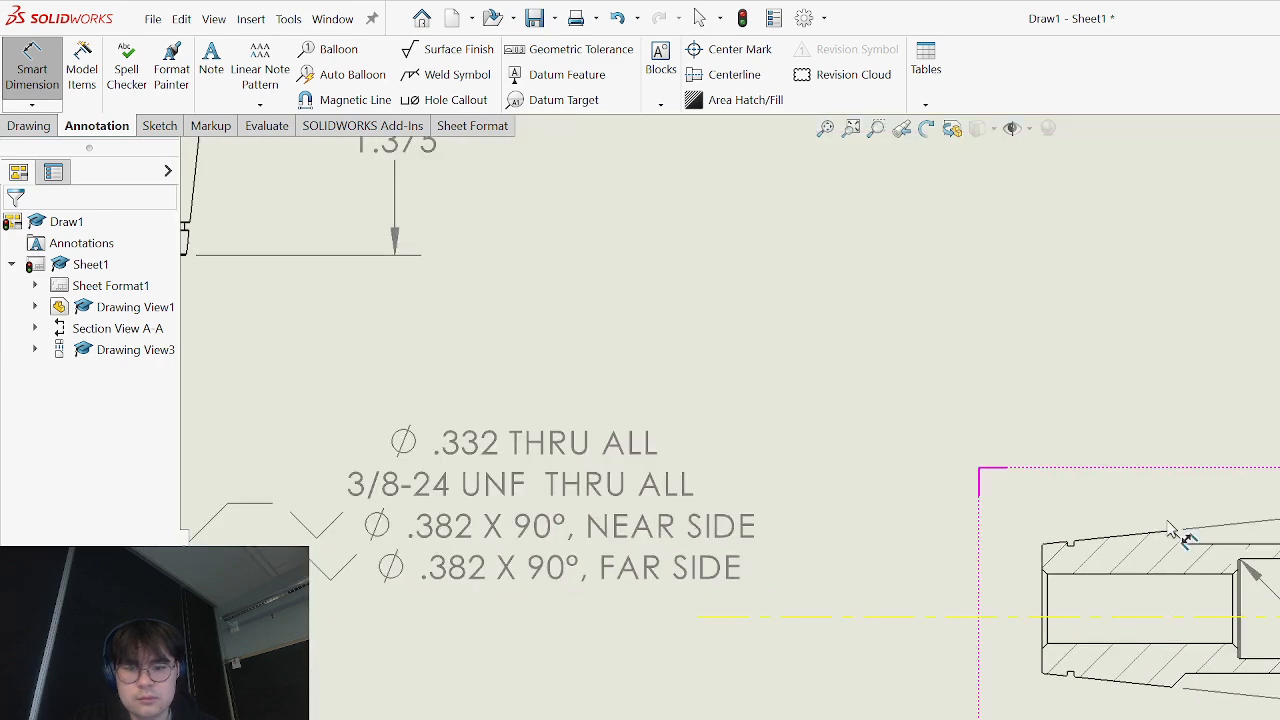
{"action": "scroll", "coordinate": [1180, 545], "scroll_direction": "down", "scroll_amount": 4}
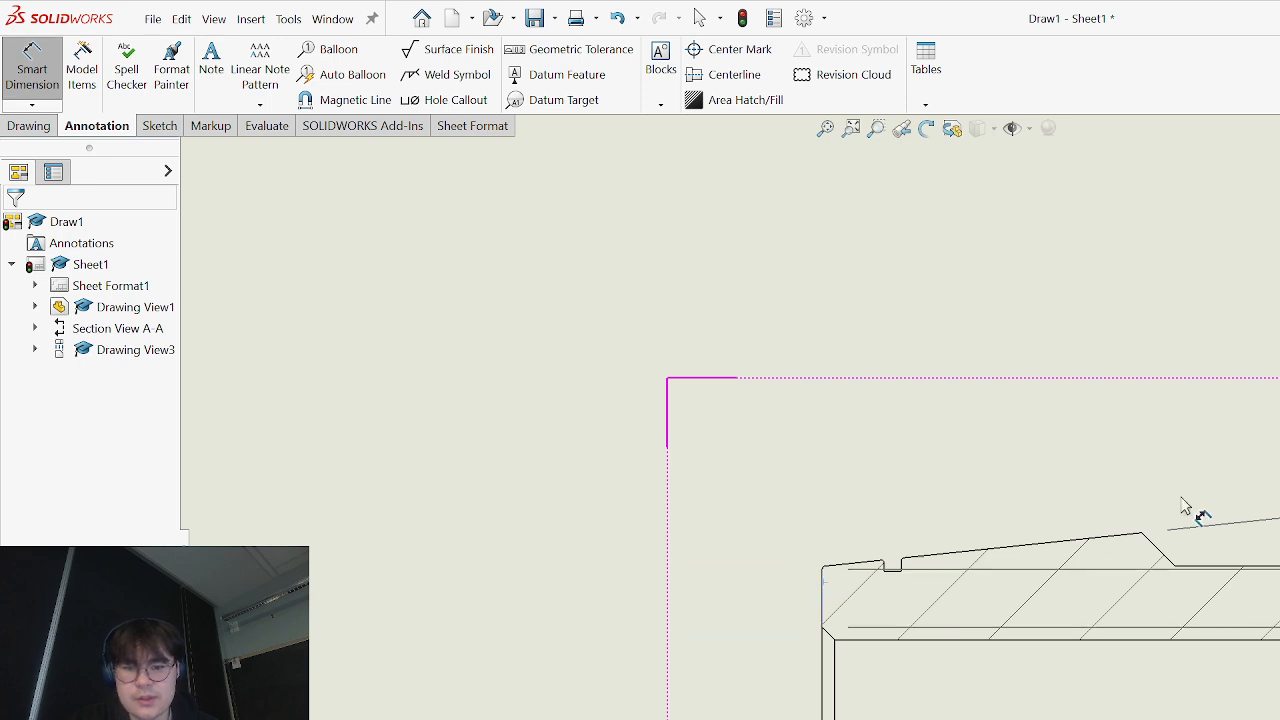
{"action": "scroll", "coordinate": [1150, 540], "scroll_direction": "down", "scroll_amount": 4}
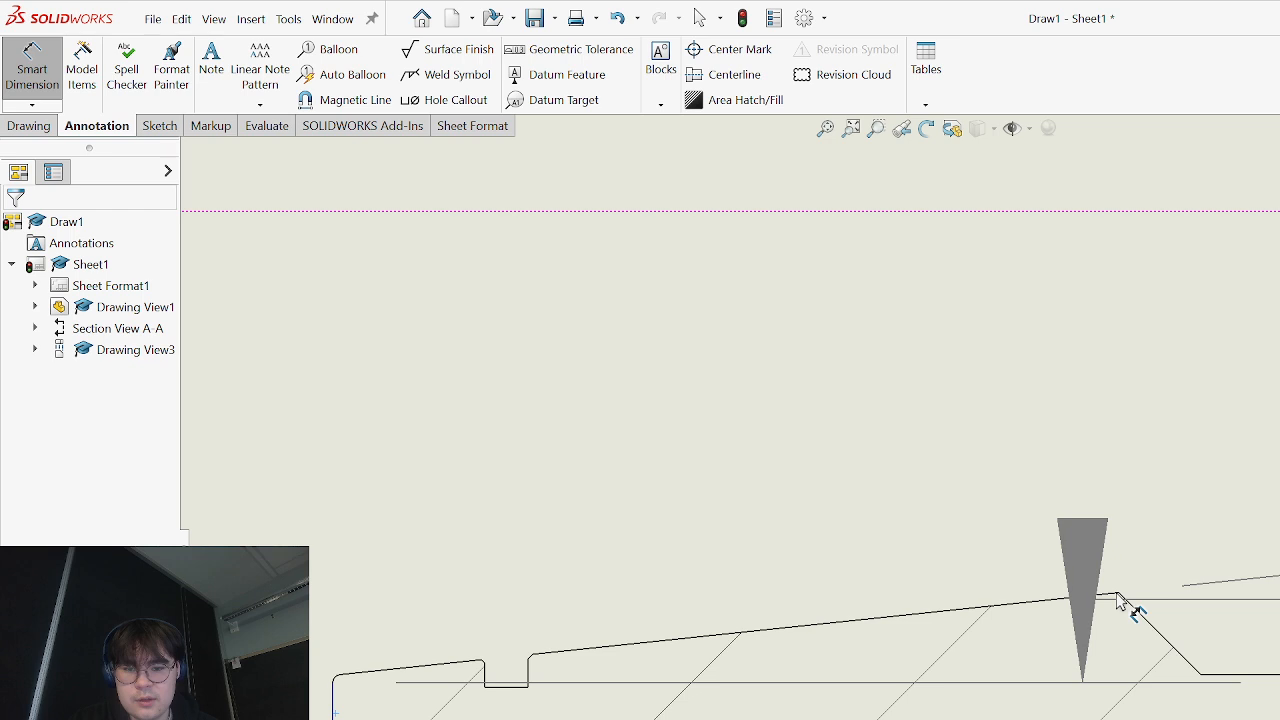
{"action": "left_click", "coordinate": [1110, 599]}
{"action": "scroll", "coordinate": [1063, 527], "scroll_direction": "up", "scroll_amount": 5}
{"action": "scroll", "coordinate": [909, 571], "scroll_direction": "down", "scroll_amount": 5}
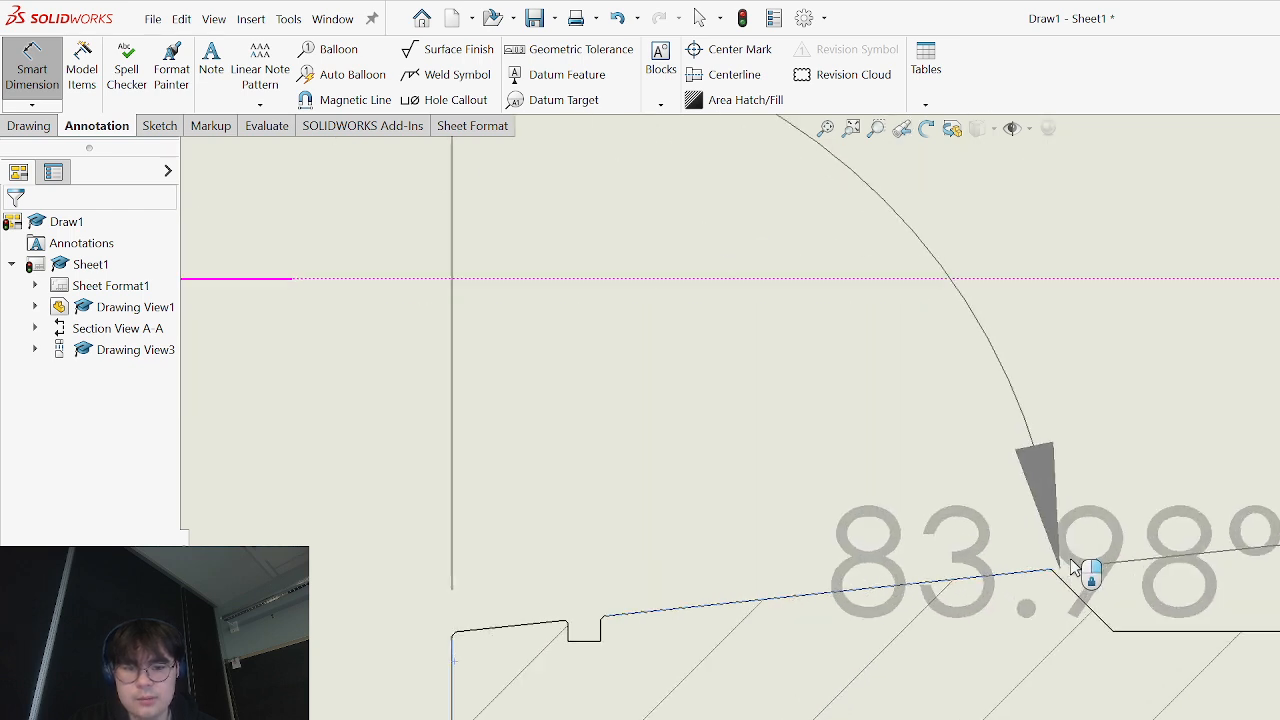
{"action": "key", "text": "Escape"}
{"action": "scroll", "coordinate": [990, 560], "scroll_direction": "down", "scroll_amount": 6}
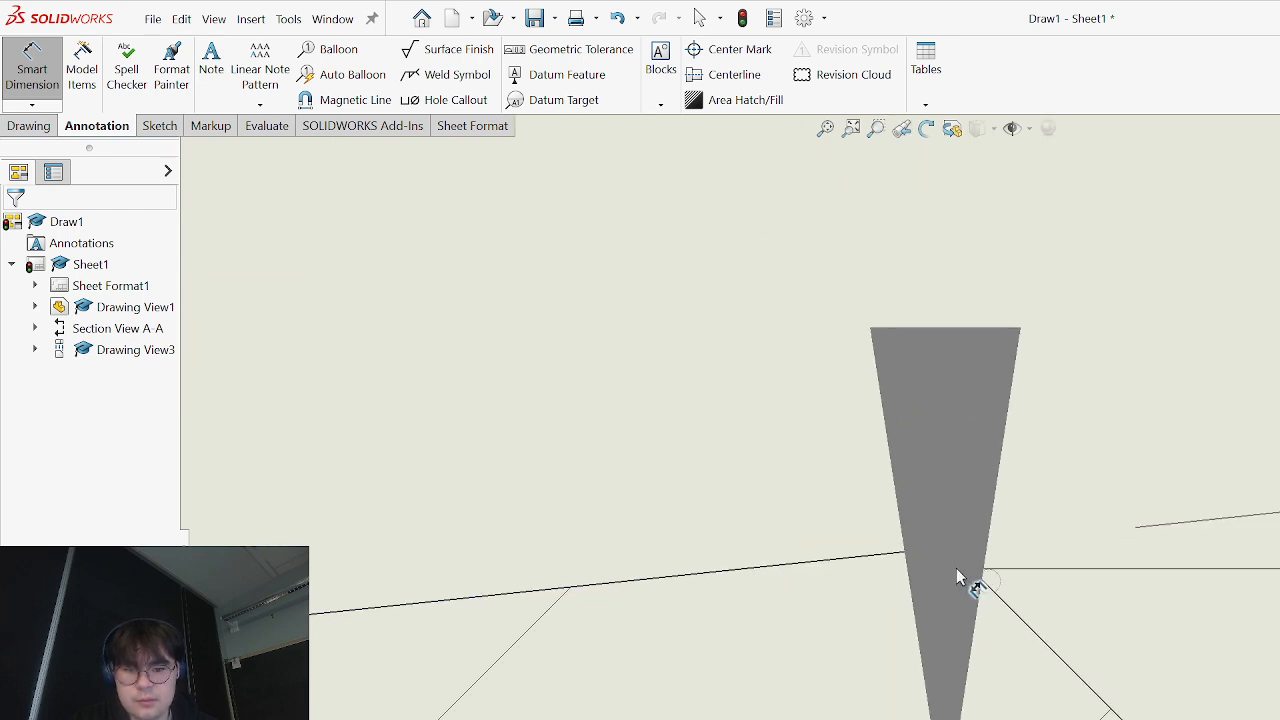
{"action": "scroll", "coordinate": [928, 543], "scroll_direction": "up", "scroll_amount": 5}
{"action": "scroll", "coordinate": [966, 551], "scroll_direction": "down", "scroll_amount": 5}
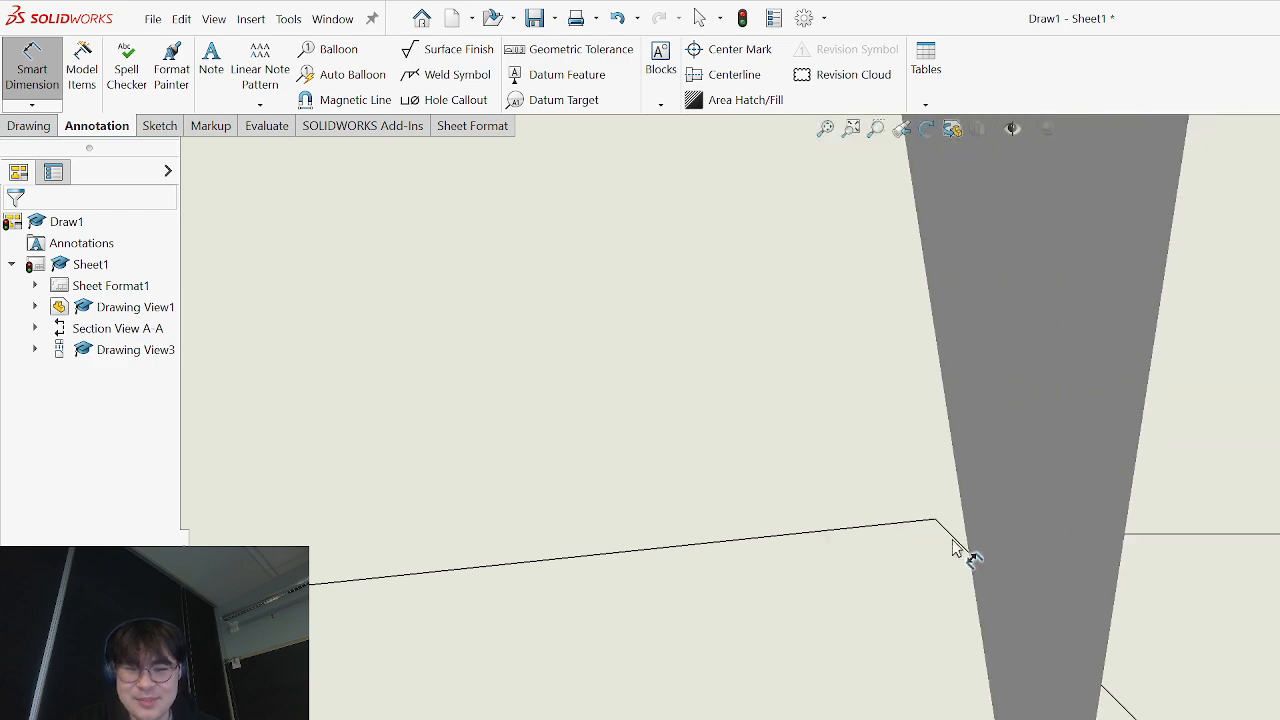
{"action": "scroll", "coordinate": [938, 530], "scroll_direction": "up", "scroll_amount": 8}
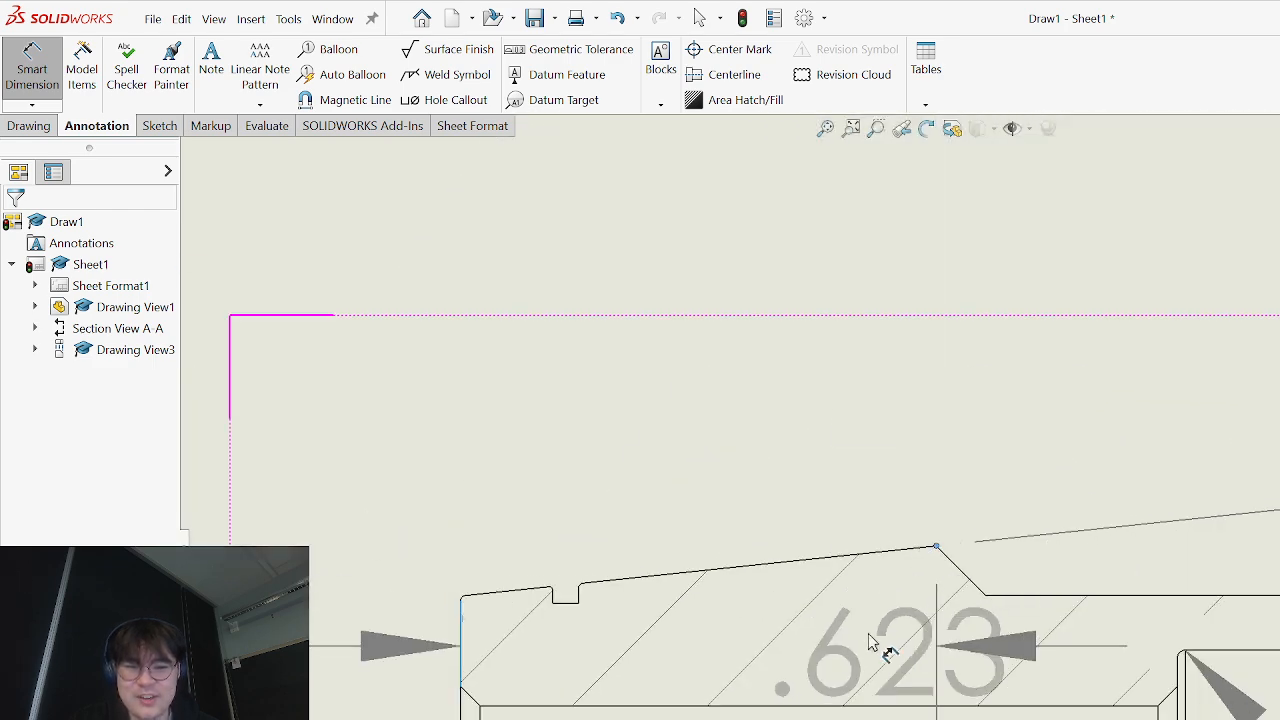
{"action": "left_click", "coordinate": [838, 458]}
{"action": "scroll", "coordinate": [870, 640], "scroll_direction": "down", "scroll_amount": 3}
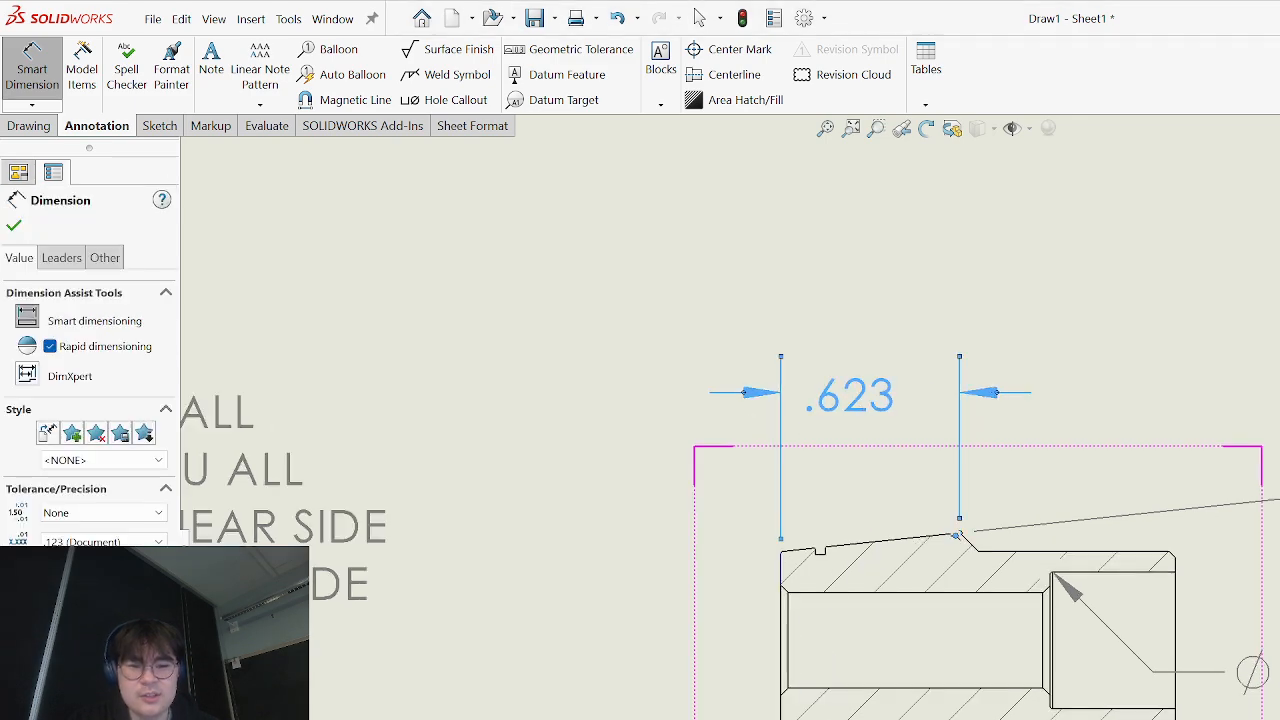
- Examine the groove and small tapered rim at the lower end of the front view
{"action": "scroll", "coordinate": [878, 632], "scroll_direction": "up", "scroll_amount": 5}
{"action": "scroll", "coordinate": [720, 500], "scroll_direction": "down", "scroll_amount": 3}
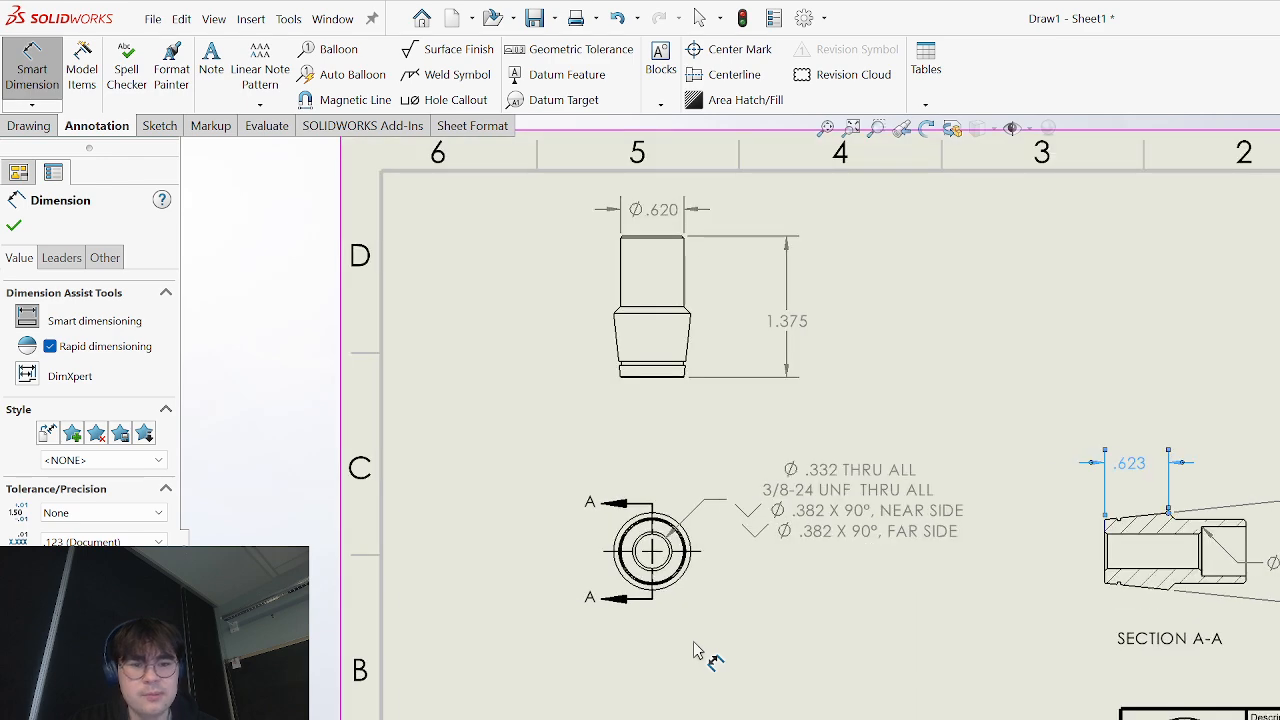
{"action": "scroll", "coordinate": [923, 529], "scroll_direction": "down", "scroll_amount": 1}
{"action": "scroll", "coordinate": [720, 430], "scroll_direction": "down", "scroll_amount": 2}
{"action": "scroll", "coordinate": [710, 428], "scroll_direction": "down", "scroll_amount": 2}
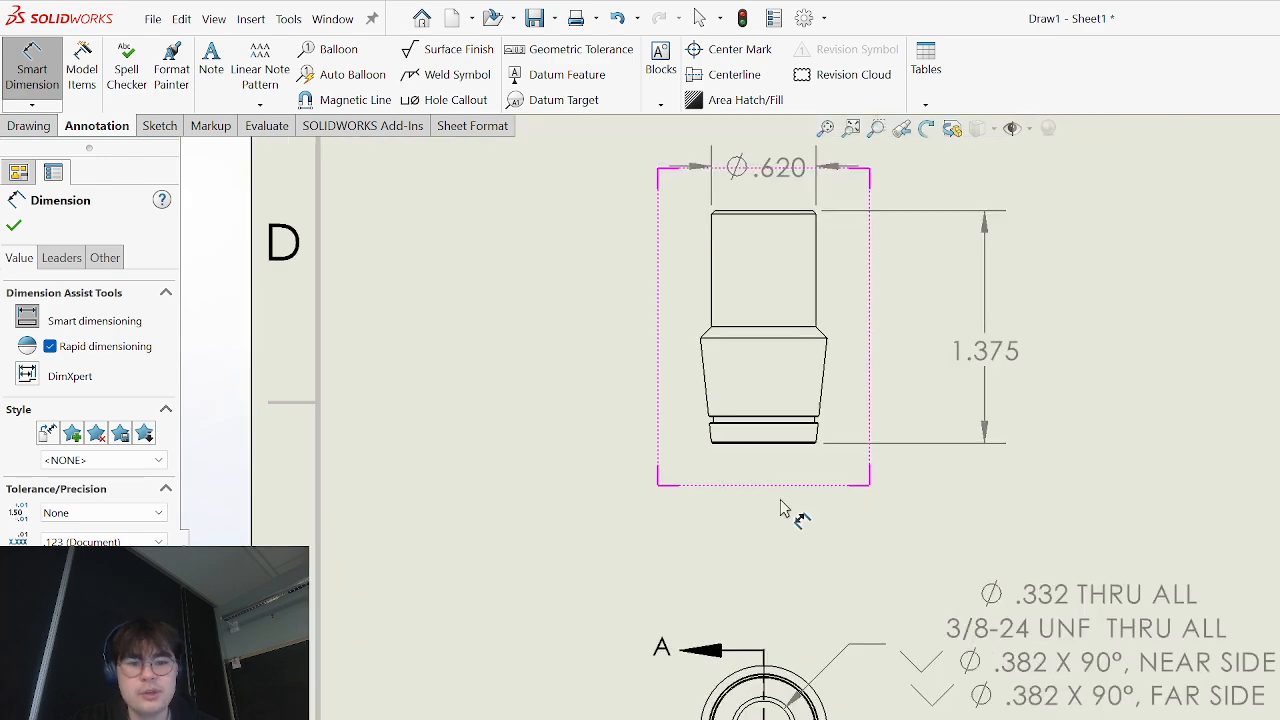
{"action": "scroll", "coordinate": [786, 514], "scroll_direction": "up", "scroll_amount": 2}
{"action": "scroll", "coordinate": [1000, 540], "scroll_direction": "down", "scroll_amount": 3}
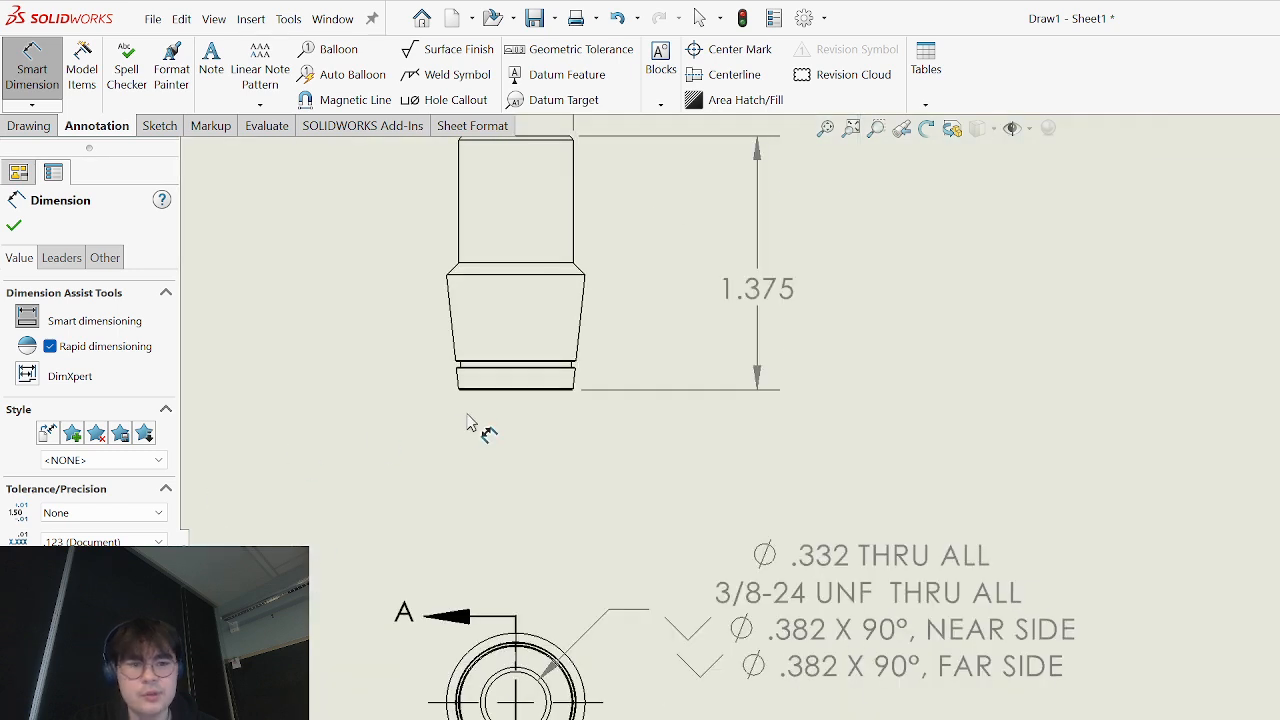
{"action": "scroll", "coordinate": [510, 425], "scroll_direction": "down", "scroll_amount": 2}
{"action": "scroll", "coordinate": [592, 395], "scroll_direction": "down", "scroll_amount": 2}
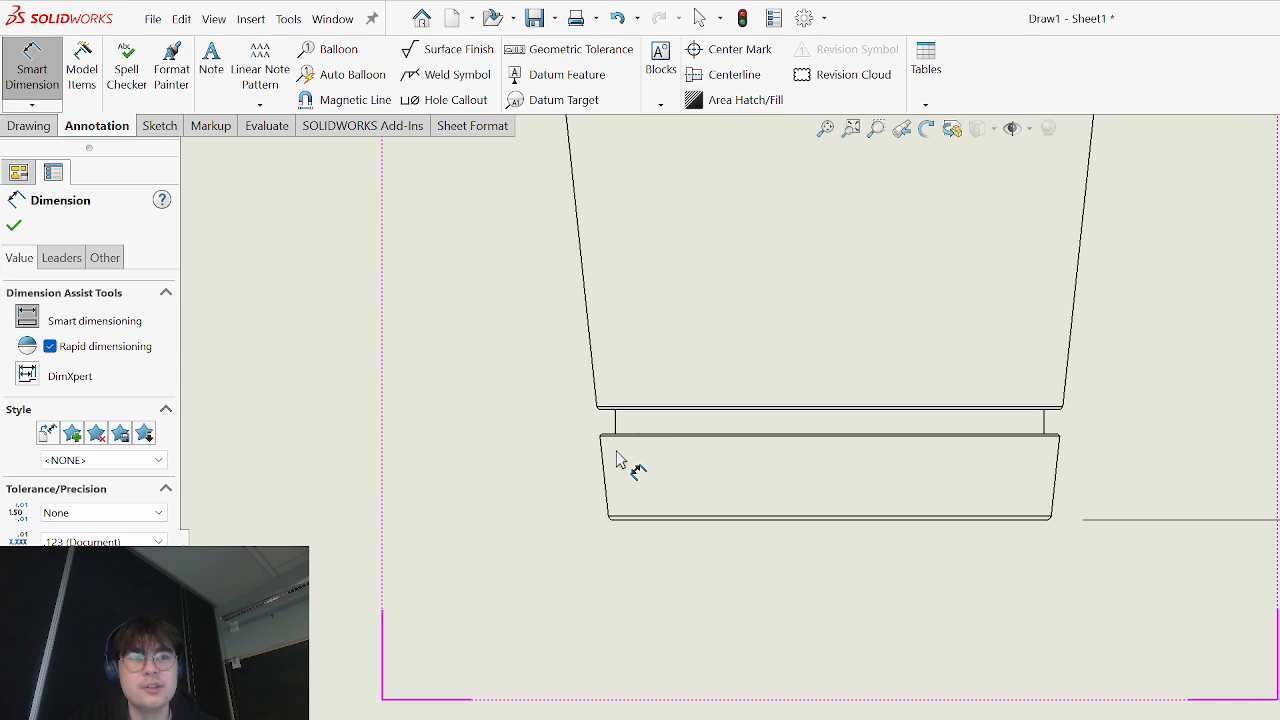
{"action": "key", "text": "Escape"}
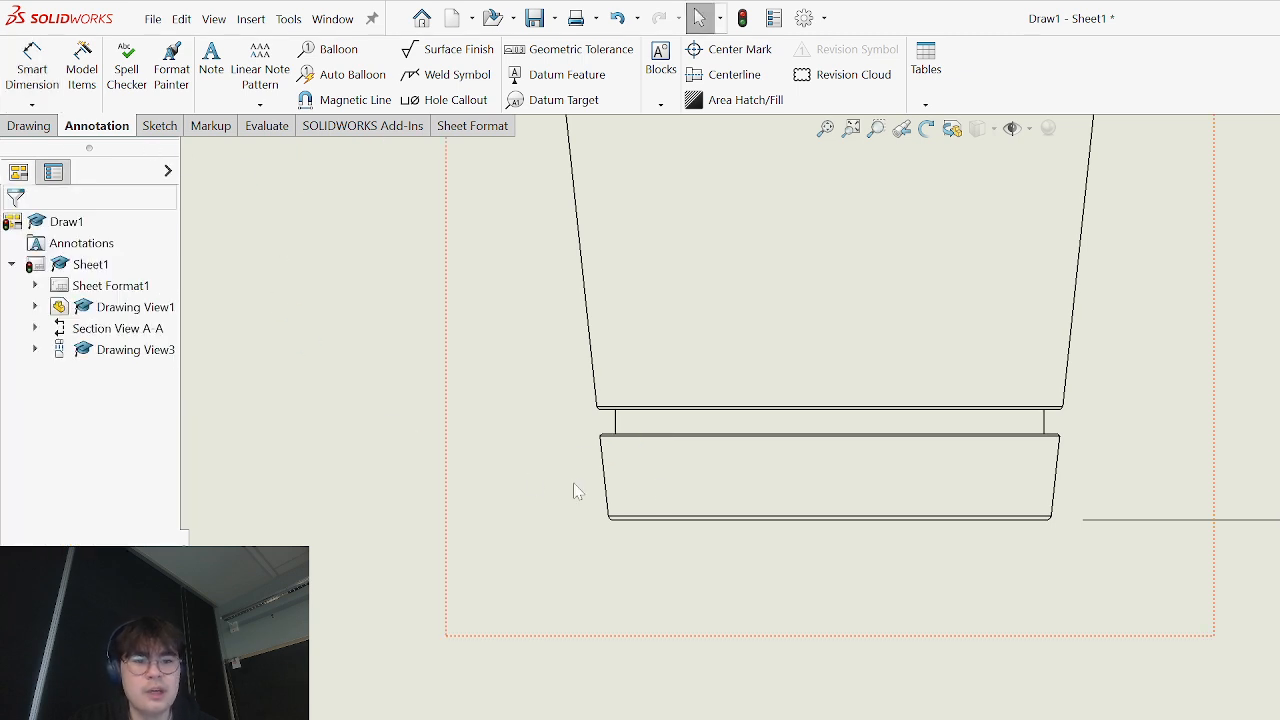
{"action": "scroll", "coordinate": [577, 490], "scroll_direction": "down", "scroll_amount": 1}
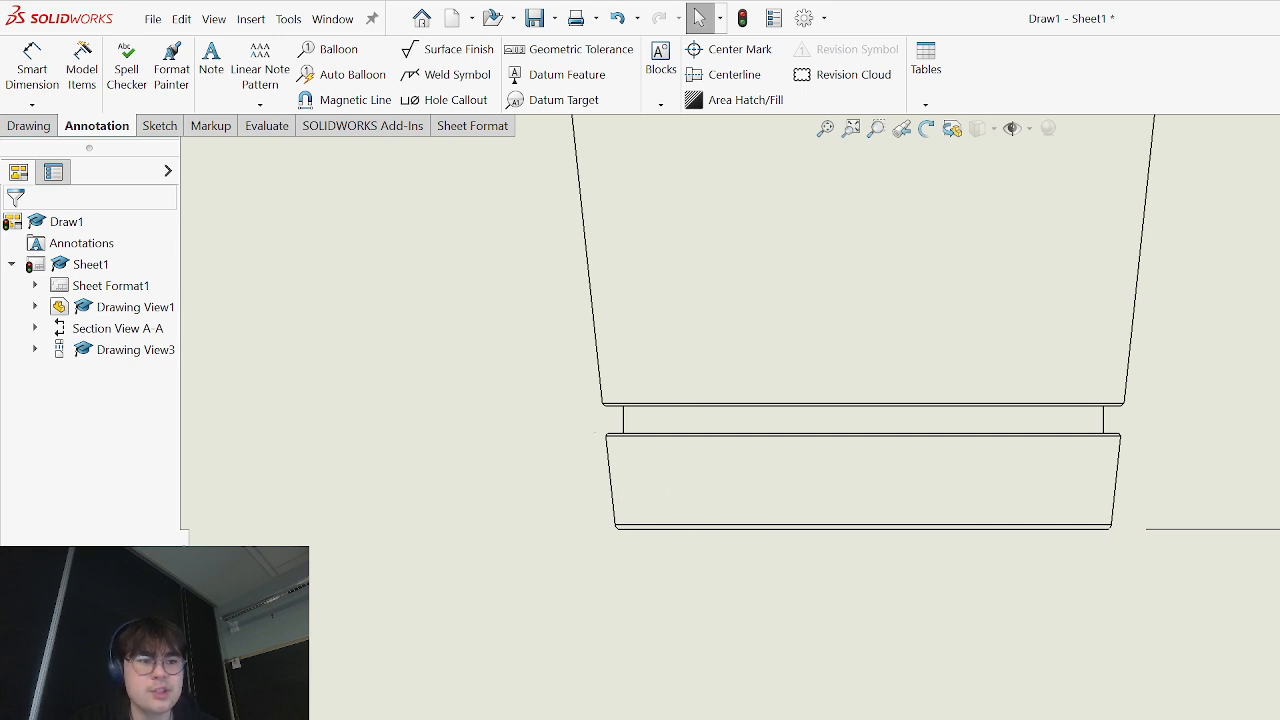
- Create a detail view of the front view's grooved lower-left corner using a circle of about 0.17 radius, placing it below the circular end view
{"action": "left_click", "coordinate": [28, 125]}
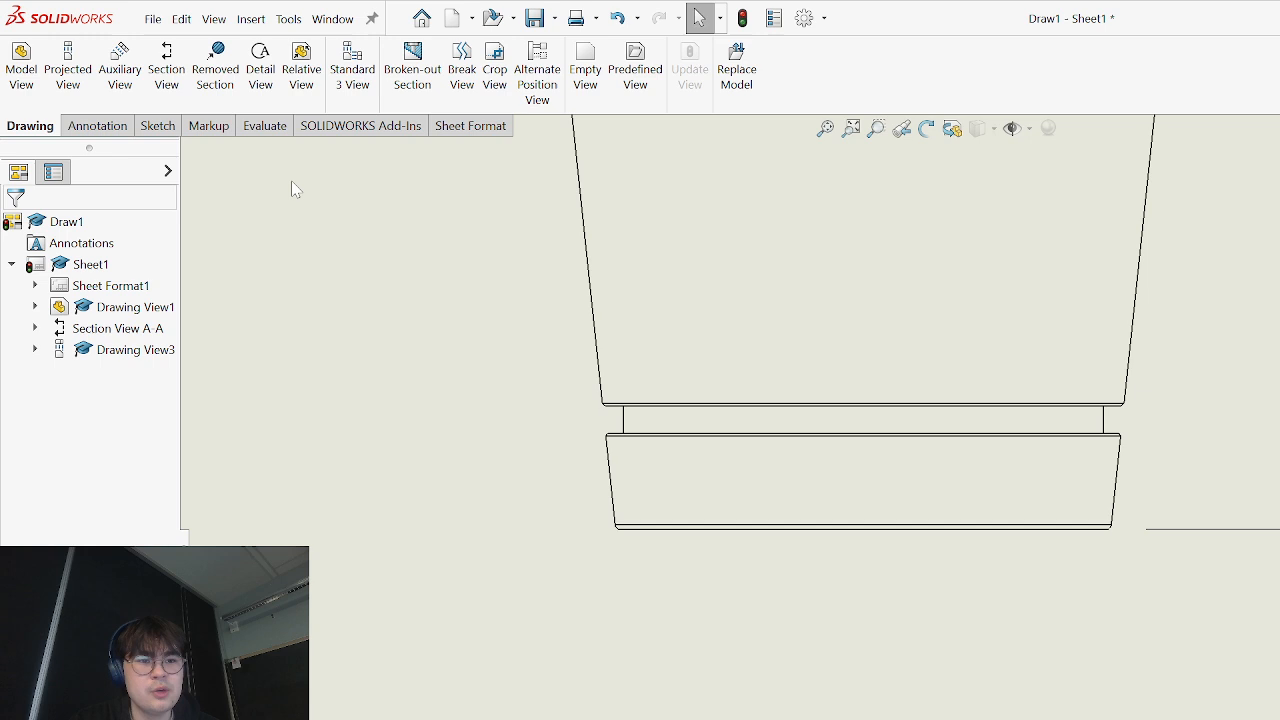
{"action": "left_click", "coordinate": [260, 80]}
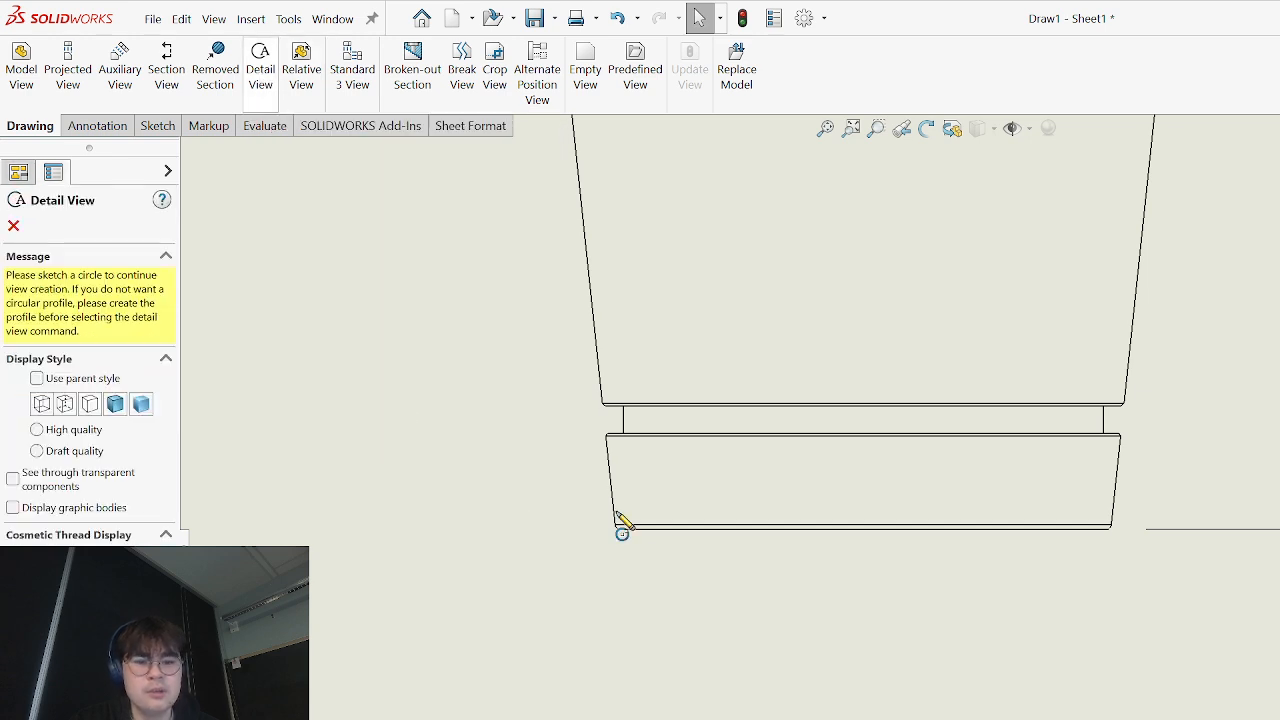
{"action": "left_click", "coordinate": [650, 500]}
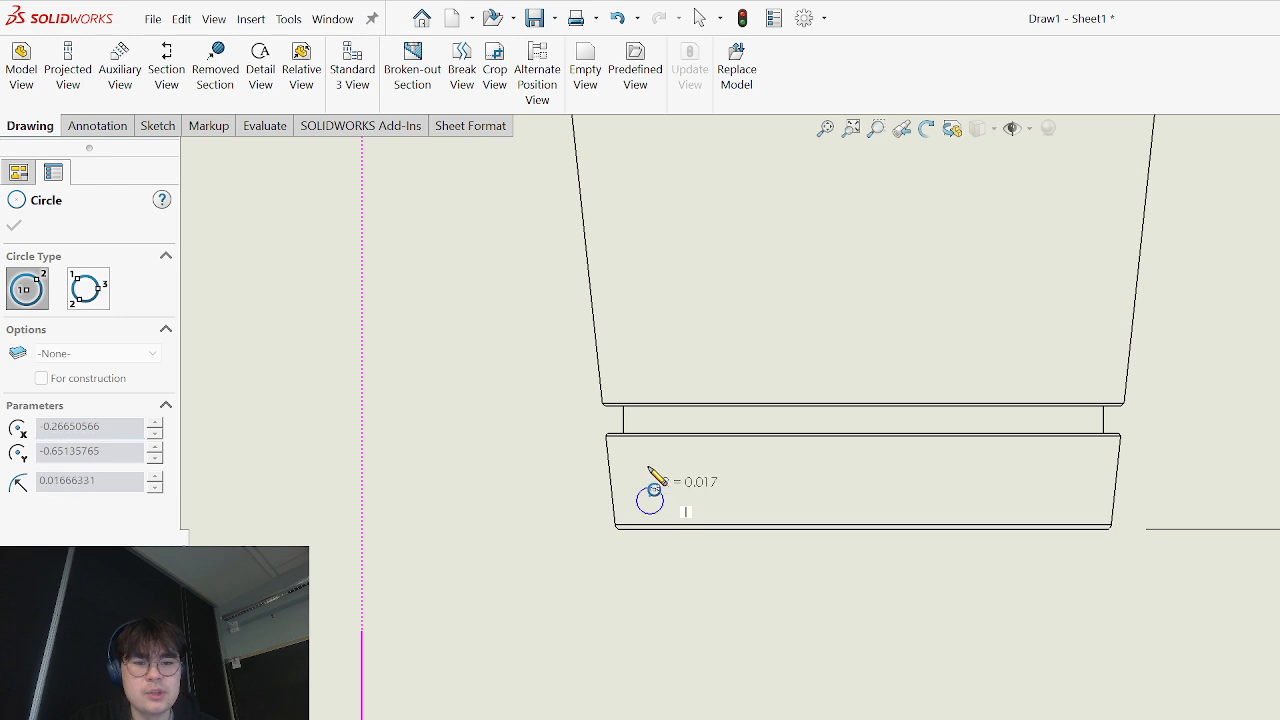
{"action": "left_click", "coordinate": [648, 368]}
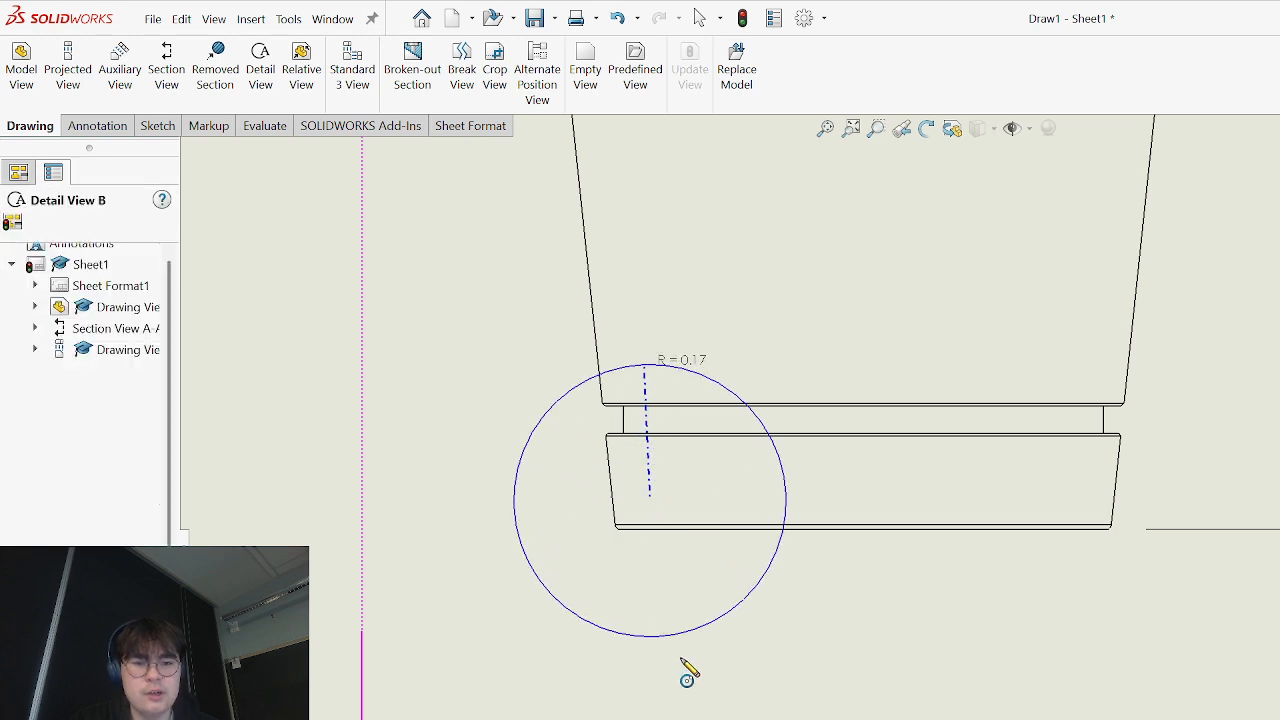
{"action": "scroll", "coordinate": [682, 662], "scroll_direction": "up", "scroll_amount": 11}
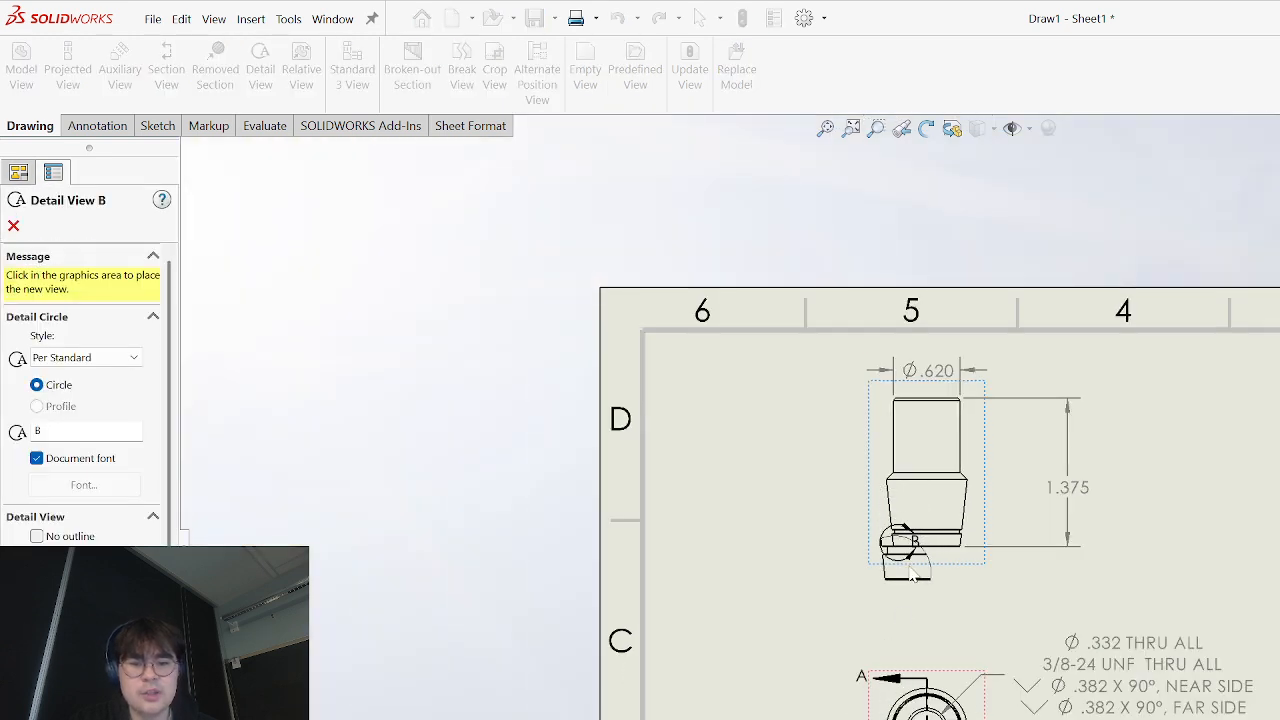
{"action": "scroll", "coordinate": [912, 560], "scroll_direction": "up", "scroll_amount": 5}
{"action": "scroll", "coordinate": [915, 680], "scroll_direction": "down", "scroll_amount": 5}
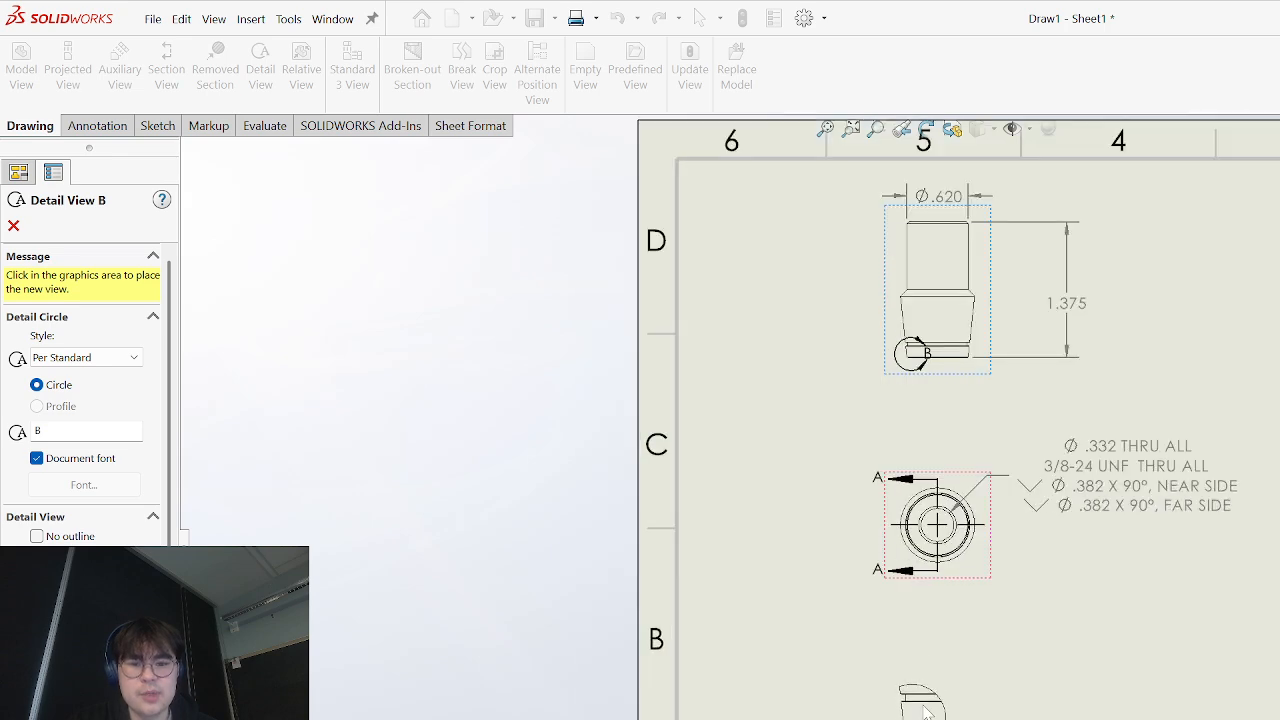
{"action": "left_click", "coordinate": [920, 700]}
{"action": "scroll", "coordinate": [920, 690], "scroll_direction": "down", "scroll_amount": 3}
{"action": "scroll", "coordinate": [925, 645], "scroll_direction": "up", "scroll_amount": 3}
{"action": "scroll", "coordinate": [928, 620], "scroll_direction": "down", "scroll_amount": 4}
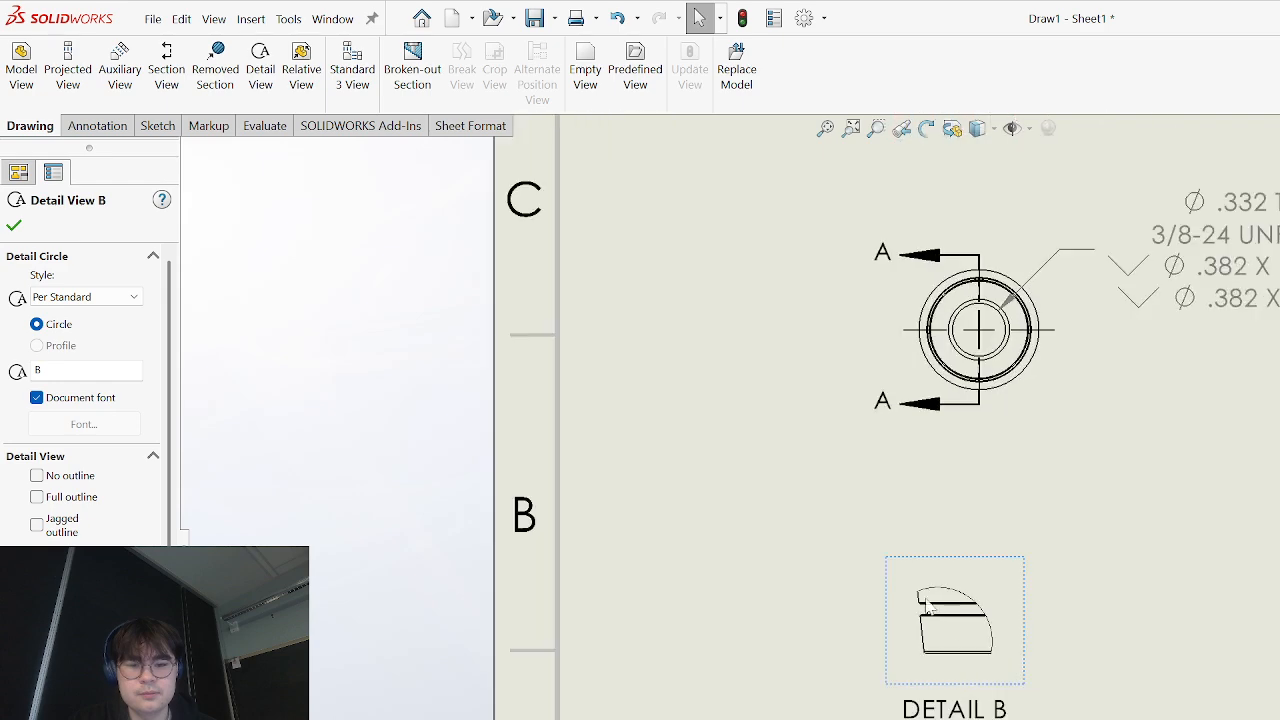
- Try to dimension the height from the lower end face to the groove's lower edge in the detail view
{"action": "scroll", "coordinate": [935, 655], "scroll_direction": "up", "scroll_amount": 1}
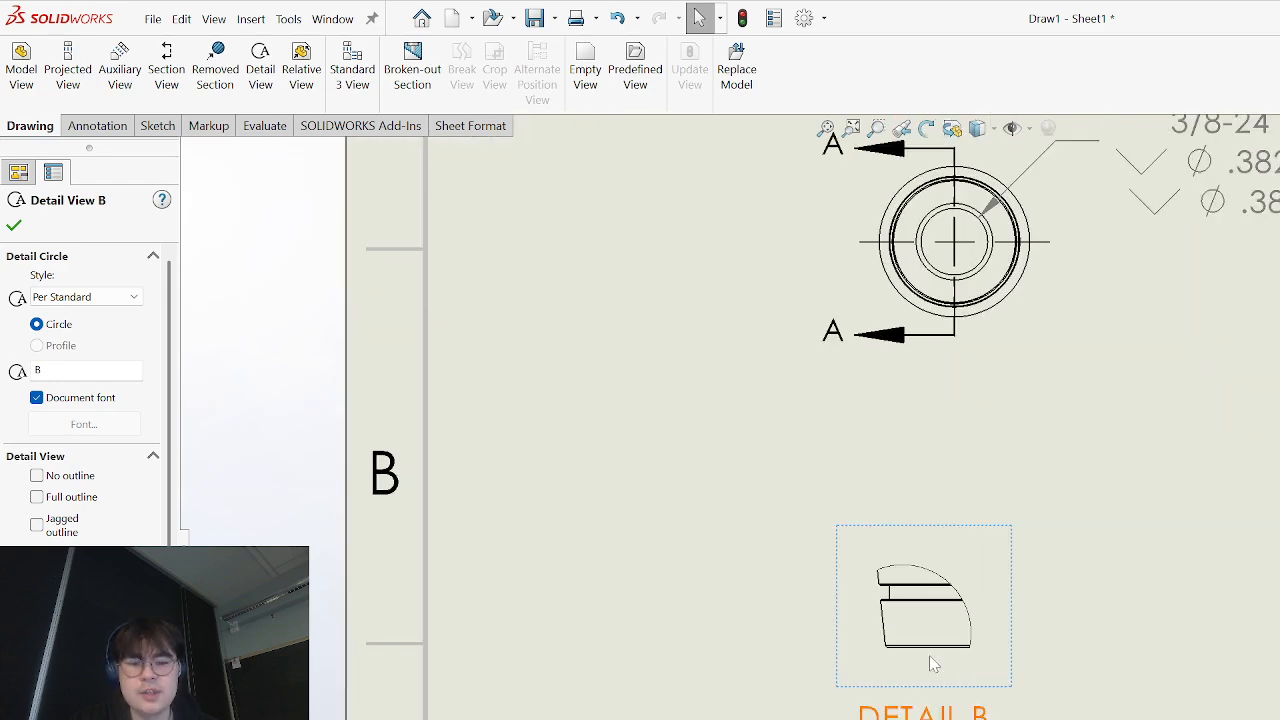
{"action": "scroll", "coordinate": [929, 640], "scroll_direction": "down", "scroll_amount": 2}
{"action": "scroll", "coordinate": [1016, 605], "scroll_direction": "up", "scroll_amount": 3}
{"action": "scroll", "coordinate": [1016, 600], "scroll_direction": "up", "scroll_amount": 4}
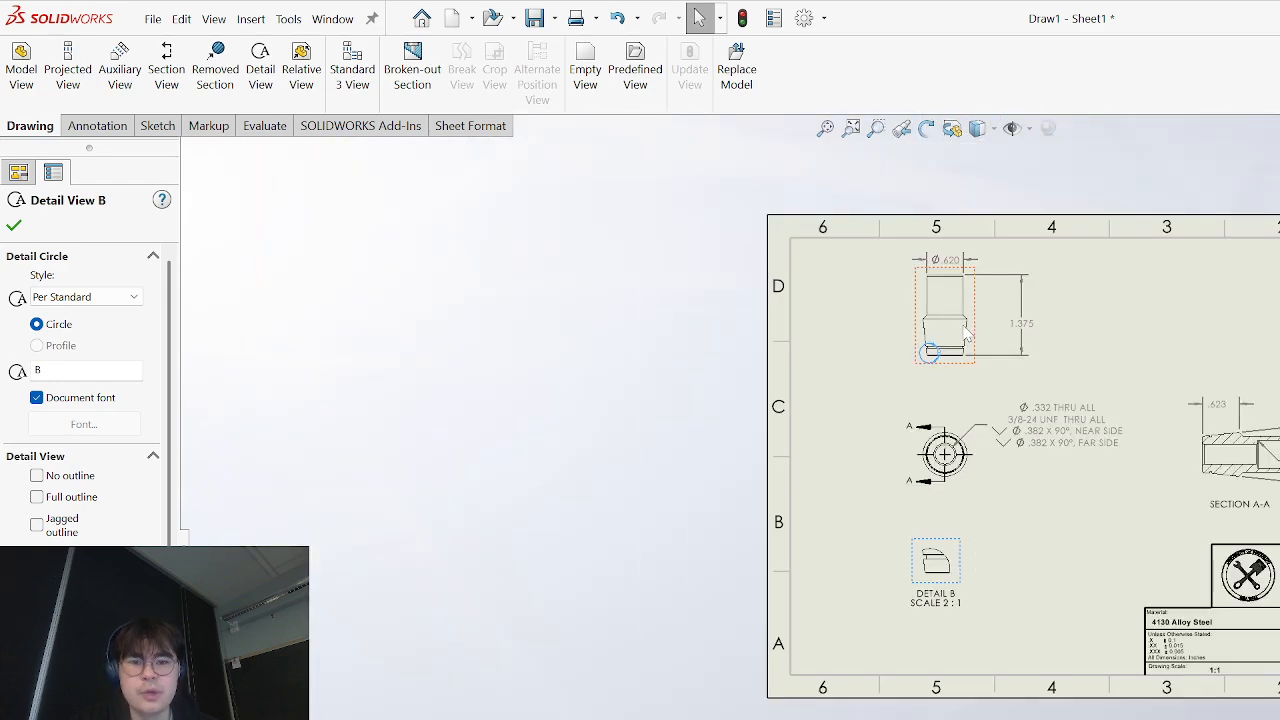
{"action": "scroll", "coordinate": [925, 530], "scroll_direction": "down", "scroll_amount": 6}
{"action": "key", "text": "Escape"}
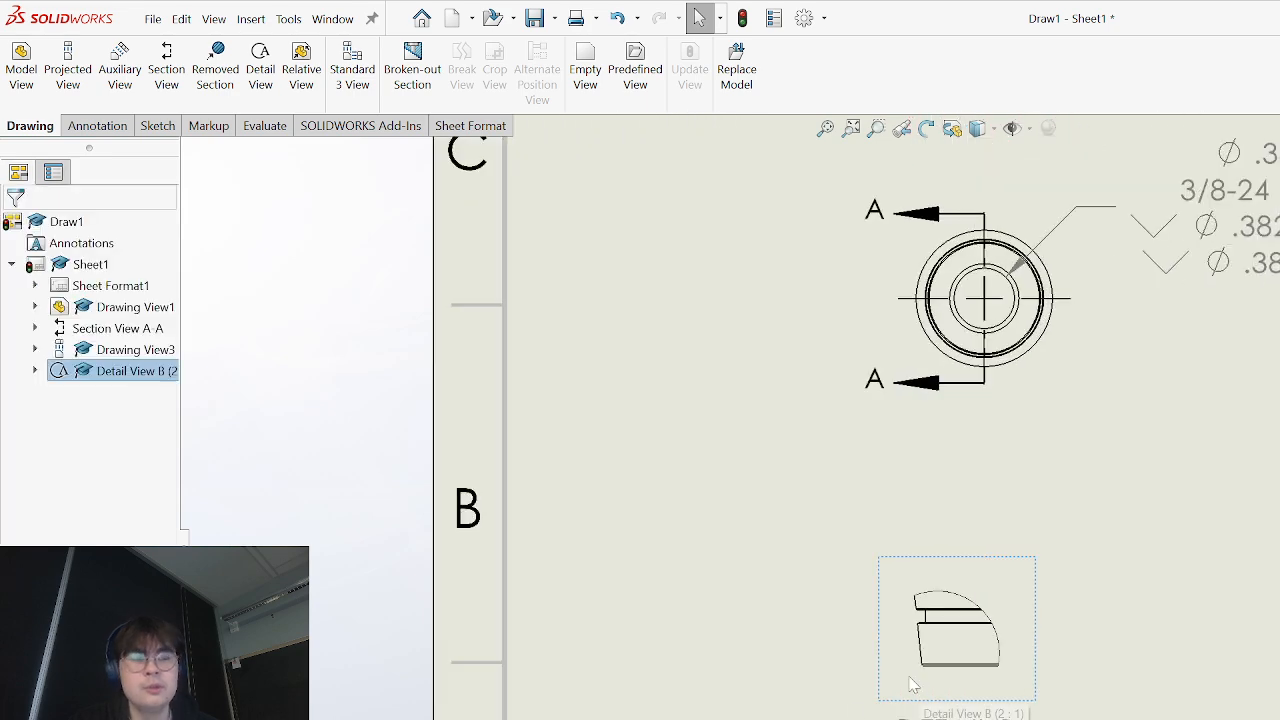
{"action": "key", "text": "d"}
{"action": "scroll", "coordinate": [866, 651], "scroll_direction": "down", "scroll_amount": 5}
{"action": "scroll", "coordinate": [1165, 658], "scroll_direction": "down", "scroll_amount": 2}
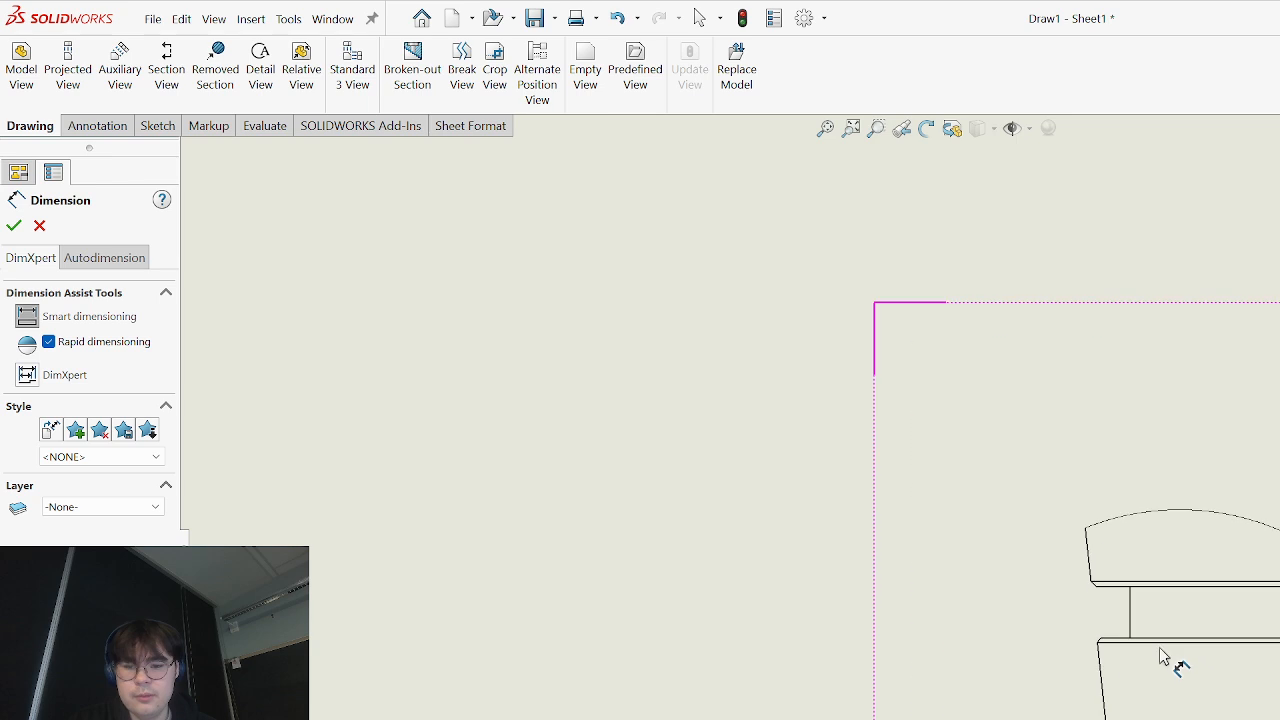
{"action": "left_click", "coordinate": [1078, 625]}
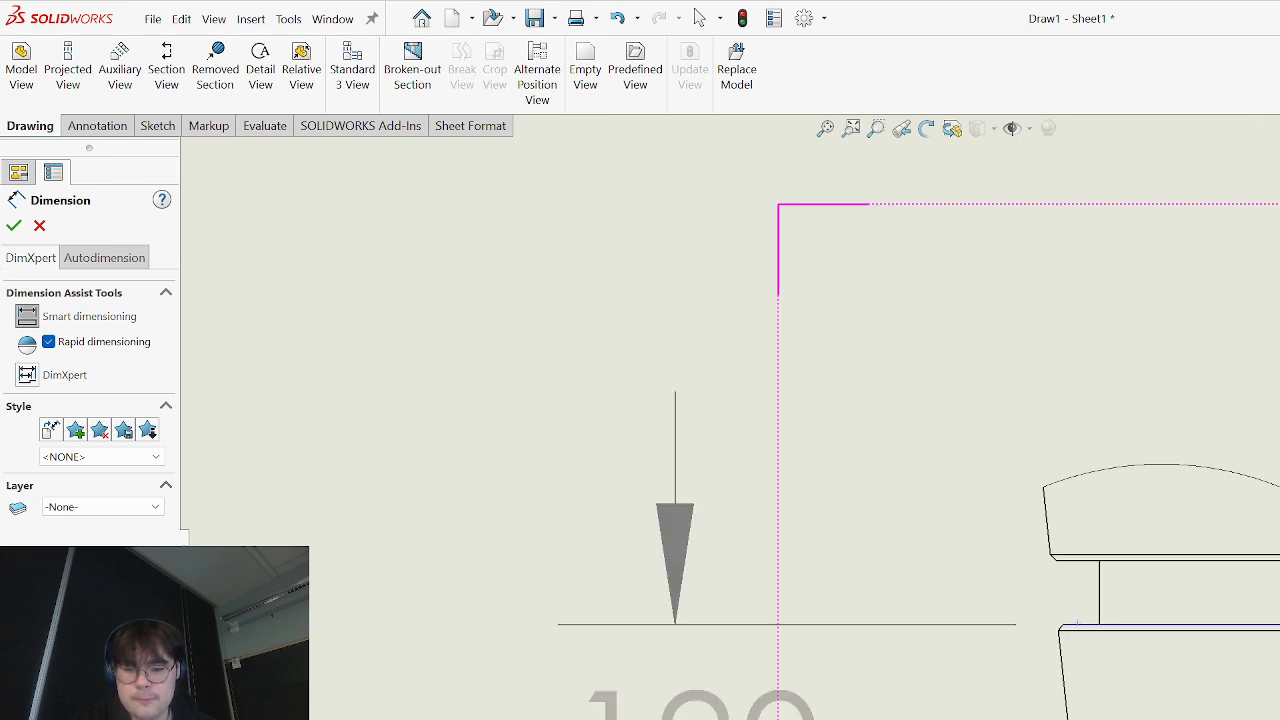
{"action": "left_click", "coordinate": [790, 705]}
{"action": "key", "text": "Escape"}
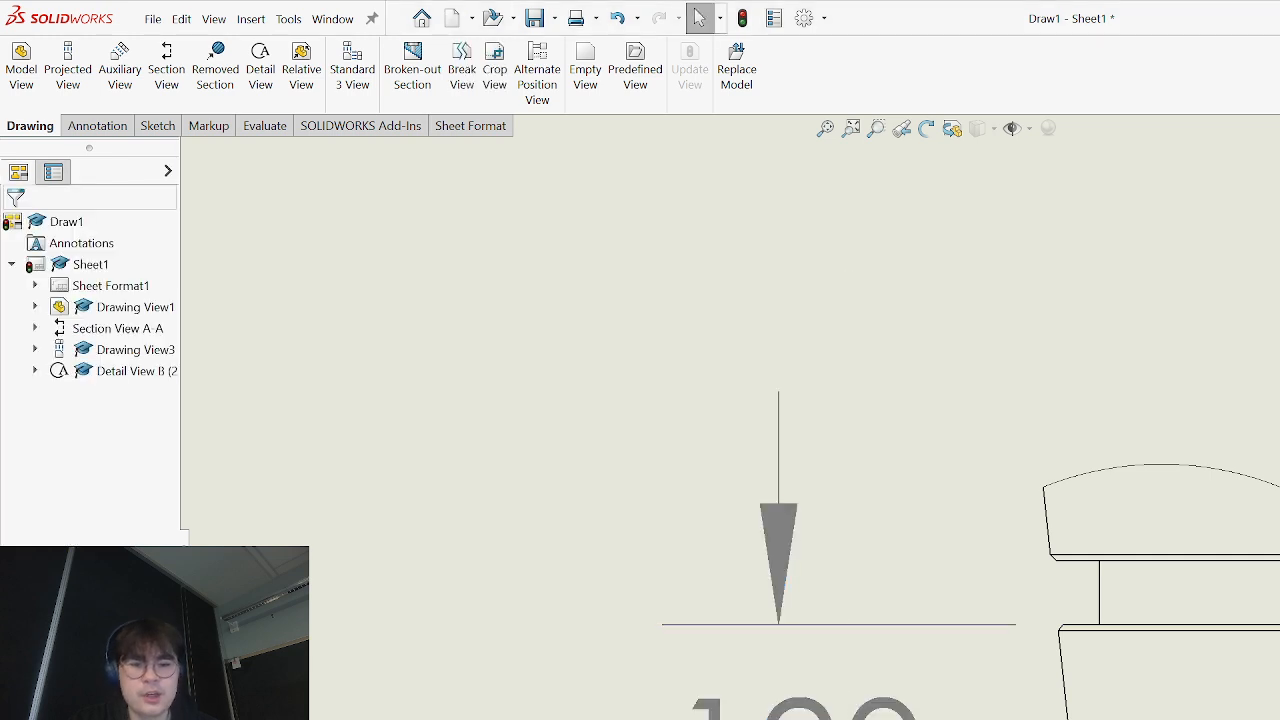
{"action": "left_click", "coordinate": [790, 705]}
{"action": "key", "text": "Delete"}
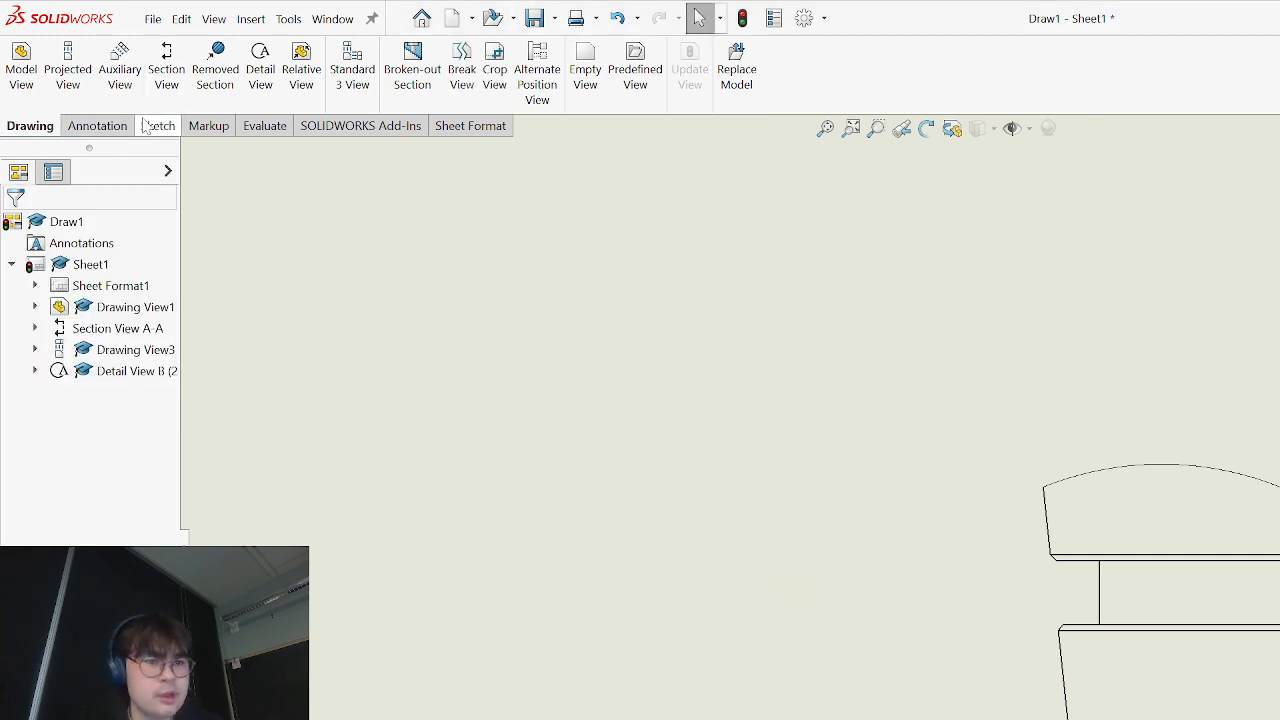
- Add baseline dimensions from the lower end face to the groove's lower and upper edges in the detail view
{"action": "left_click", "coordinate": [97, 125]}
{"action": "left_click", "coordinate": [33, 106]}
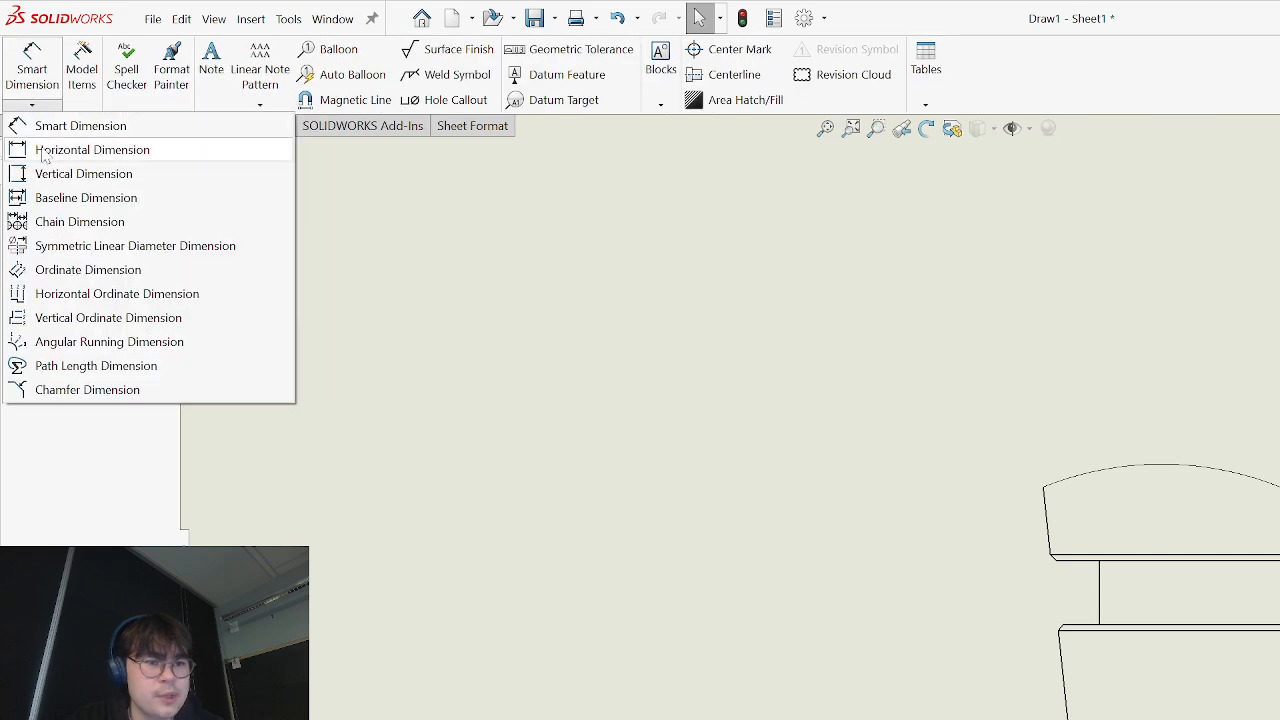
{"action": "left_click", "coordinate": [67, 203]}
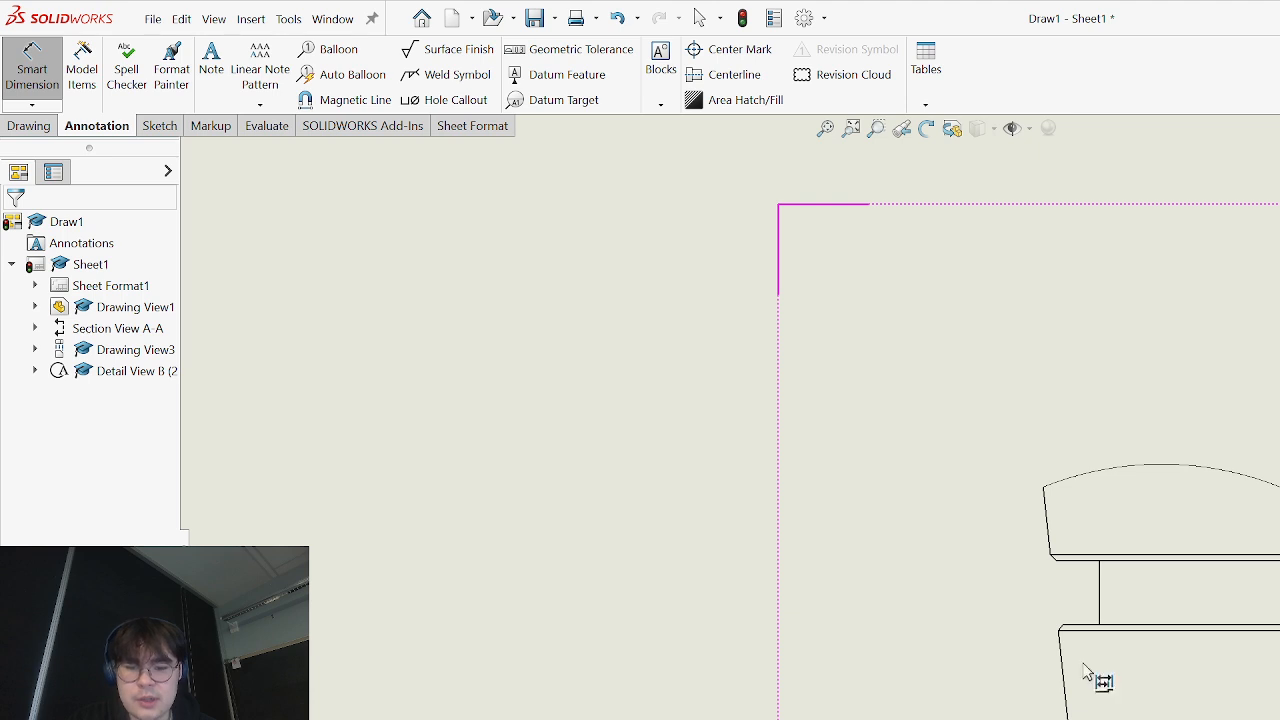
{"action": "left_click", "coordinate": [1090, 630]}
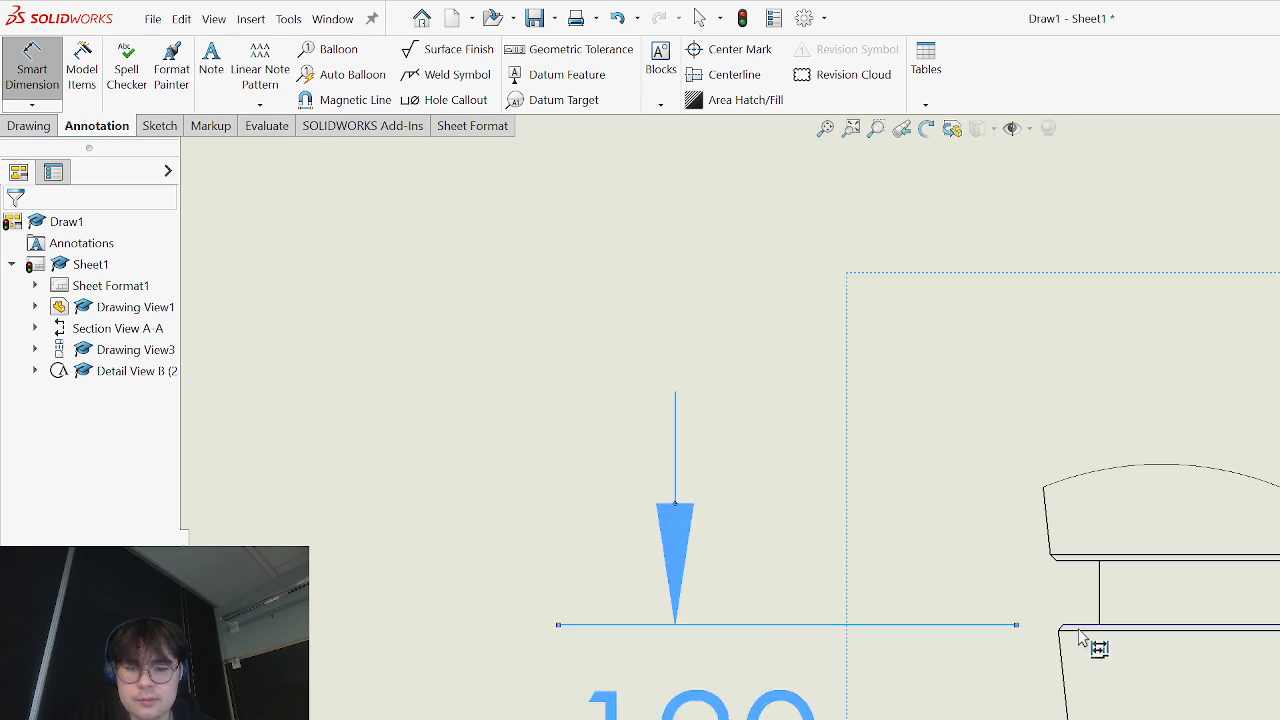
{"action": "left_click", "coordinate": [1078, 562]}
{"action": "scroll", "coordinate": [938, 552], "scroll_direction": "up", "scroll_amount": 6}
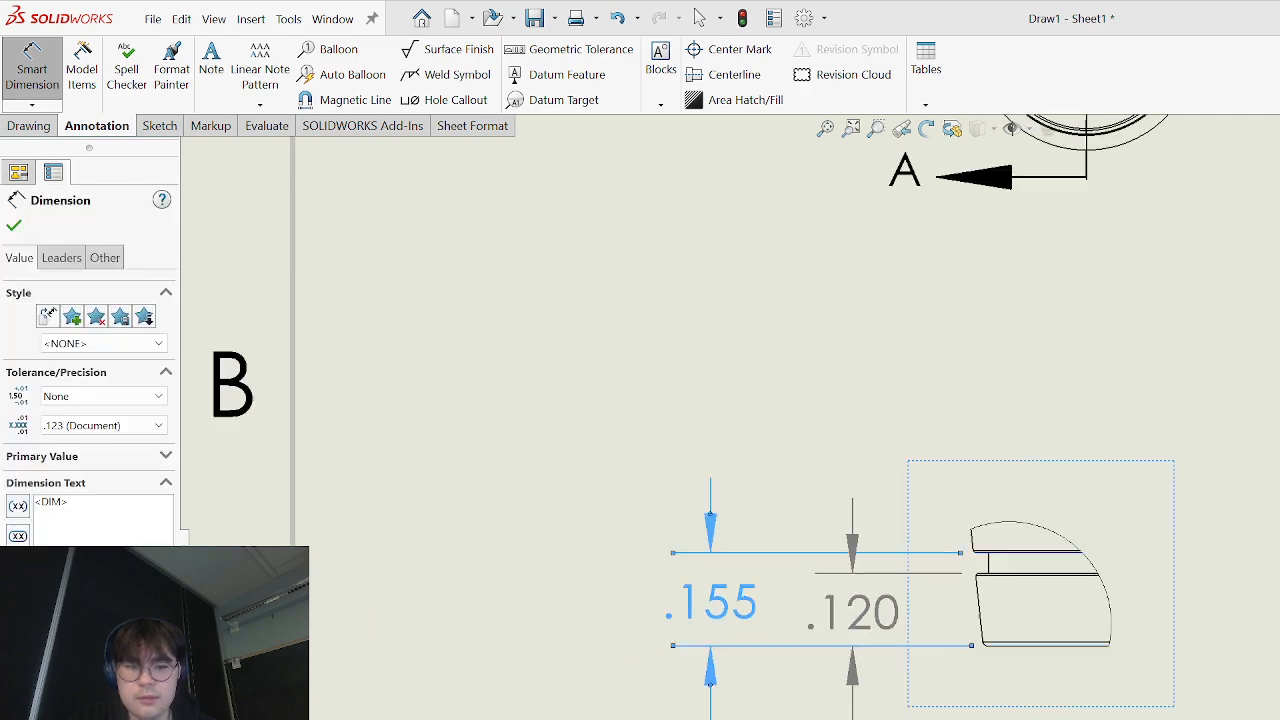
{"action": "scroll", "coordinate": [960, 607], "scroll_direction": "up", "scroll_amount": 5}
{"action": "scroll", "coordinate": [1193, 590], "scroll_direction": "down", "scroll_amount": 2}
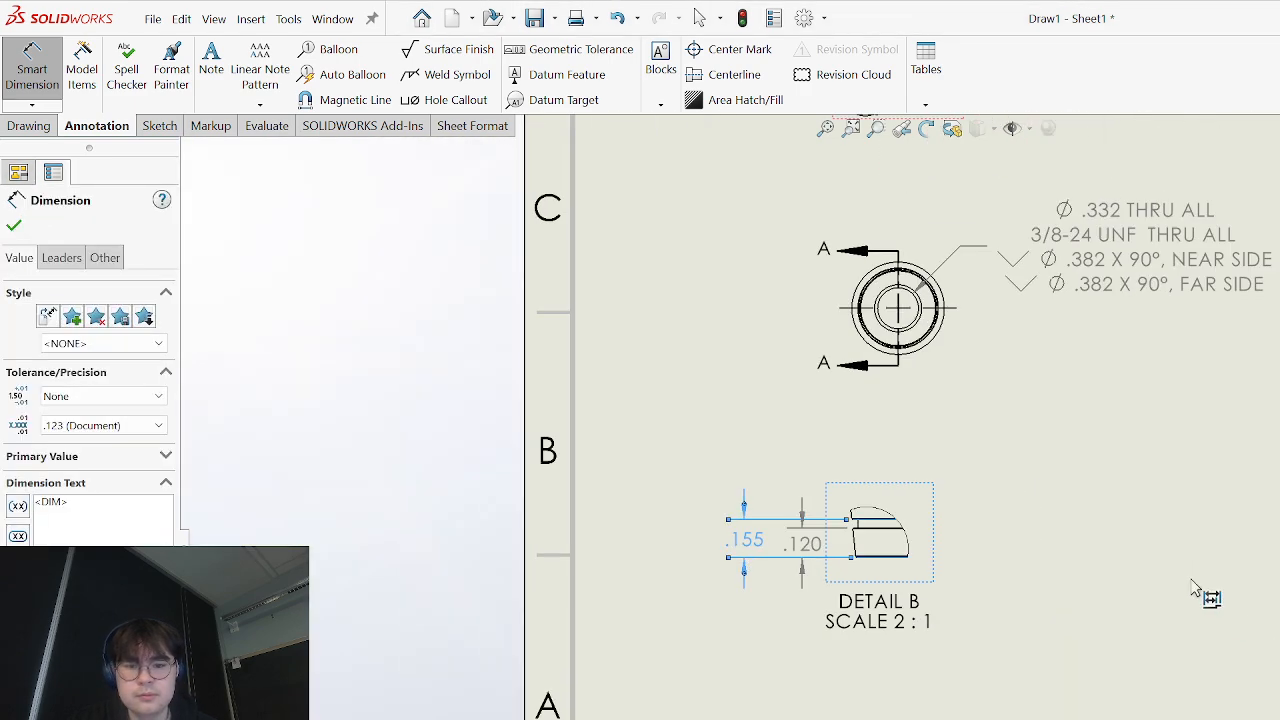
{"action": "key", "text": "Escape"}
- Examine the front view, circular end view and detail view for features that still need dimensions
{"action": "scroll", "coordinate": [850, 560], "scroll_direction": "up", "scroll_amount": 5}
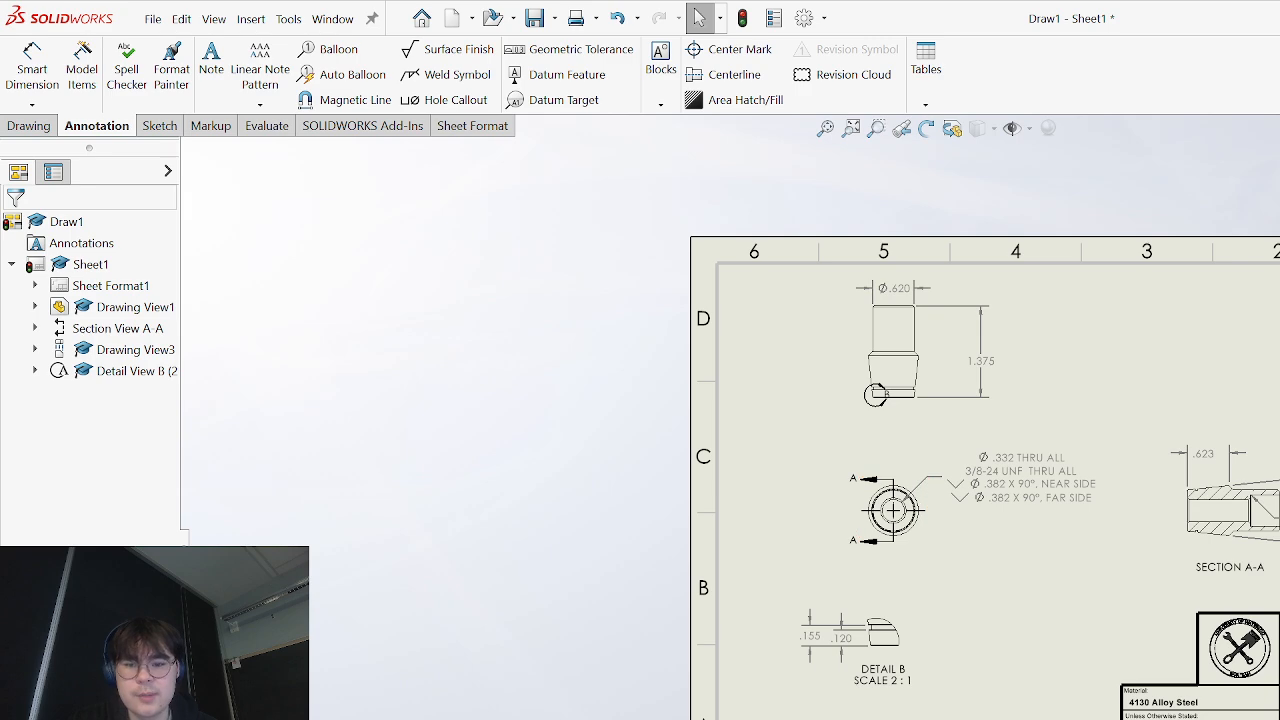
{"action": "scroll", "coordinate": [1148, 680], "scroll_direction": "down", "scroll_amount": 2}
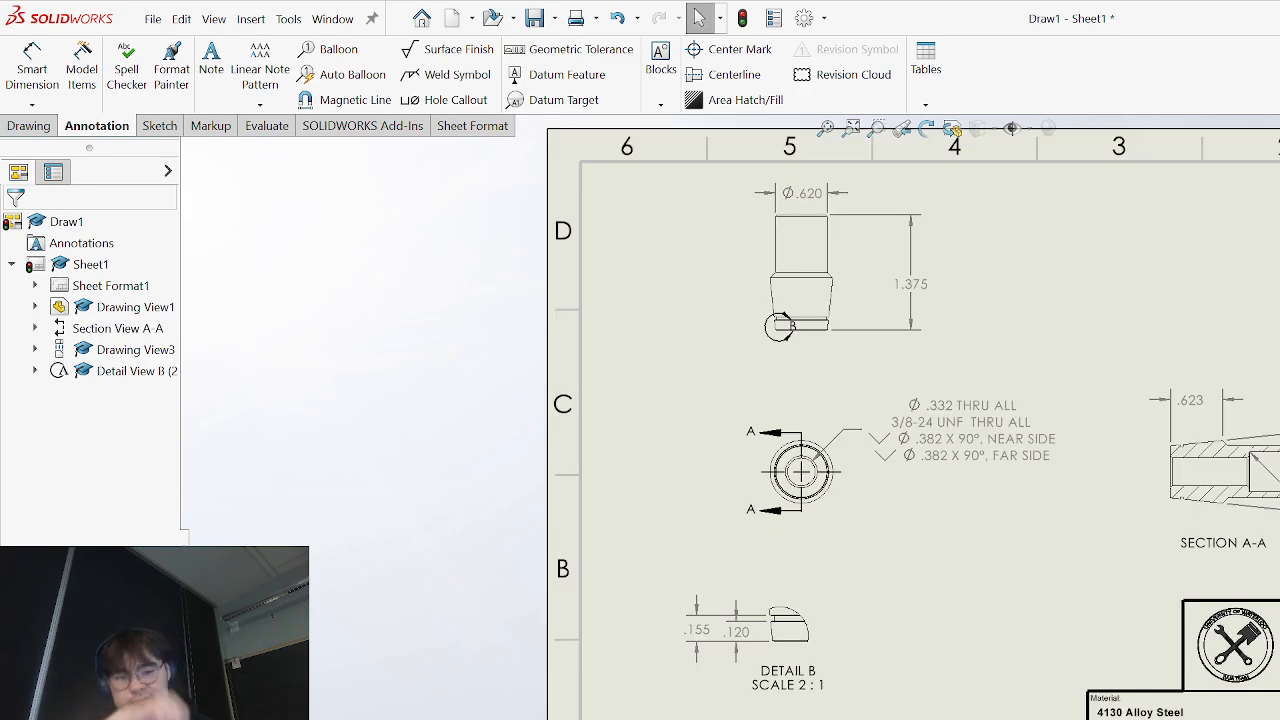
{"action": "scroll", "coordinate": [876, 712], "scroll_direction": "down", "scroll_amount": 3}
{"action": "scroll", "coordinate": [915, 560], "scroll_direction": "up", "scroll_amount": 5}
{"action": "scroll", "coordinate": [860, 335], "scroll_direction": "down", "scroll_amount": 5}
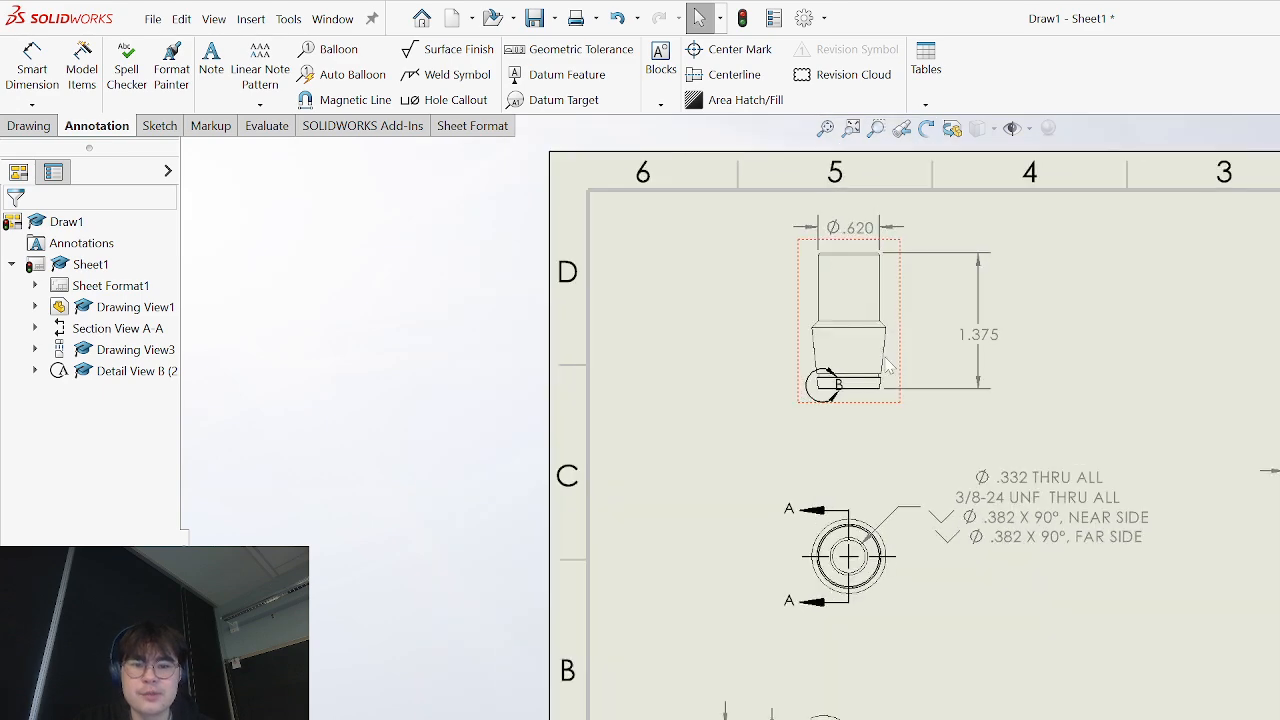
{"action": "scroll", "coordinate": [860, 470], "scroll_direction": "down", "scroll_amount": 1}
{"action": "scroll", "coordinate": [880, 690], "scroll_direction": "up", "scroll_amount": 1}
{"action": "scroll", "coordinate": [862, 710], "scroll_direction": "down", "scroll_amount": 3}
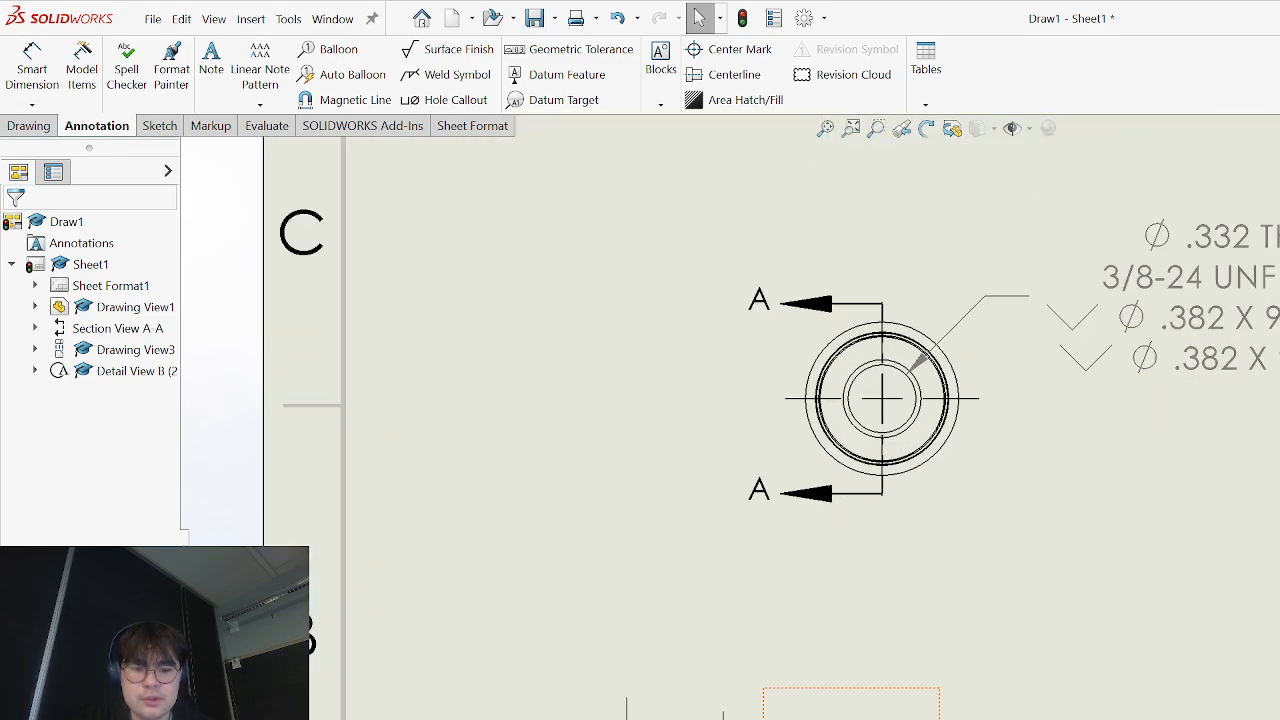
{"action": "scroll", "coordinate": [1101, 487], "scroll_direction": "up", "scroll_amount": 3}
{"action": "scroll", "coordinate": [974, 319], "scroll_direction": "down", "scroll_amount": 1}
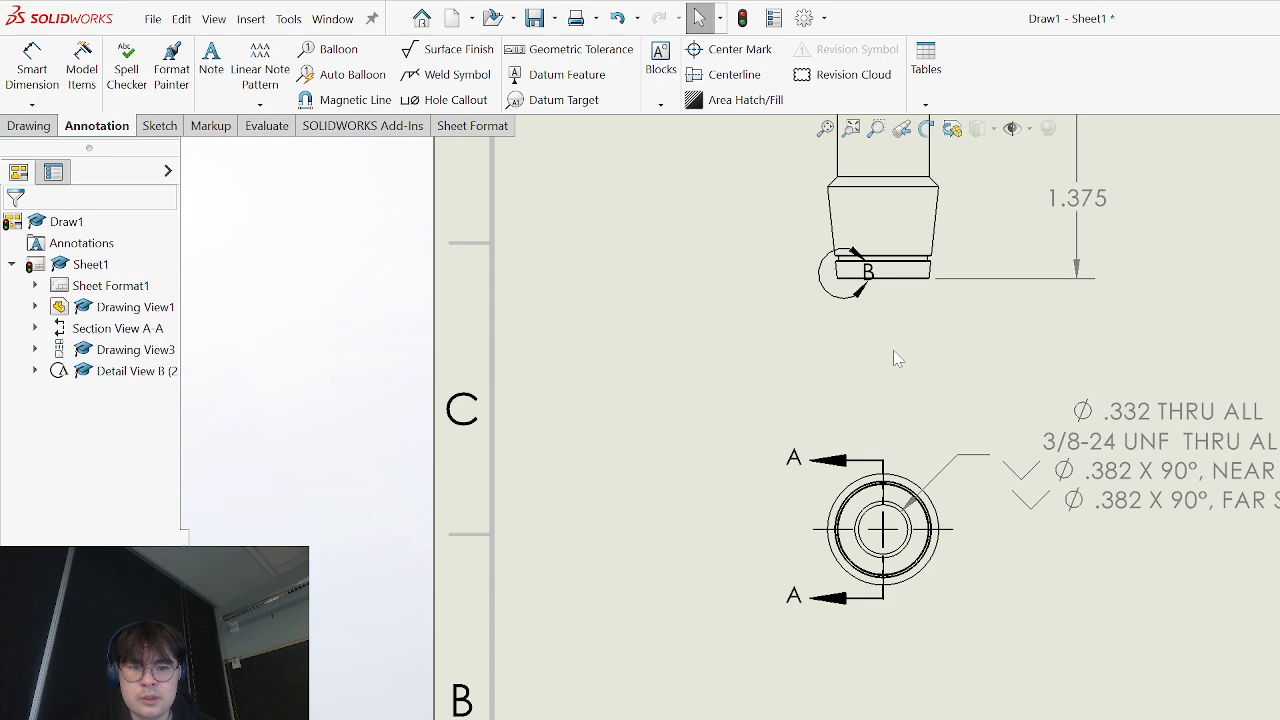
- Try to dimension the groove from its side wall line in the front view
{"action": "scroll", "coordinate": [900, 320], "scroll_direction": "down", "scroll_amount": 3}
{"action": "right_click_drag", "start_coordinate": [932, 550], "coordinate": [922, 460]}
{"action": "scroll", "coordinate": [872, 345], "scroll_direction": "down", "scroll_amount": 4}
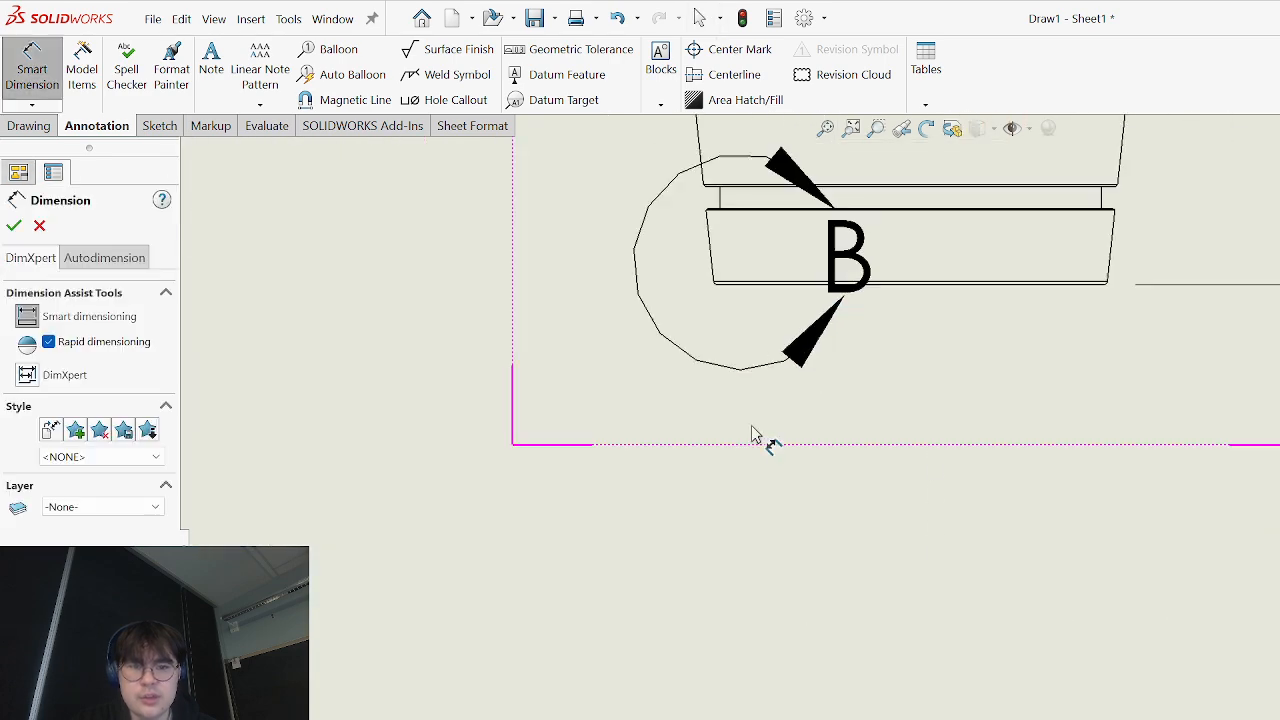
{"action": "scroll", "coordinate": [780, 350], "scroll_direction": "down", "scroll_amount": 3}
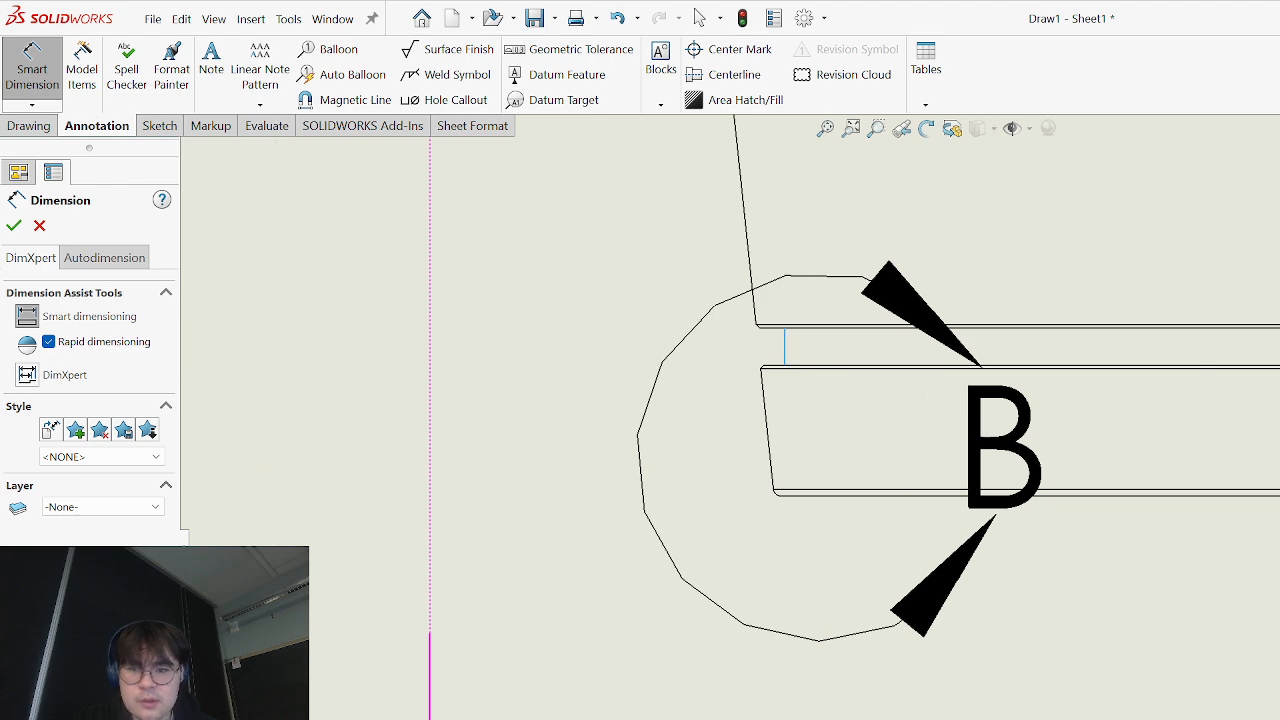
{"action": "scroll", "coordinate": [1163, 432], "scroll_direction": "down", "scroll_amount": 6}
{"action": "left_click", "coordinate": [1158, 447]}
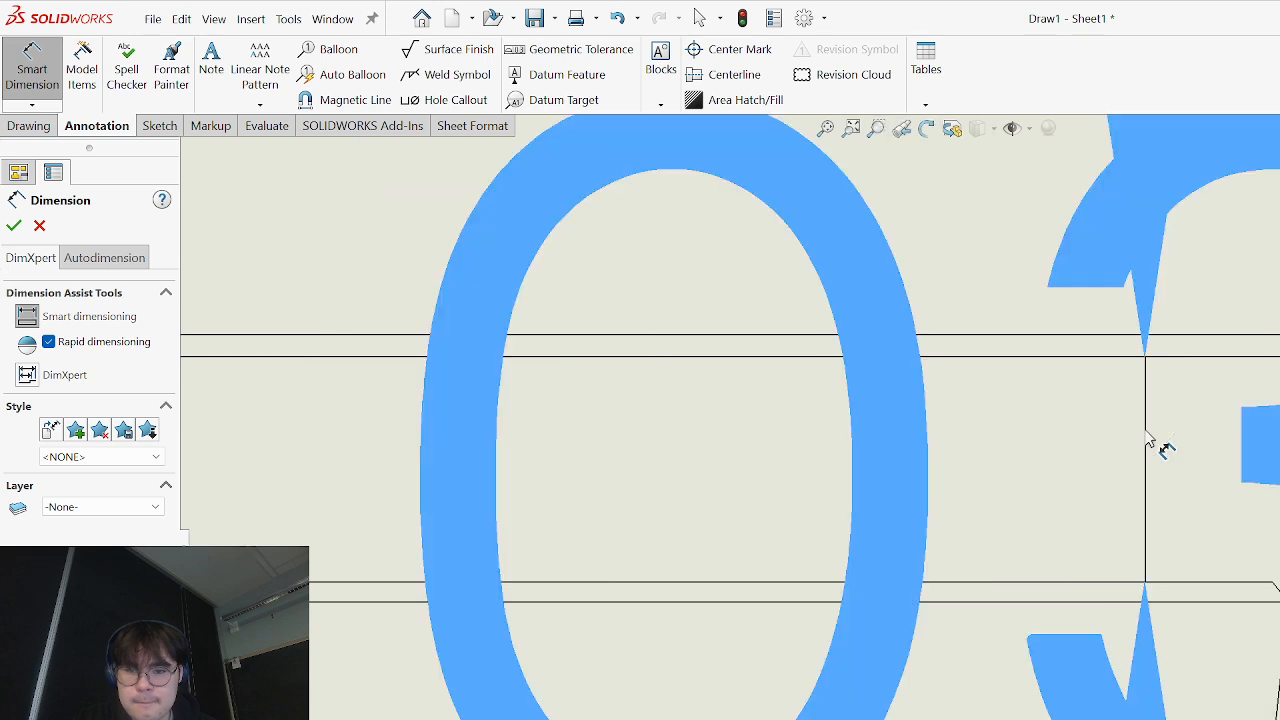
{"action": "scroll", "coordinate": [1007, 520], "scroll_direction": "up", "scroll_amount": 5}
{"action": "scroll", "coordinate": [1007, 520], "scroll_direction": "down", "scroll_amount": 2}
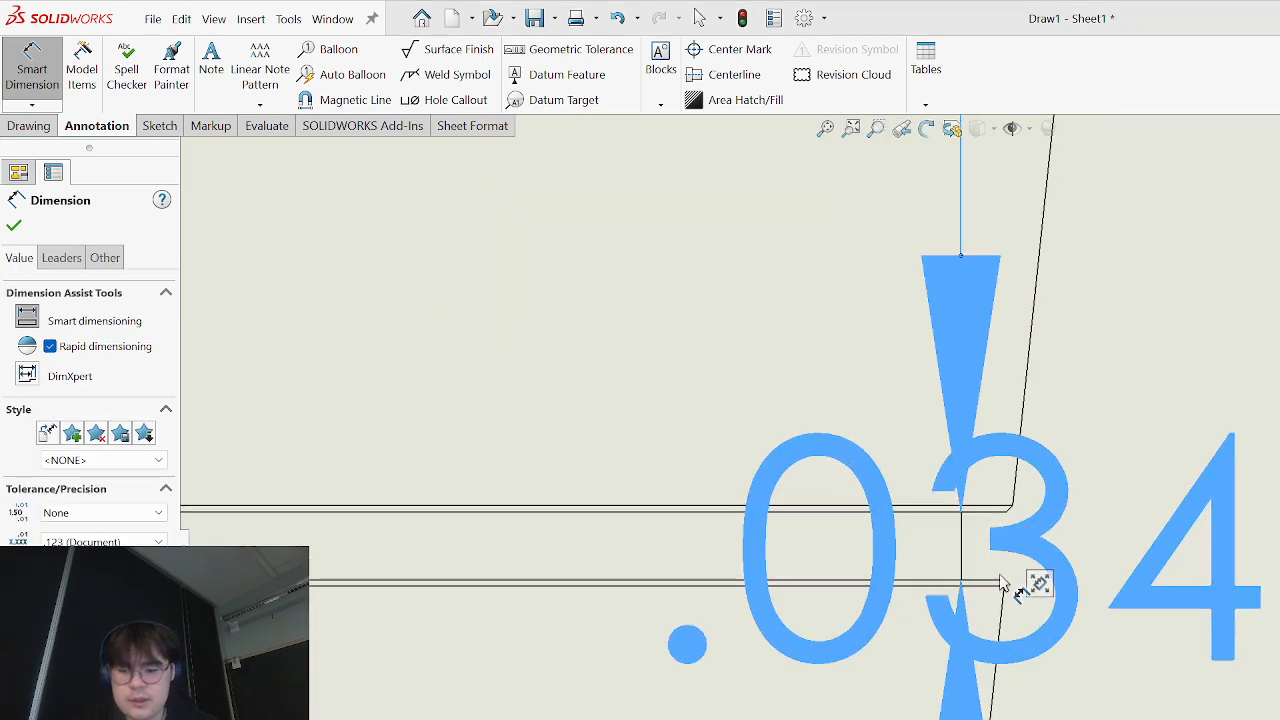
{"action": "key", "text": "Delete"}
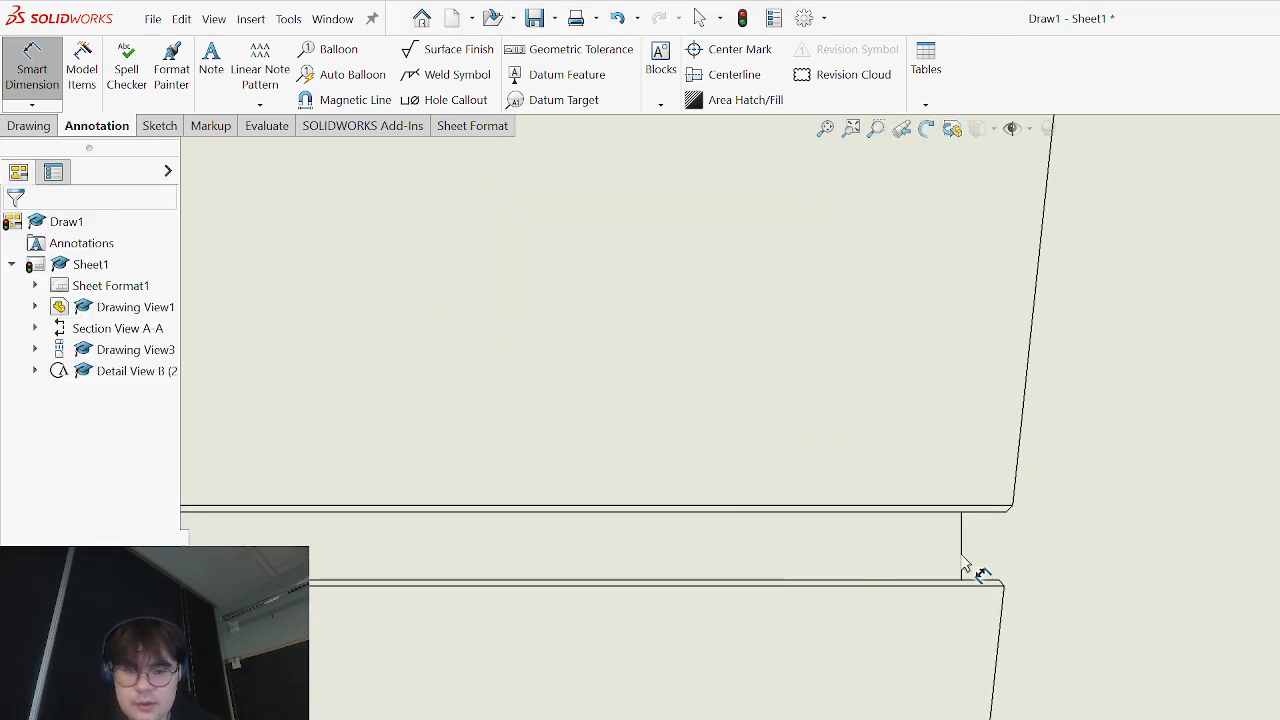
- Dimension the groove's diameter between its two side walls in the front view, placing it below the view
{"action": "scroll", "coordinate": [306, 534], "scroll_direction": "up", "scroll_amount": 5}
{"action": "scroll", "coordinate": [378, 708], "scroll_direction": "down", "scroll_amount": 6}
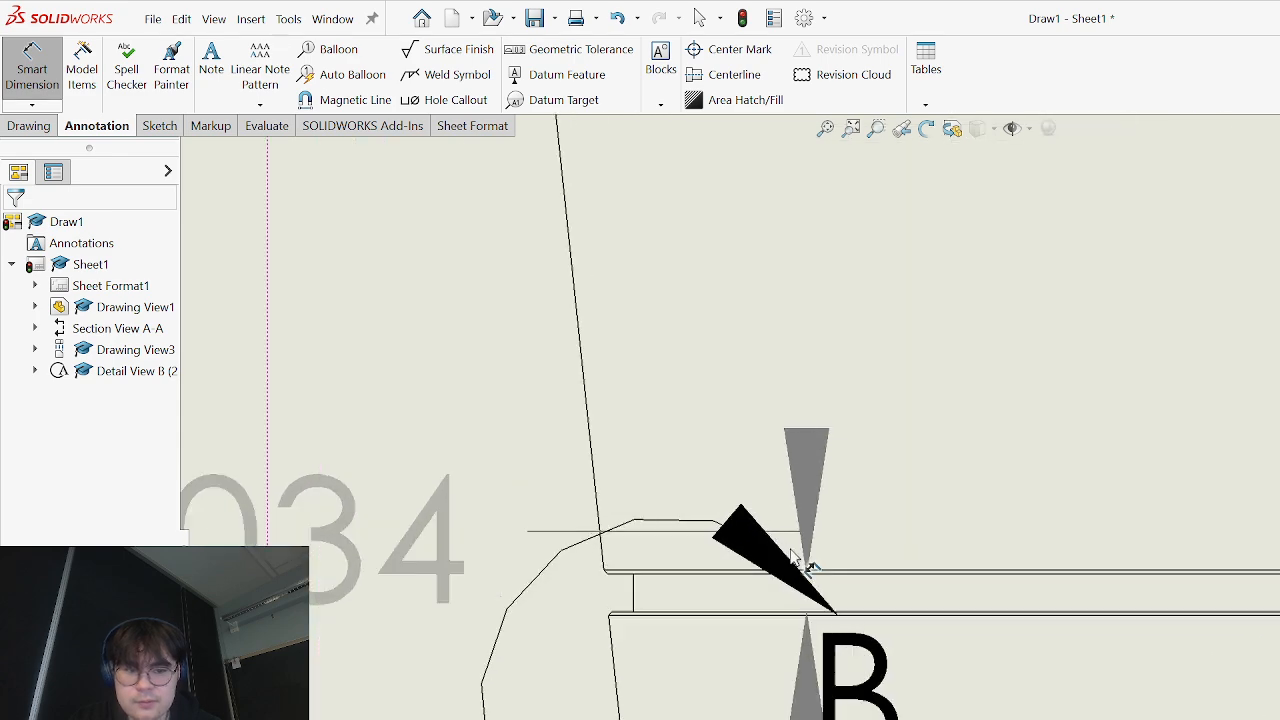
{"action": "left_click", "coordinate": [412, 706]}
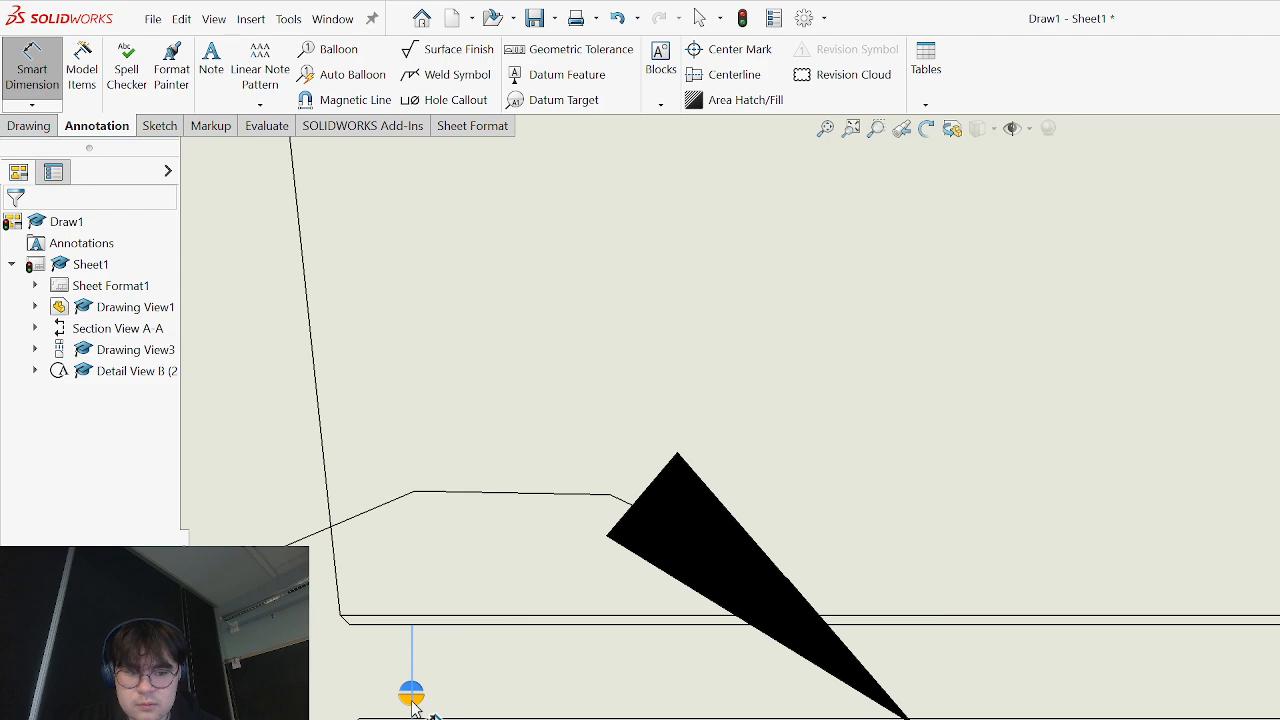
{"action": "scroll", "coordinate": [782, 417], "scroll_direction": "up", "scroll_amount": 4}
{"action": "scroll", "coordinate": [935, 547], "scroll_direction": "up", "scroll_amount": 3}
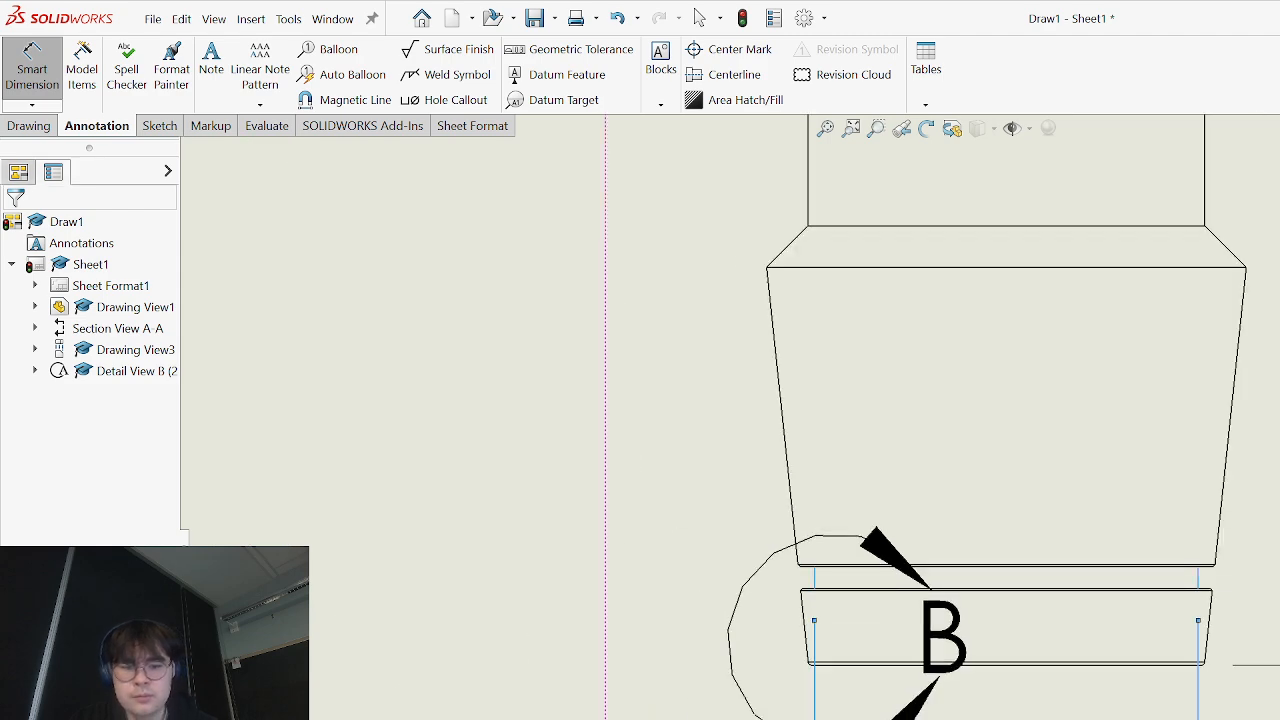
{"action": "scroll", "coordinate": [937, 549], "scroll_direction": "up", "scroll_amount": 9}
{"action": "scroll", "coordinate": [1022, 706], "scroll_direction": "down", "scroll_amount": 2}
{"action": "scroll", "coordinate": [1026, 708], "scroll_direction": "up", "scroll_amount": 4}
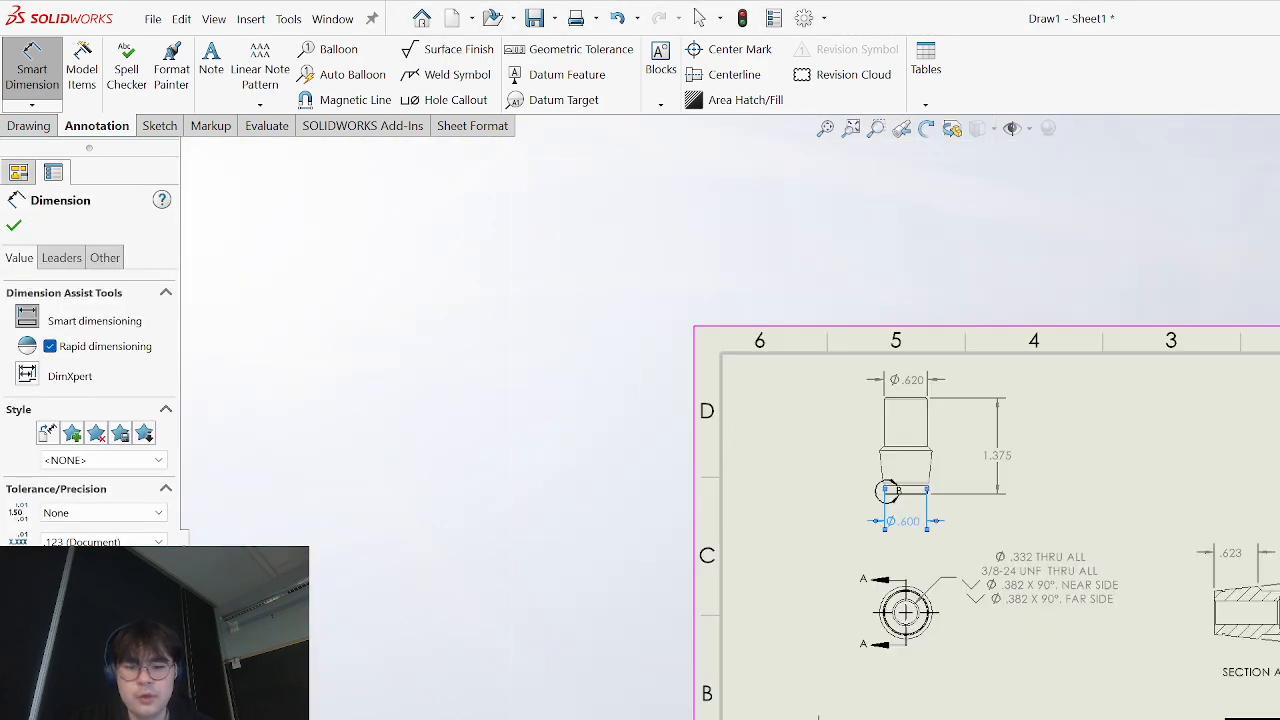
{"action": "key", "text": "Escape"}
- Open the sheet format for editing and replace the Drawn by placeholder in the title block with the drafter's name
{"action": "scroll", "coordinate": [1026, 708], "scroll_direction": "down", "scroll_amount": 2}
{"action": "scroll", "coordinate": [730, 417], "scroll_direction": "down", "scroll_amount": 2}
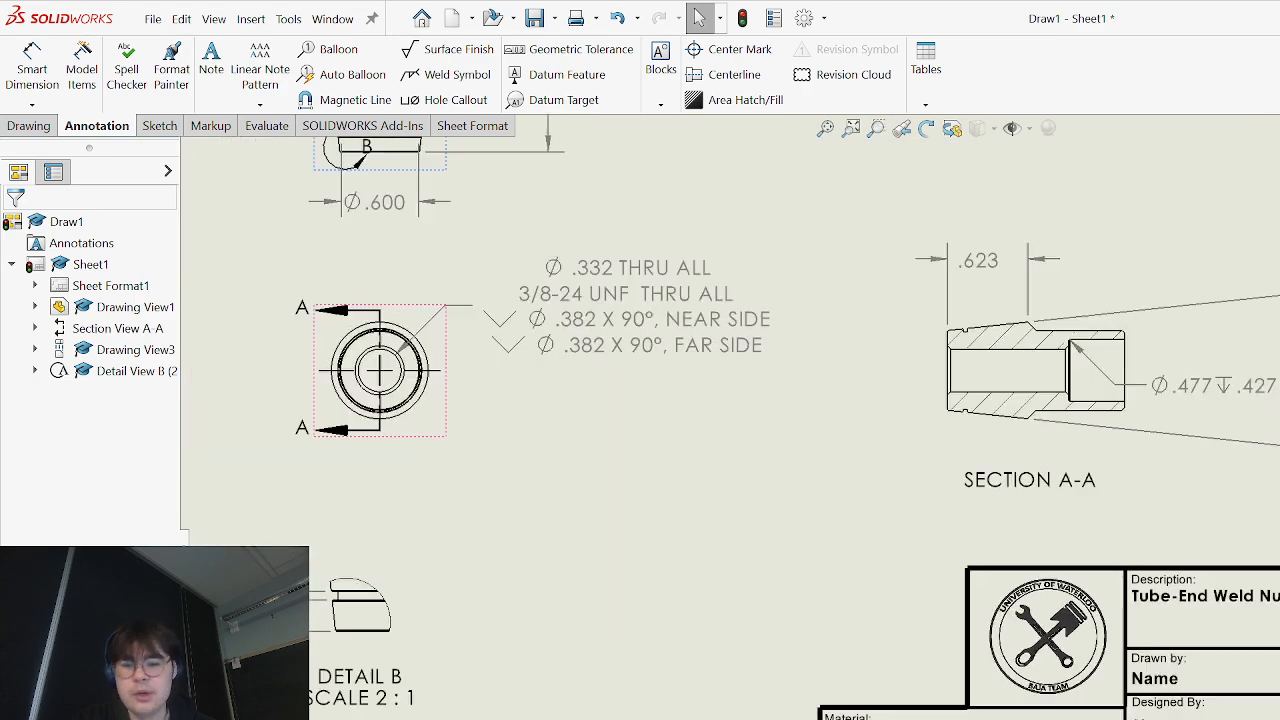
{"action": "right_click", "coordinate": [1230, 683]}
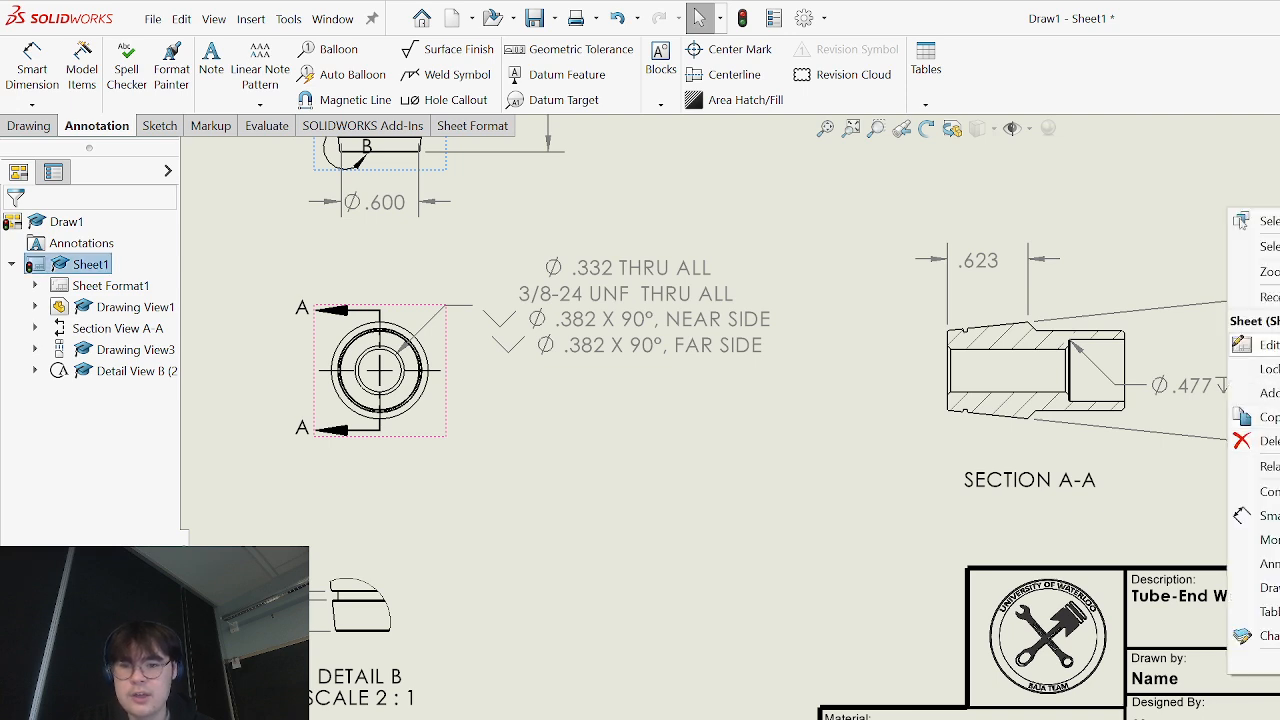
{"action": "left_click", "coordinate": [1265, 345]}
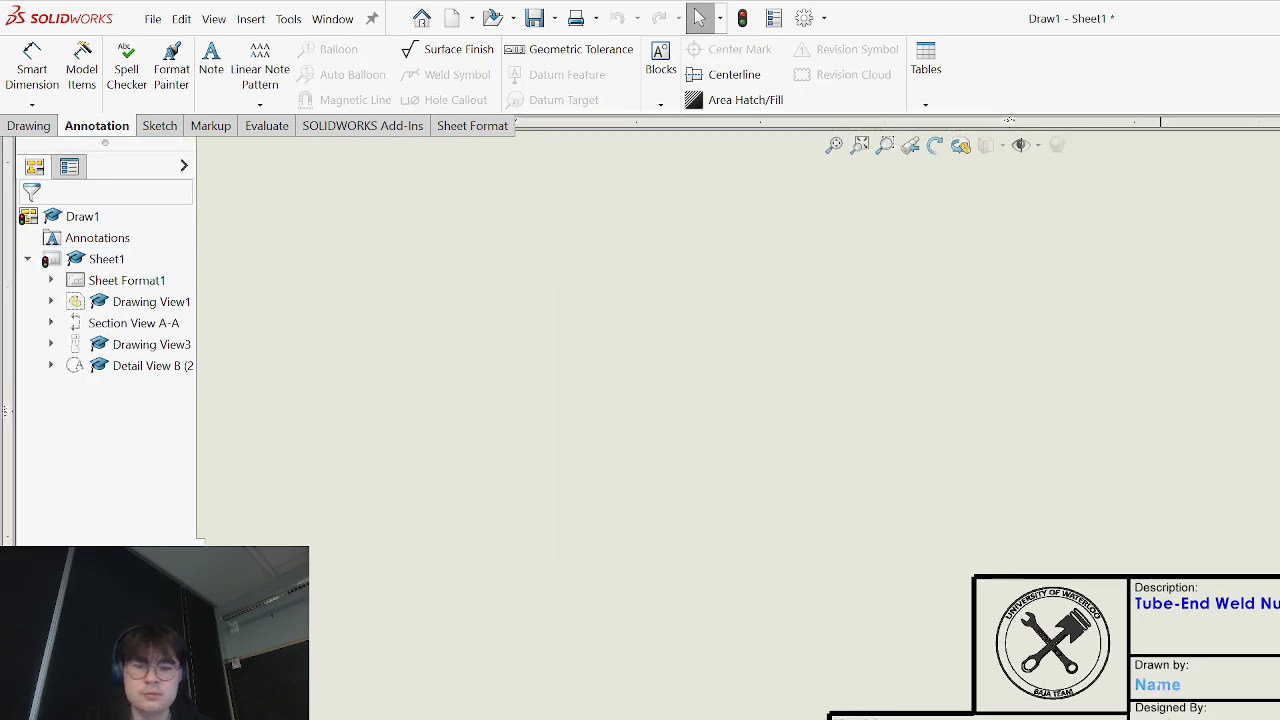
{"action": "double_click", "coordinate": [1157, 684]}
{"action": "type", "text": "Colin"}
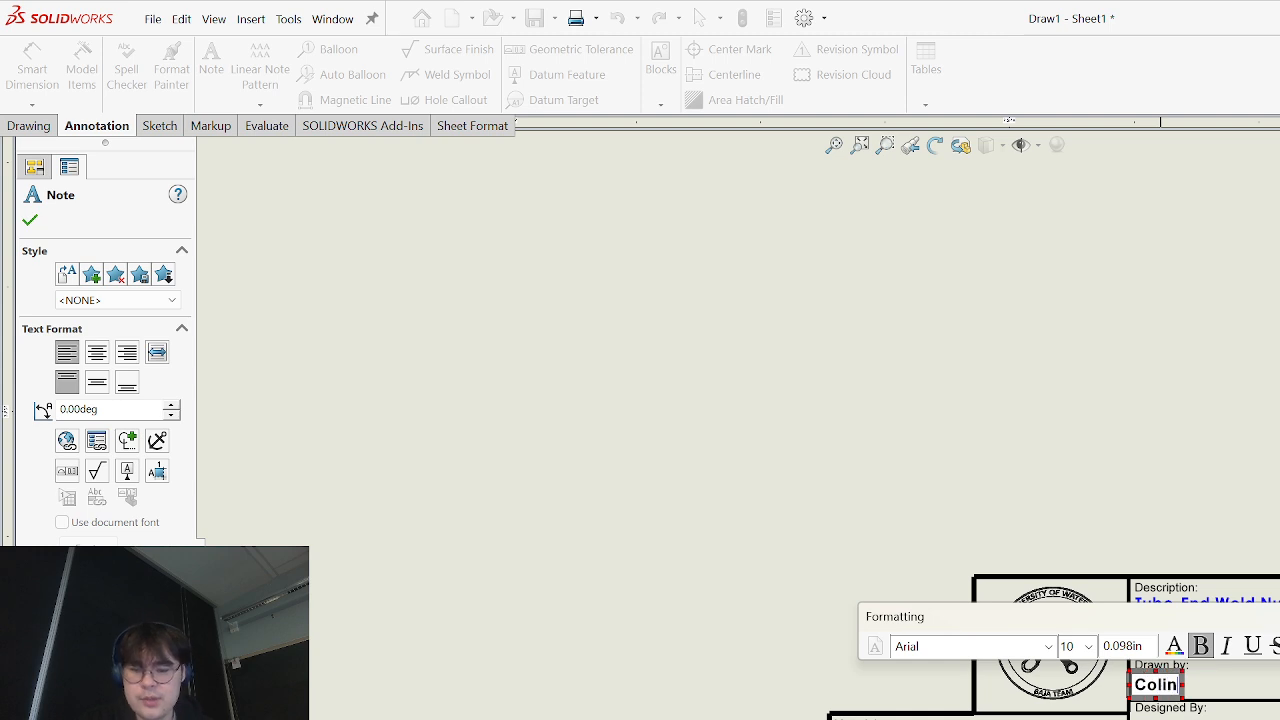
{"action": "left_click", "coordinate": [1182, 705]}
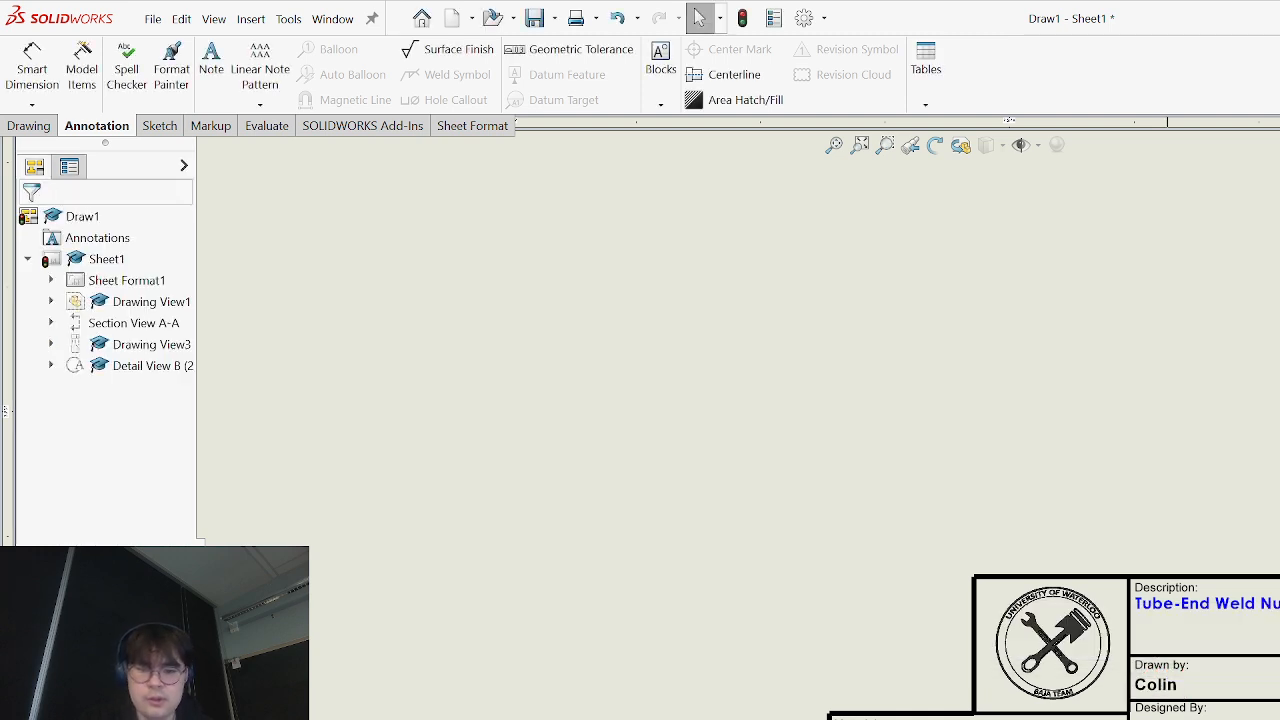
{"action": "double_click", "coordinate": [1167, 718]}
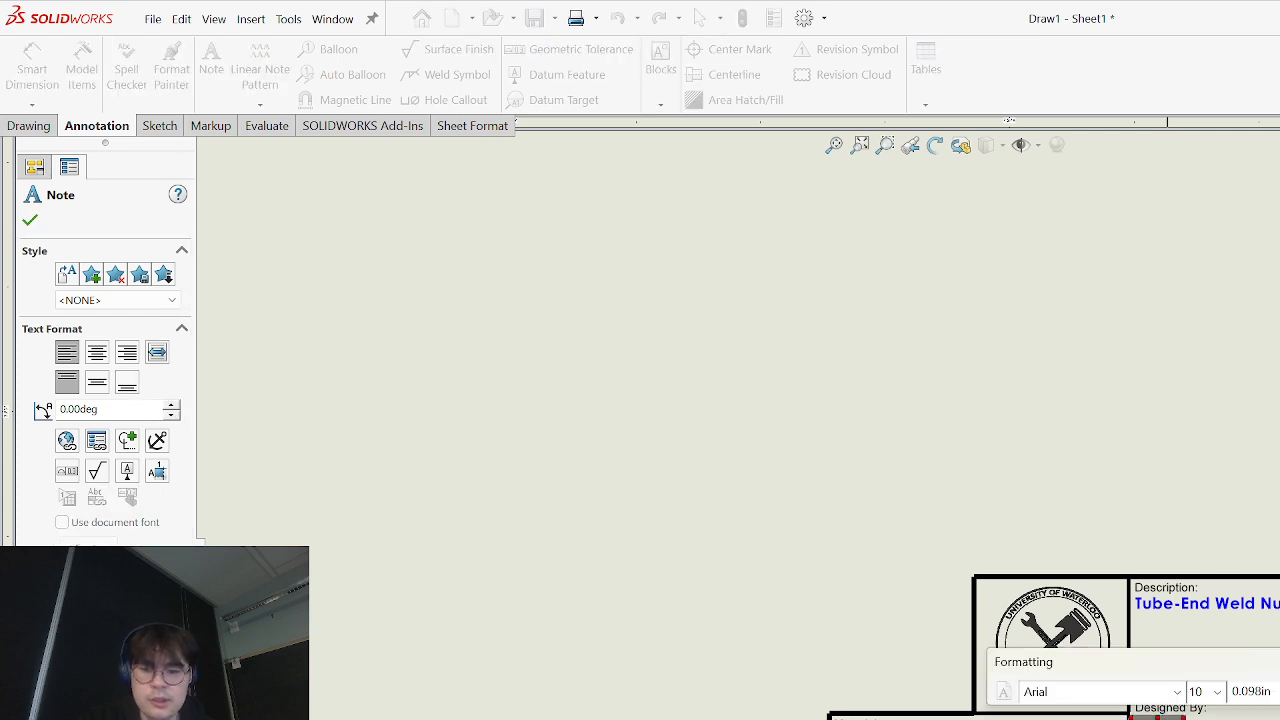
{"action": "key", "text": "Escape"}
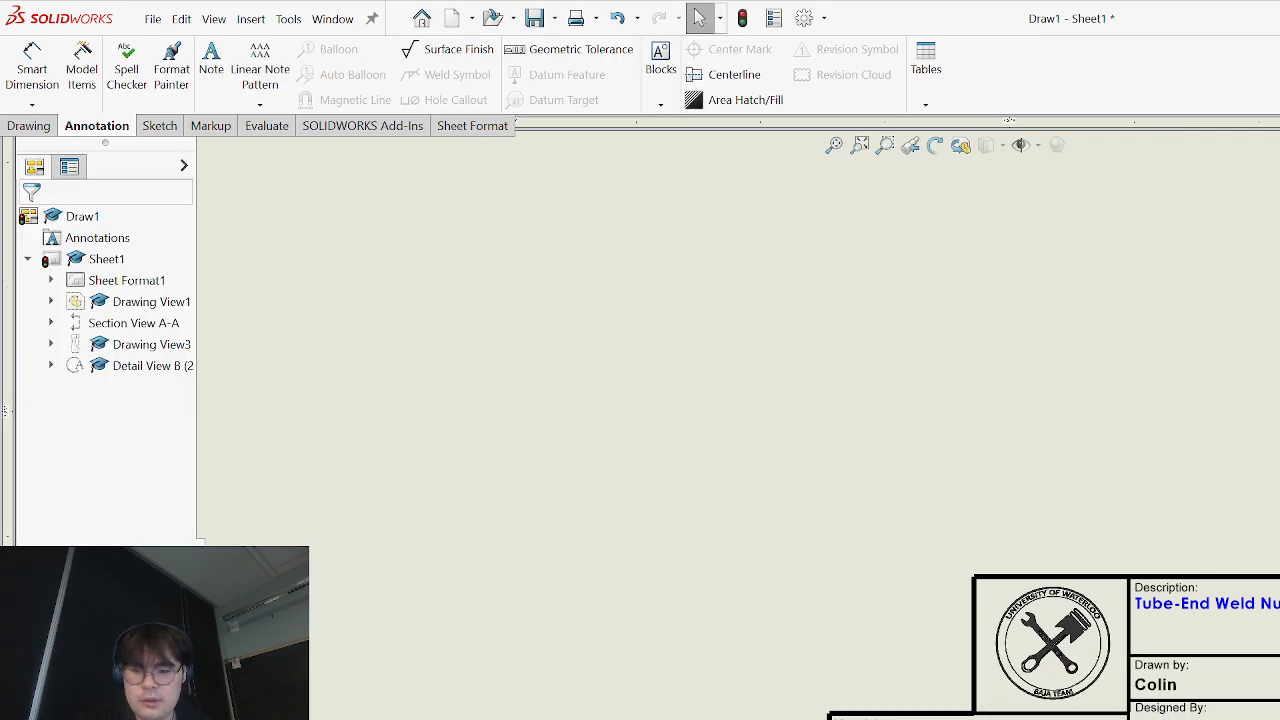
{"action": "double_click", "coordinate": [1167, 718]}
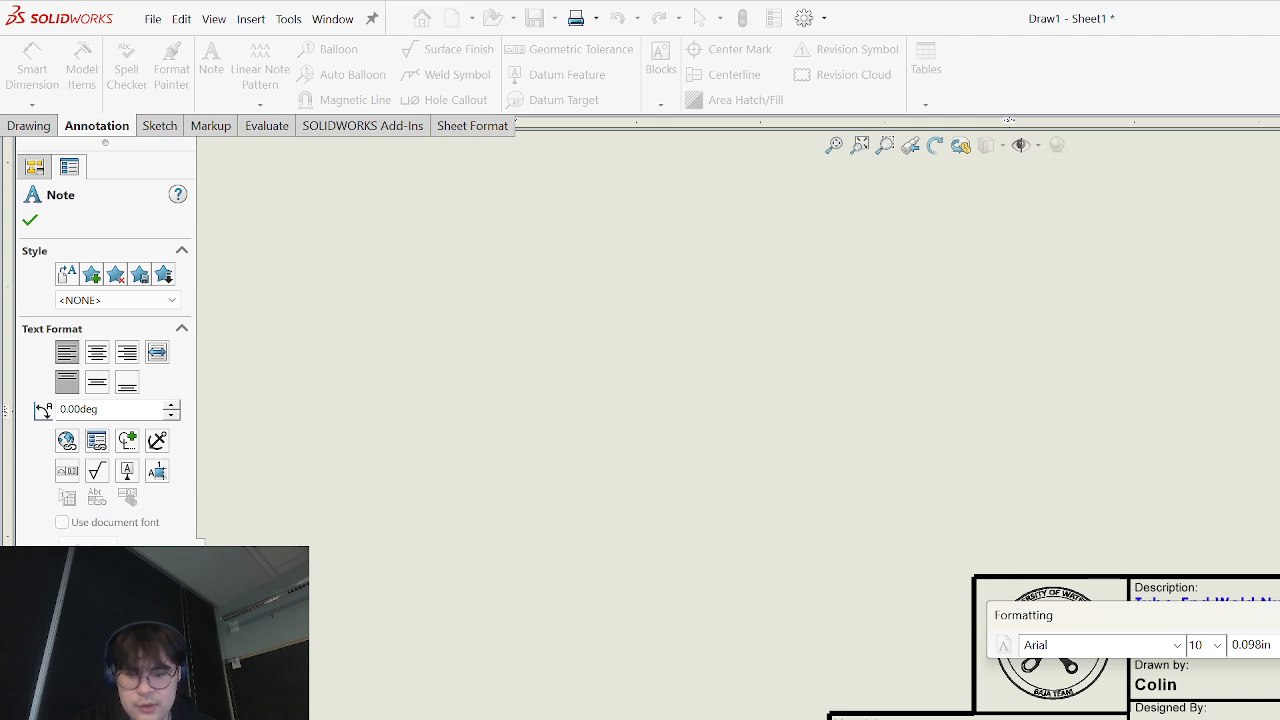
{"action": "key", "text": "Escape"}
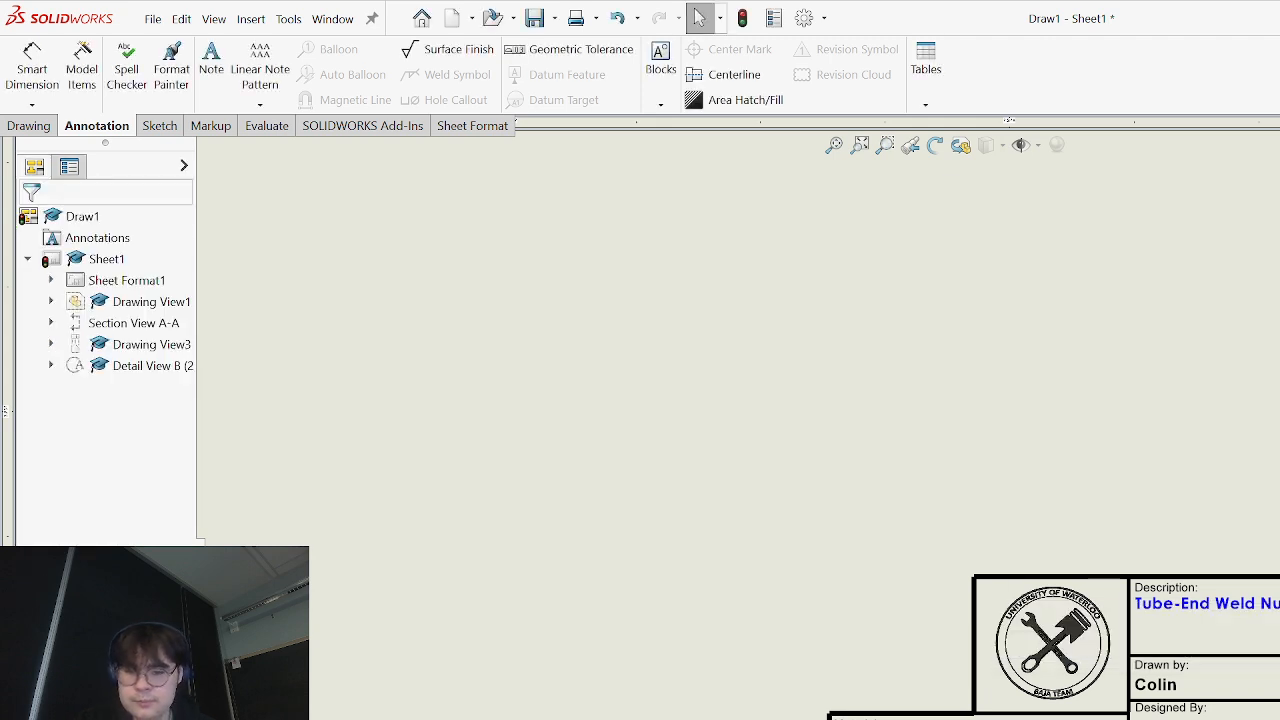
- Replace the Designed By placeholder in the title block with the designer's name and finish editing the sheet format
{"action": "double_click", "coordinate": [1167, 716]}
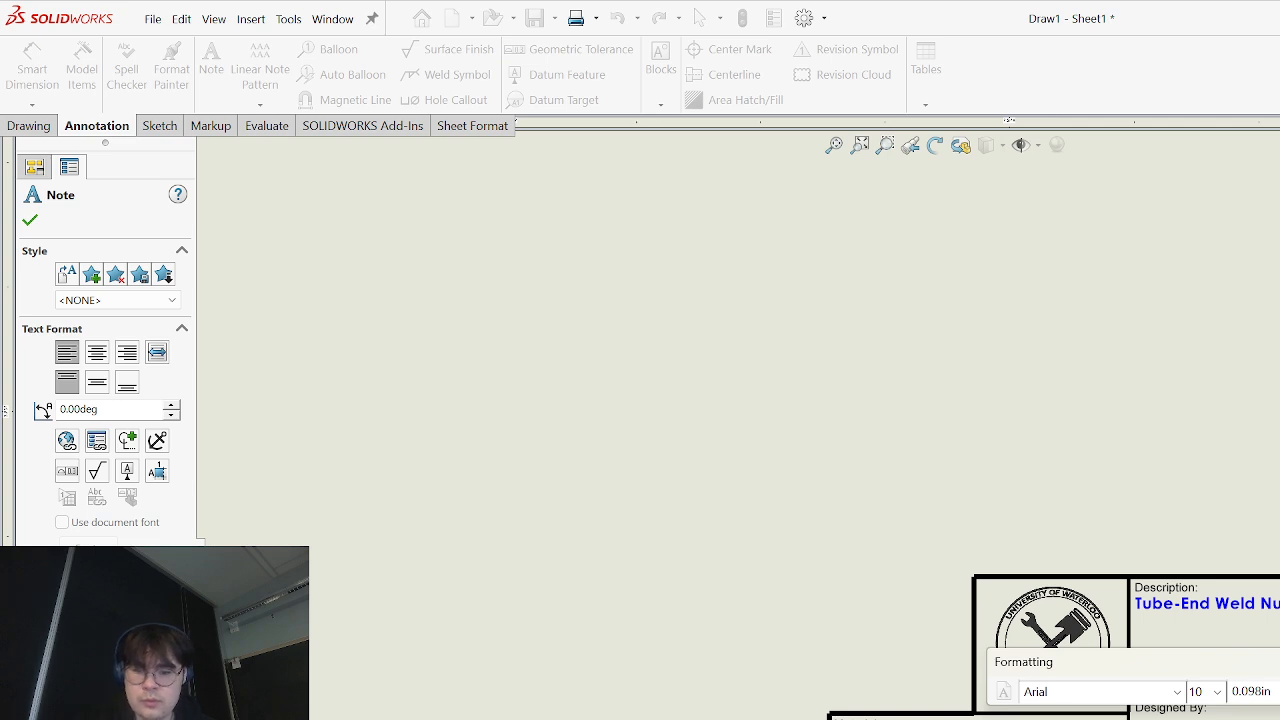
{"action": "key", "text": "Escape"}
{"action": "scroll", "coordinate": [1113, 527], "scroll_direction": "down", "scroll_amount": 2}
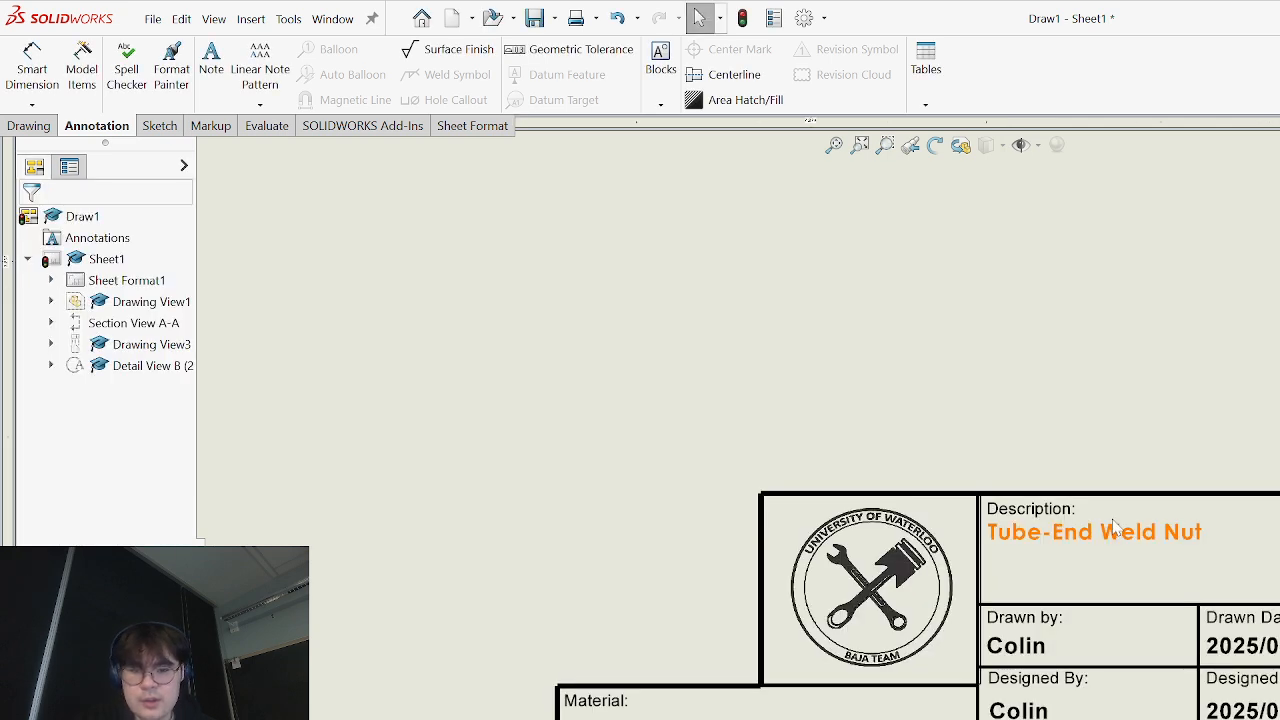
{"action": "left_click", "coordinate": [1062, 527]}
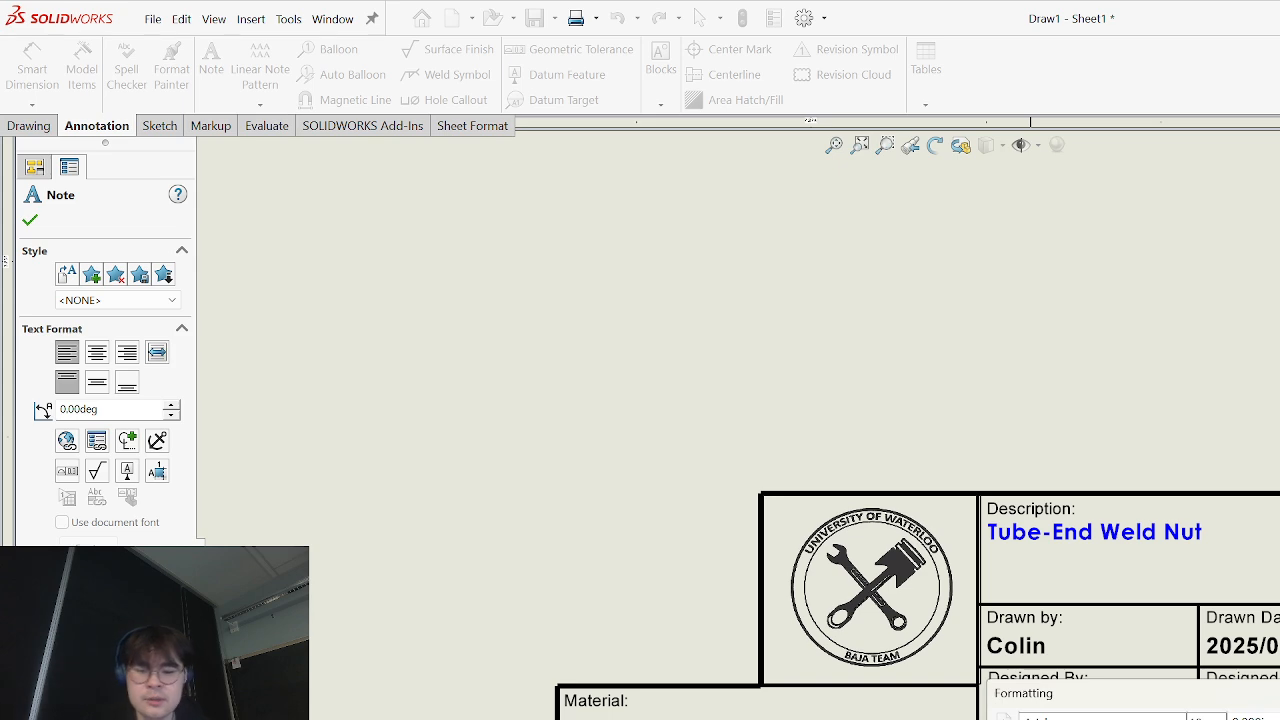
{"action": "key", "text": "Escape"}
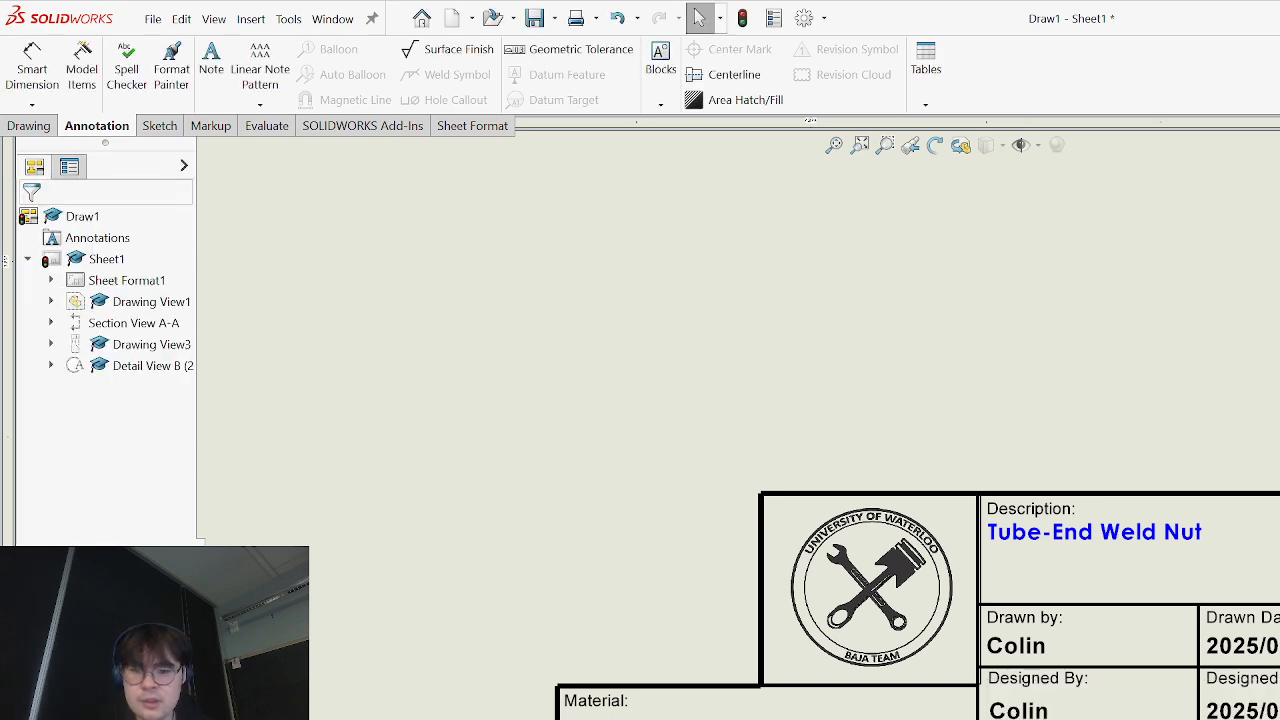
{"action": "scroll", "coordinate": [948, 559], "scroll_direction": "up", "scroll_amount": 7}
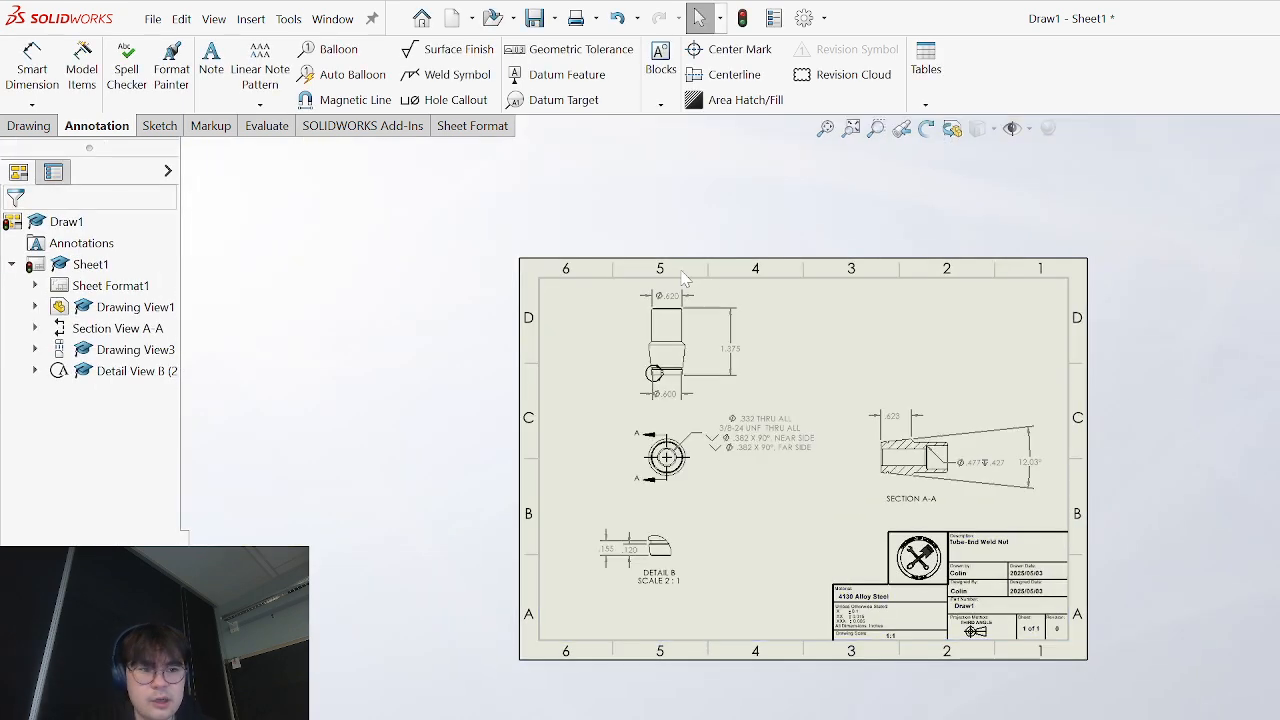
{"action": "scroll", "coordinate": [686, 275], "scroll_direction": "down", "scroll_amount": 3}
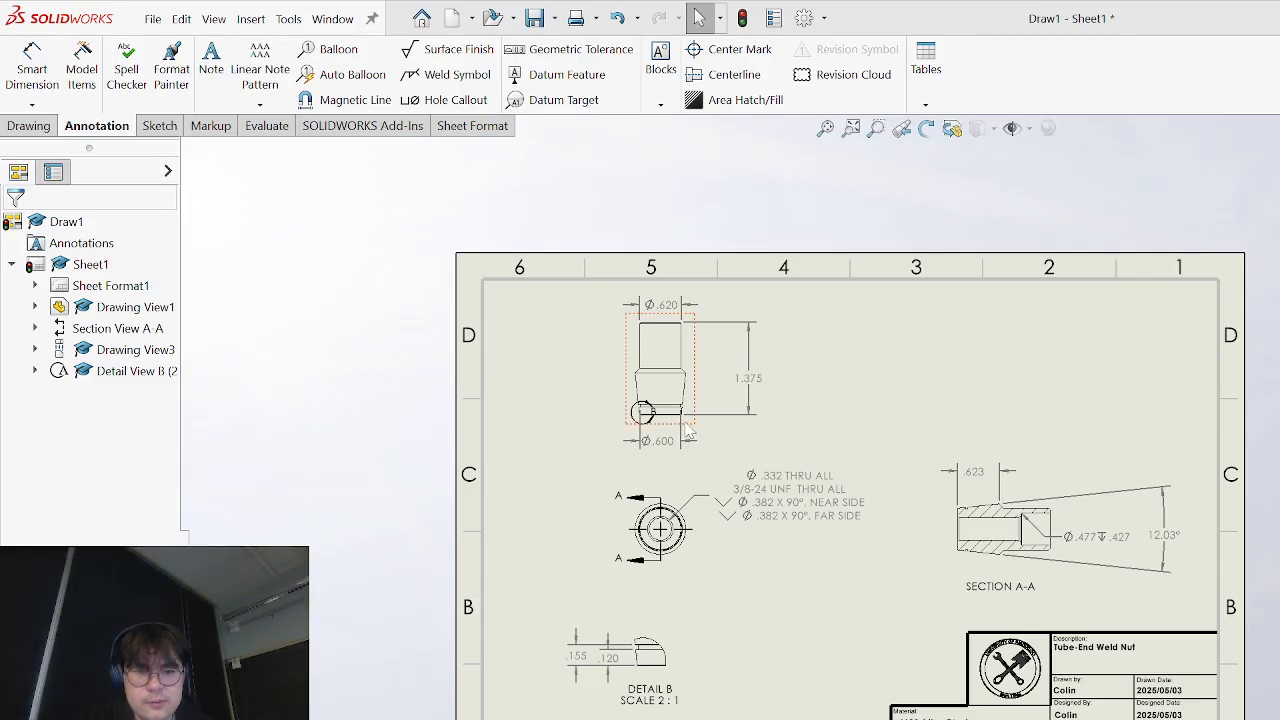
{"action": "left_click", "coordinate": [689, 430]}
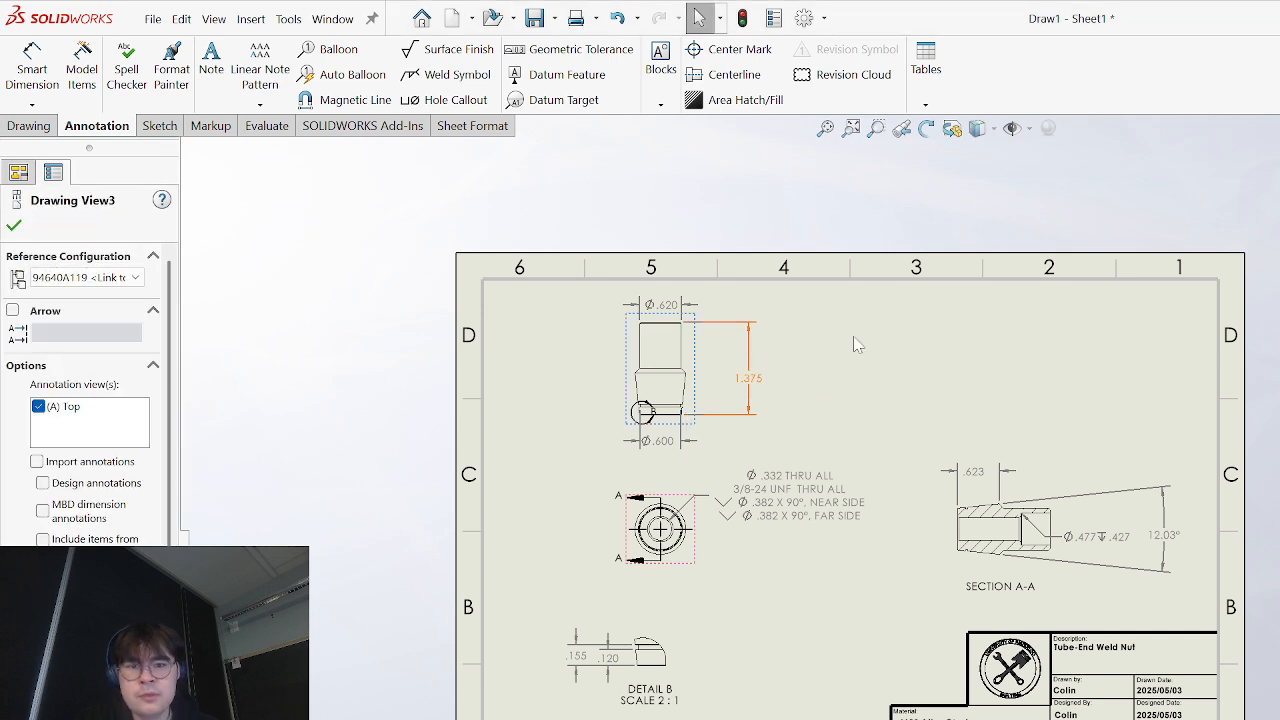
{"action": "left_click", "coordinate": [976, 540]}
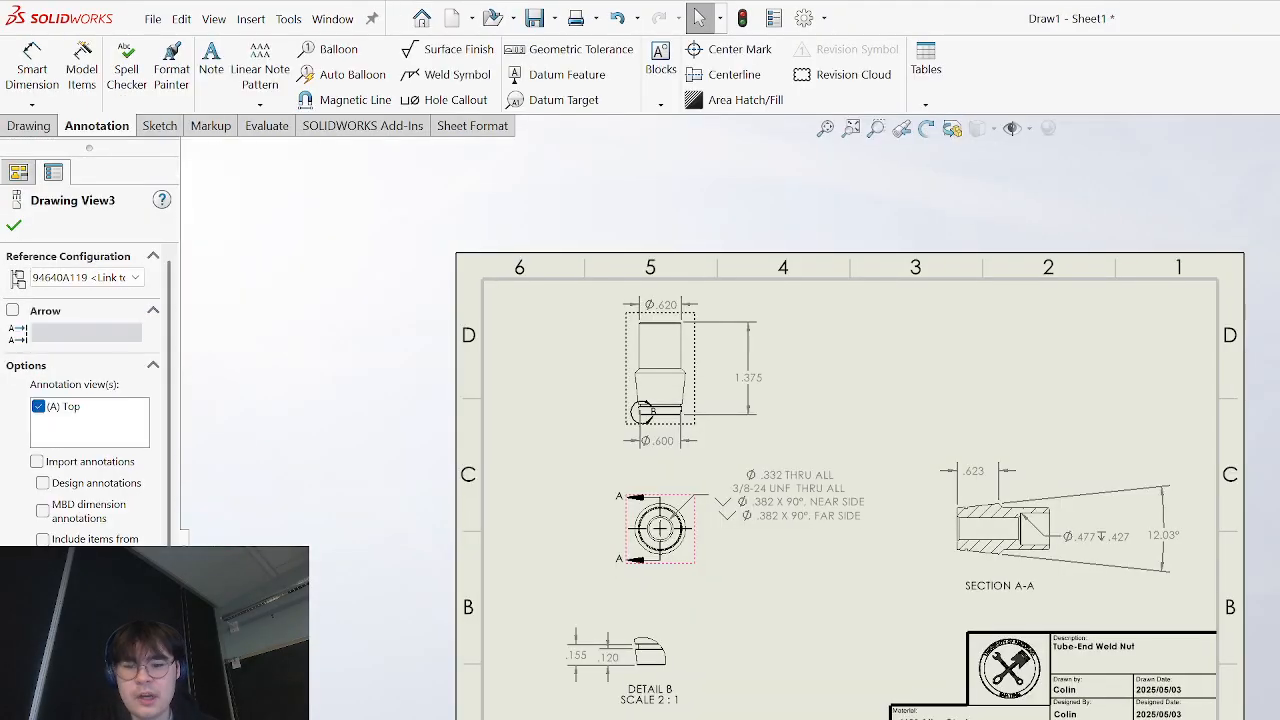
- Reopen the sheet format for editing and set the title block's Part Number to "Tube End Weld Nut"
{"action": "scroll", "coordinate": [1112, 710], "scroll_direction": "down", "scroll_amount": 5}
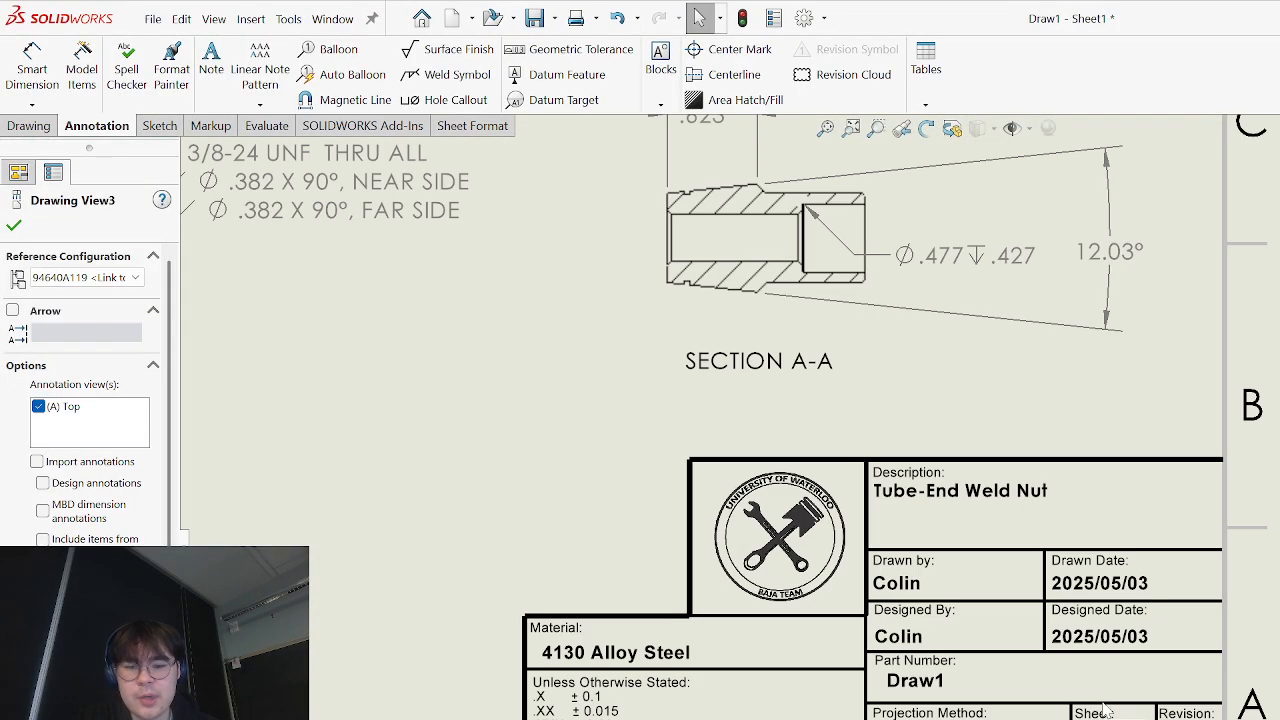
{"action": "left_click", "coordinate": [1005, 660]}
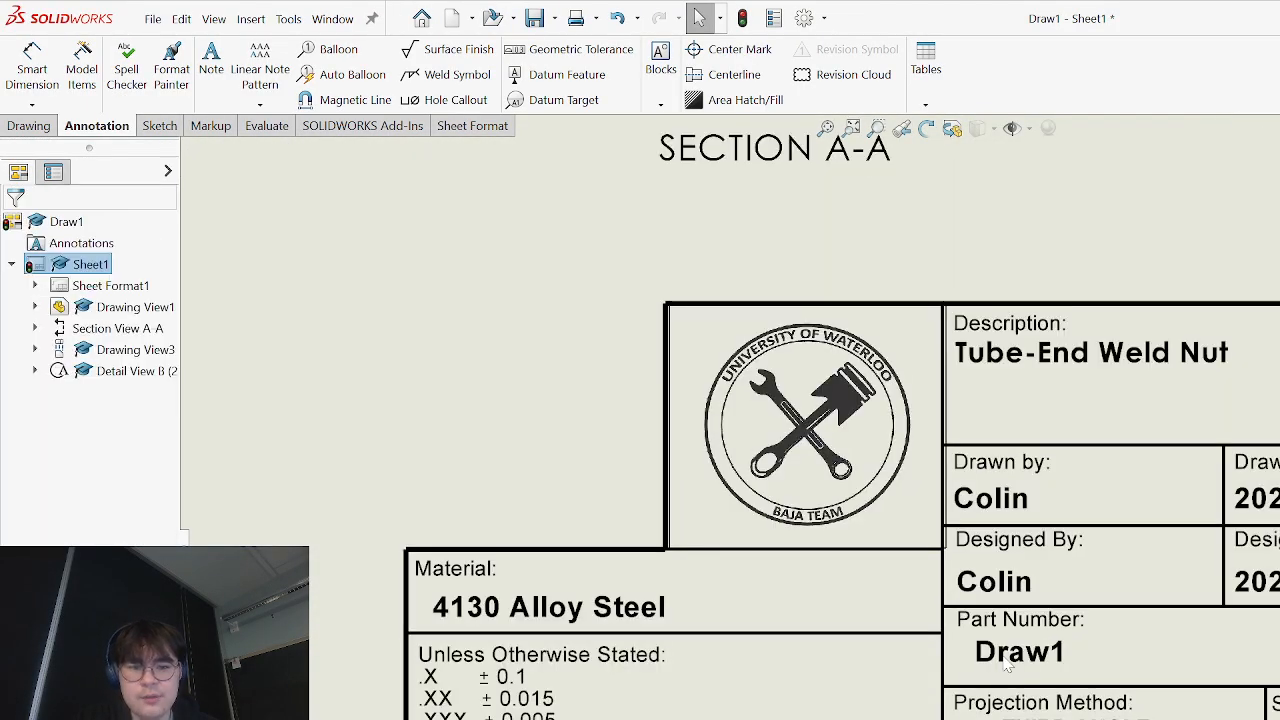
{"action": "scroll", "coordinate": [1015, 664], "scroll_direction": "up", "scroll_amount": 1}
{"action": "scroll", "coordinate": [1040, 645], "scroll_direction": "down", "scroll_amount": 2}
{"action": "right_click", "coordinate": [1038, 620]}
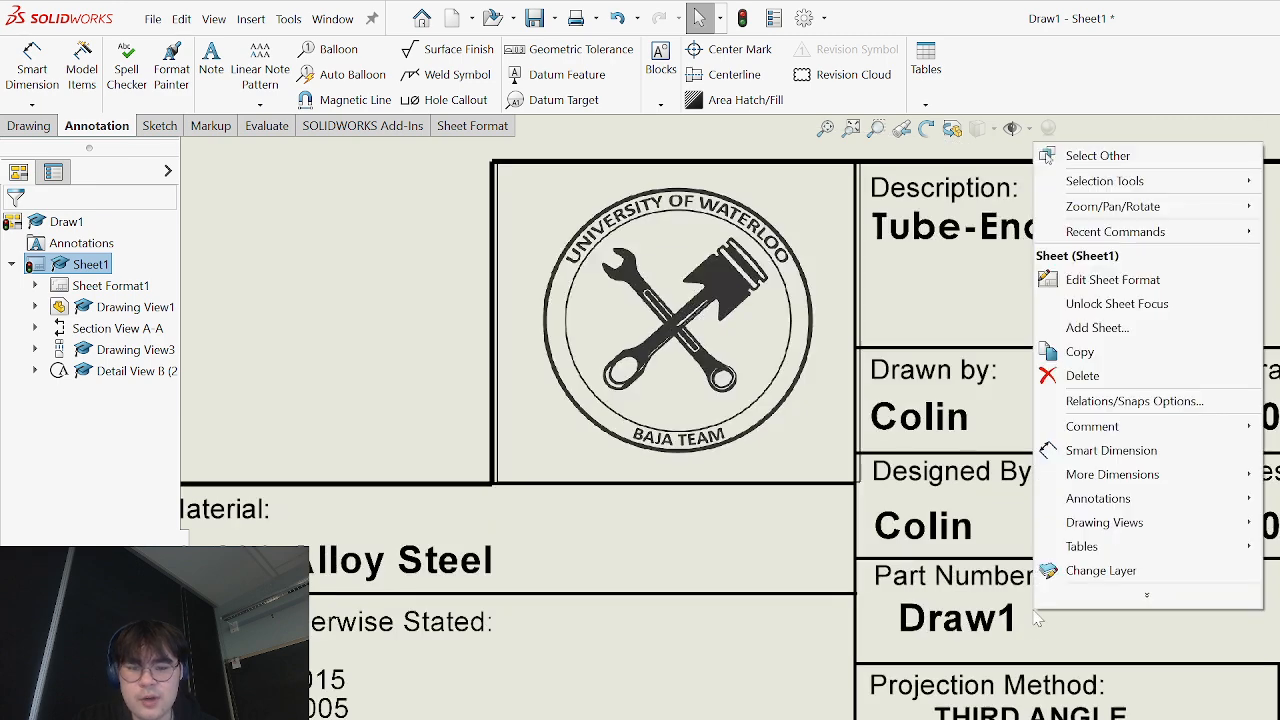
{"action": "left_click", "coordinate": [1112, 280]}
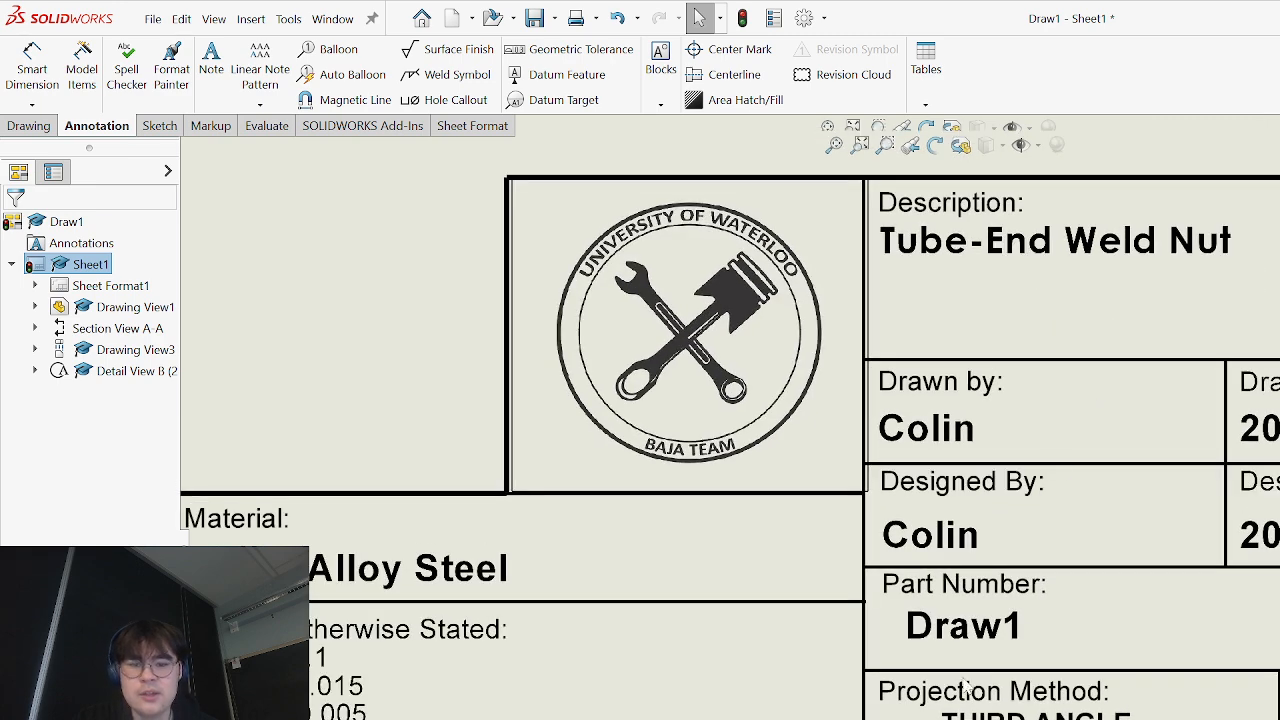
{"action": "double_click", "coordinate": [968, 640]}
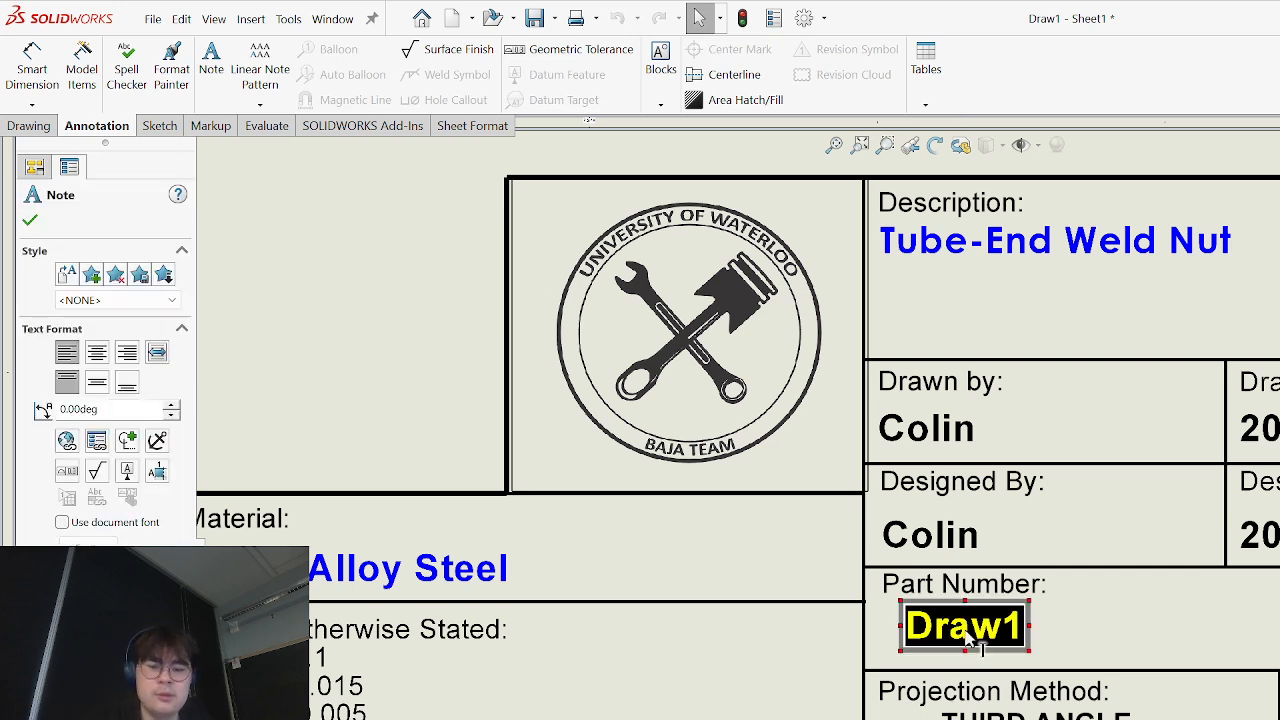
{"action": "type", "text": "Tube ENd We"}
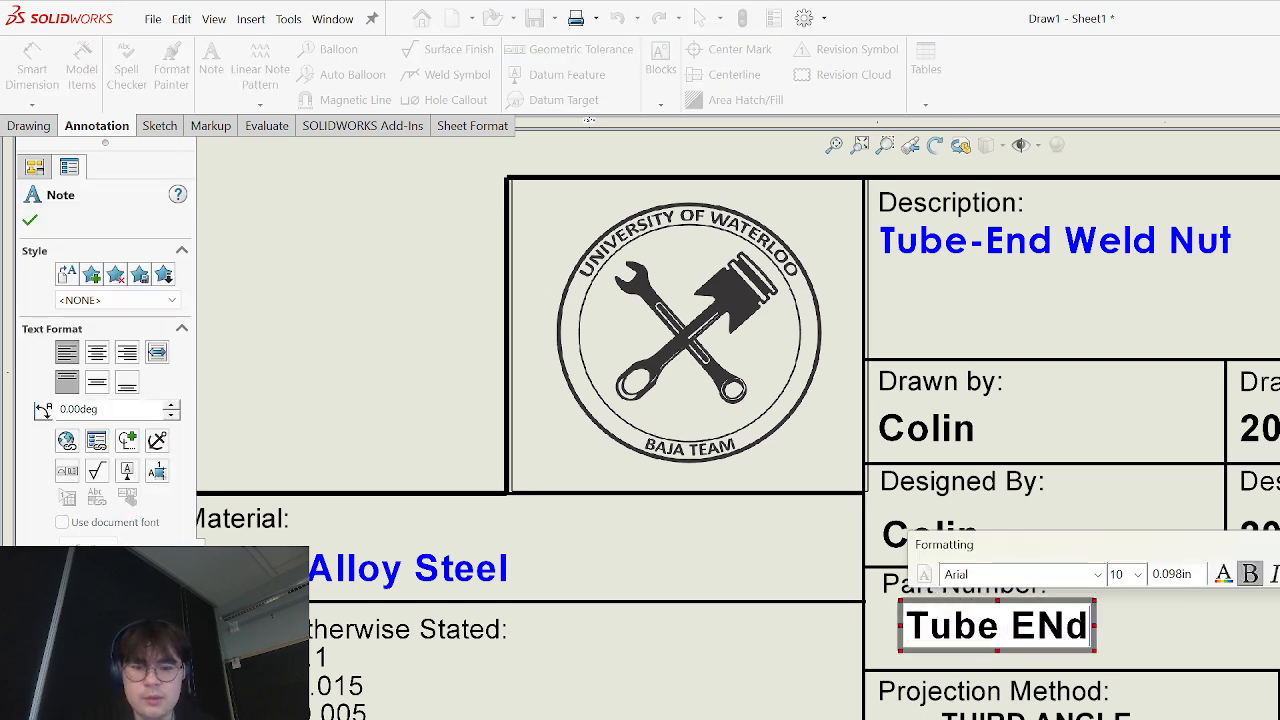
{"action": "key", "text": "BackSpace"}
{"action": "key", "text": "BackSpace"}
{"action": "key", "text": "BackSpace"}
{"action": "key", "text": "BackSpace"}
{"action": "key", "text": "BackSpace"}
{"action": "type", "text": "nd W"}
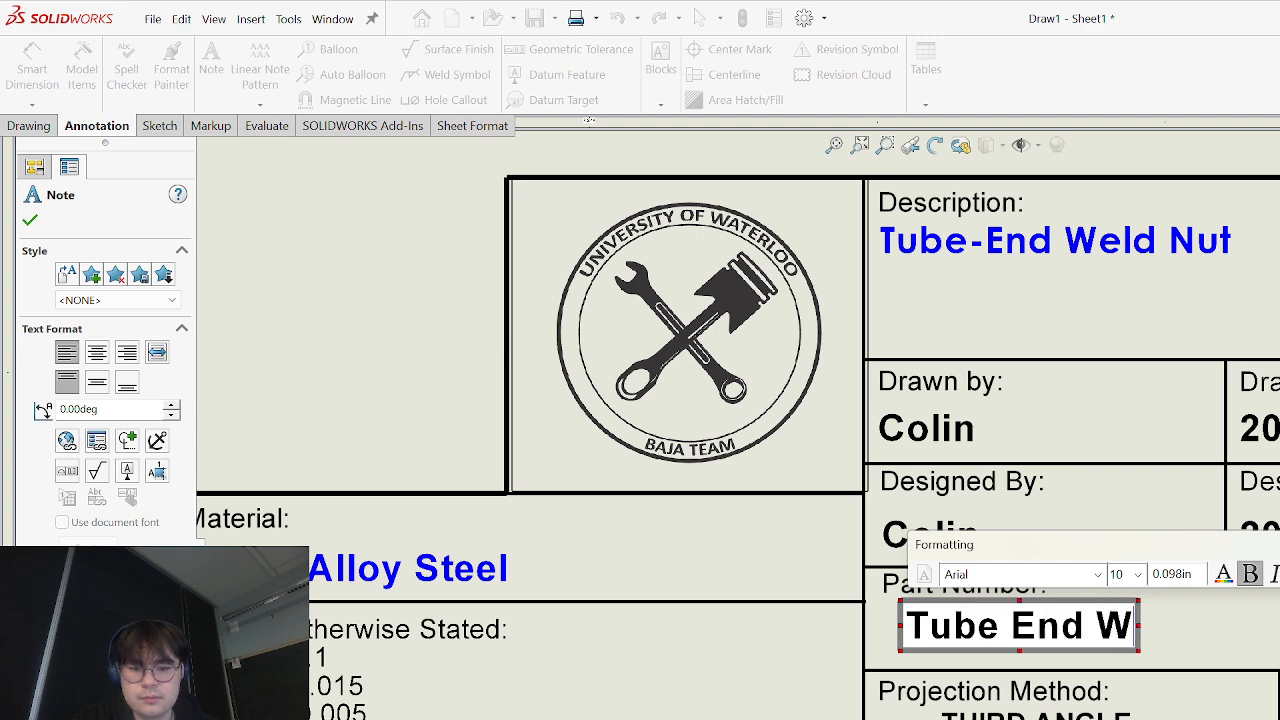
{"action": "type", "text": "eld Nut"}
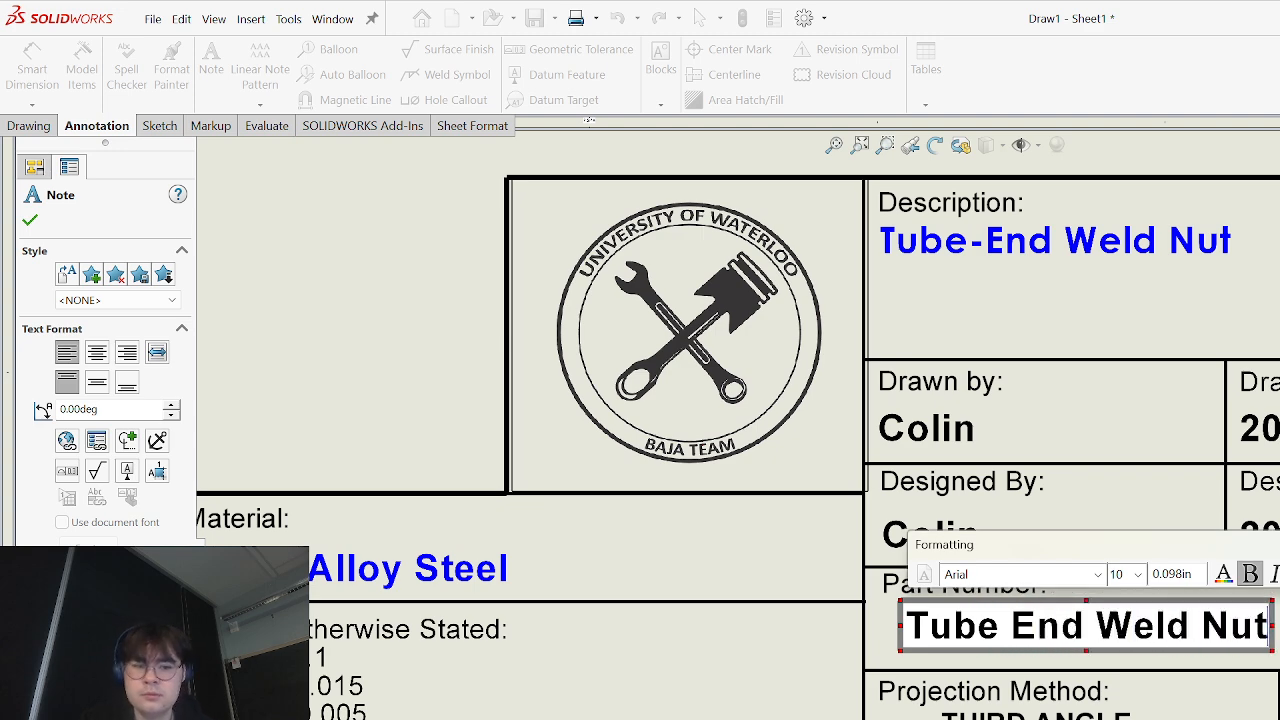
{"action": "key", "text": "Escape"}
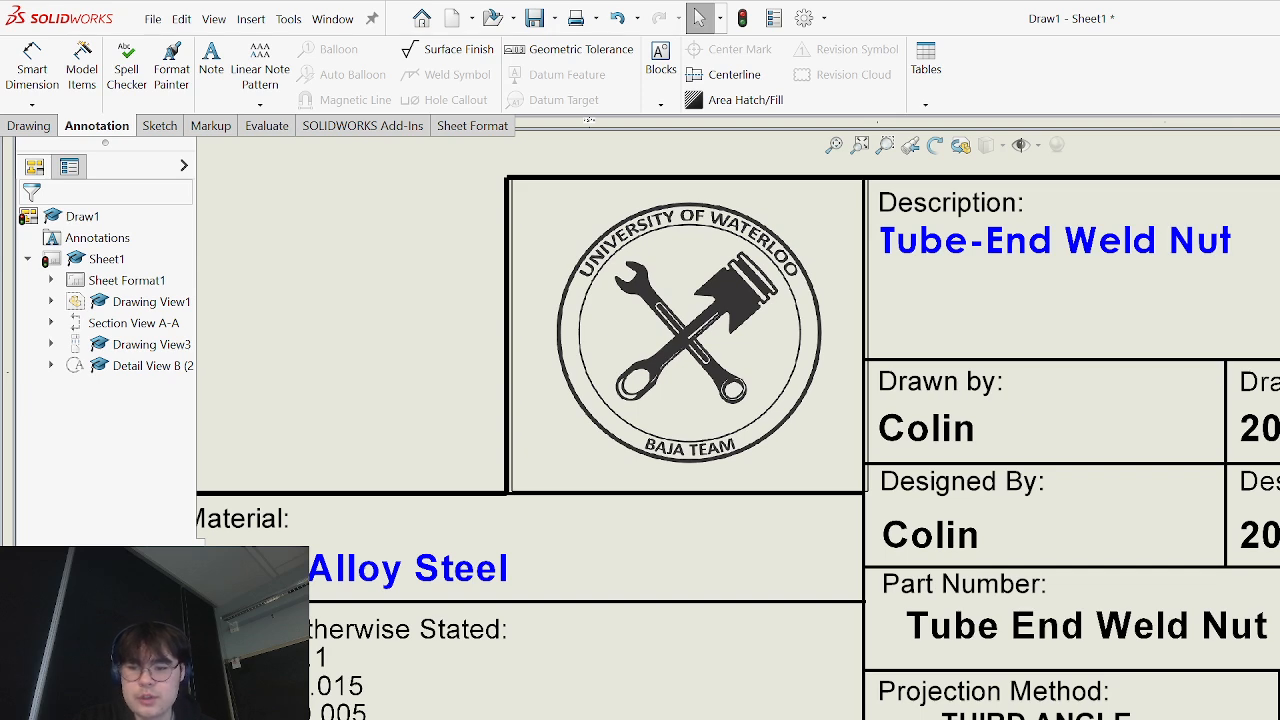
- Set the title block's Revision to 1 and exit sheet format editing
{"action": "double_click", "coordinate": [1060, 716]}
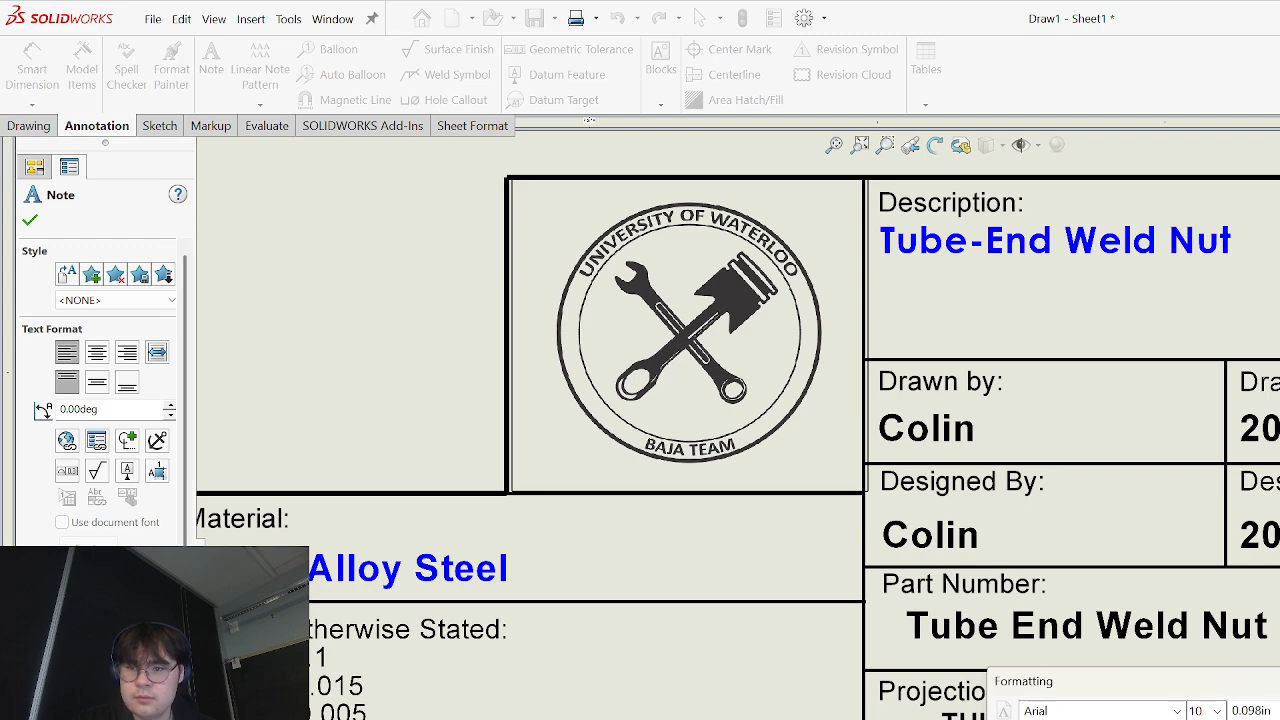
{"action": "key", "text": "Escape"}
{"action": "scroll", "coordinate": [1050, 632], "scroll_direction": "up", "scroll_amount": 5}
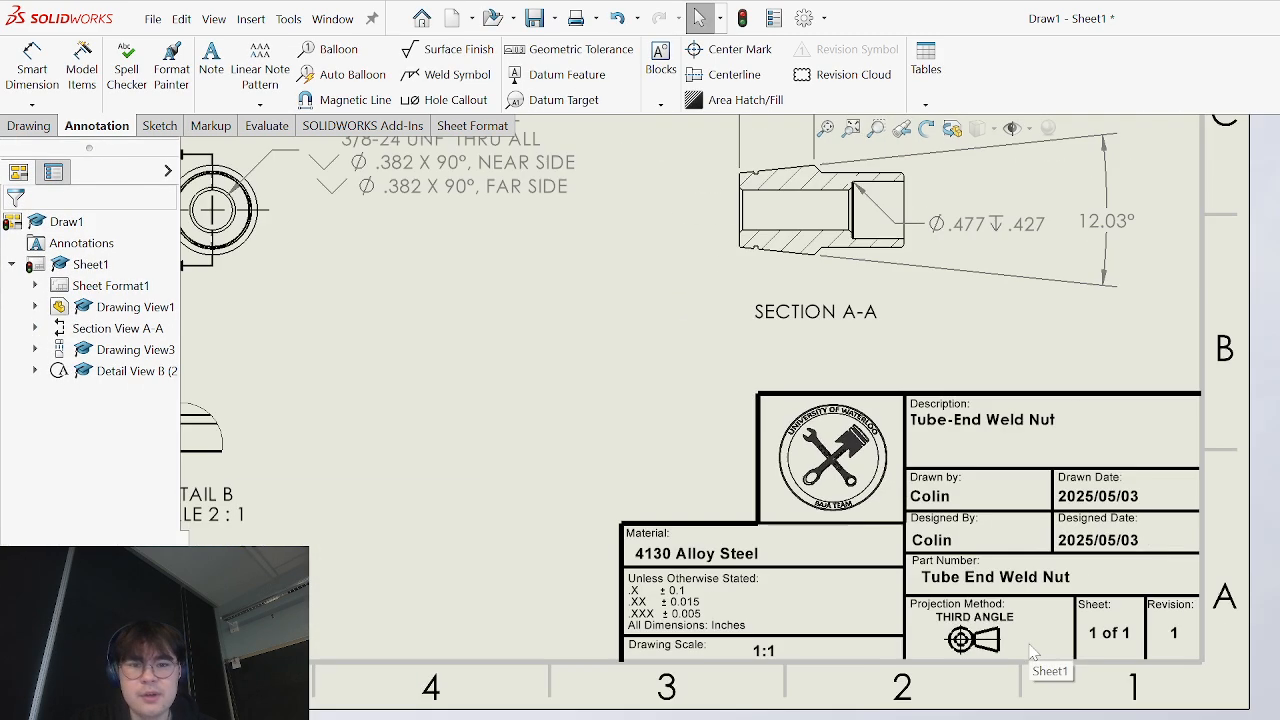
- Examine the front view's groove, lower edges and chamfers and the end view's hole callout for missing dimensions
{"action": "scroll", "coordinate": [714, 374], "scroll_direction": "down", "scroll_amount": 6}
{"action": "scroll", "coordinate": [714, 374], "scroll_direction": "down", "scroll_amount": 4}
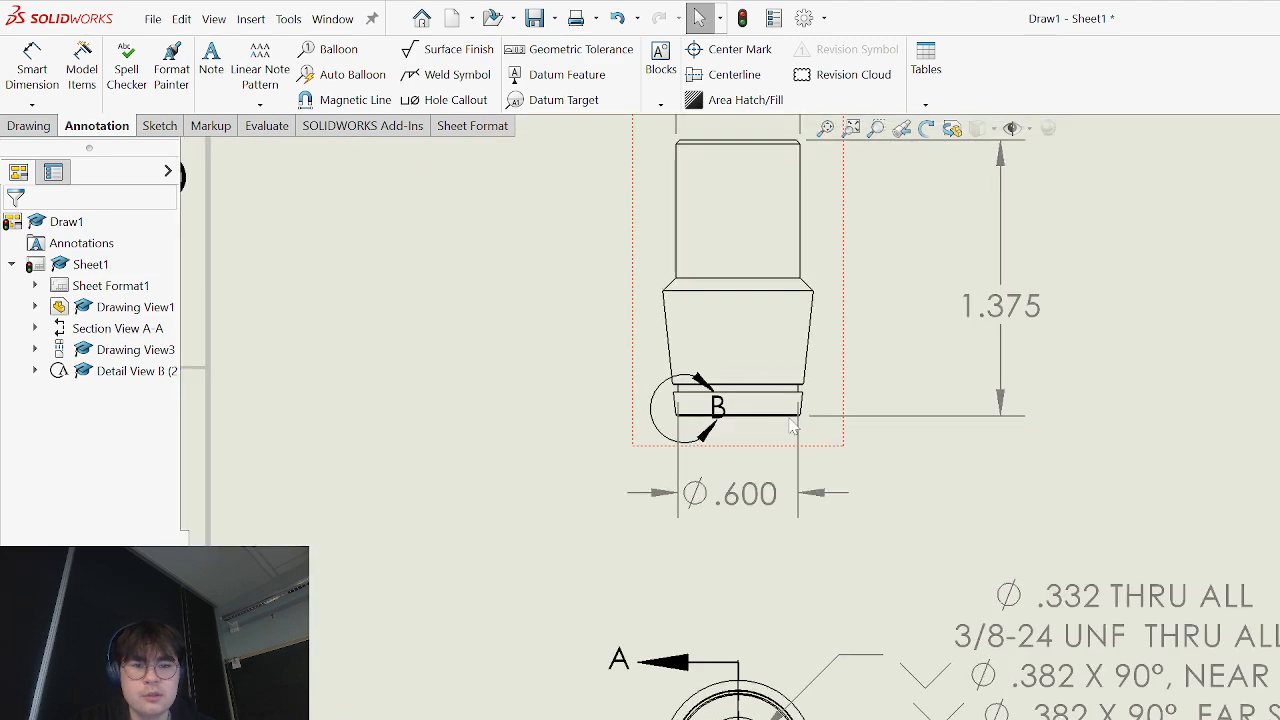
{"action": "scroll", "coordinate": [760, 600], "scroll_direction": "up", "scroll_amount": 5}
{"action": "scroll", "coordinate": [856, 697], "scroll_direction": "down", "scroll_amount": 3}
{"action": "scroll", "coordinate": [1150, 712], "scroll_direction": "up", "scroll_amount": 3}
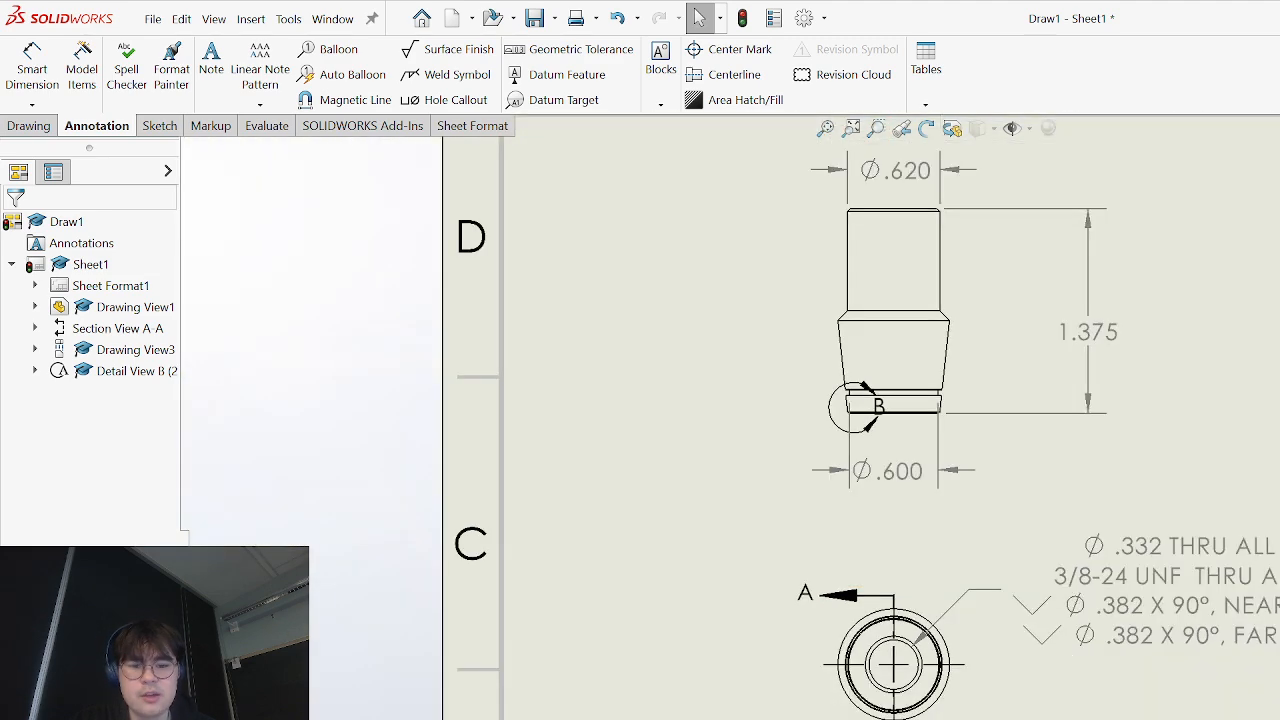
{"action": "scroll", "coordinate": [1150, 712], "scroll_direction": "up", "scroll_amount": 1}
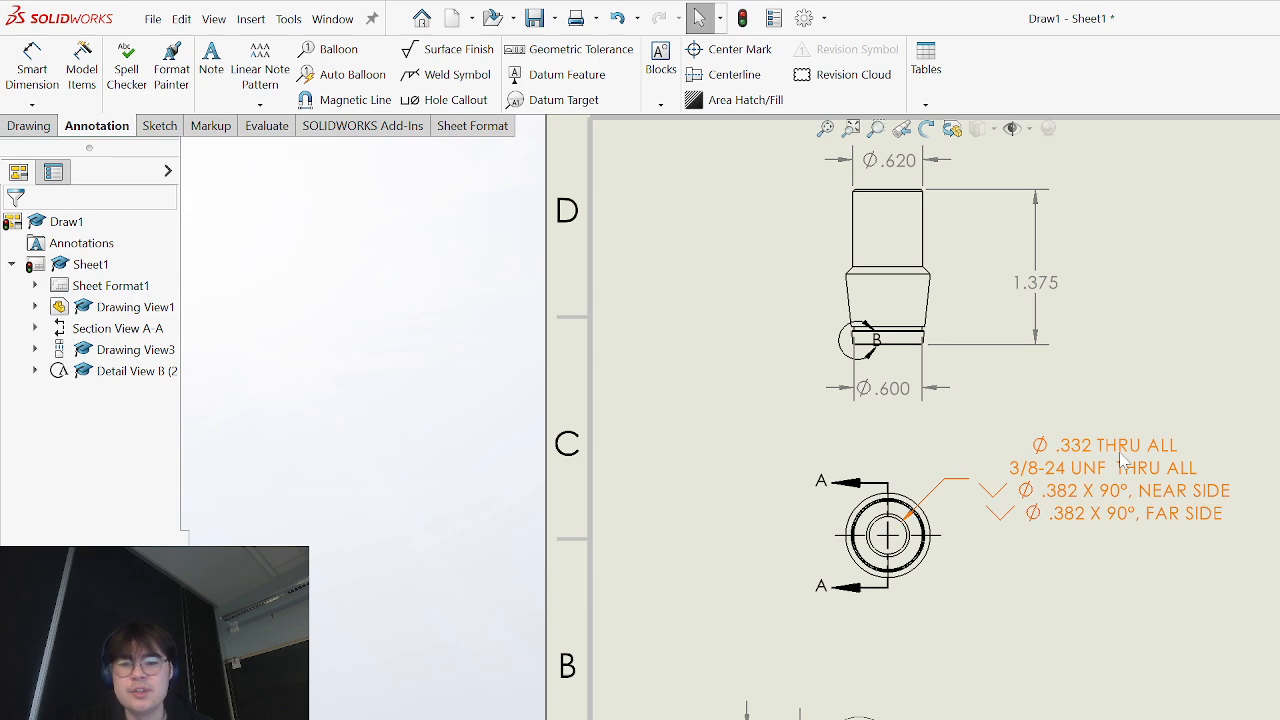
{"action": "scroll", "coordinate": [955, 563], "scroll_direction": "down", "scroll_amount": 2}
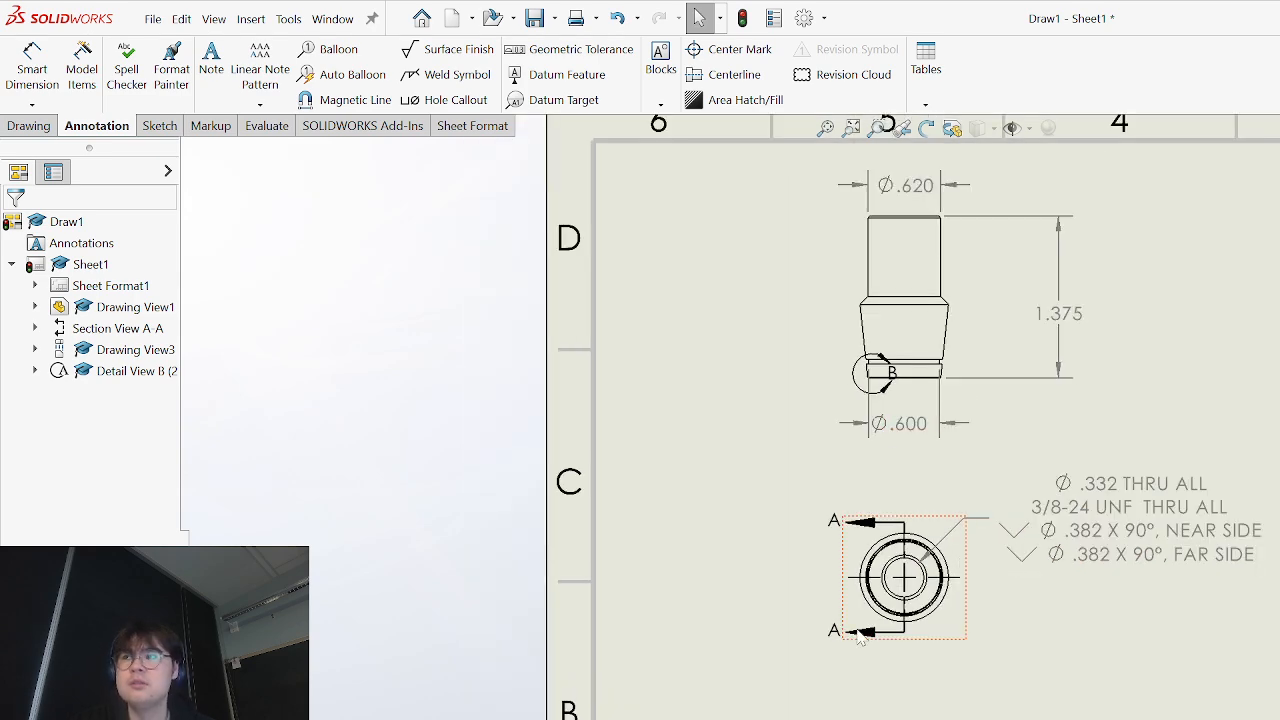
{"action": "scroll", "coordinate": [955, 565], "scroll_direction": "down", "scroll_amount": 4}
{"action": "scroll", "coordinate": [927, 461], "scroll_direction": "up", "scroll_amount": 3}
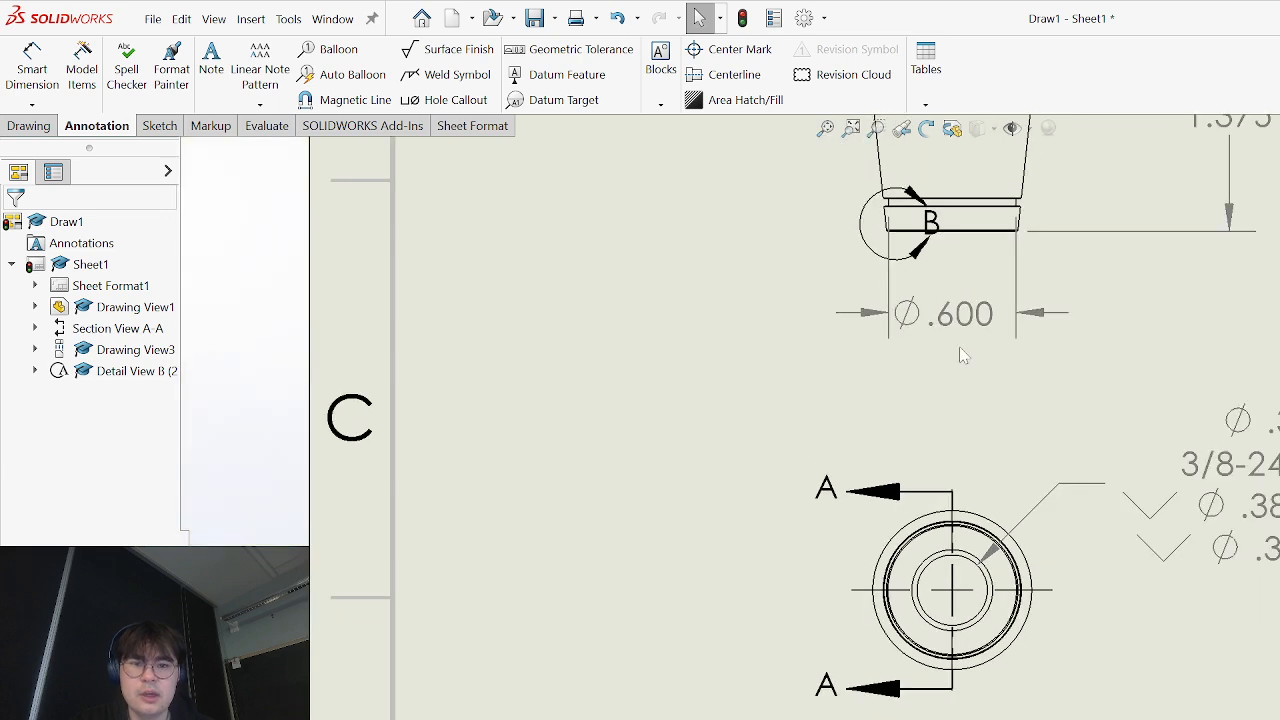
{"action": "scroll", "coordinate": [963, 354], "scroll_direction": "down", "scroll_amount": 6}
{"action": "scroll", "coordinate": [928, 403], "scroll_direction": "down", "scroll_amount": 4}
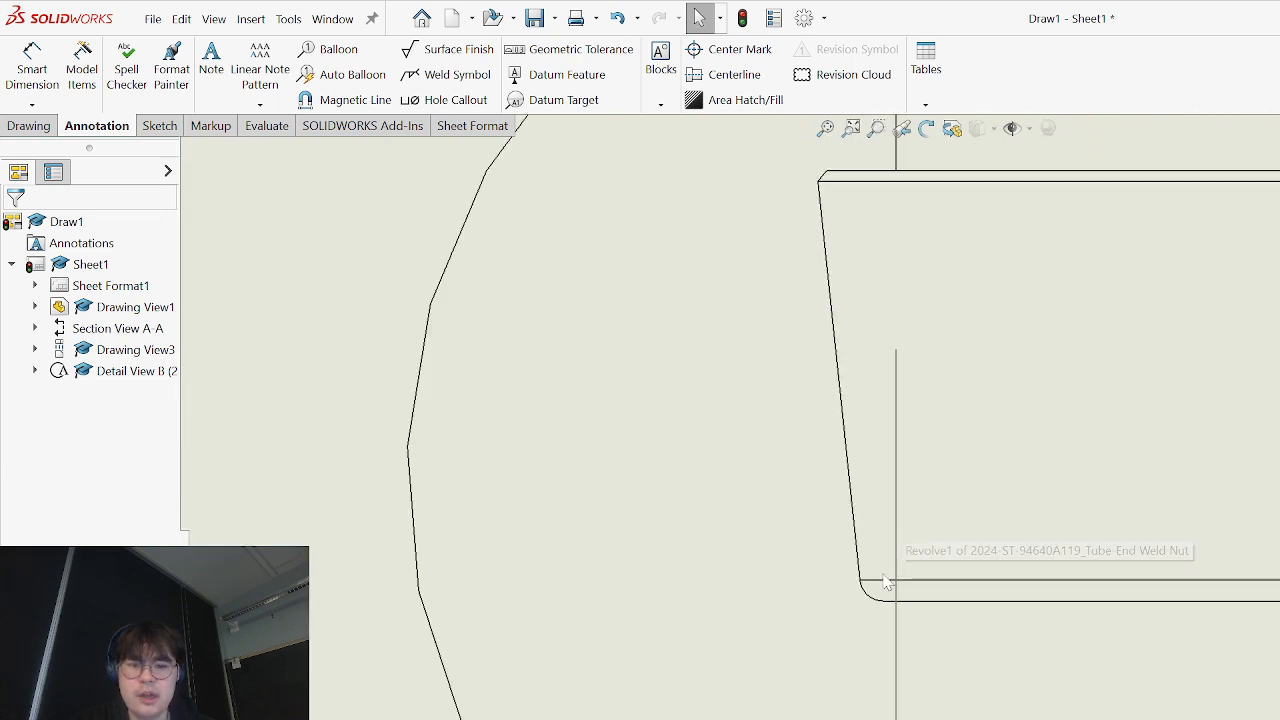
{"action": "scroll", "coordinate": [945, 387], "scroll_direction": "up", "scroll_amount": 4}
{"action": "scroll", "coordinate": [870, 480], "scroll_direction": "down", "scroll_amount": 3}
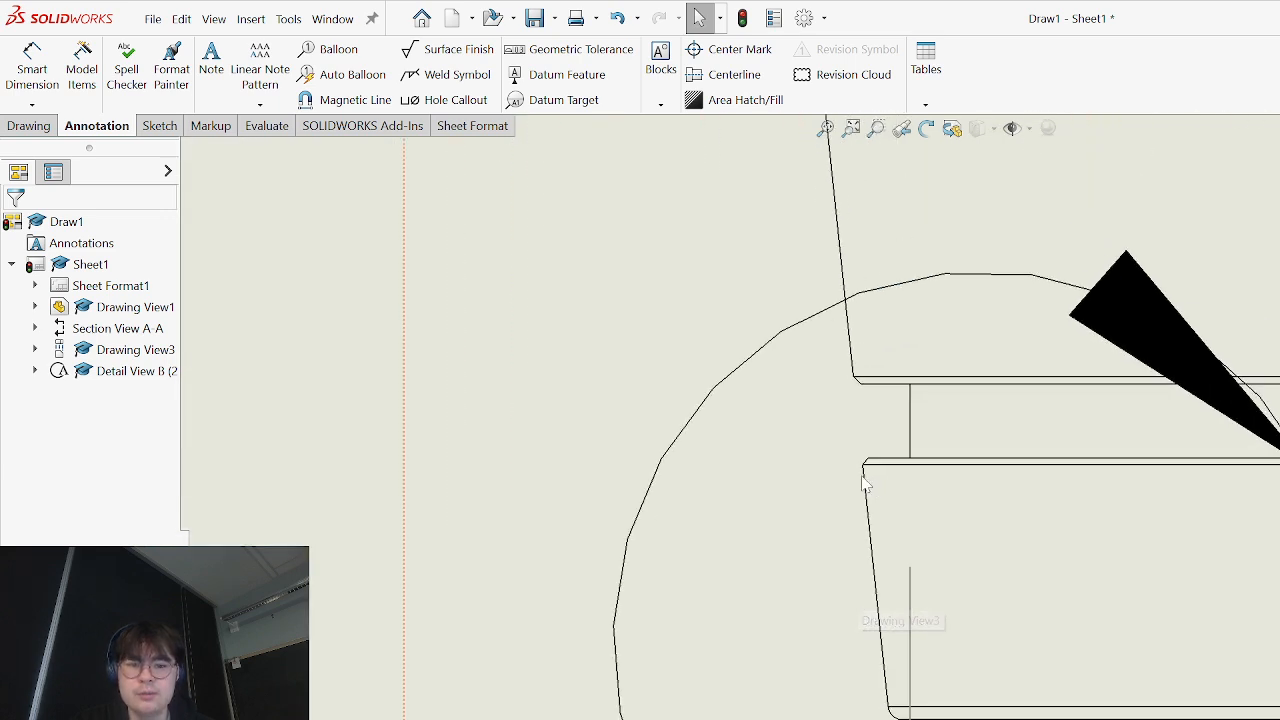
{"action": "scroll", "coordinate": [878, 376], "scroll_direction": "up", "scroll_amount": 5}
{"action": "scroll", "coordinate": [880, 376], "scroll_direction": "up", "scroll_amount": 2}
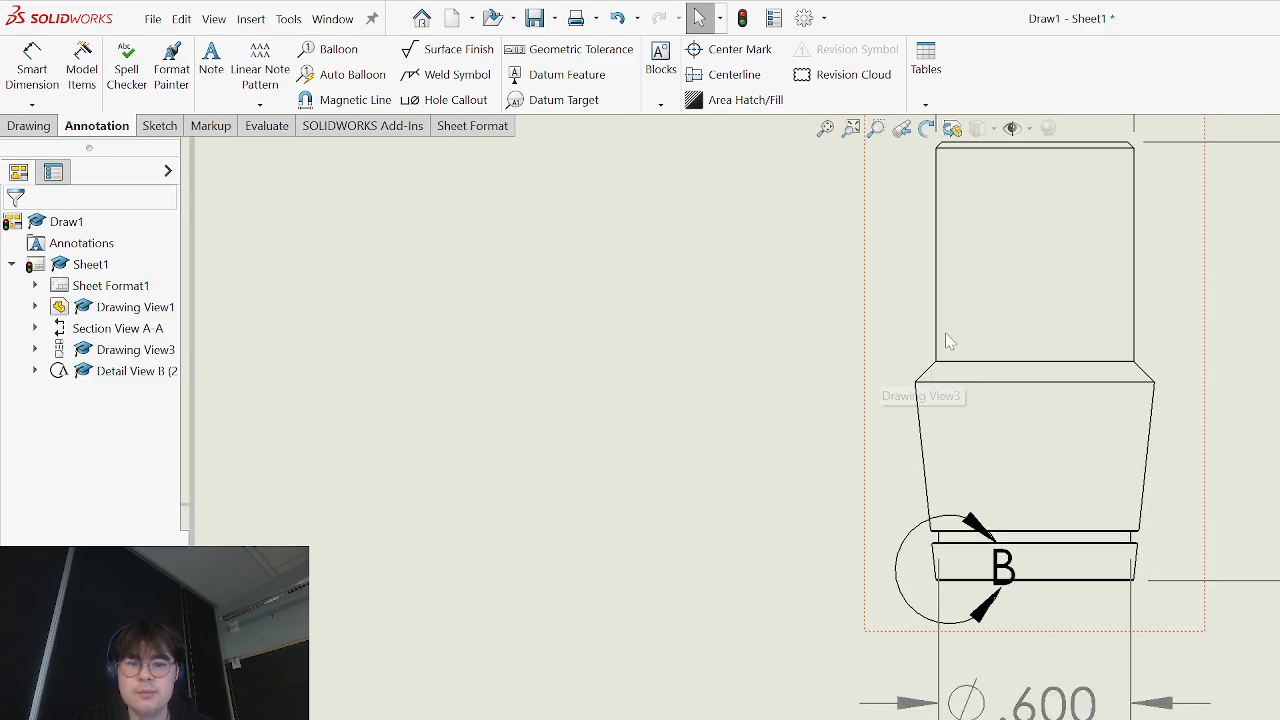
{"action": "scroll", "coordinate": [1000, 340], "scroll_direction": "up", "scroll_amount": 3}
{"action": "scroll", "coordinate": [1075, 444], "scroll_direction": "up", "scroll_amount": 3}
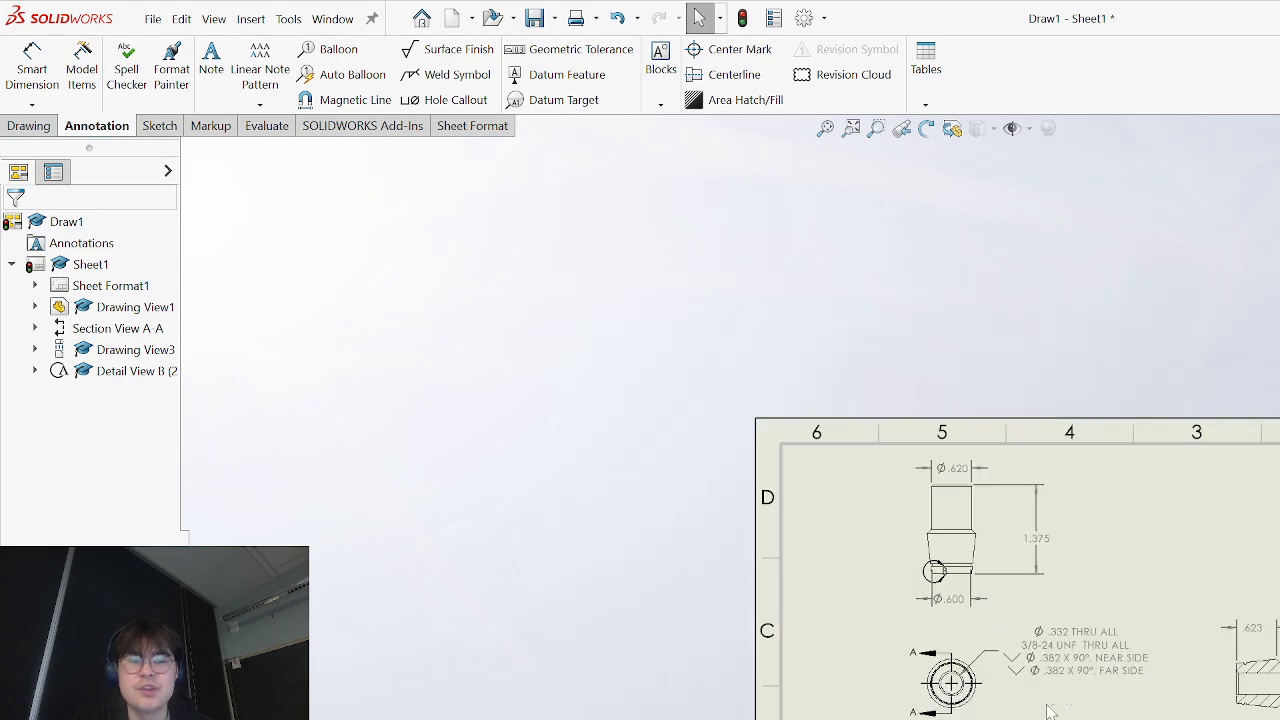
- Add a bold note reading "NOTE: BREAK ALL EDGES" below Detail B in zone A of the sheet
{"action": "scroll", "coordinate": [960, 470], "scroll_direction": "down", "scroll_amount": 4}
{"action": "scroll", "coordinate": [938, 545], "scroll_direction": "up", "scroll_amount": 3}
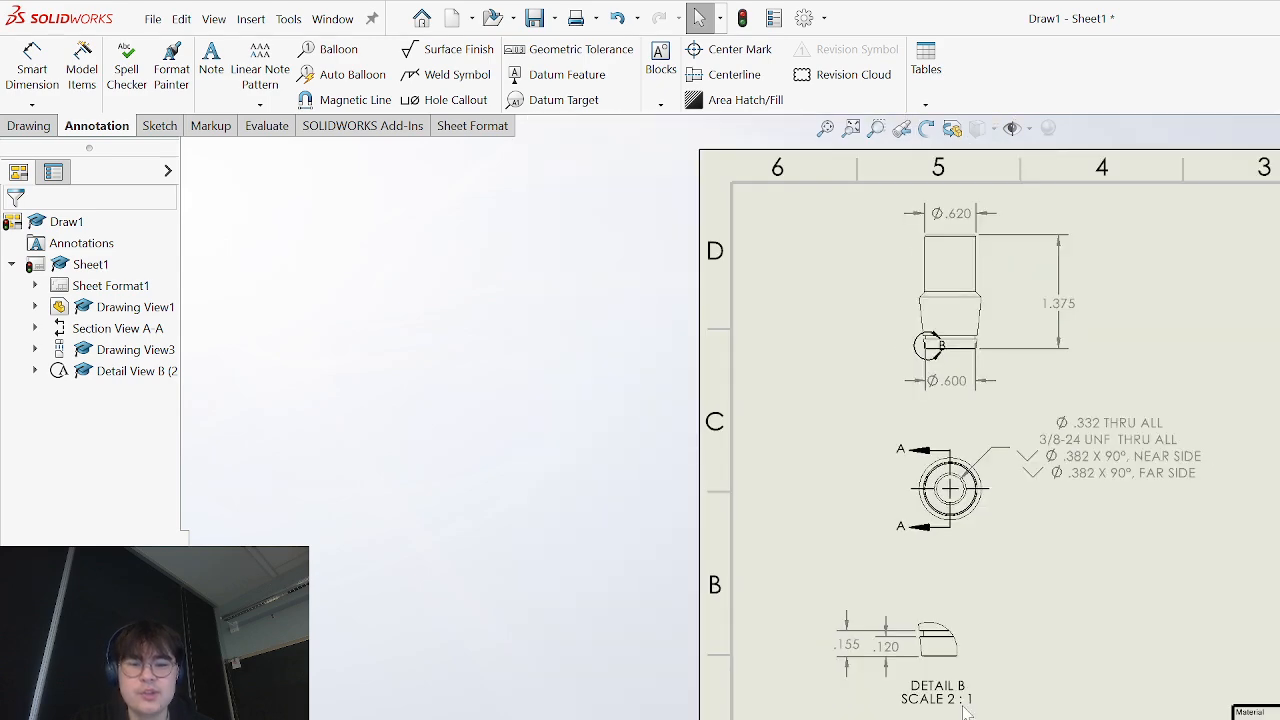
{"action": "scroll", "coordinate": [966, 708], "scroll_direction": "down", "scroll_amount": 1}
{"action": "left_click", "coordinate": [212, 94]}
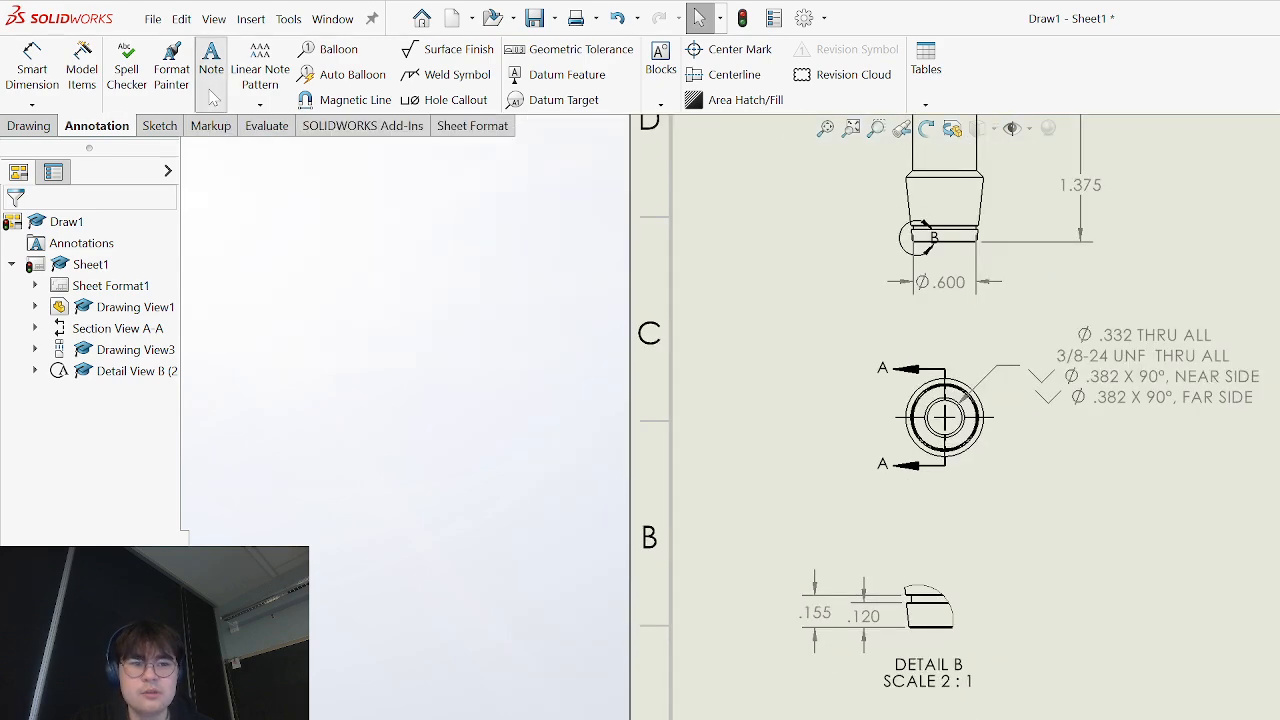
{"action": "left_click", "coordinate": [738, 717]}
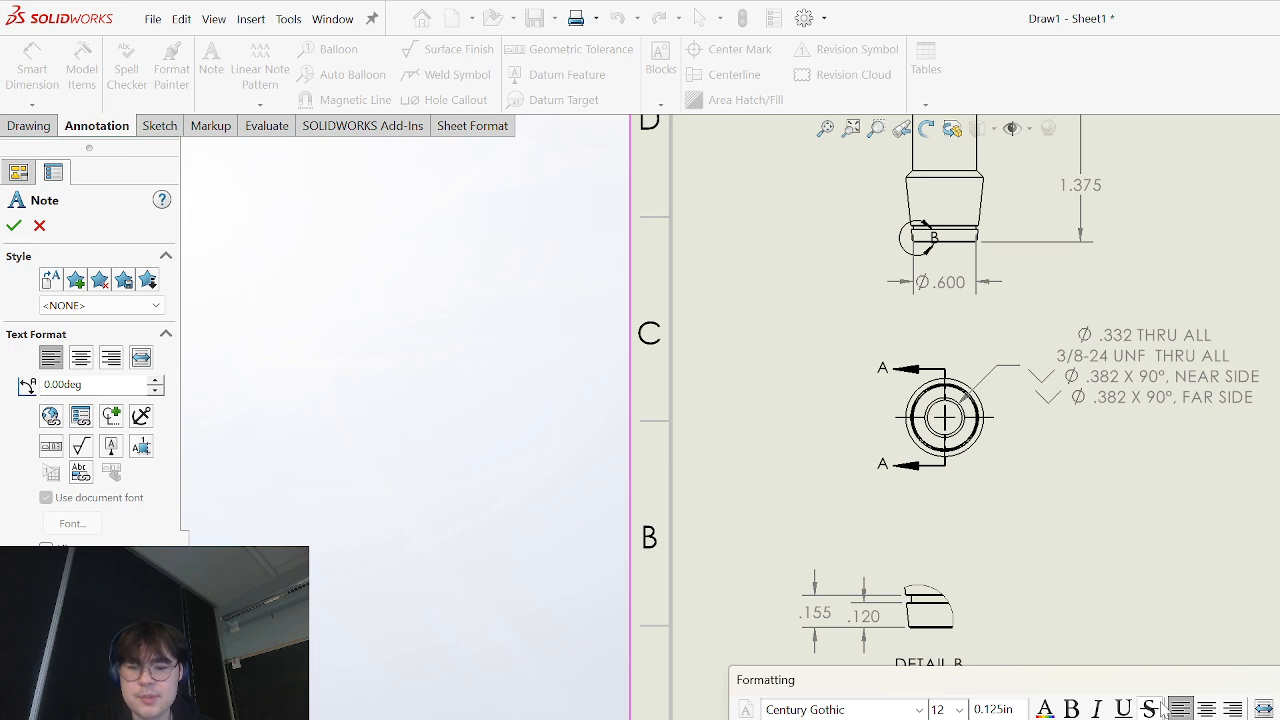
{"action": "left_click", "coordinate": [1071, 708]}
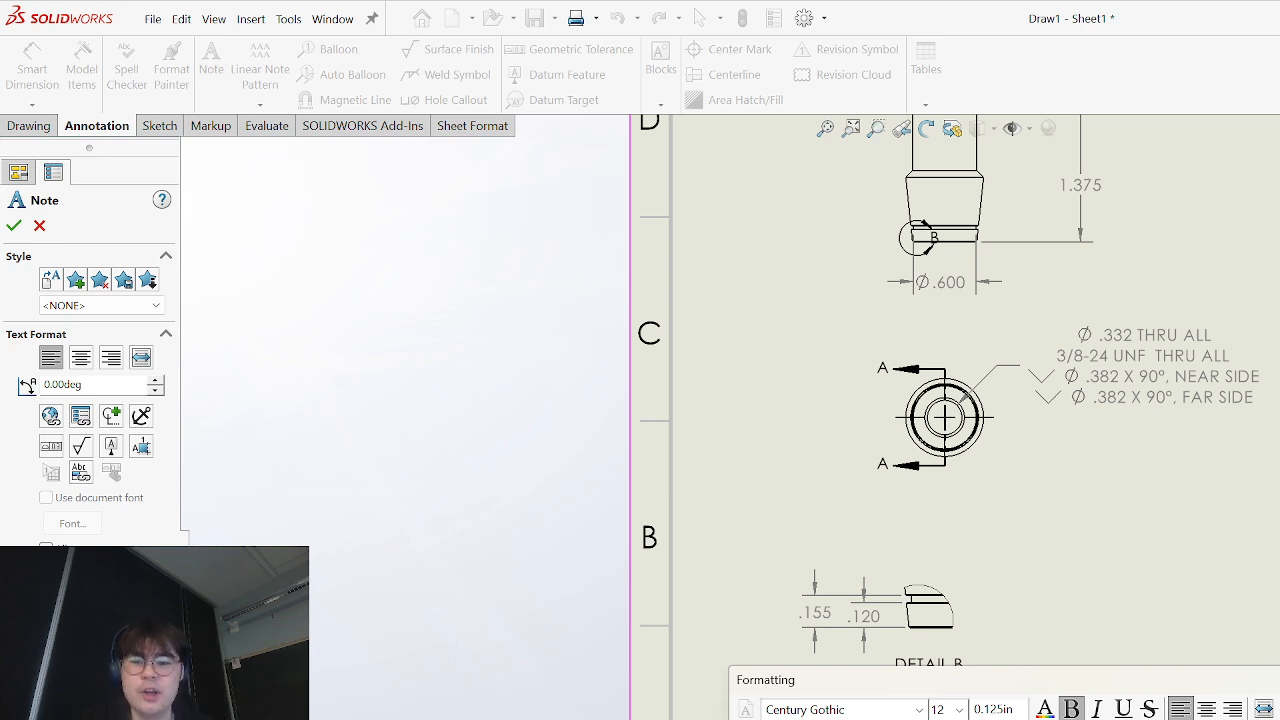
{"action": "left_click", "coordinate": [1277, 540]}
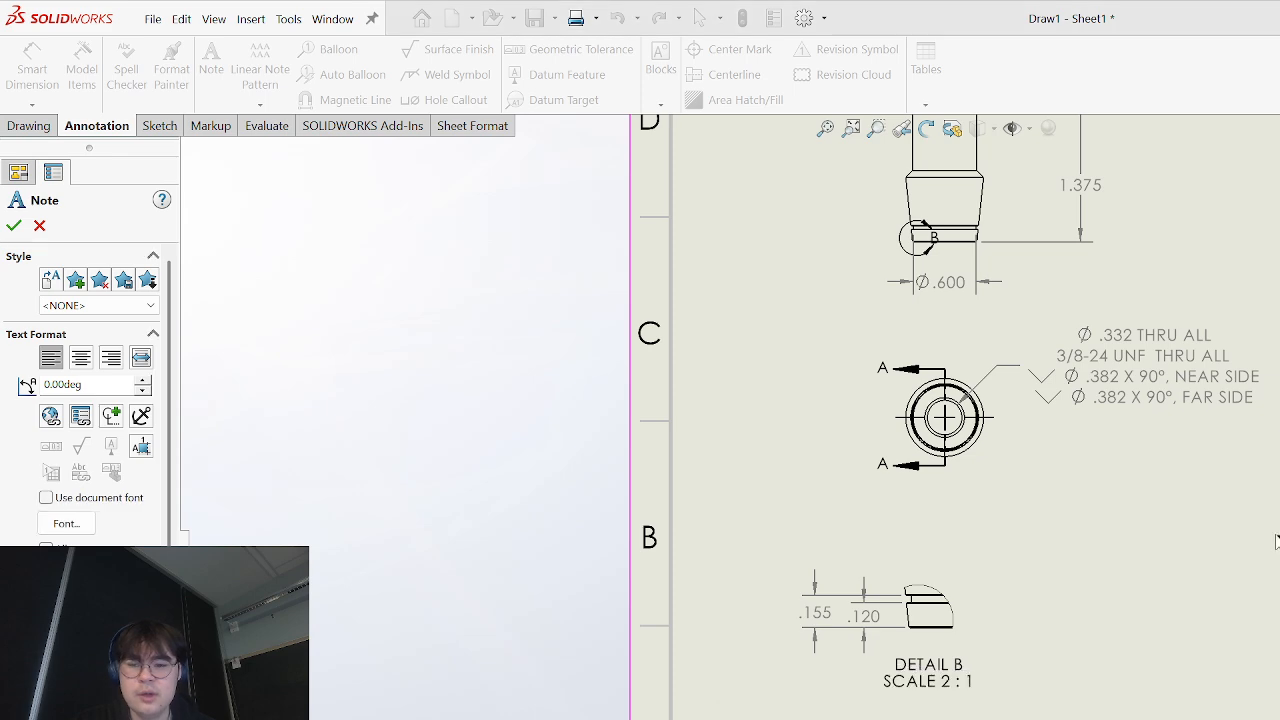
{"action": "scroll", "coordinate": [1275, 555], "scroll_direction": "up", "scroll_amount": 1}
{"action": "key", "text": "Escape"}
{"action": "scroll", "coordinate": [1275, 555], "scroll_direction": "up", "scroll_amount": 2}
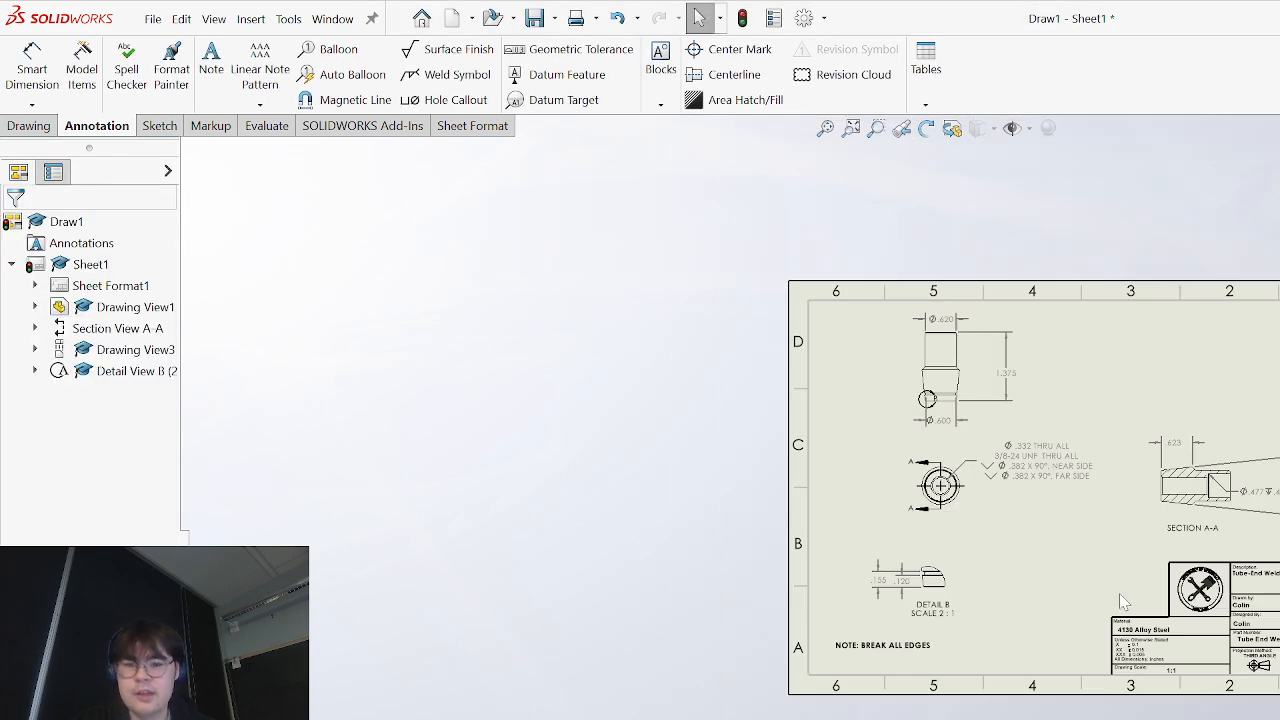
{"action": "scroll", "coordinate": [1119, 593], "scroll_direction": "down", "scroll_amount": 1}
{"action": "scroll", "coordinate": [858, 493], "scroll_direction": "down", "scroll_amount": 1}
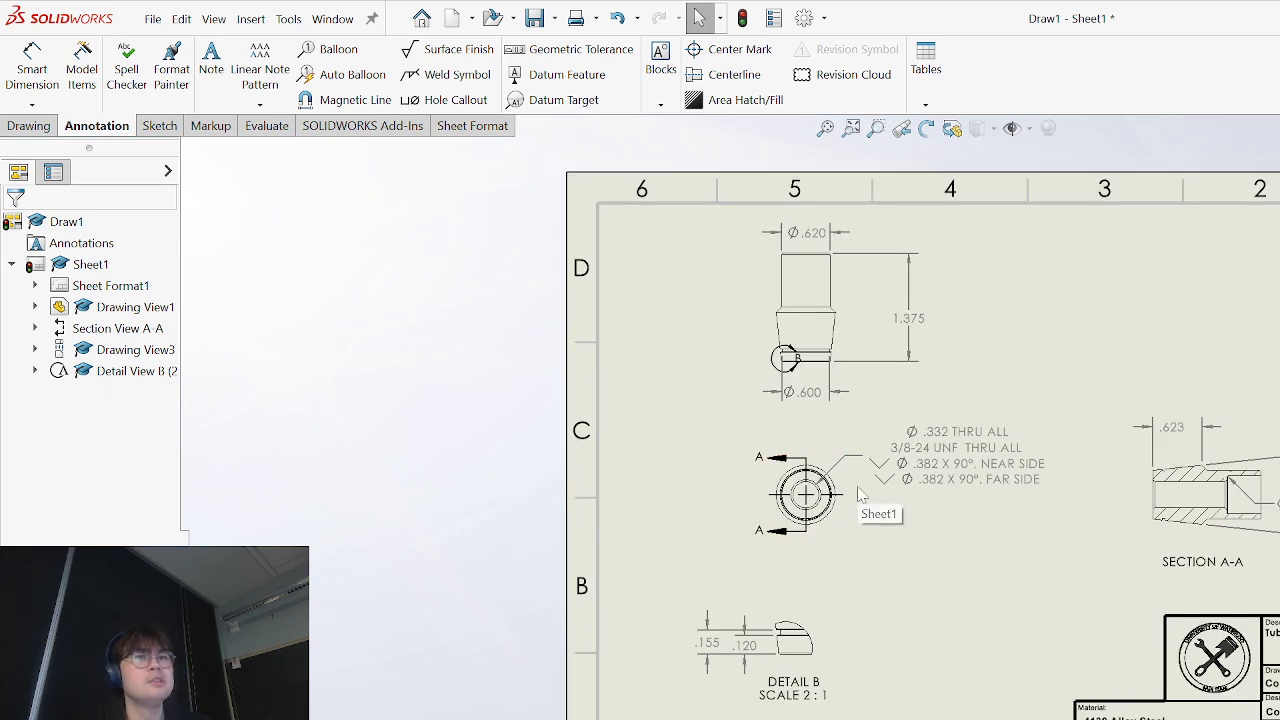